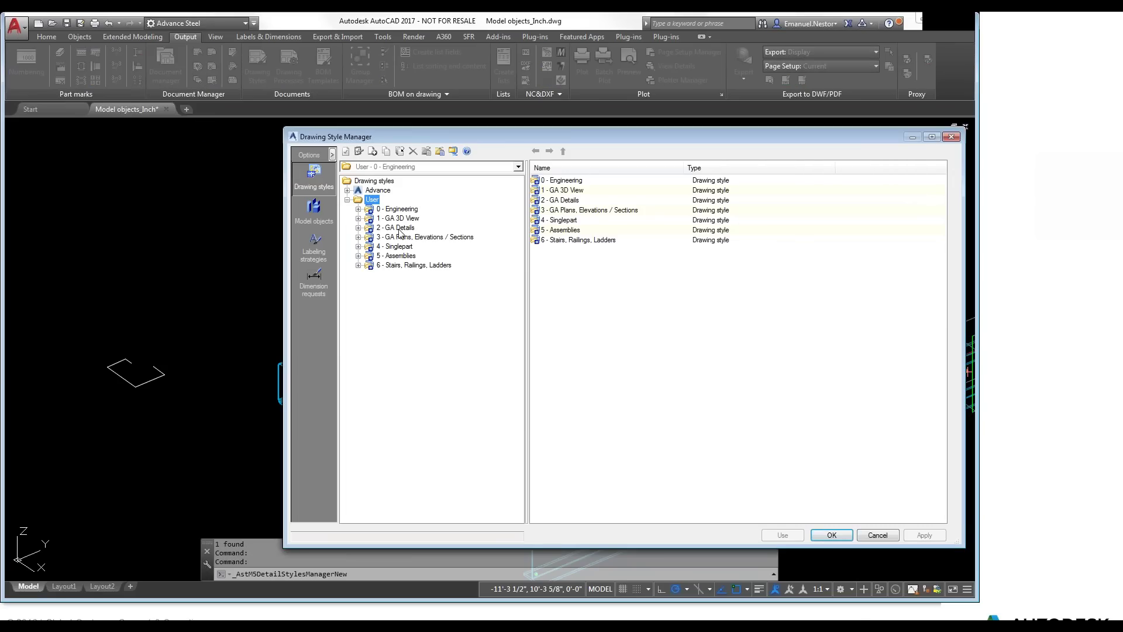
# Create a detail drawing of the folded beam using the User single-part style "4 - Sp - Beam front,top,bottom" with default settings.
pyautogui.click(397, 248)
pyautogui.click(358, 247)
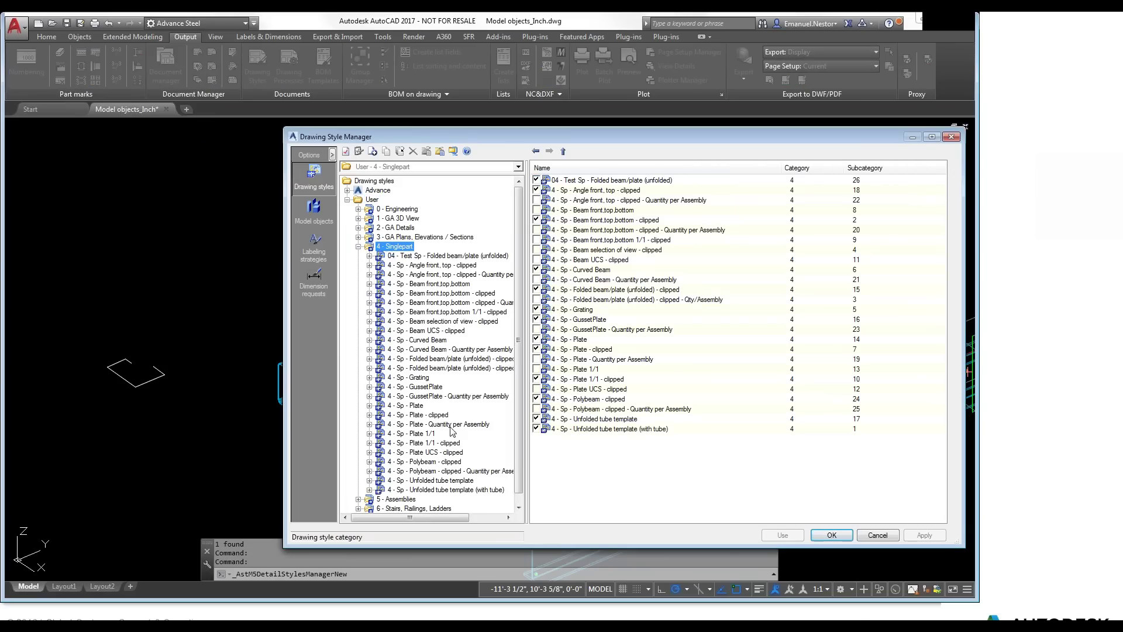
pyautogui.click(440, 284)
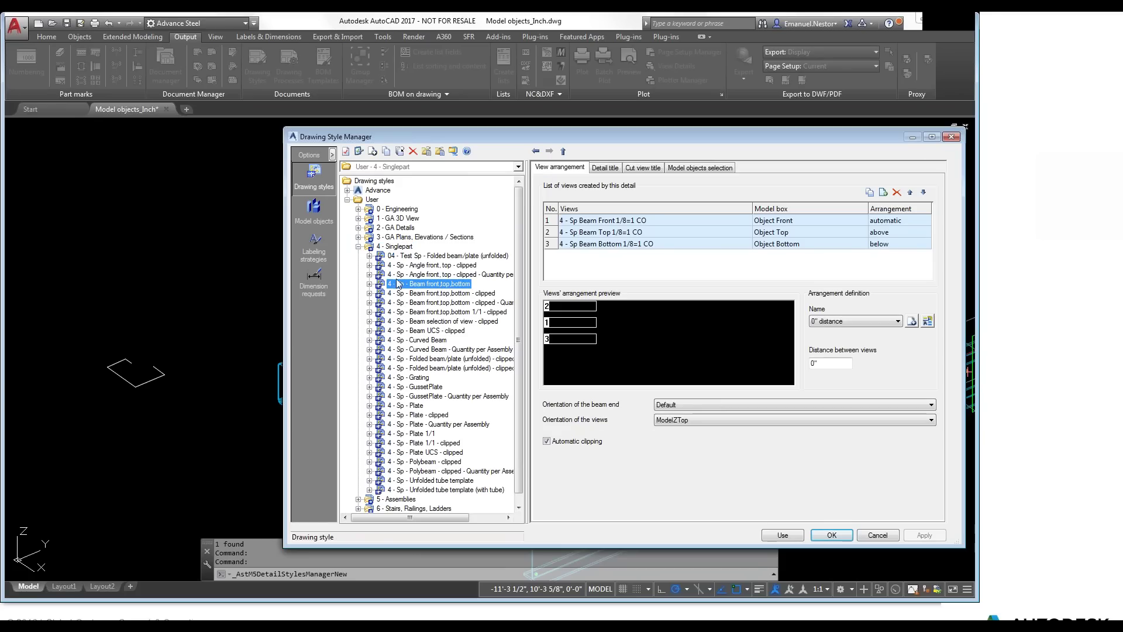
pyautogui.doubleClick(417, 286)
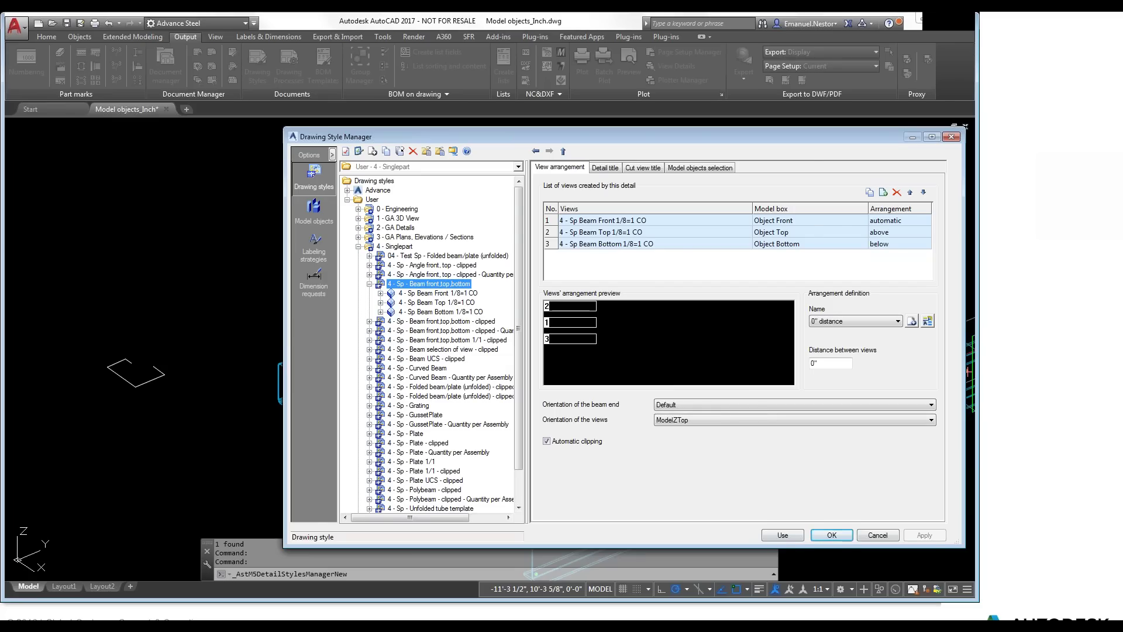
pyautogui.click(782, 535)
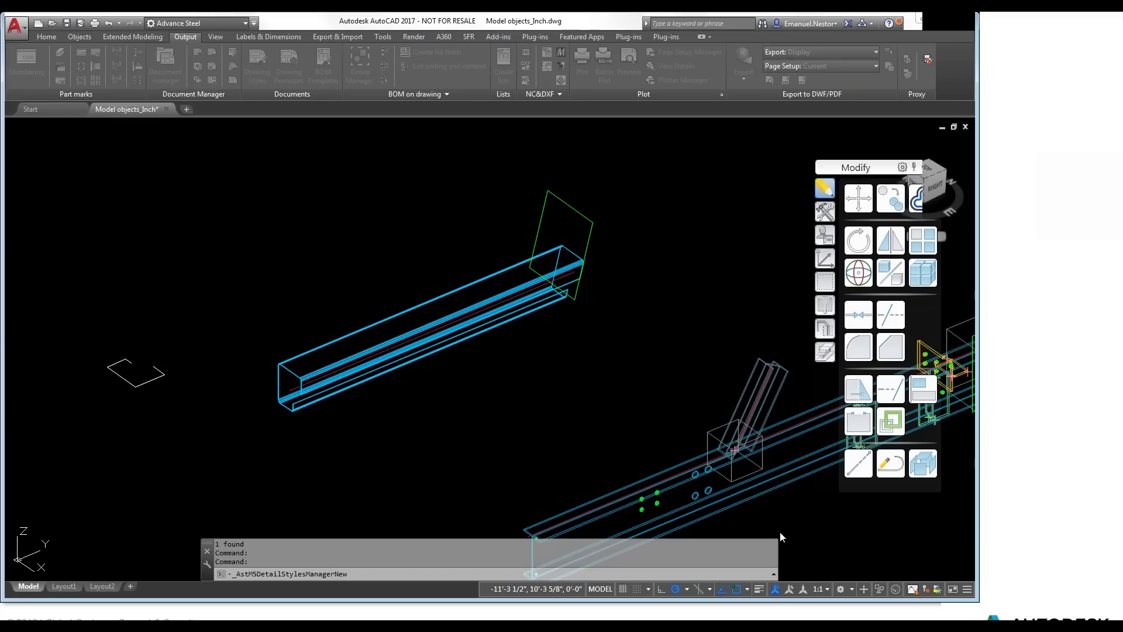
pyautogui.click(475, 314)
pyautogui.press('Return')
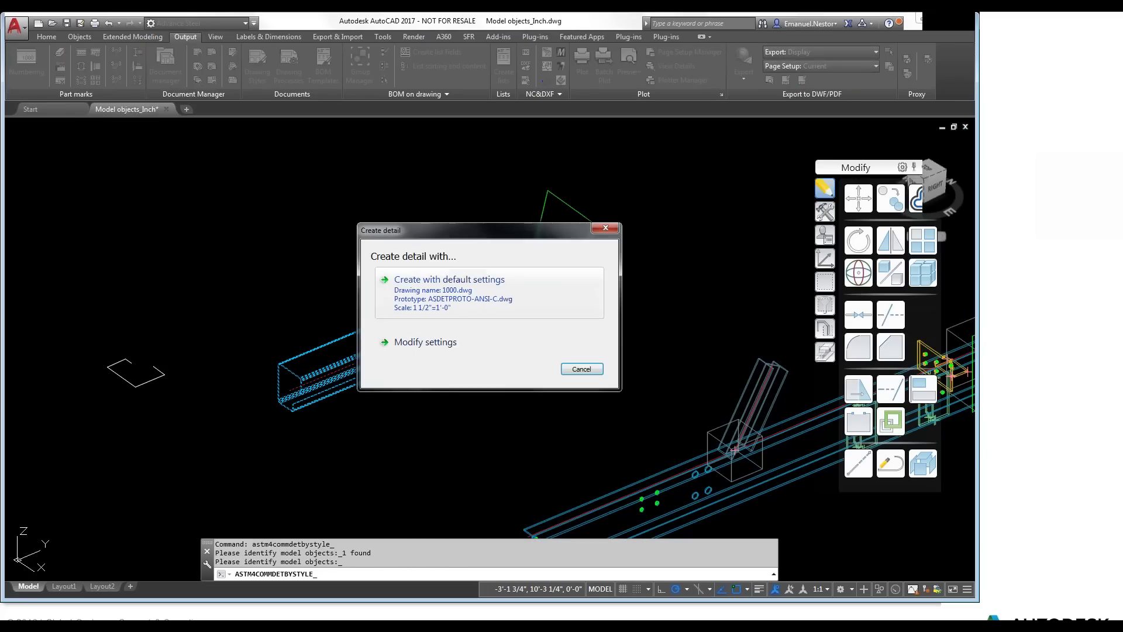
pyautogui.click(459, 291)
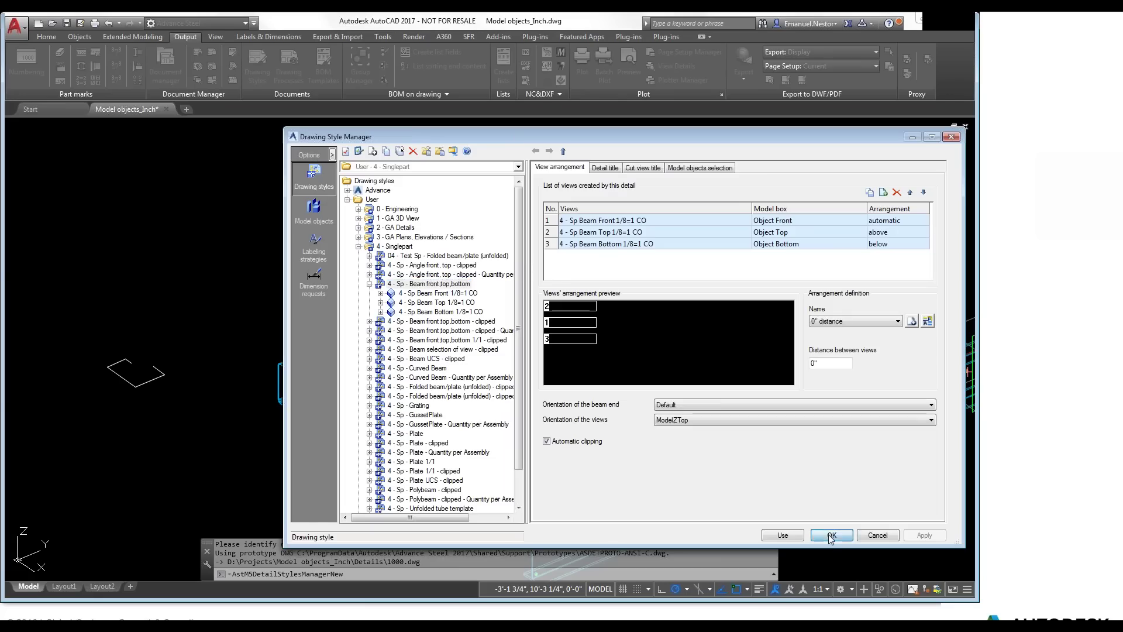
pyautogui.click(830, 535)
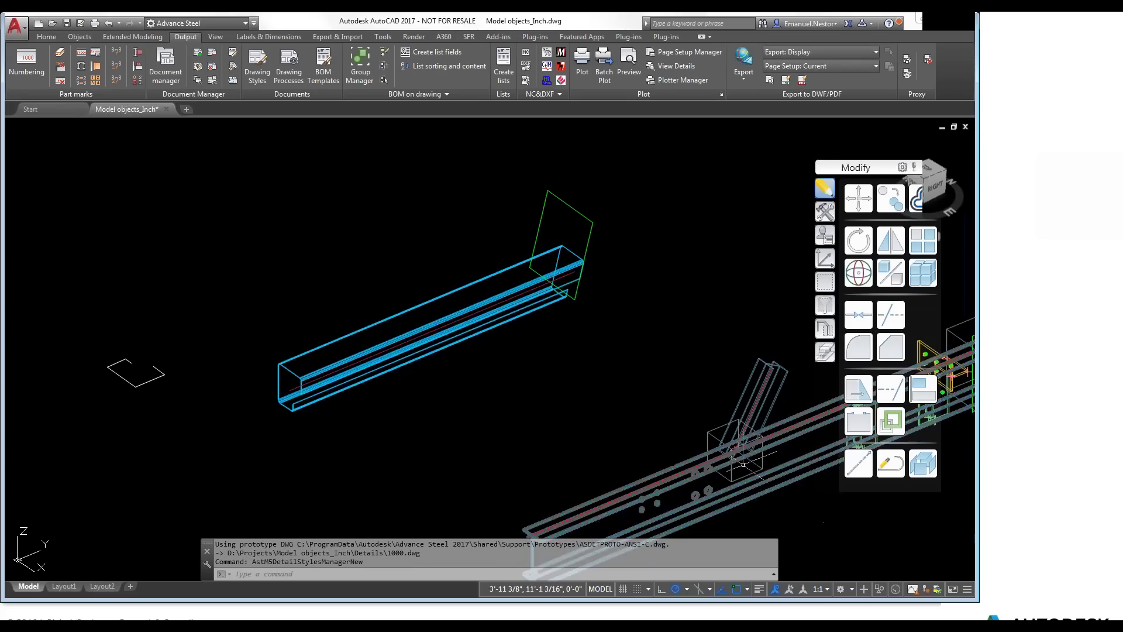
# Open the folded beam's part detail drawing and inspect its top, front and bottom views.
pyautogui.rightClick(438, 322)
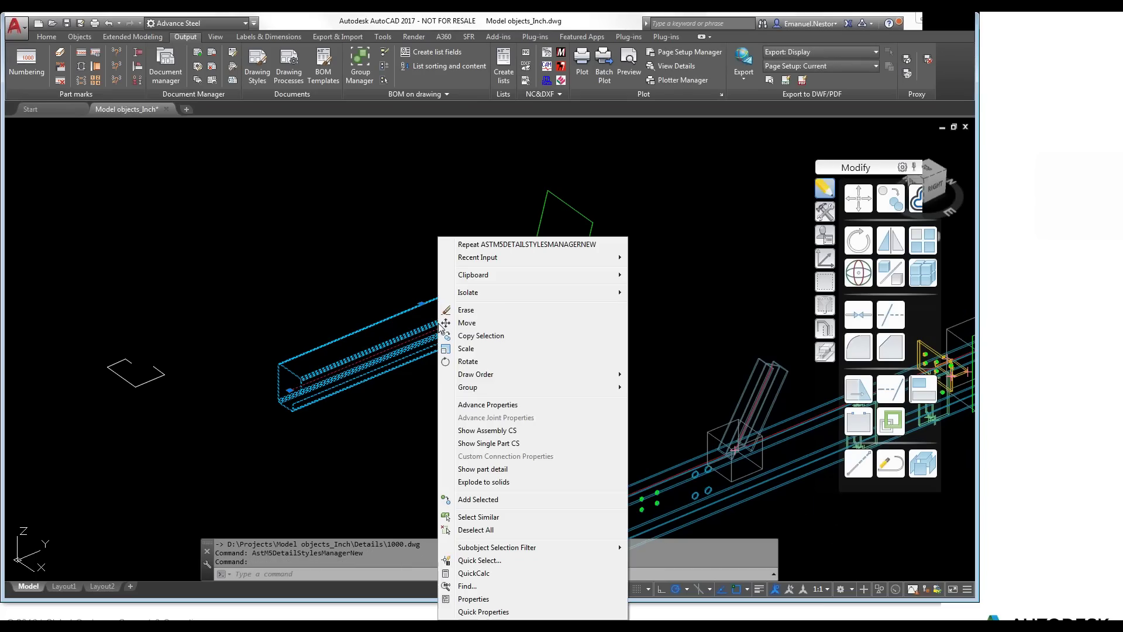
pyautogui.click(493, 469)
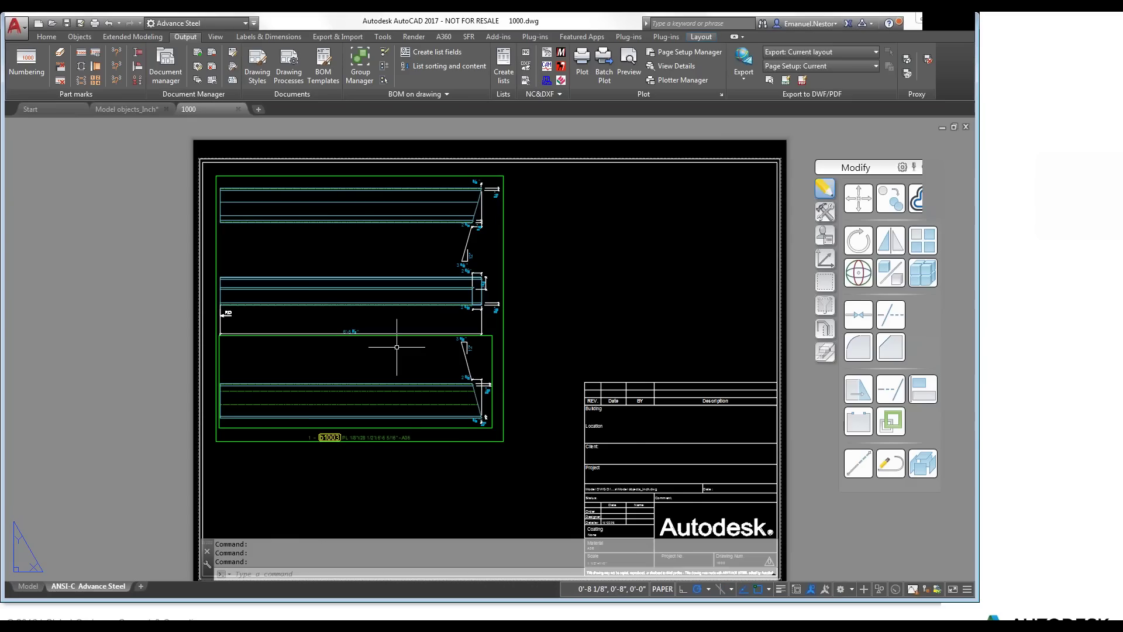
pyautogui.scroll(2, 396, 351)
pyautogui.scroll(-2, 585, 351)
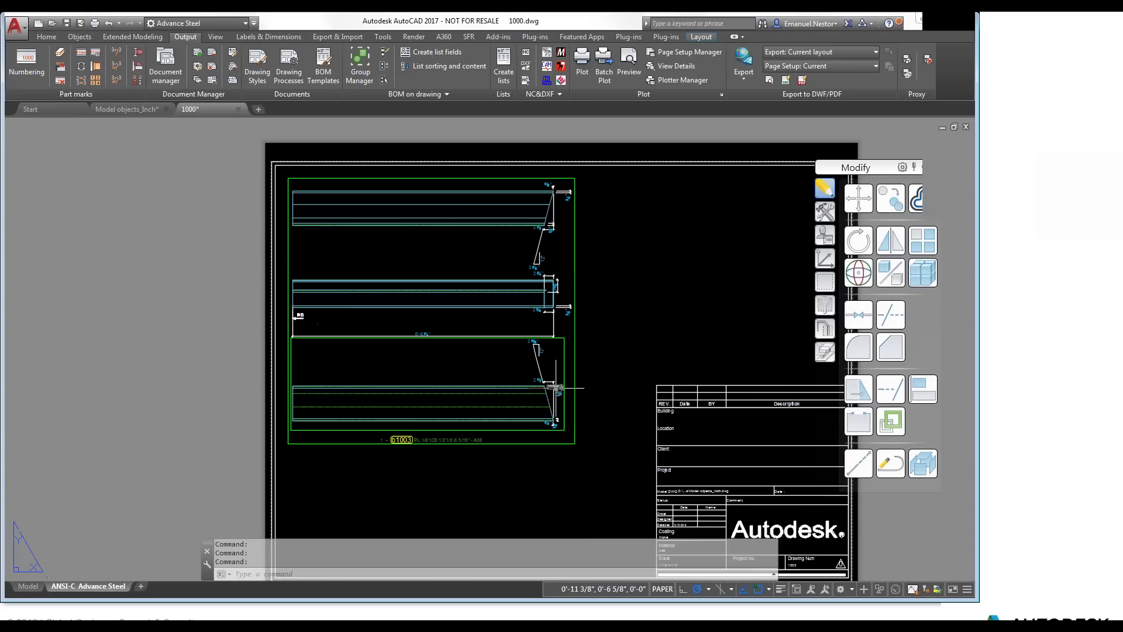
pyautogui.scroll(2, 541, 397)
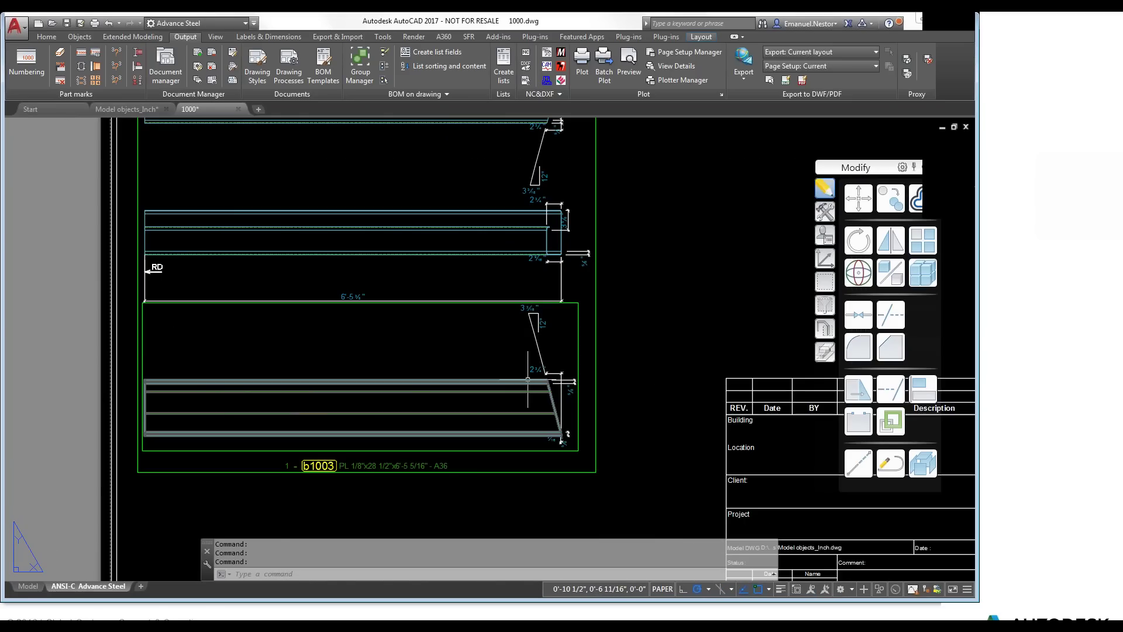
pyautogui.scroll(2, 513, 377)
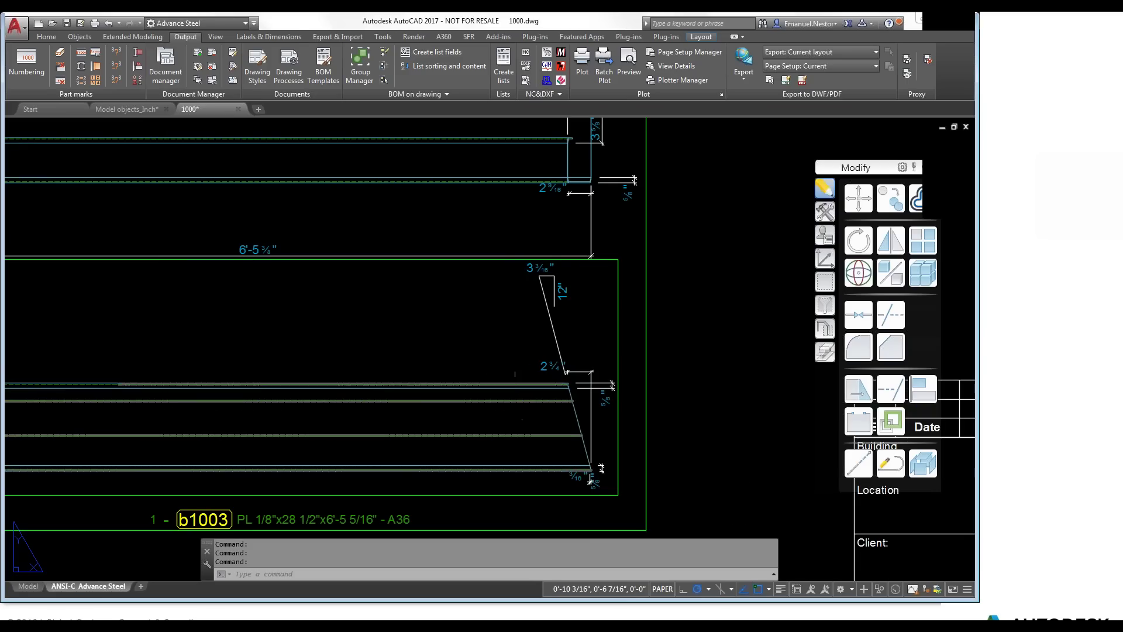
pyautogui.scroll(-2, 525, 415)
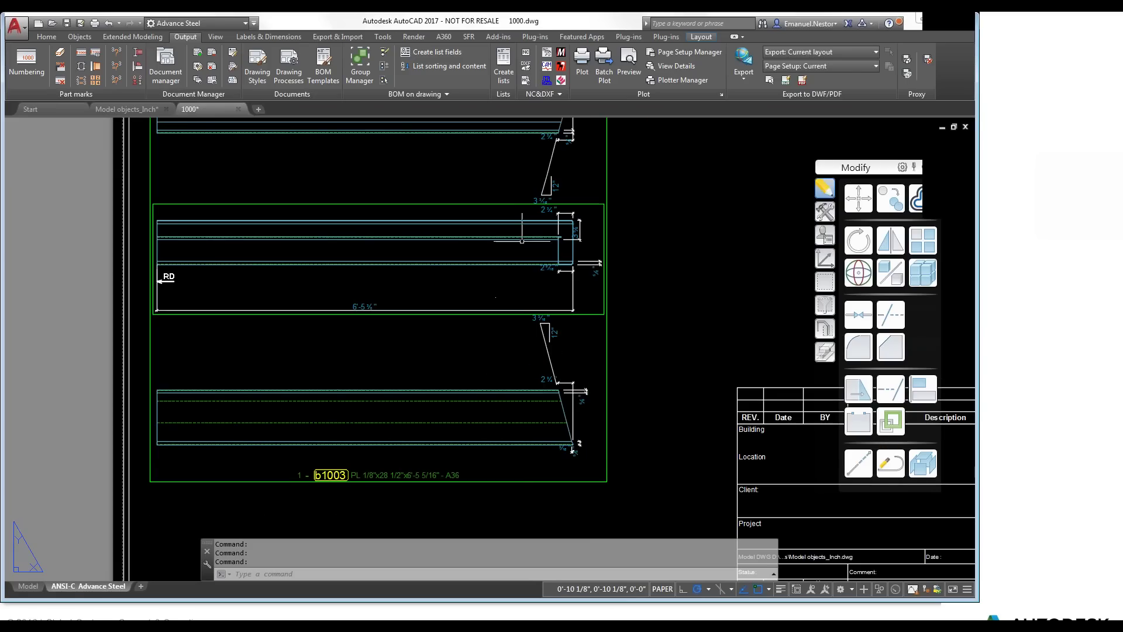
pyautogui.moveTo(446, 251); pyautogui.dragTo(438, 296, button='middle')
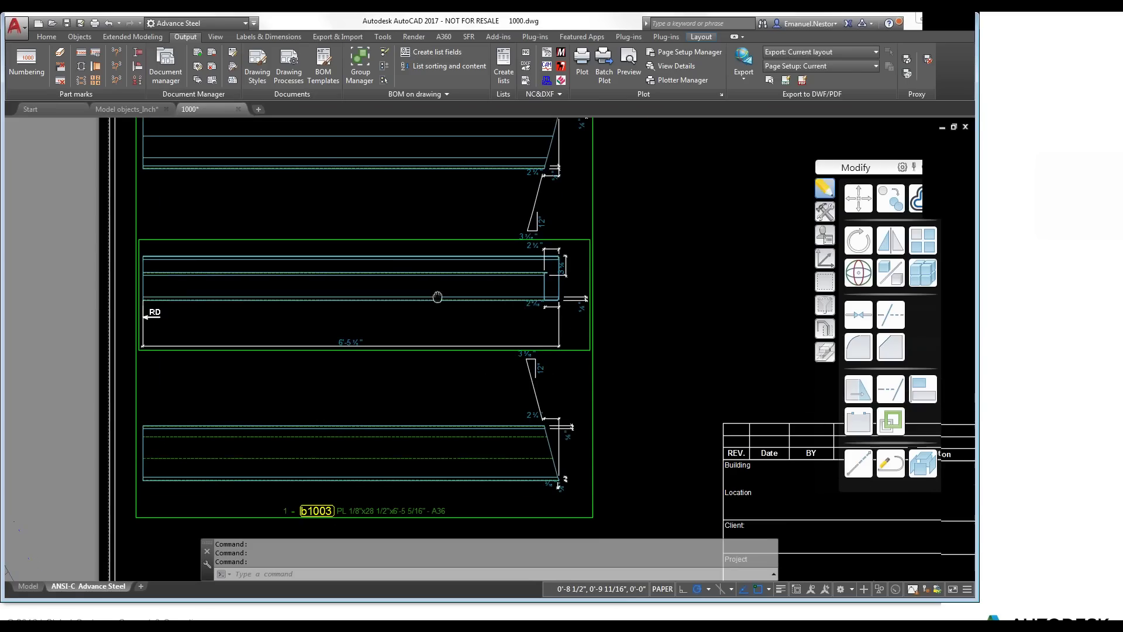
# Open the folded beam's presentation rule in the objects presentation of the style's "4 - Sp Beam Top 1/8=1 CO" view.
pyautogui.click(199, 68)
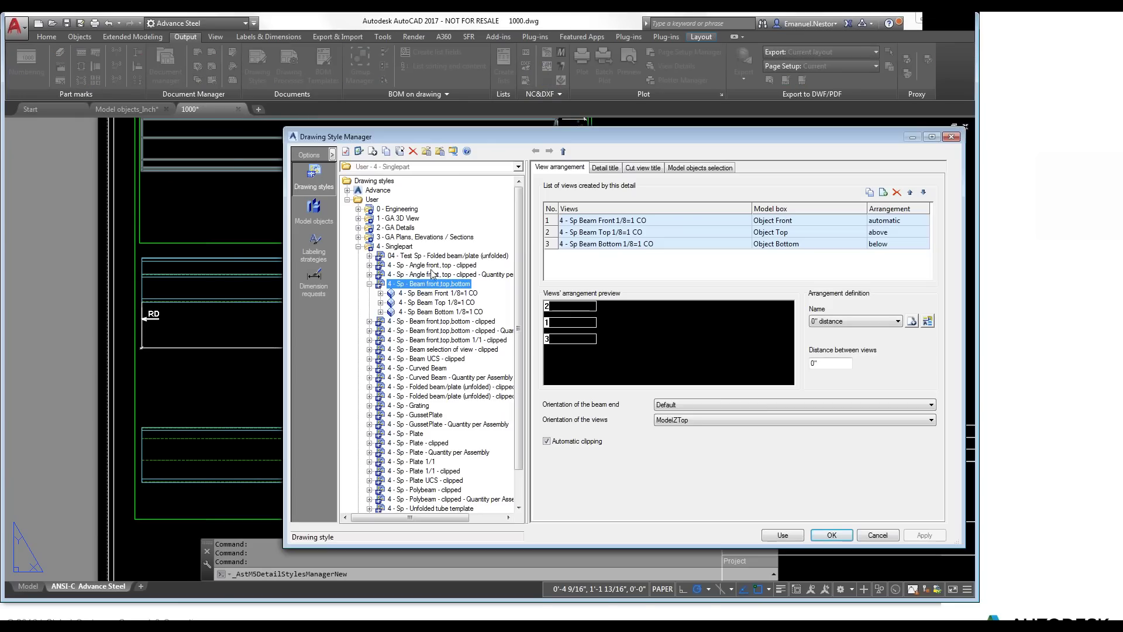
pyautogui.click(413, 303)
pyautogui.doubleClick(417, 302)
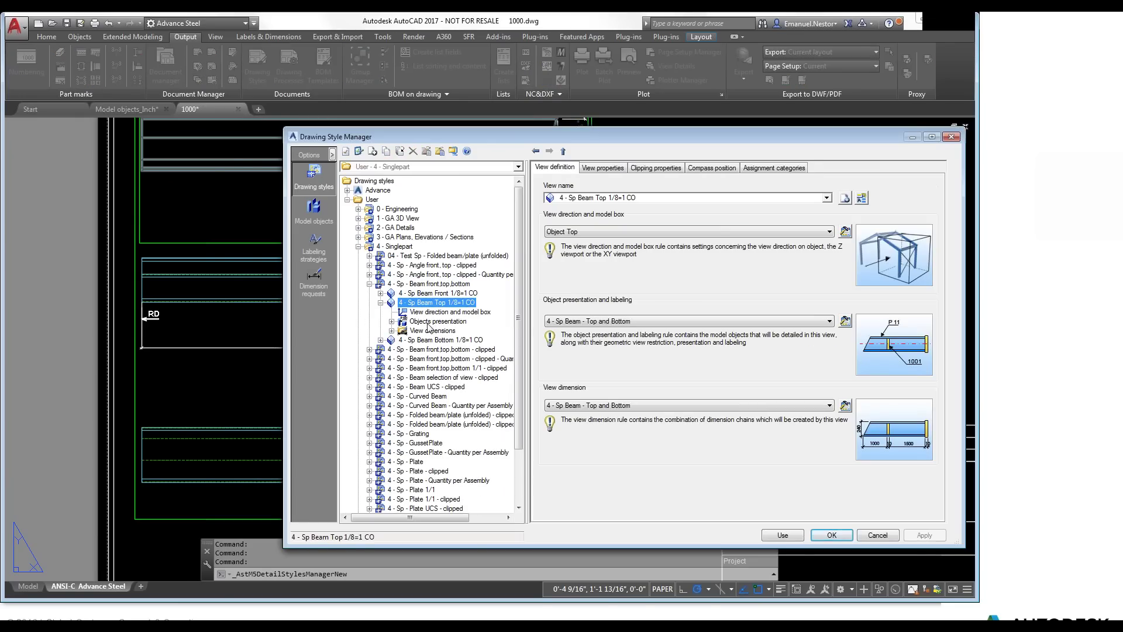
pyautogui.doubleClick(430, 322)
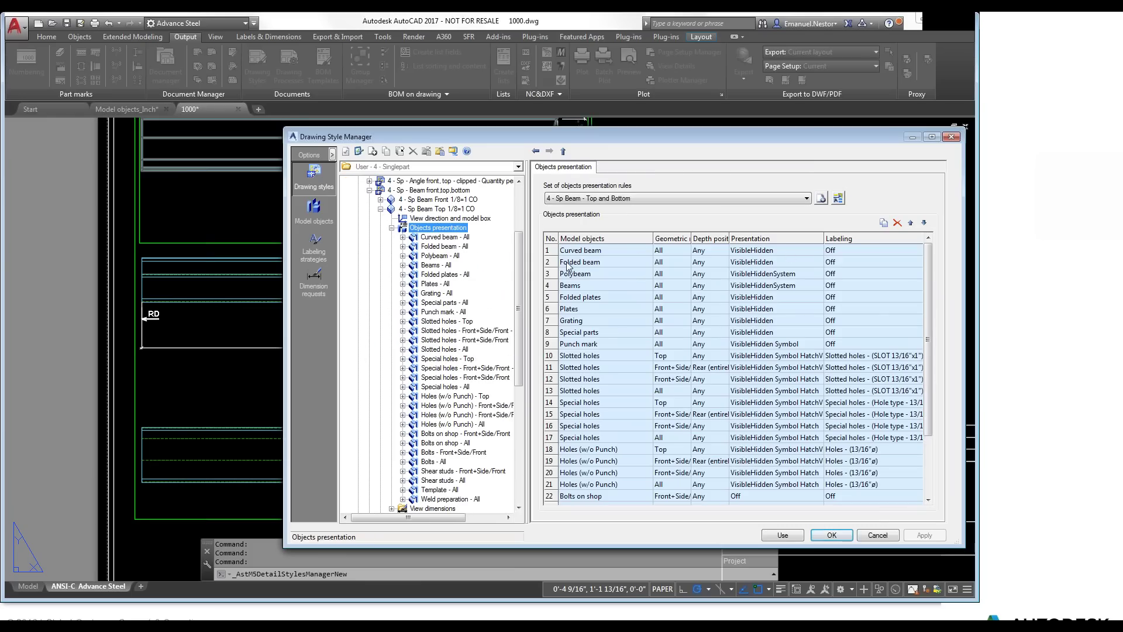
pyautogui.click(555, 264)
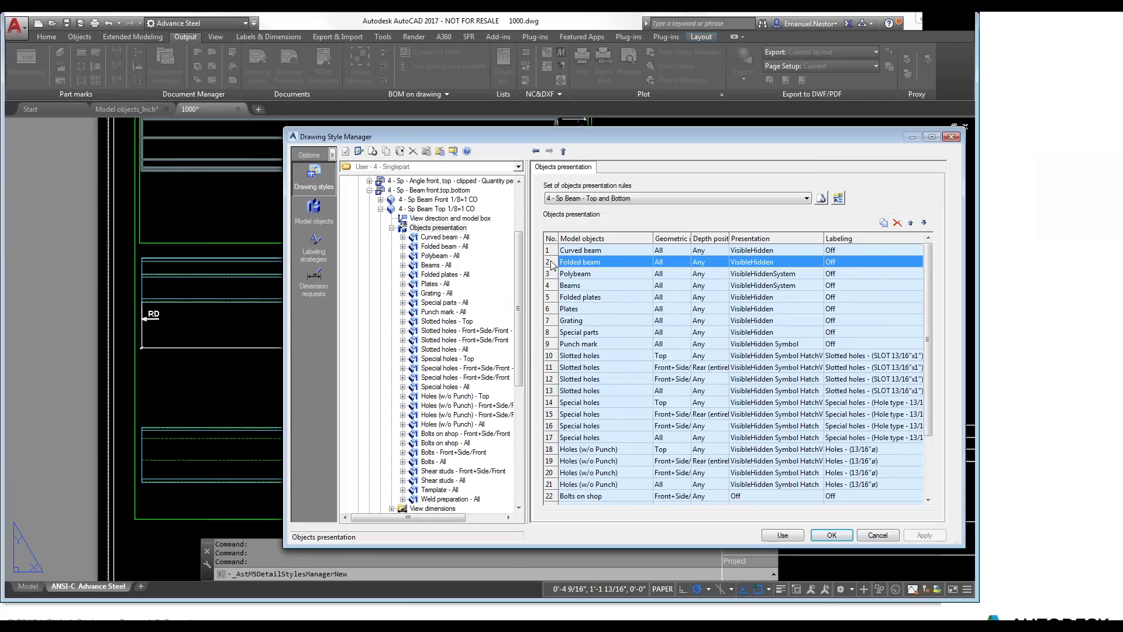
pyautogui.doubleClick(555, 263)
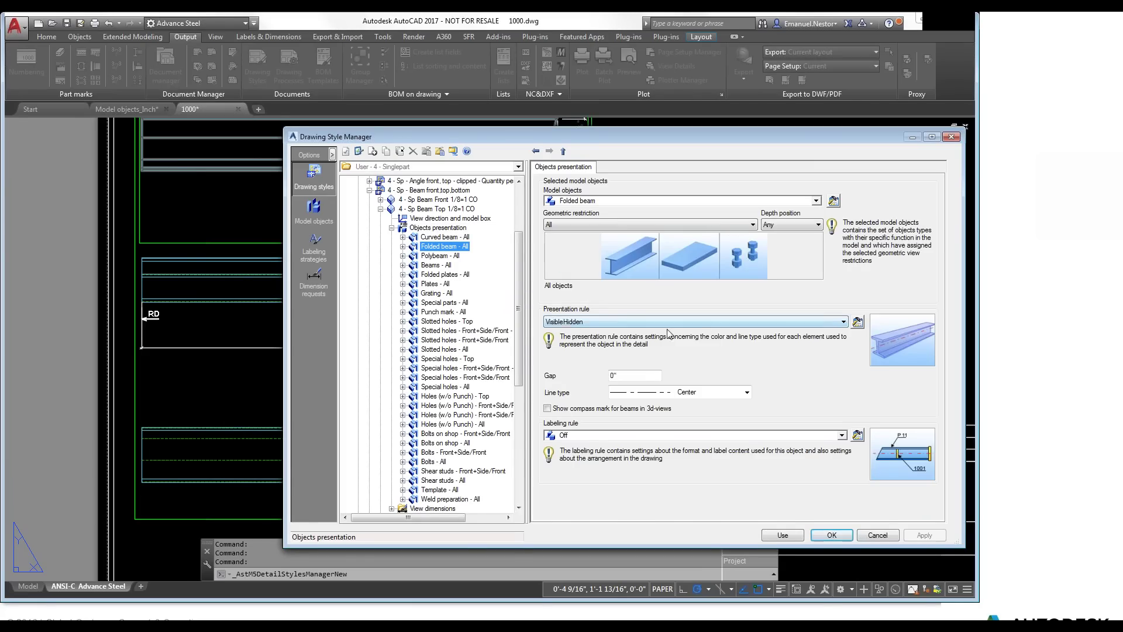
pyautogui.click(857, 322)
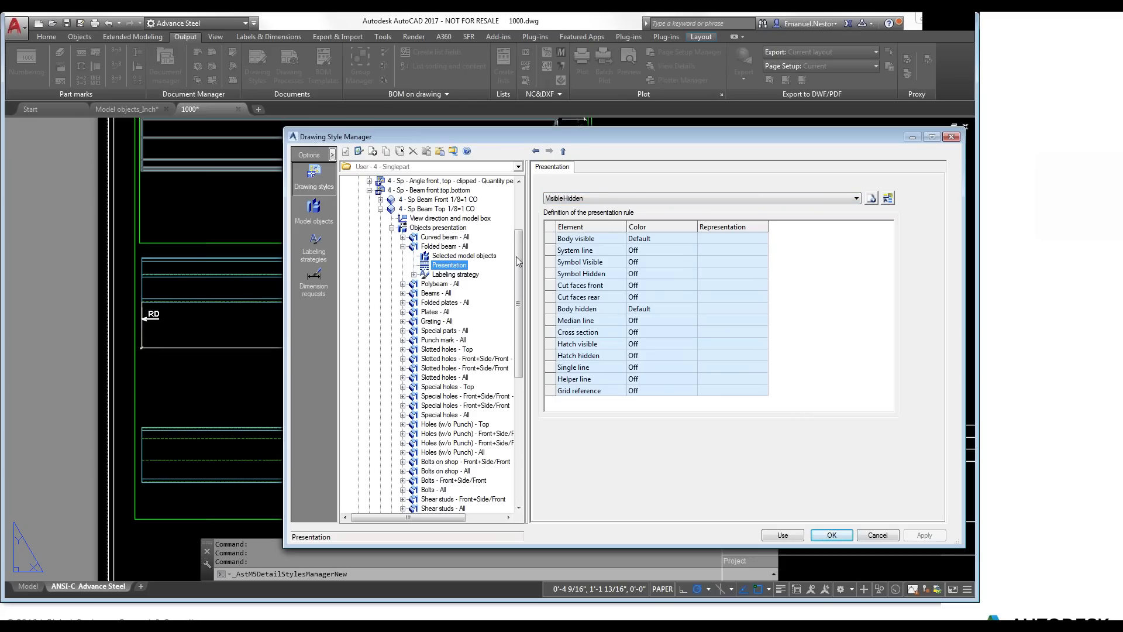
# Set the folded beam's presentation rule to "Visible(Unwinded)HiddenSystemCut Symbol" and select its Body visible element.
pyautogui.click(663, 198)
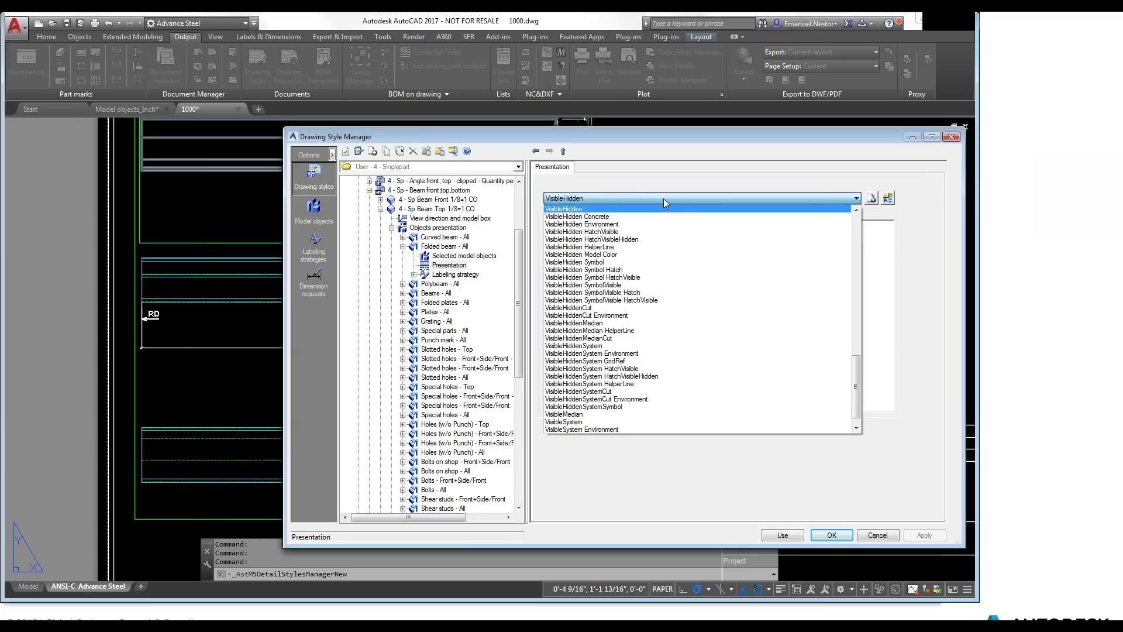
pyautogui.scroll(1, 644, 205)
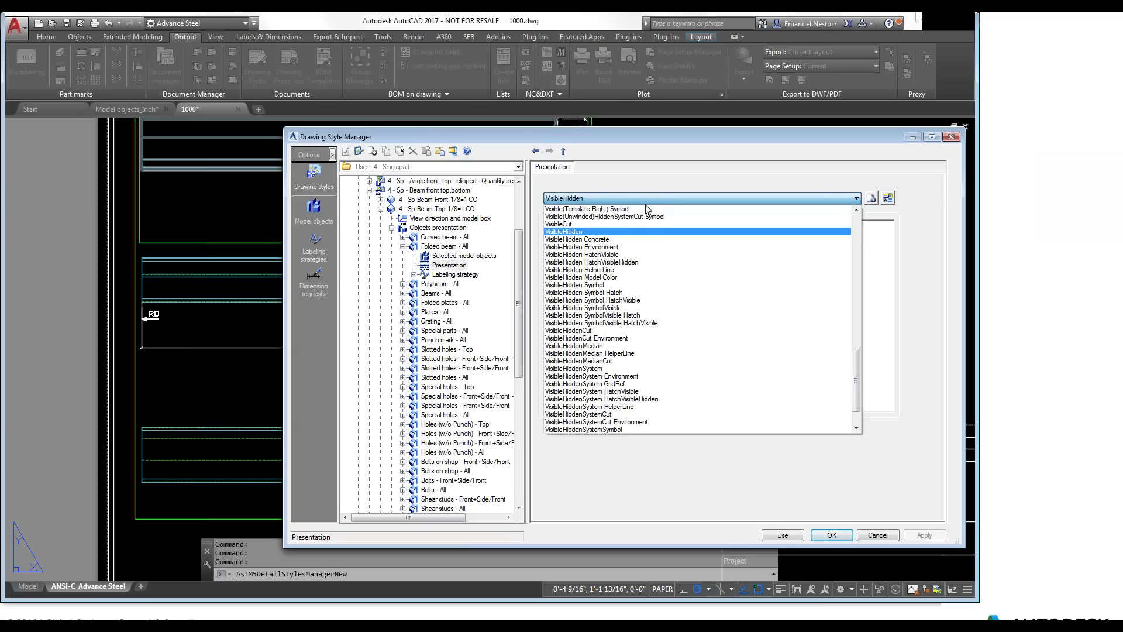
pyautogui.click(596, 217)
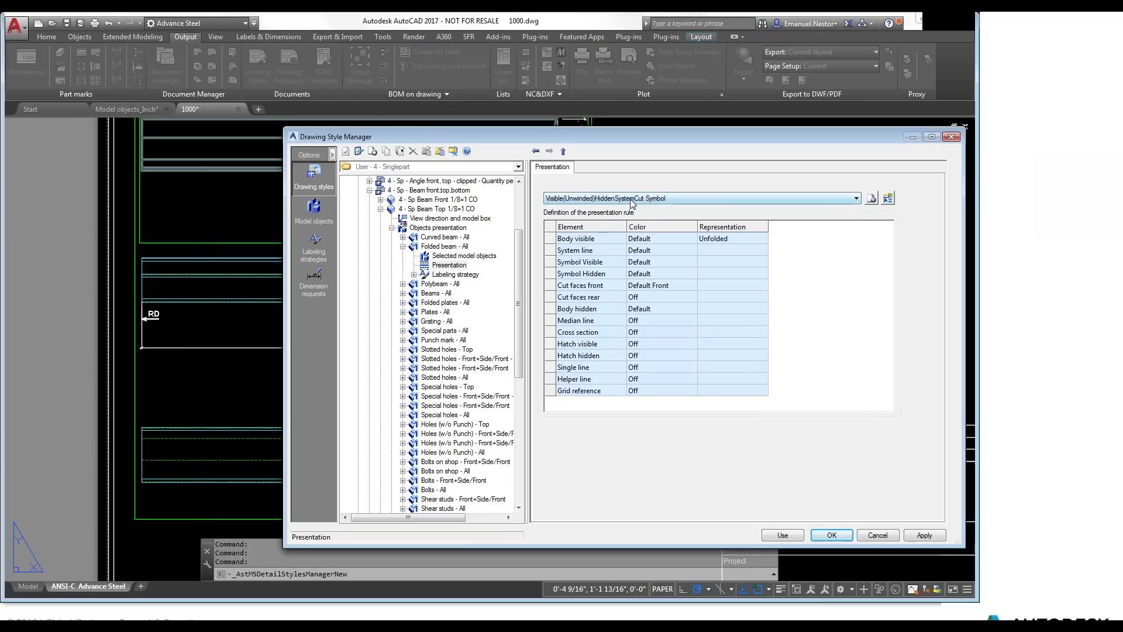
pyautogui.click(548, 238)
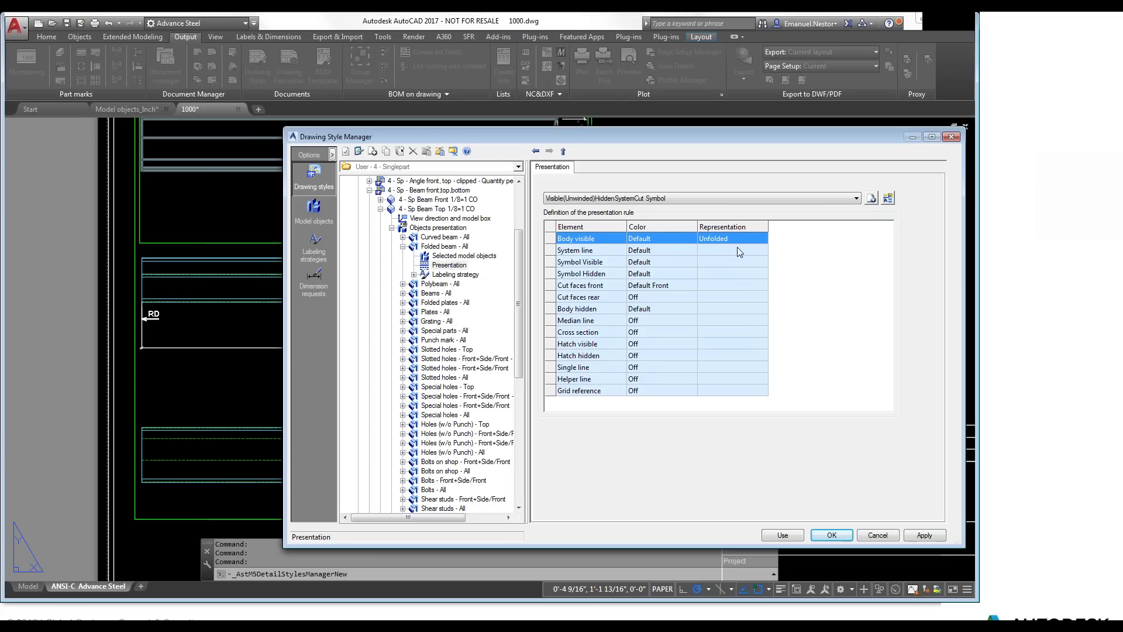
# Apply the style change, use the style on the existing beam detail, and check the updated top and bottom views.
pyautogui.click(935, 536)
pyautogui.click(784, 536)
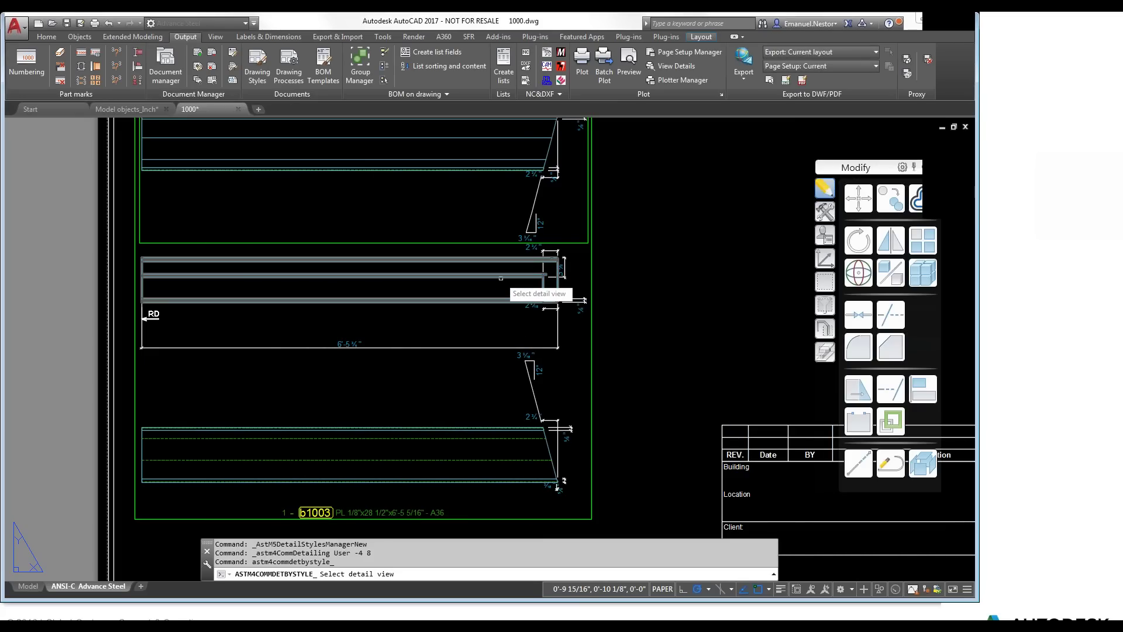
pyautogui.click(501, 278)
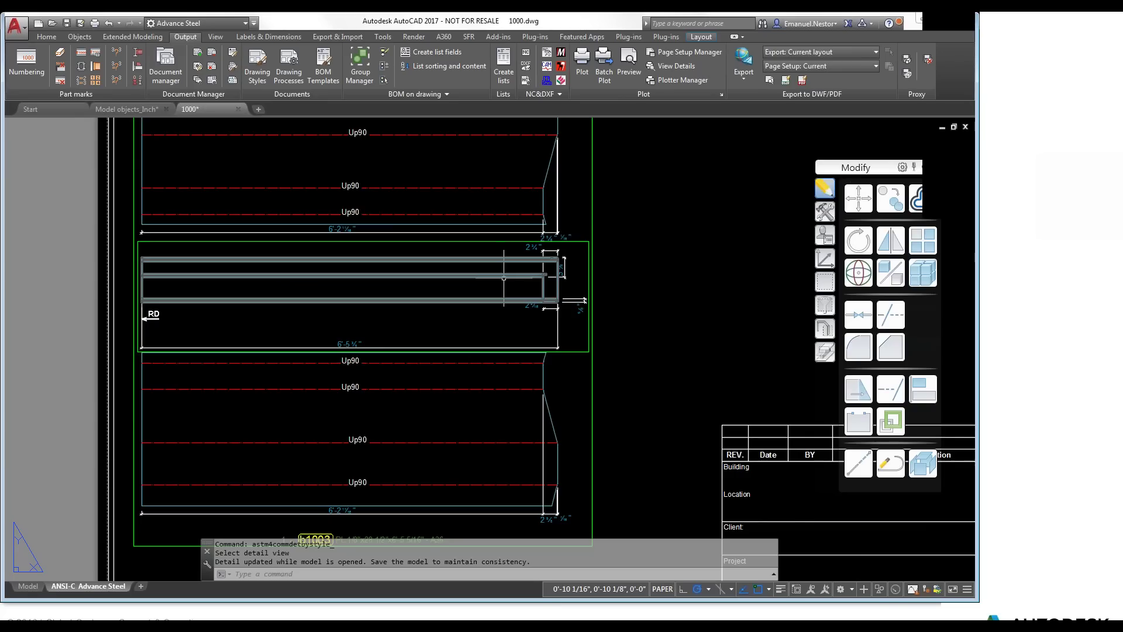
pyautogui.scroll(-3, 576, 279)
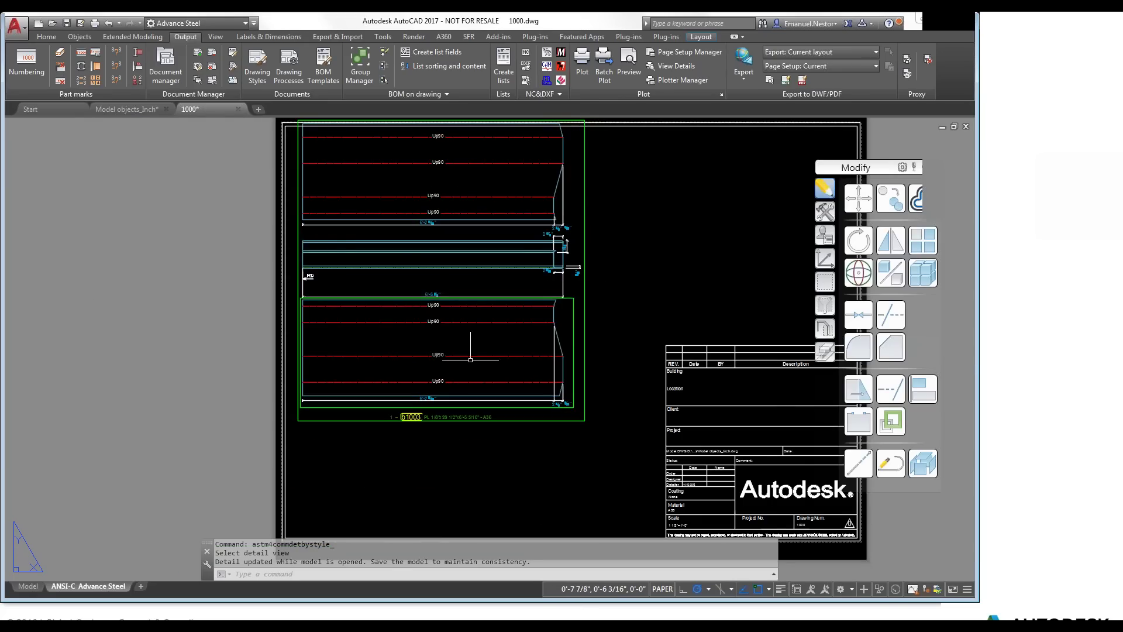
pyautogui.scroll(2, 466, 355)
pyautogui.moveTo(548, 276); pyautogui.dragTo(556, 409, button='middle')
pyautogui.moveTo(556, 180); pyautogui.dragTo(560, 264, button='middle')
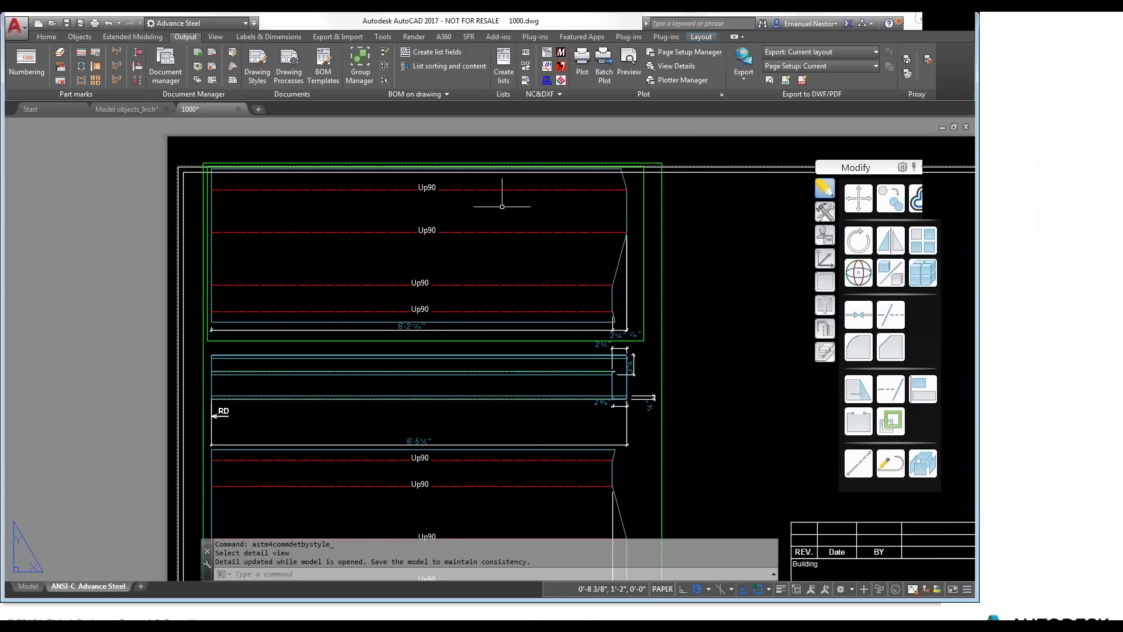
pyautogui.scroll(-2, 502, 207)
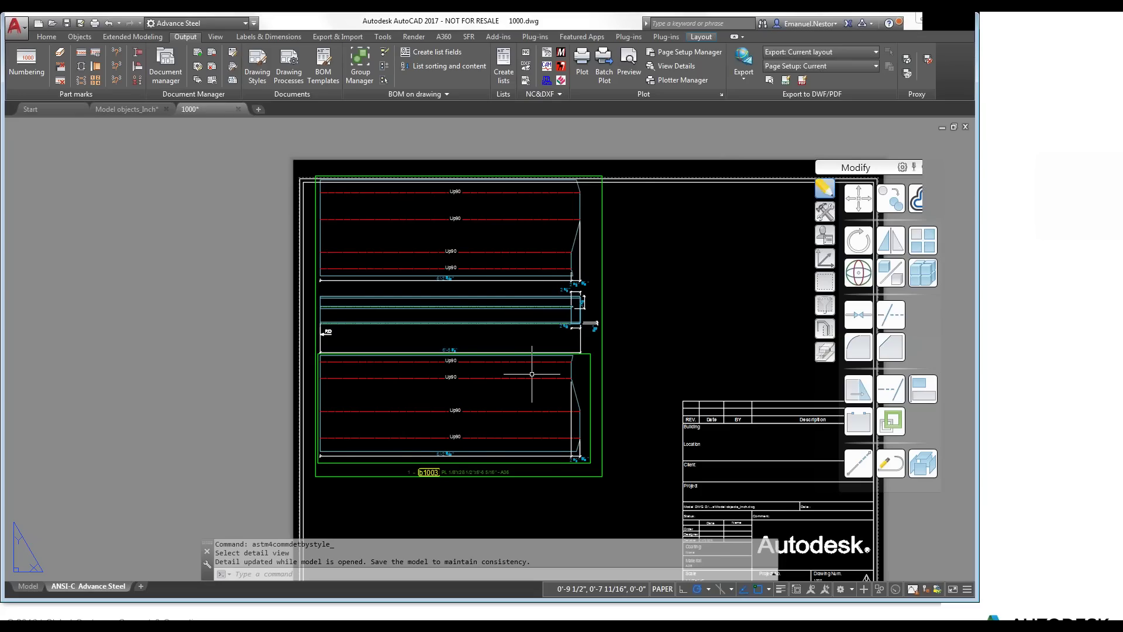
# Reopen the drawing style manager, set the folded beam's presentation rule to "Visible(Exact)" and select its Body visible element.
pyautogui.click(198, 69)
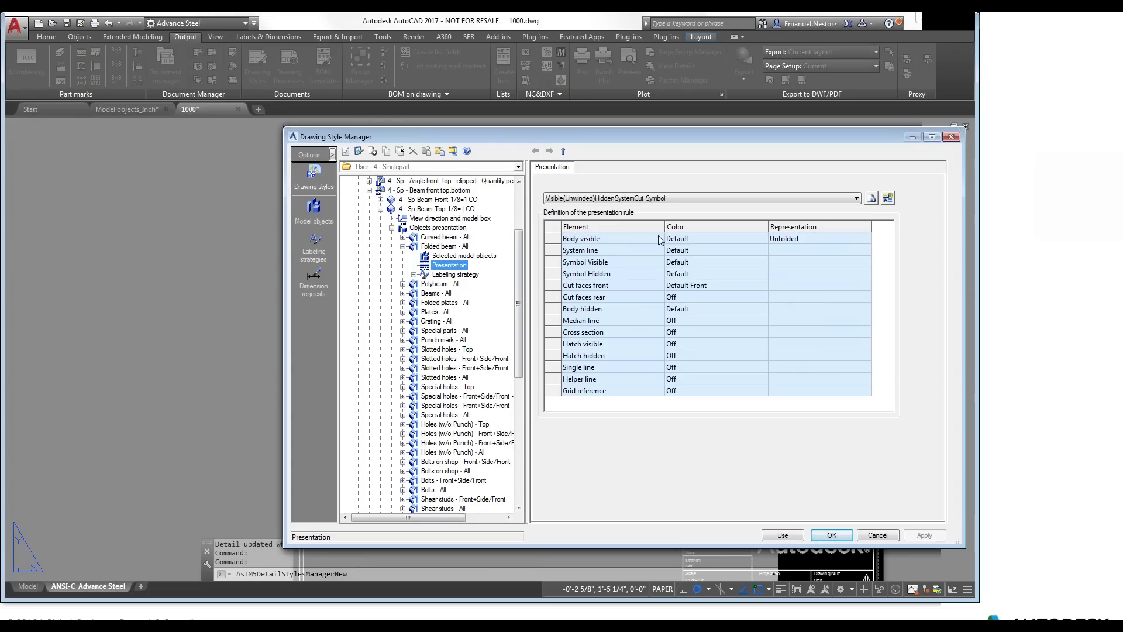
pyautogui.click(555, 239)
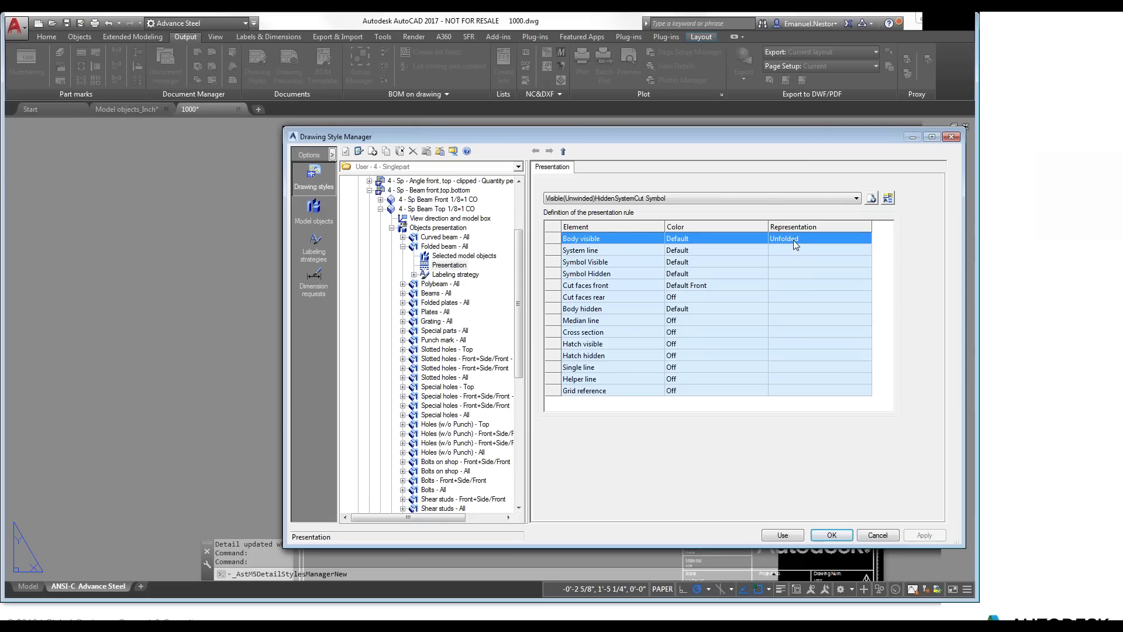
pyautogui.click(763, 198)
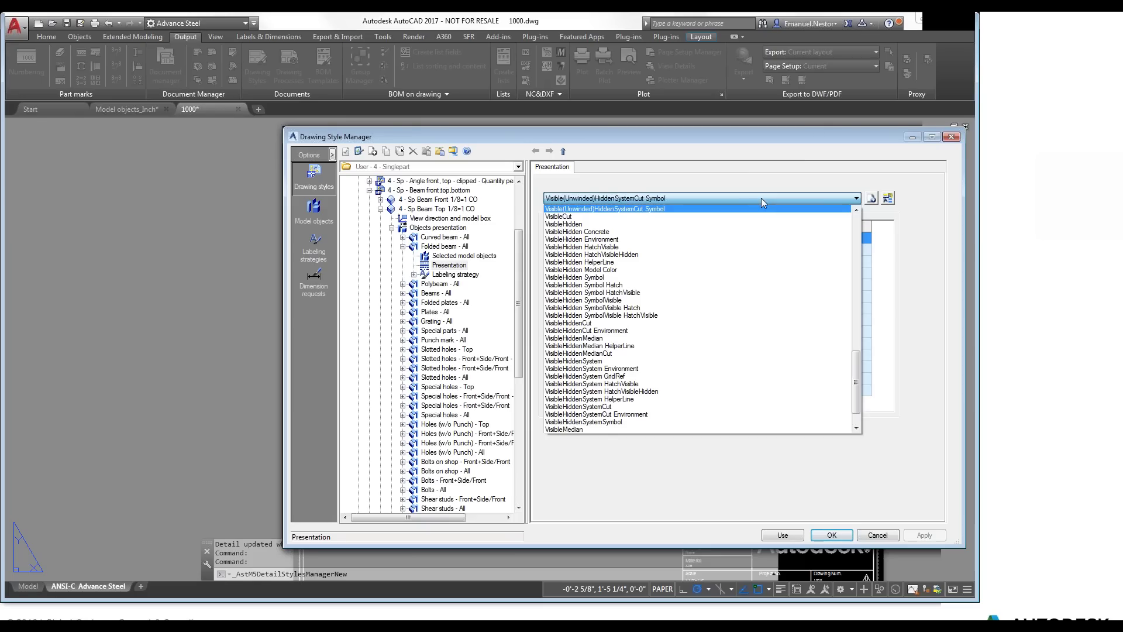
pyautogui.scroll(2, 755, 251)
pyautogui.scroll(12, 752, 255)
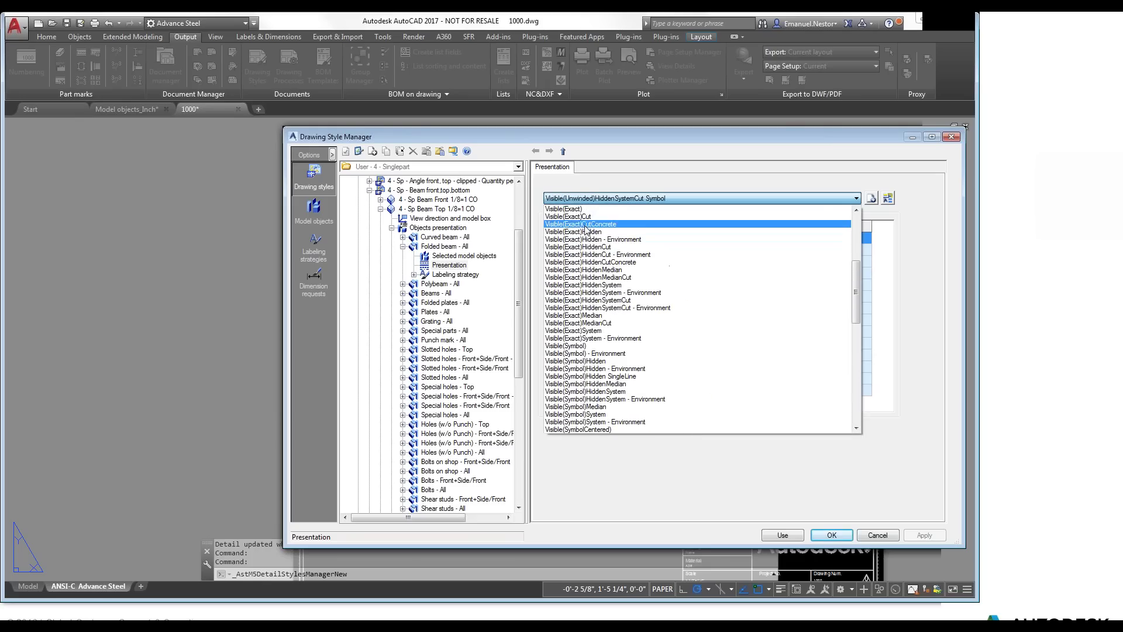
pyautogui.click(602, 209)
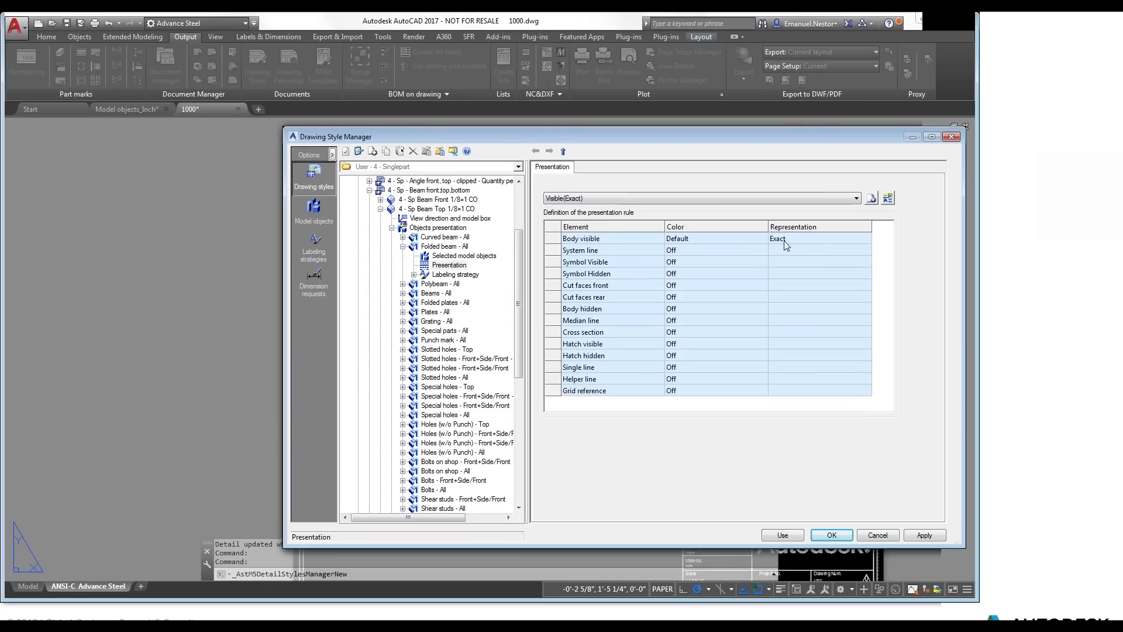
pyautogui.click(556, 240)
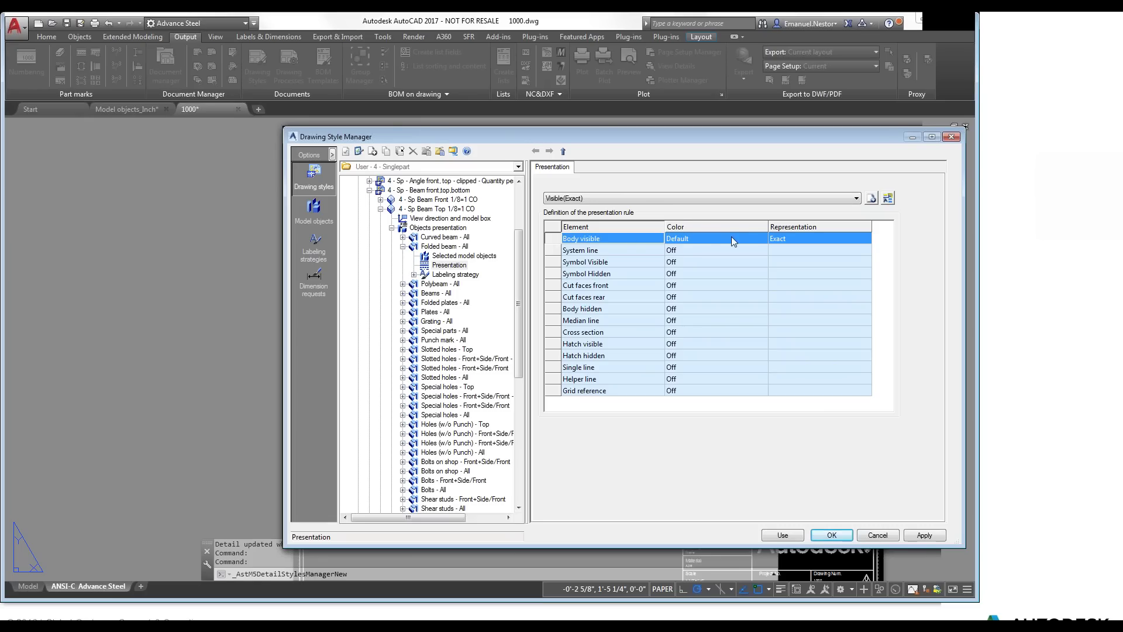
# Set the folded beam's presentation rule to "VisibleHidden", apply the change and close the drawing style manager.
pyautogui.click(594, 198)
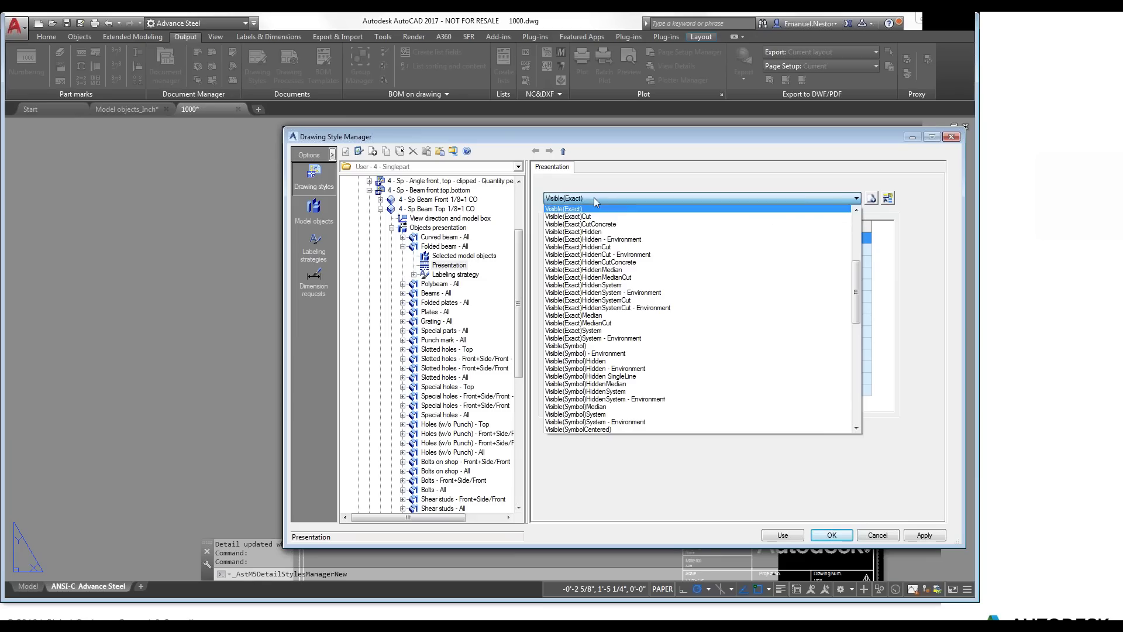
pyautogui.scroll(4, 609, 254)
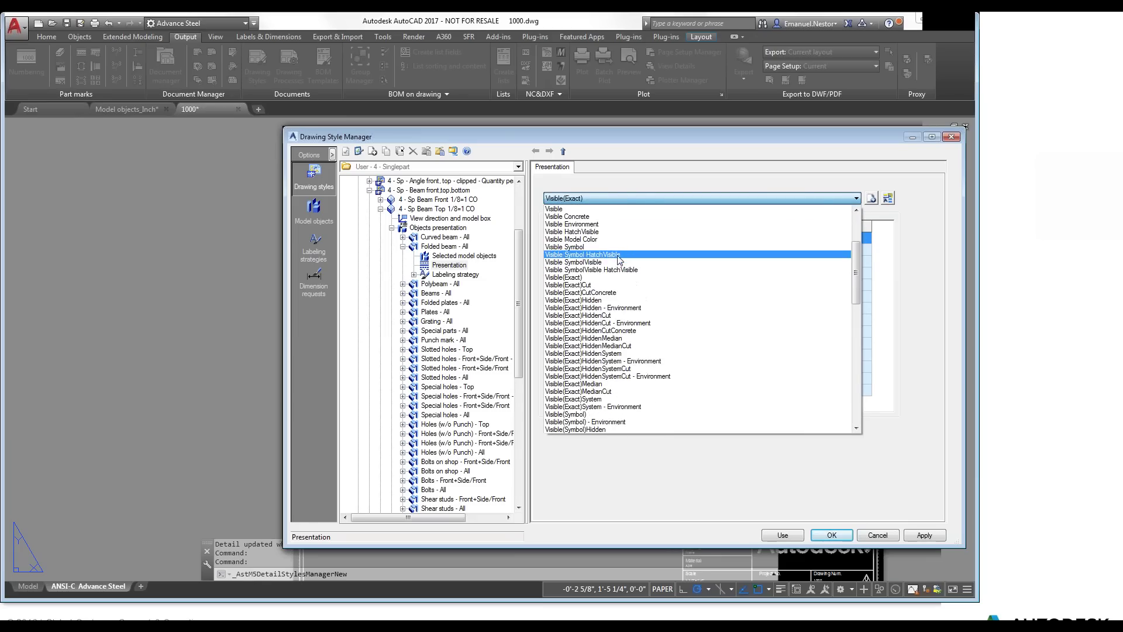
pyautogui.scroll(-15, 614, 293)
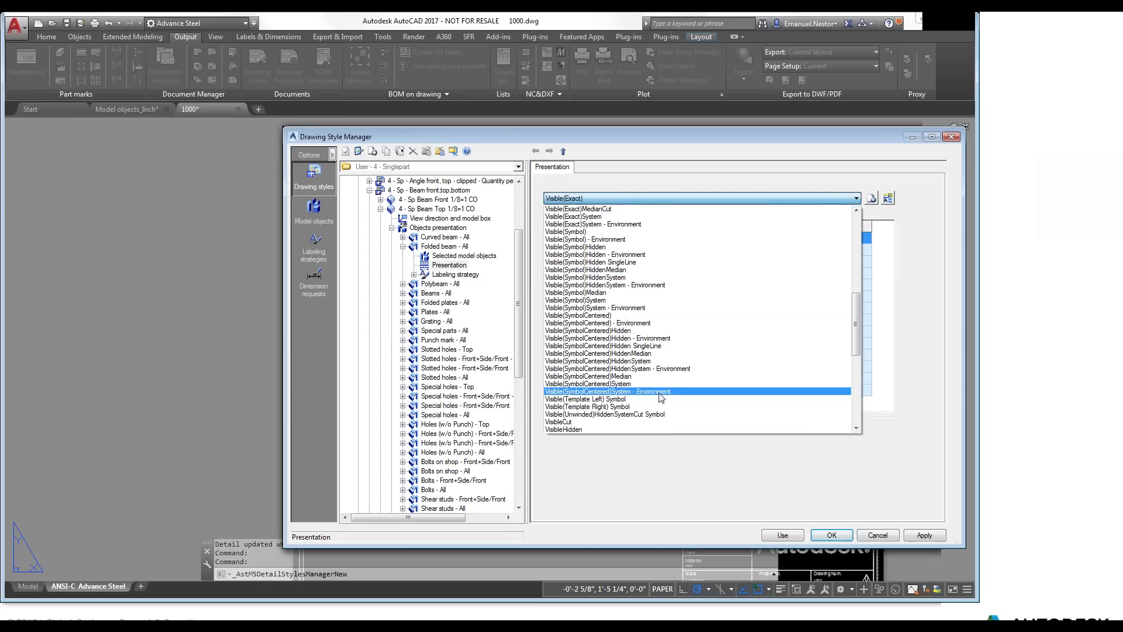
pyautogui.click(633, 384)
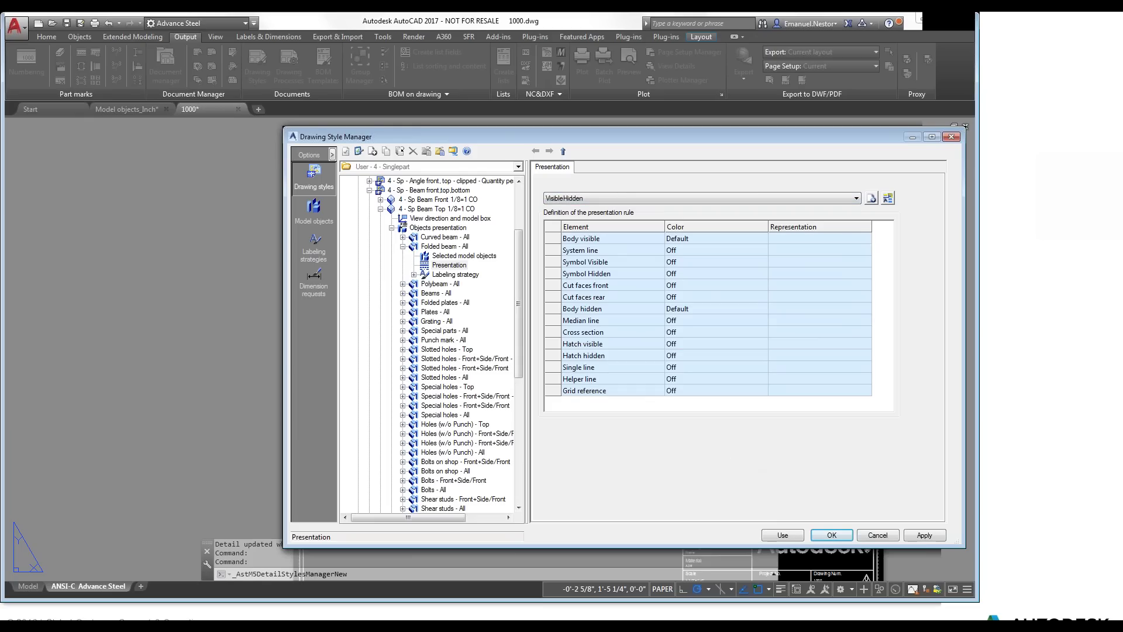
pyautogui.click(924, 536)
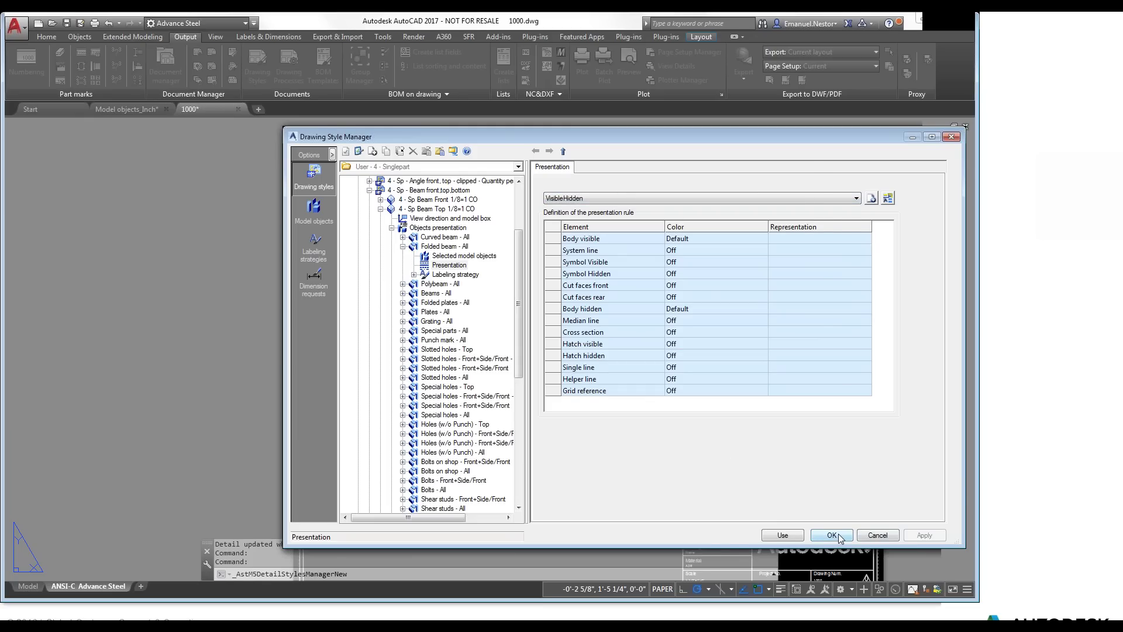
pyautogui.press('Return')
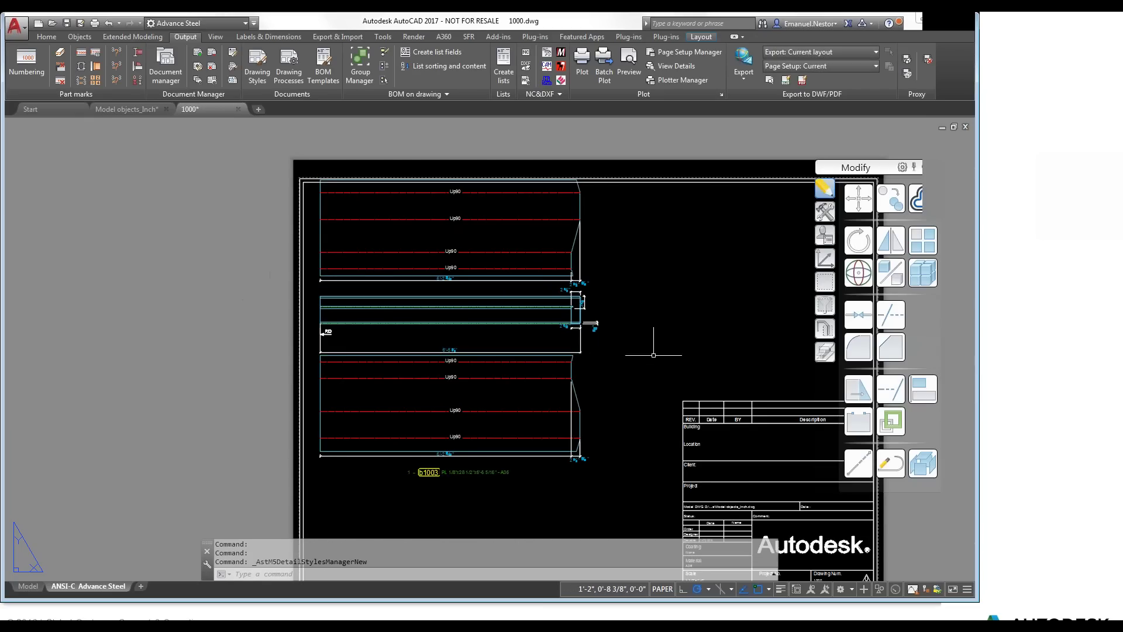
# Save drawing 1000 and close it to return to the Model objects_Inch model.
pyautogui.moveTo(644, 354); pyautogui.dragTo(482, 333, button='middle')
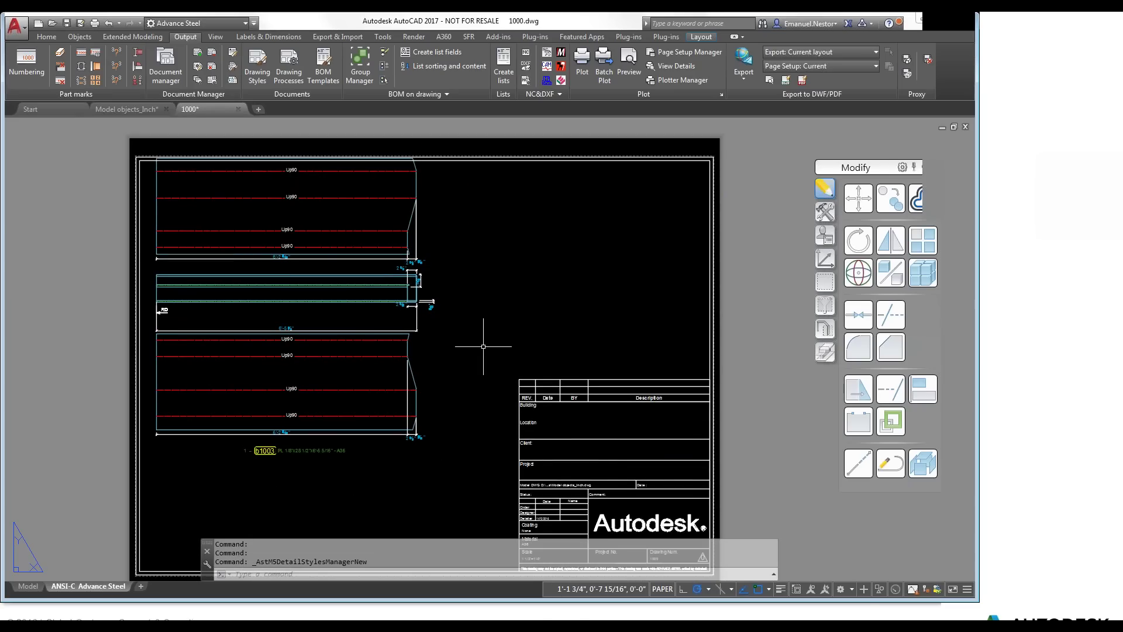
pyautogui.hotkey('ctrl', 's')
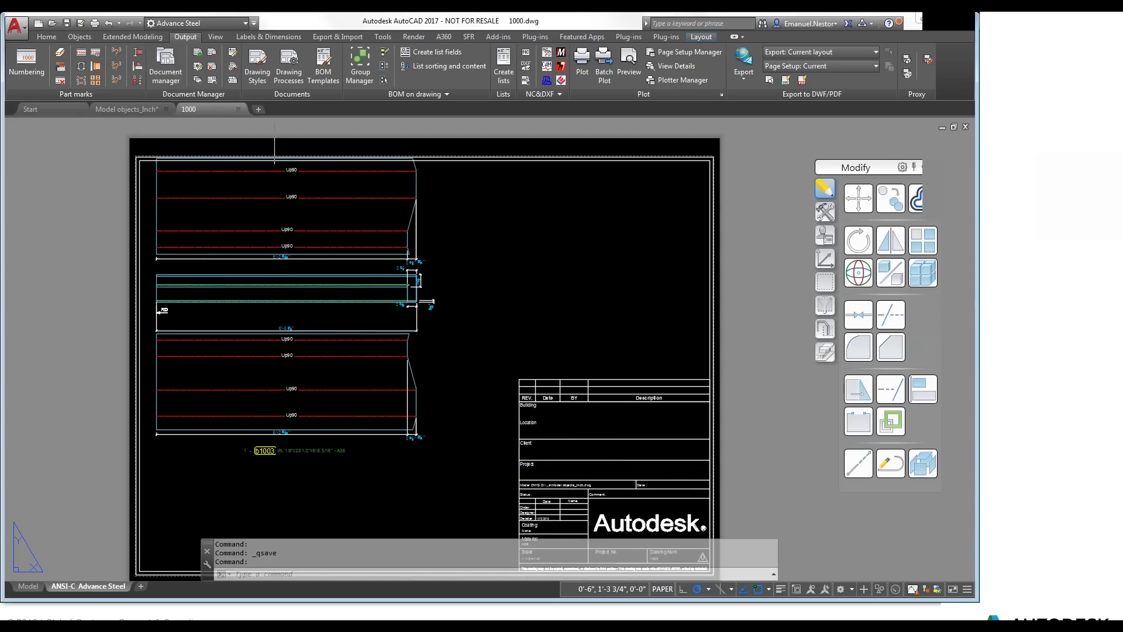
pyautogui.click(238, 109)
pyautogui.scroll(-3, 503, 370)
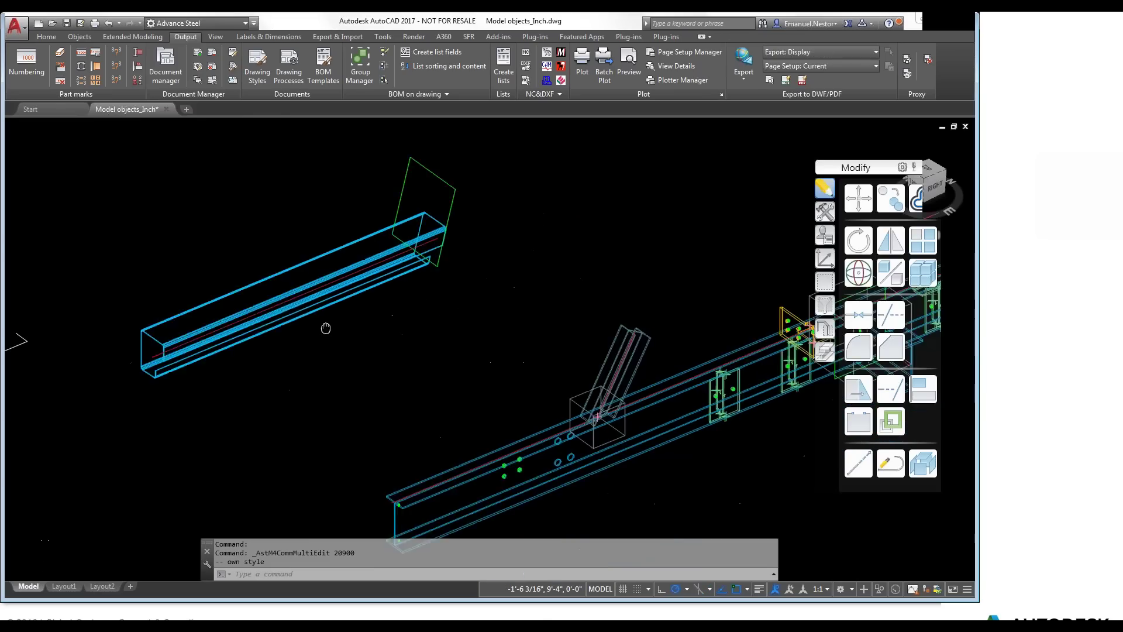
pyautogui.moveTo(450, 626)
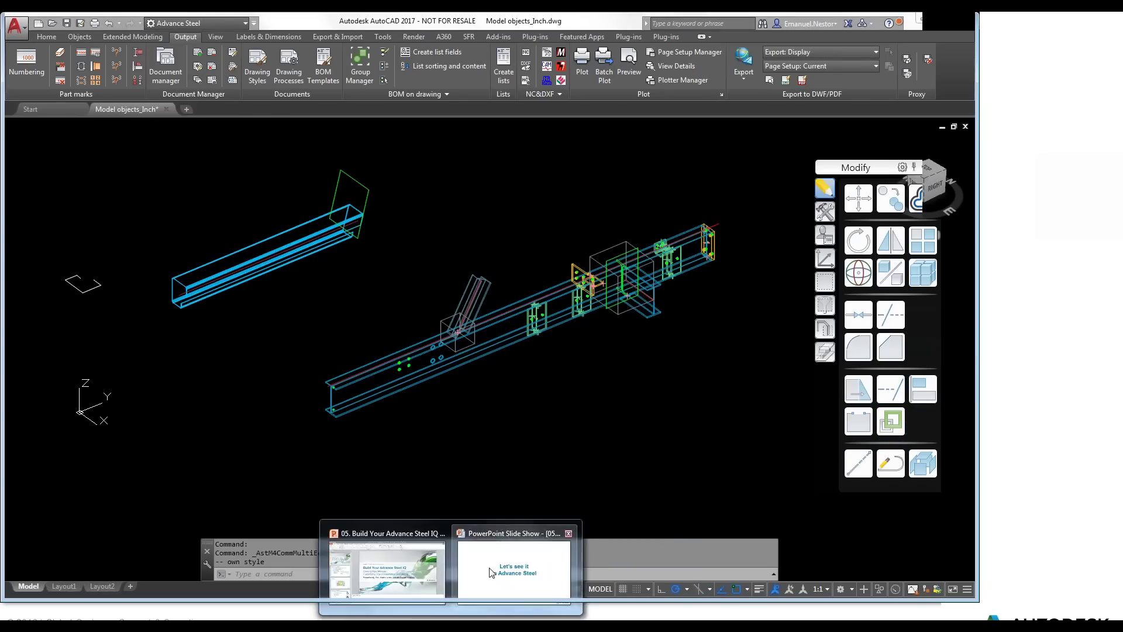
pyautogui.click(514, 568)
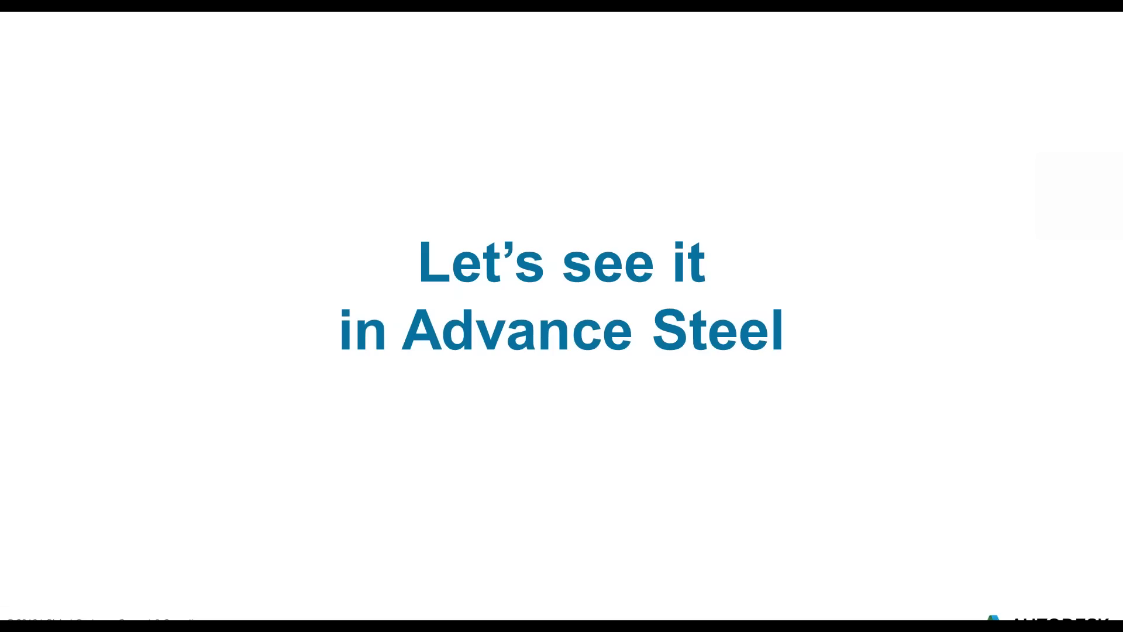
pyautogui.hotkey('alt', 'Tab')
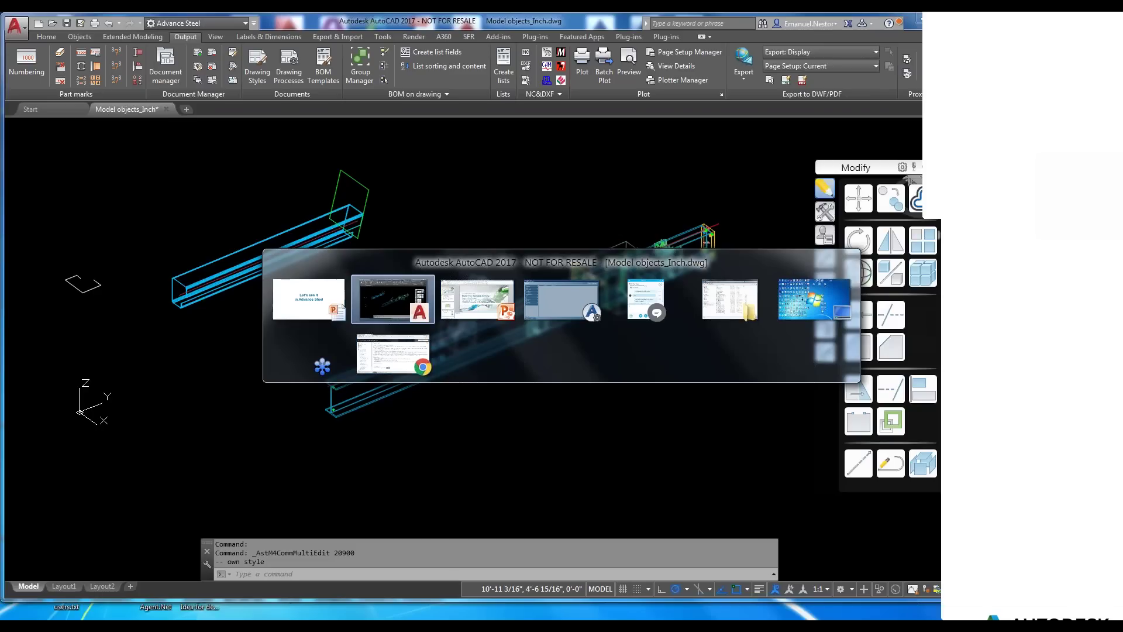
pyautogui.moveTo(451, 612)
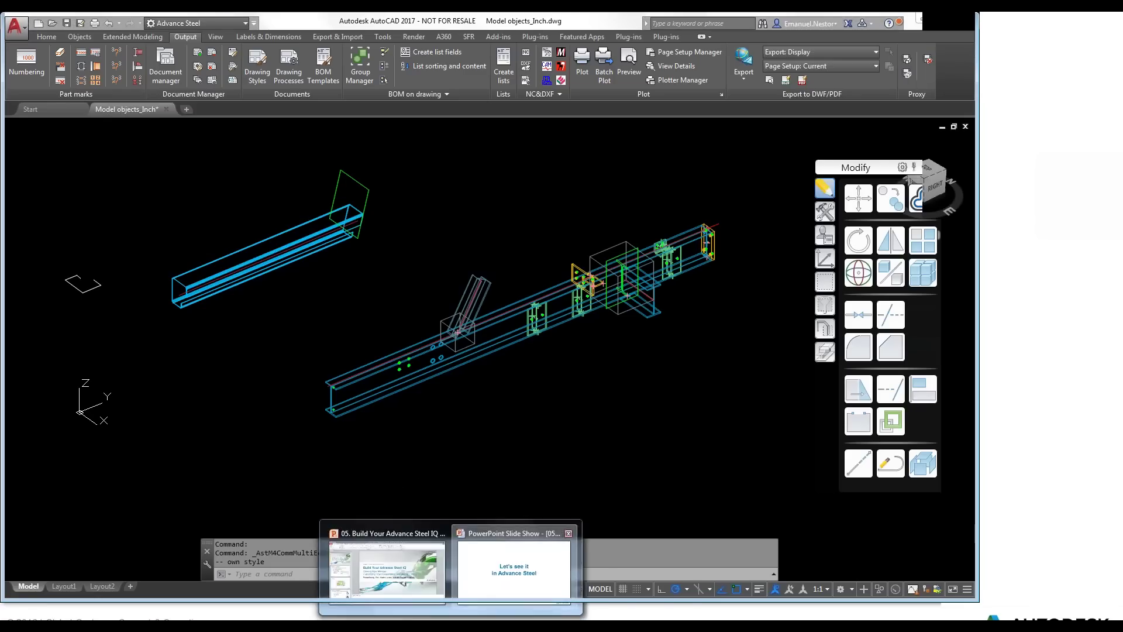
pyautogui.click(514, 571)
pyautogui.press('Left')
pyautogui.press('Right')
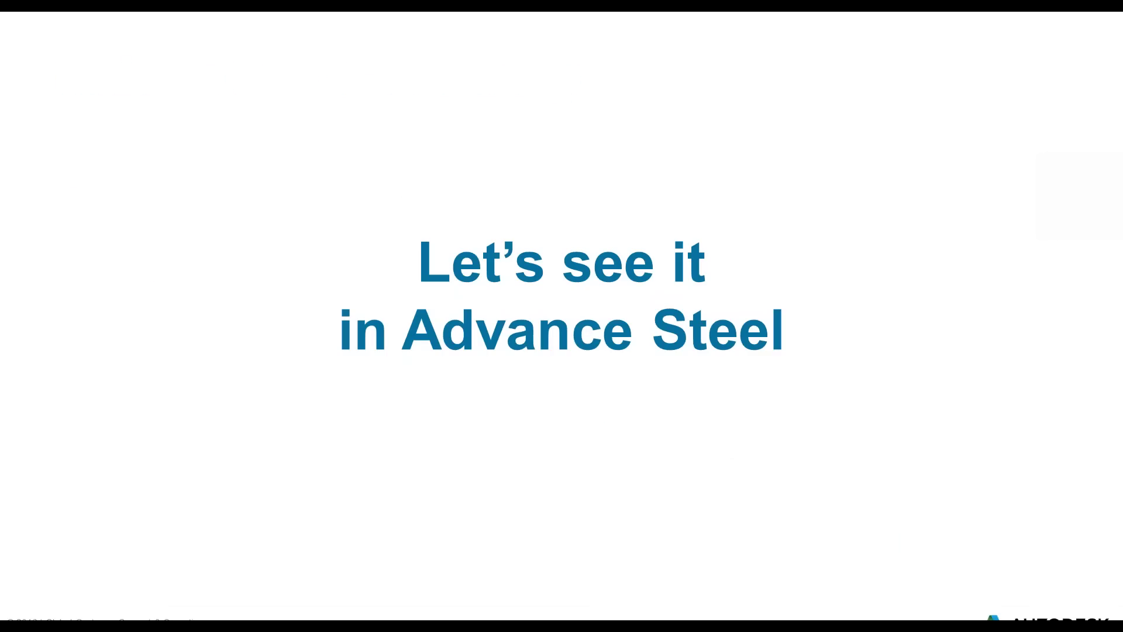
pyautogui.hotkey('alt', 'Tab')
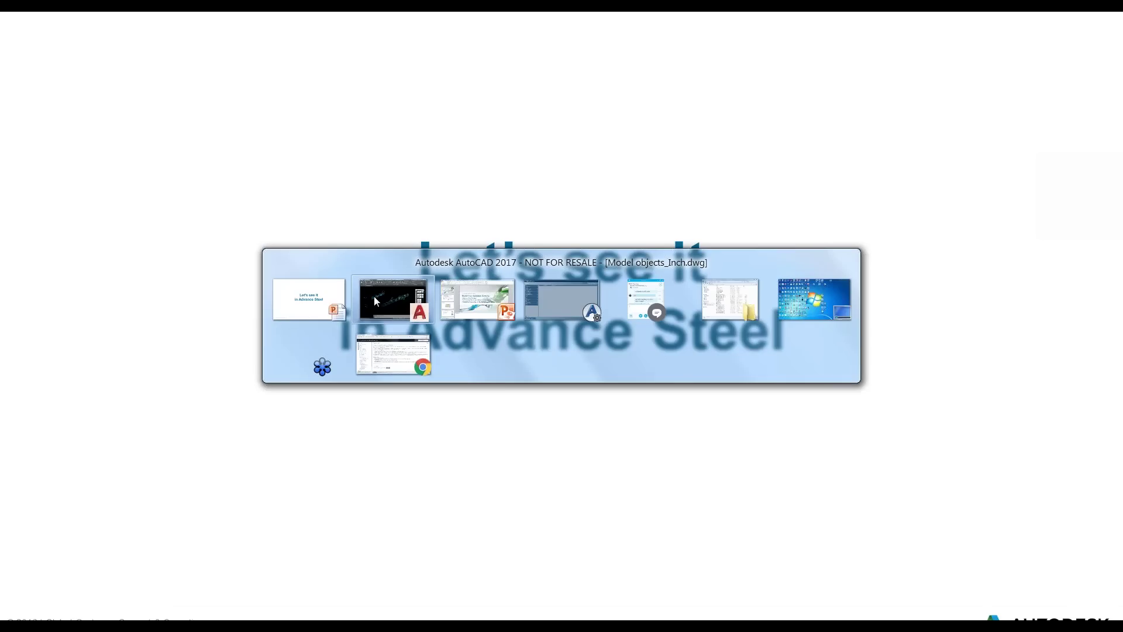
pyautogui.hotkey('alt', 'Tab')
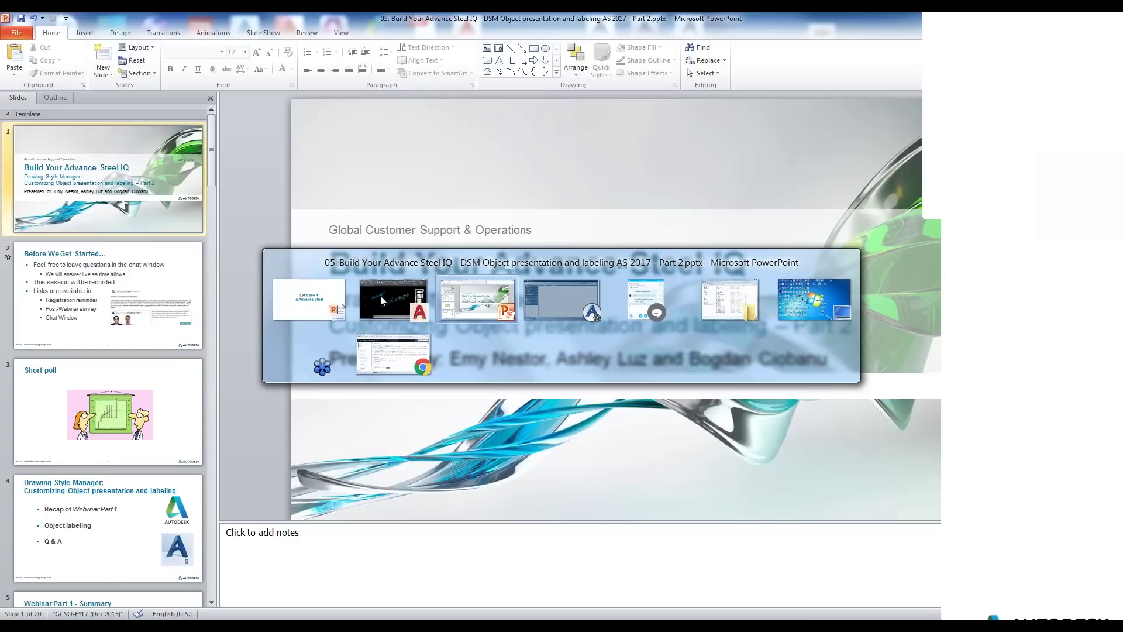
pyautogui.click(380, 296)
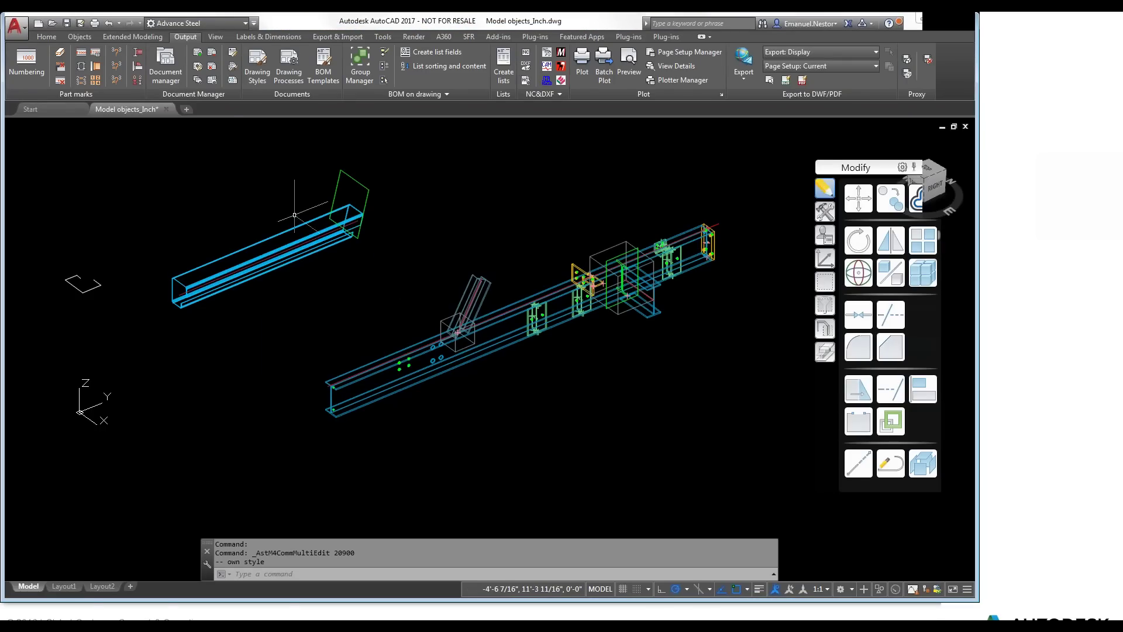
# Reopen the drawing style manager and open the "5 - Beam" style in the user's "5 - Assemblies" category.
pyautogui.click(217, 80)
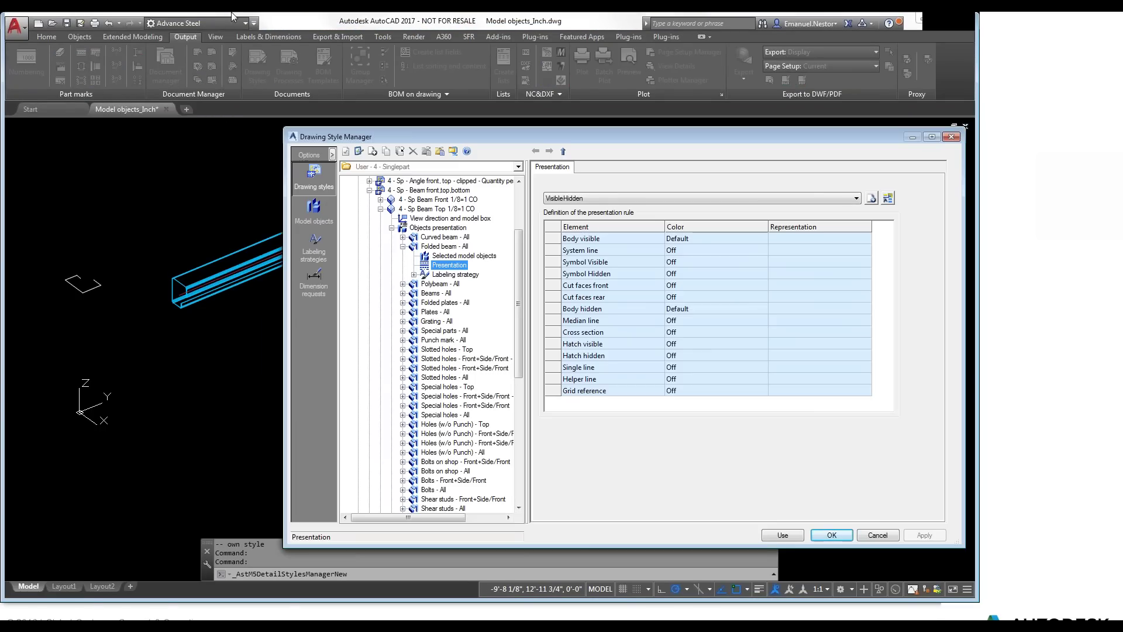
pyautogui.click(369, 190)
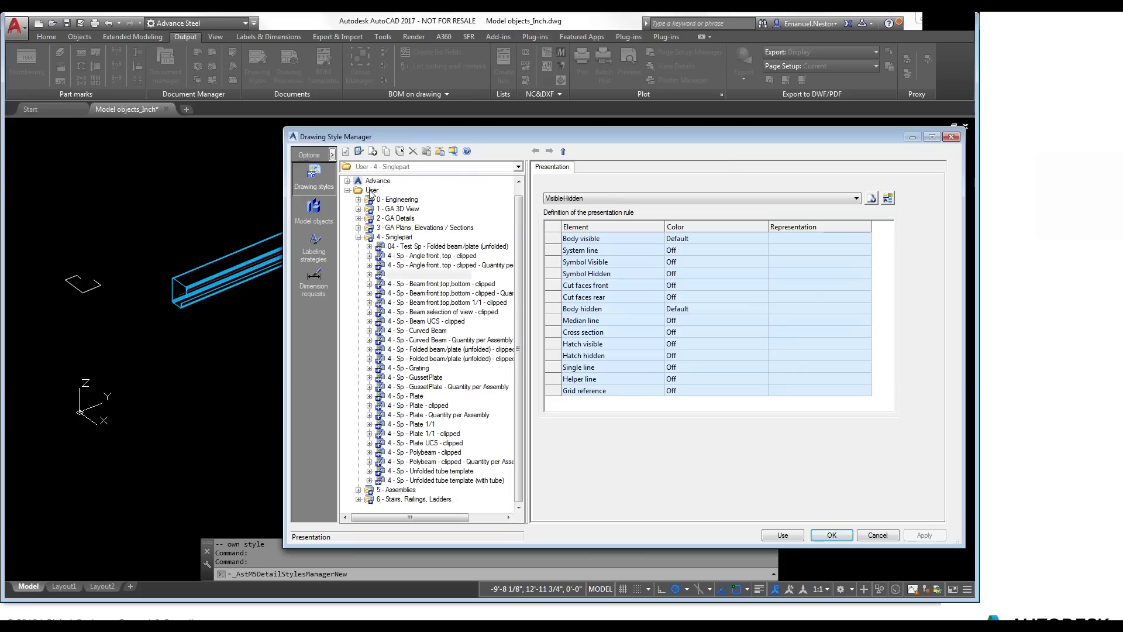
pyautogui.click(359, 246)
pyautogui.click(396, 256)
pyautogui.doubleClick(396, 257)
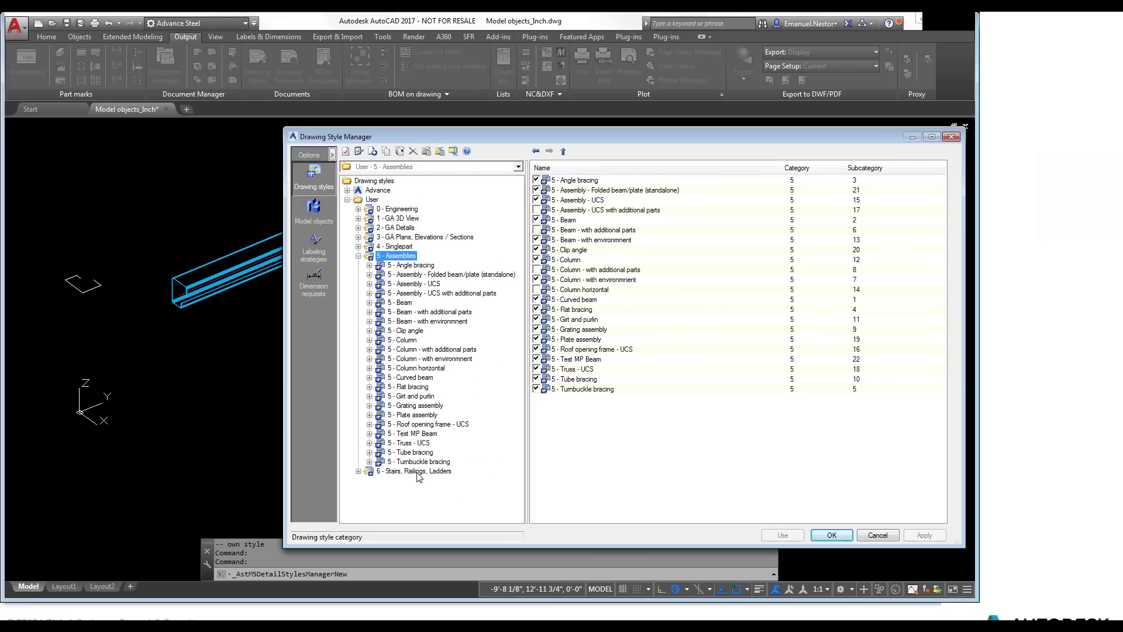
pyautogui.doubleClick(405, 302)
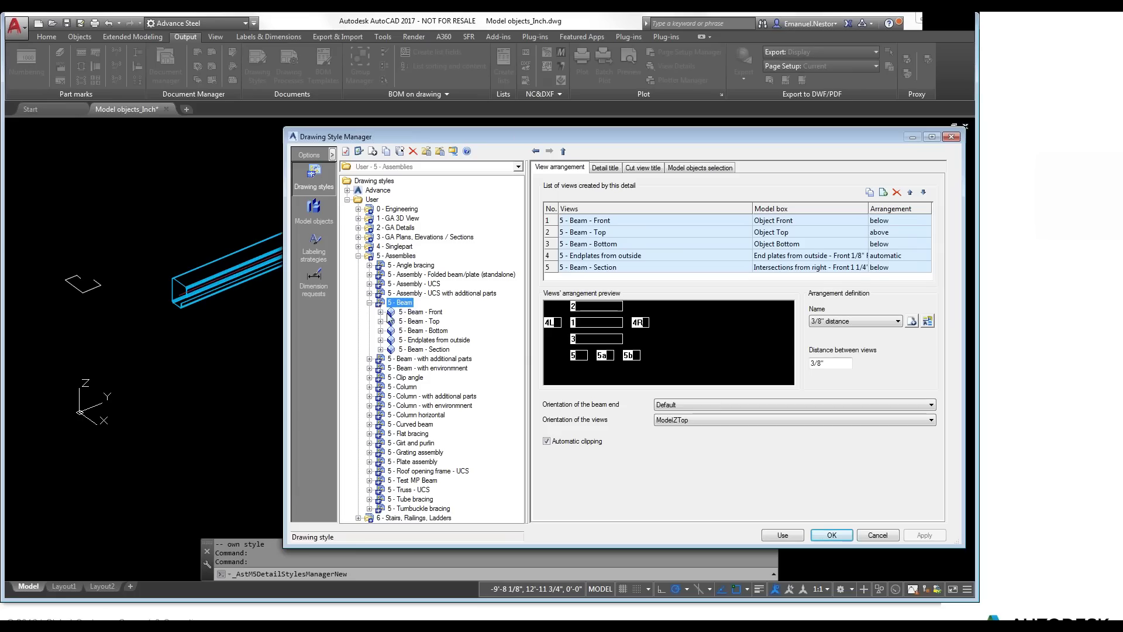
# Open the objects presentation of the "5 - Beam - Front" view and examine its Mp - Beam entry.
pyautogui.click(409, 314)
pyautogui.doubleClick(409, 313)
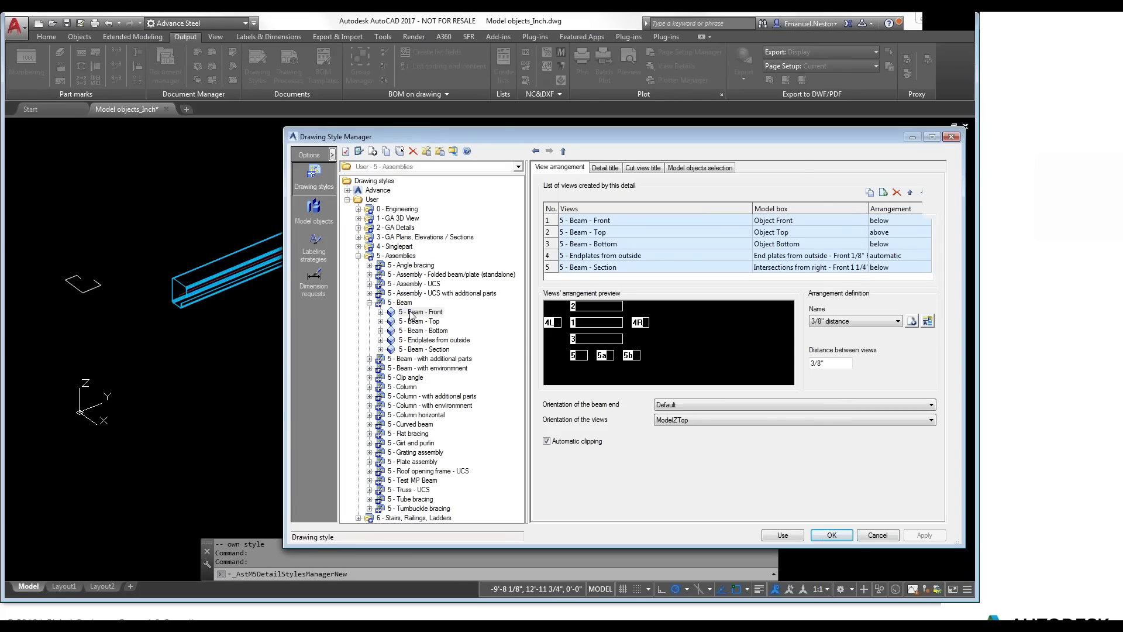
pyautogui.click(422, 331)
pyautogui.doubleClick(423, 331)
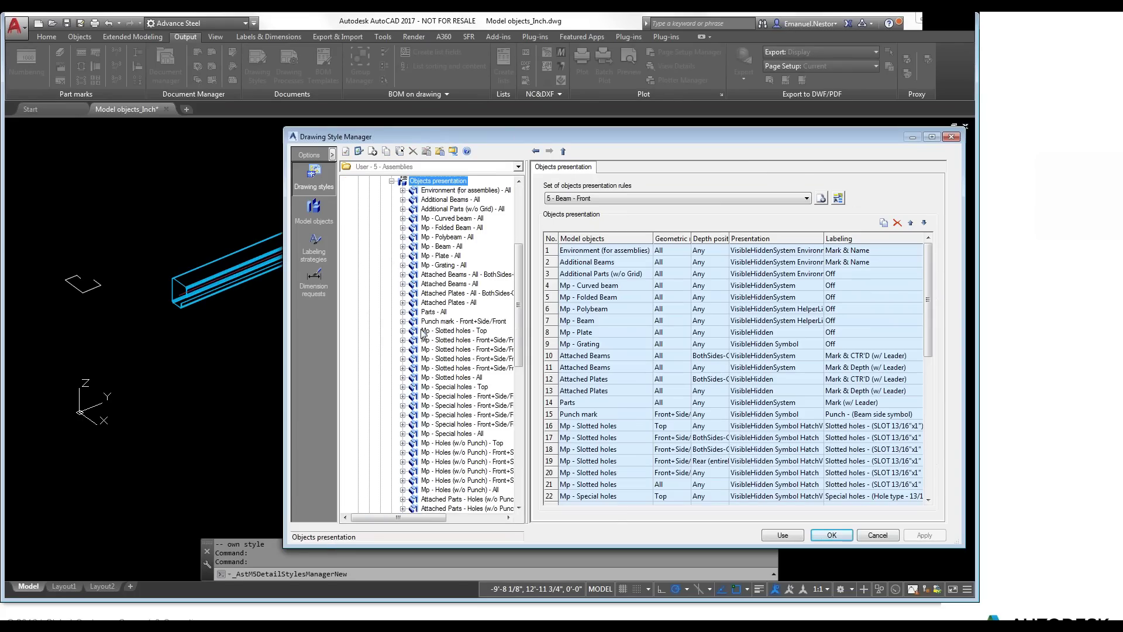
pyautogui.moveTo(416, 522)
pyautogui.mouseDown()
pyautogui.moveTo(451, 524)
pyautogui.moveTo(435, 524)
pyautogui.mouseUp()
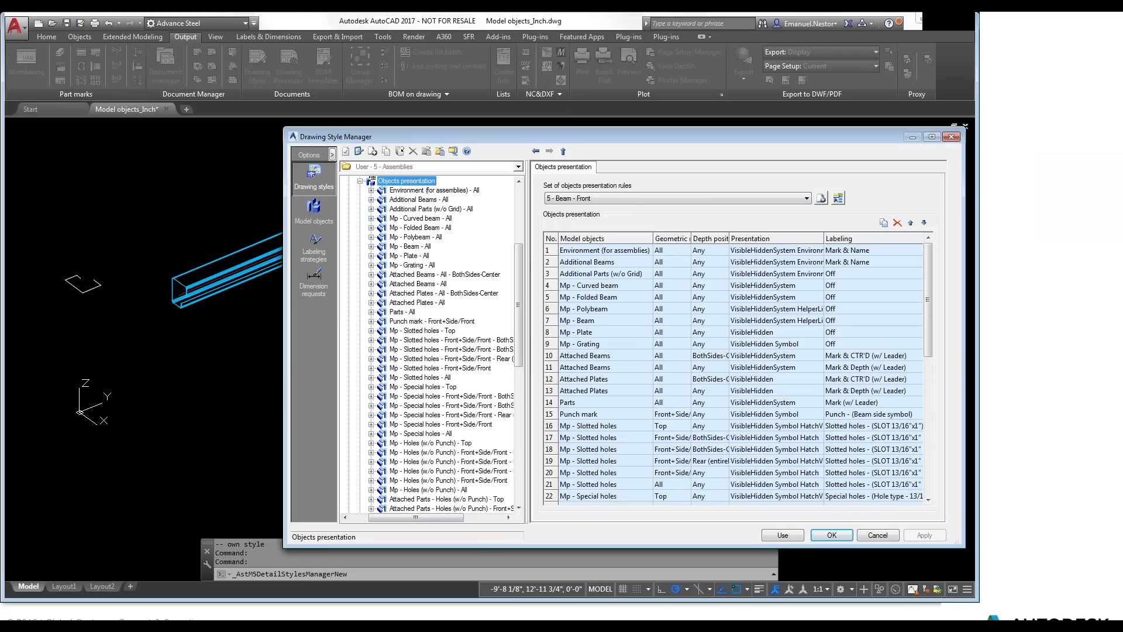
pyautogui.moveTo(567, 133); pyautogui.dragTo(463, 121)
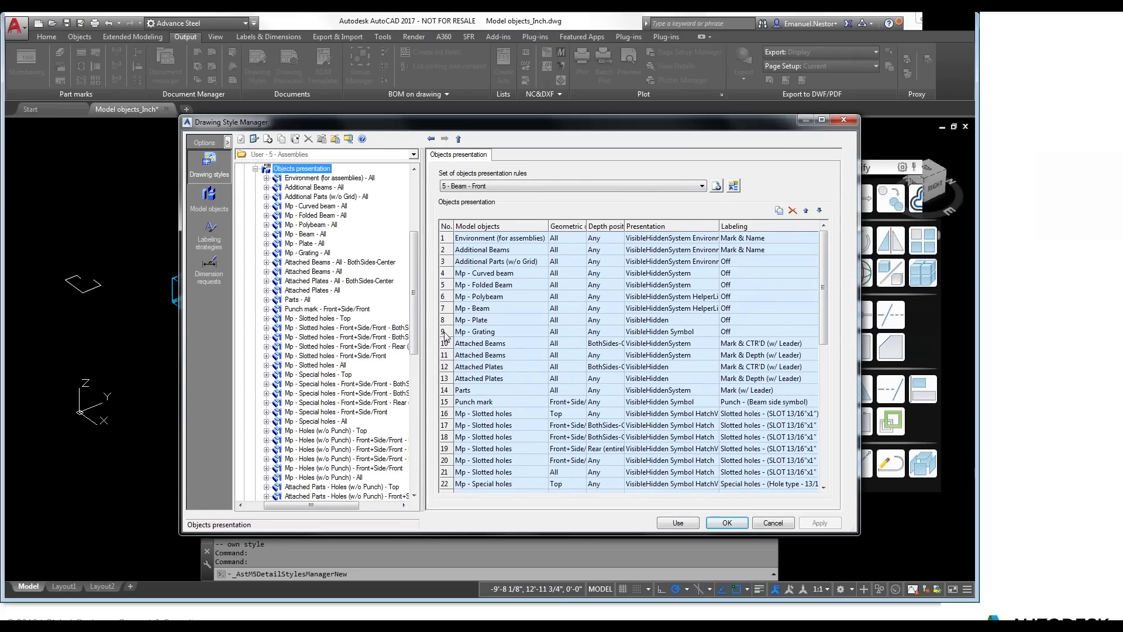
pyautogui.click(447, 308)
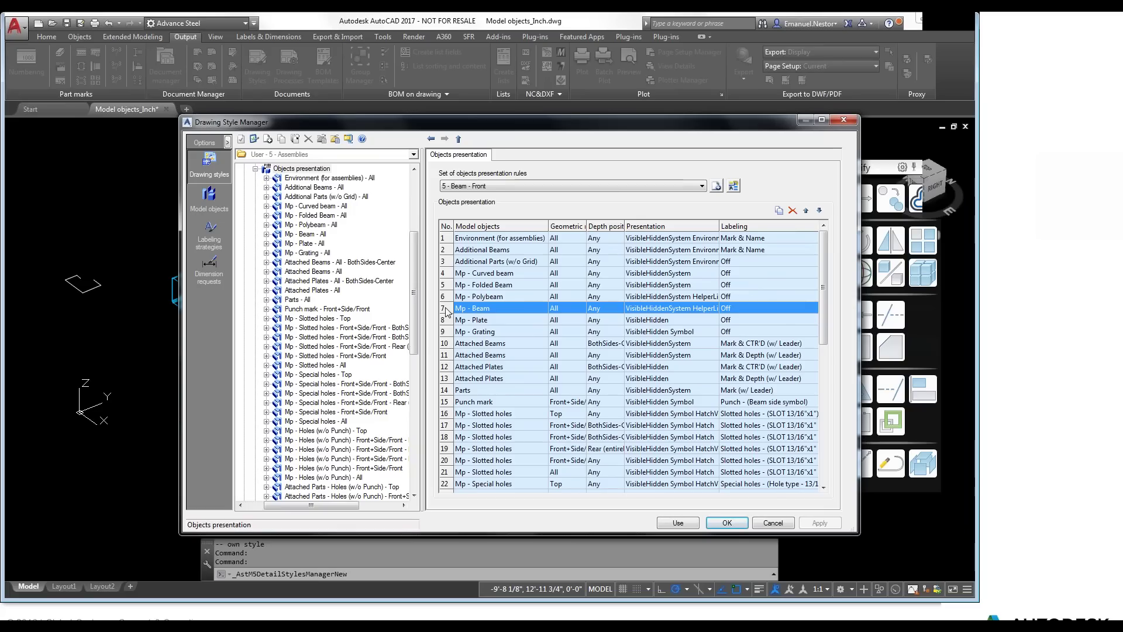
# Open the objects presentation of the "5 - Beam - Top" view and open its Mp - Beam entry for editing.
pyautogui.moveTo(422, 272); pyautogui.dragTo(418, 225)
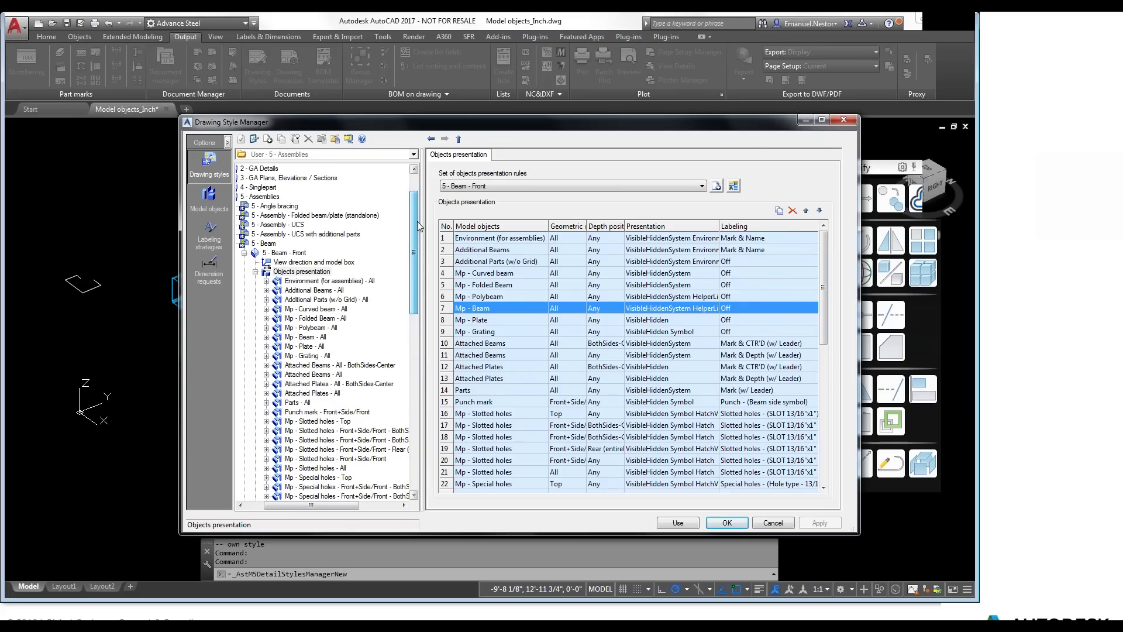
pyautogui.click(244, 252)
pyautogui.click(316, 291)
pyautogui.doubleClick(316, 292)
pyautogui.click(317, 310)
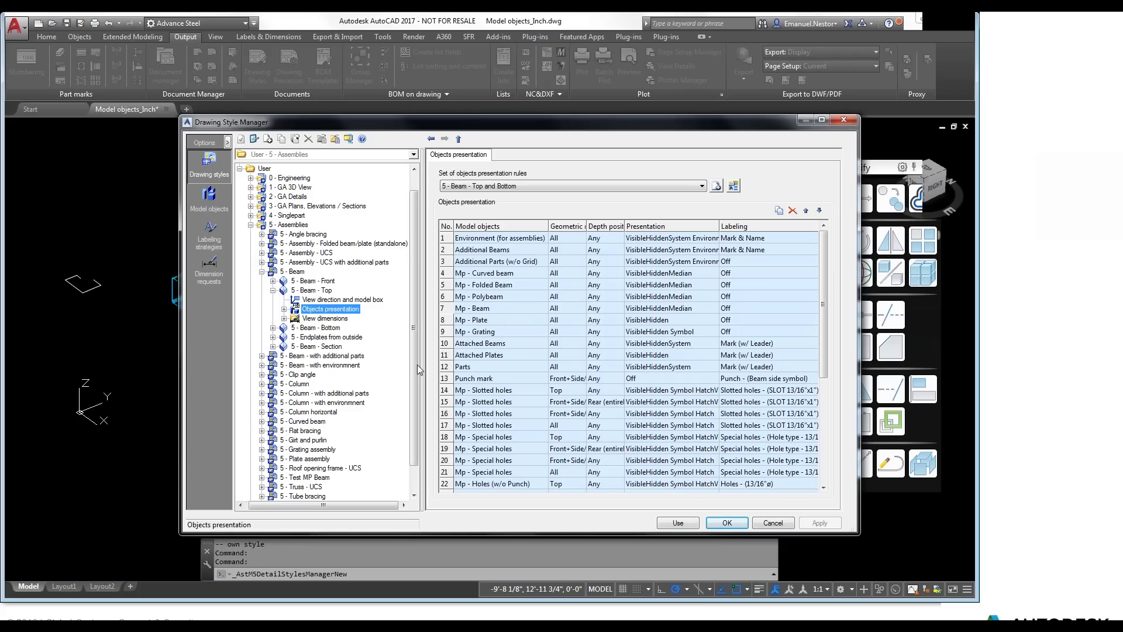
pyautogui.click(447, 308)
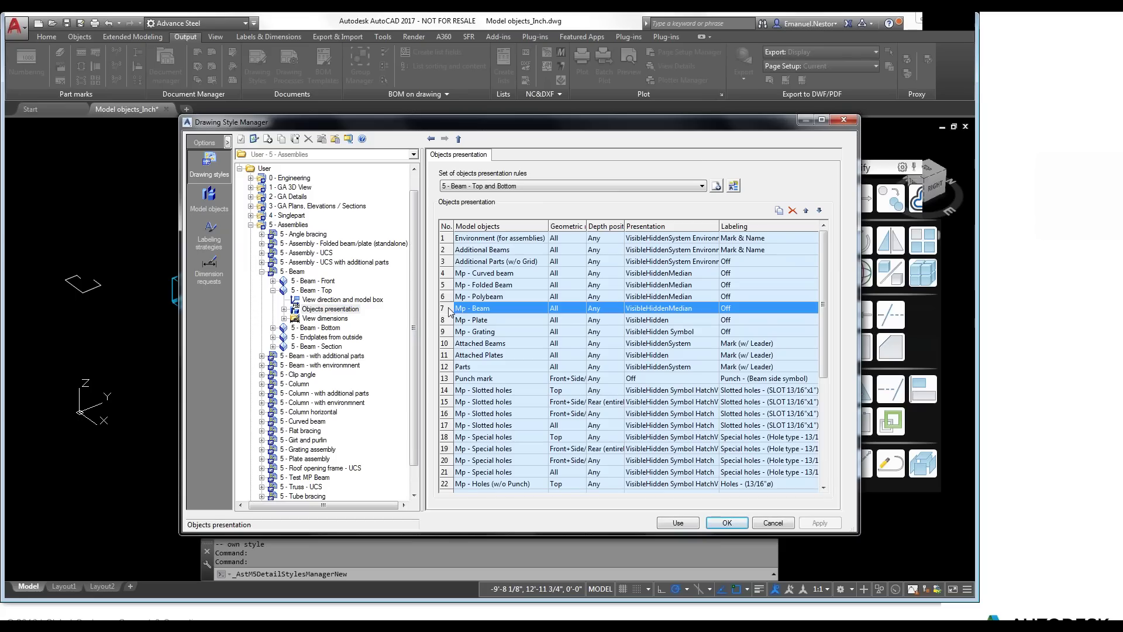
pyautogui.doubleClick(446, 309)
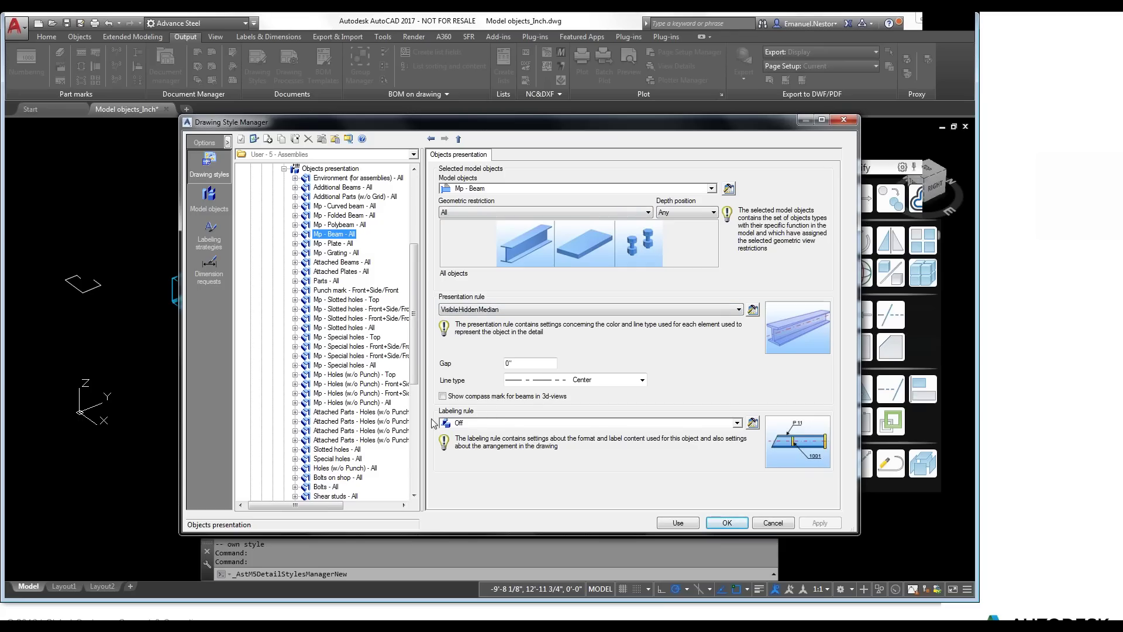
# Set the Mp - Beam labeling rule to "Mark & CTR'D (w/ Leader)" and open its labeling strategy with the arranger control listed.
pyautogui.click(738, 423)
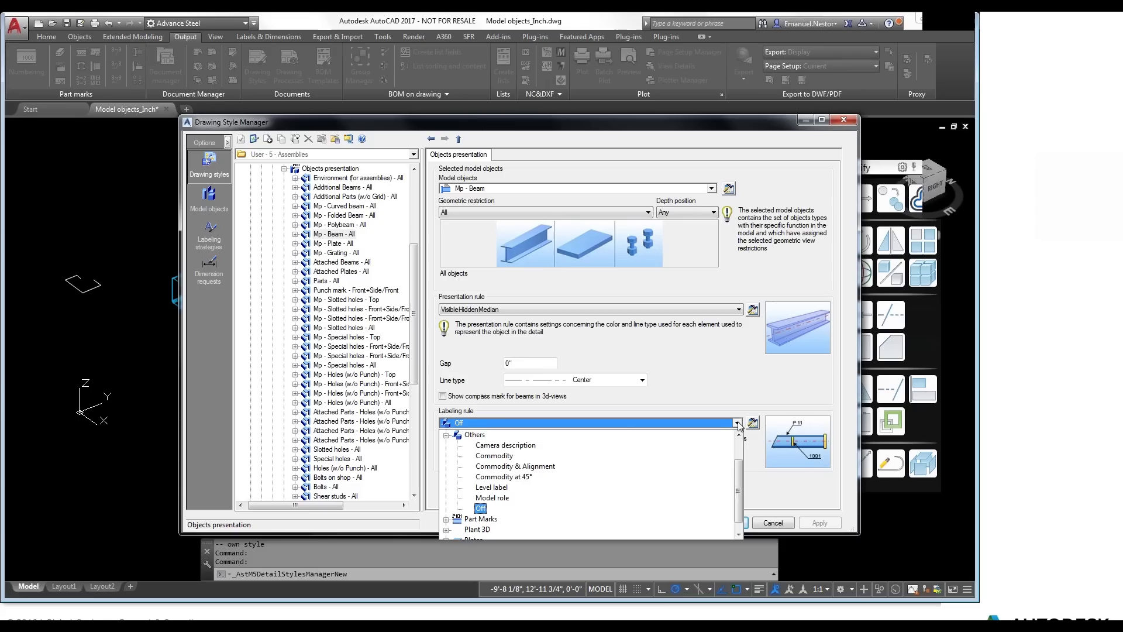
pyautogui.click(446, 435)
pyautogui.click(447, 477)
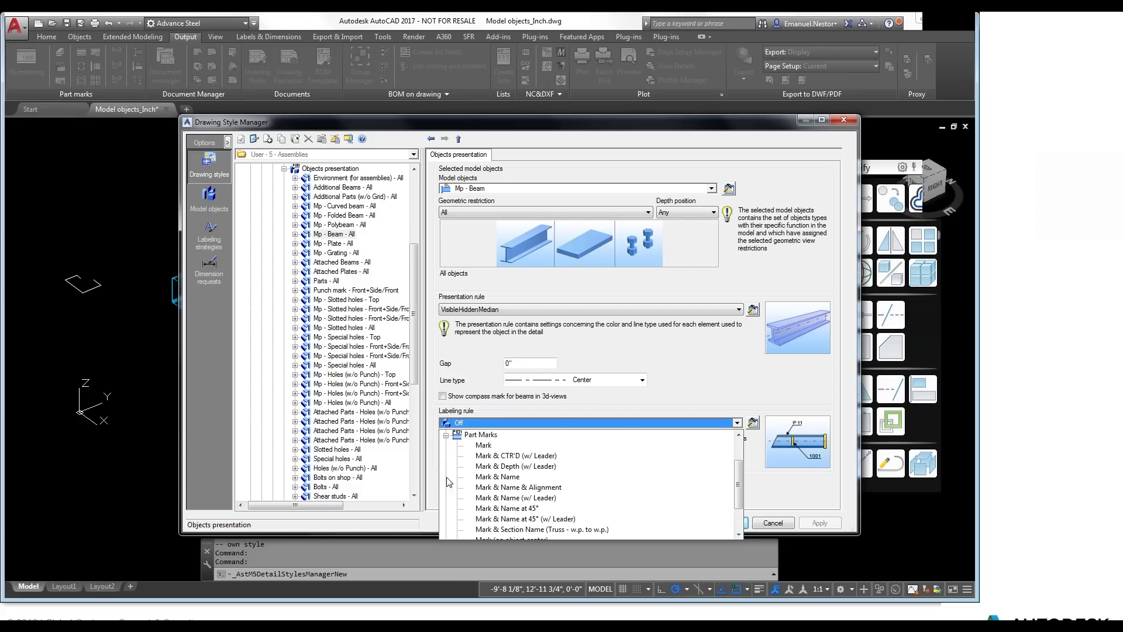
pyautogui.click(502, 456)
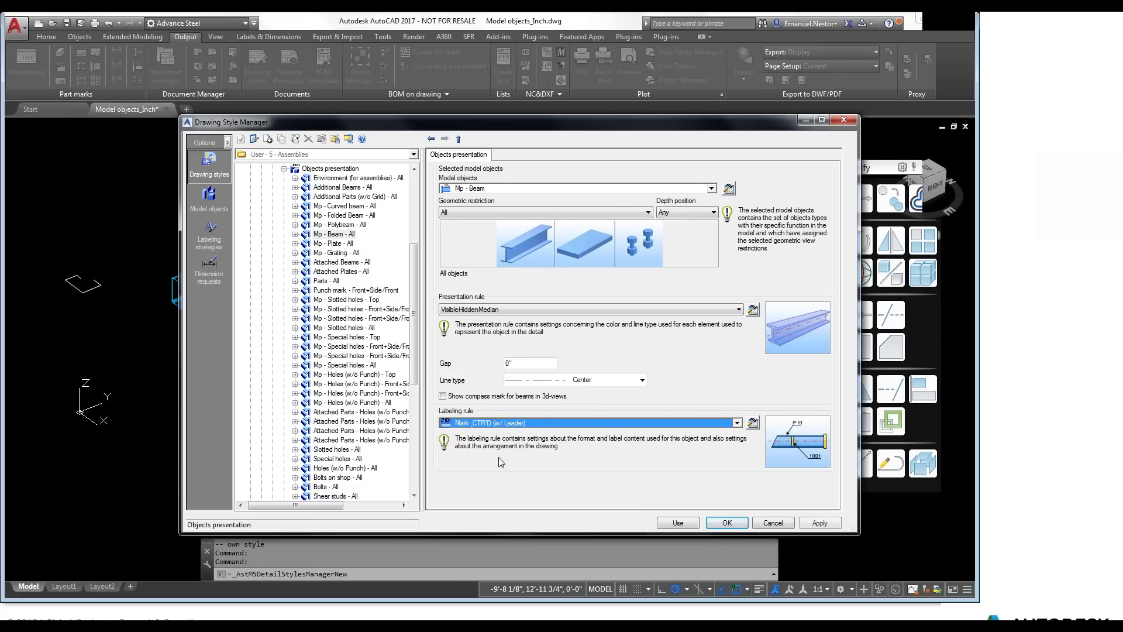
pyautogui.click(752, 423)
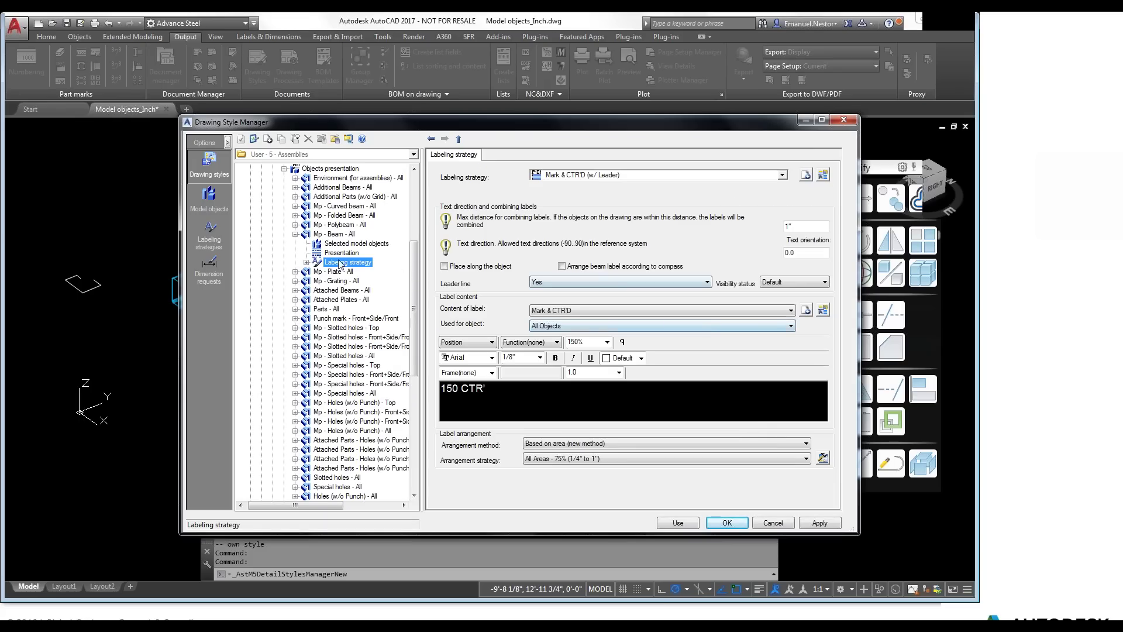
pyautogui.click(306, 262)
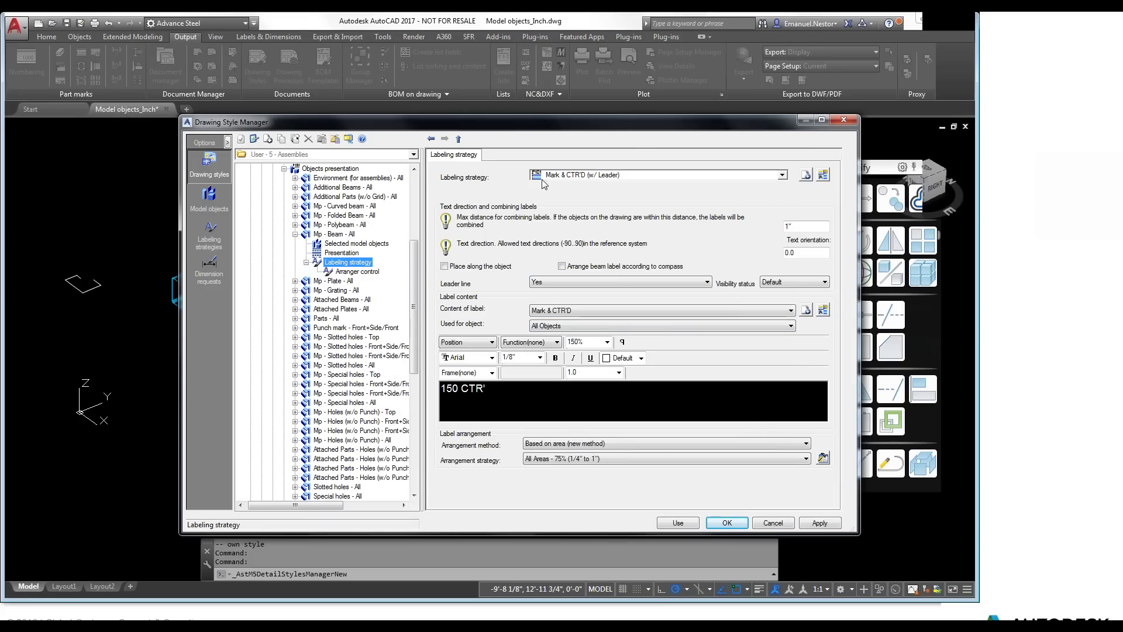
# Try a maximum label-combining distance of 0" in the Mp - Beam labeling strategy and restore it to 1".
pyautogui.moveTo(618, 121); pyautogui.dragTo(599, 102)
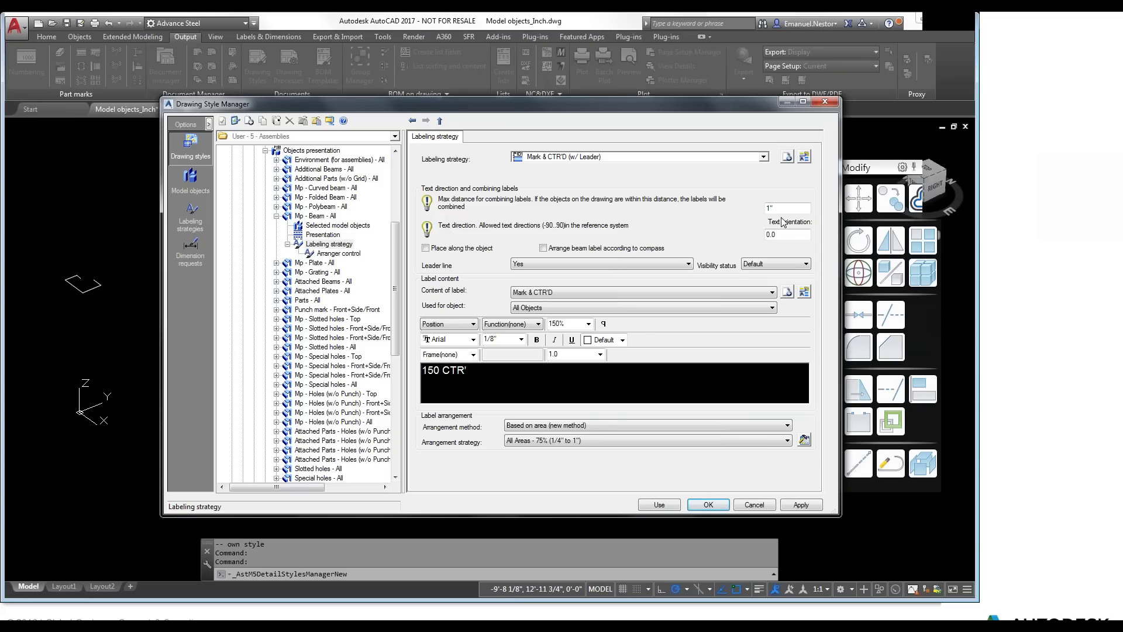
pyautogui.click(787, 208)
pyautogui.doubleClick(769, 208)
pyautogui.write('0"')
pyautogui.doubleClick(789, 209)
pyautogui.write('1"')
pyautogui.press('Tab')
# Examine the labeling strategy's text orientation value and the option to place the label along the object.
pyautogui.doubleClick(782, 234)
pyautogui.click(425, 248)
pyautogui.click(464, 252)
pyautogui.doubleClick(444, 252)
pyautogui.click(433, 250)
pyautogui.click(436, 250)
pyautogui.click(792, 237)
# Try setting the label's leader line to No and return it to Yes.
pyautogui.click(532, 265)
pyautogui.click(532, 265)
pyautogui.click(532, 265)
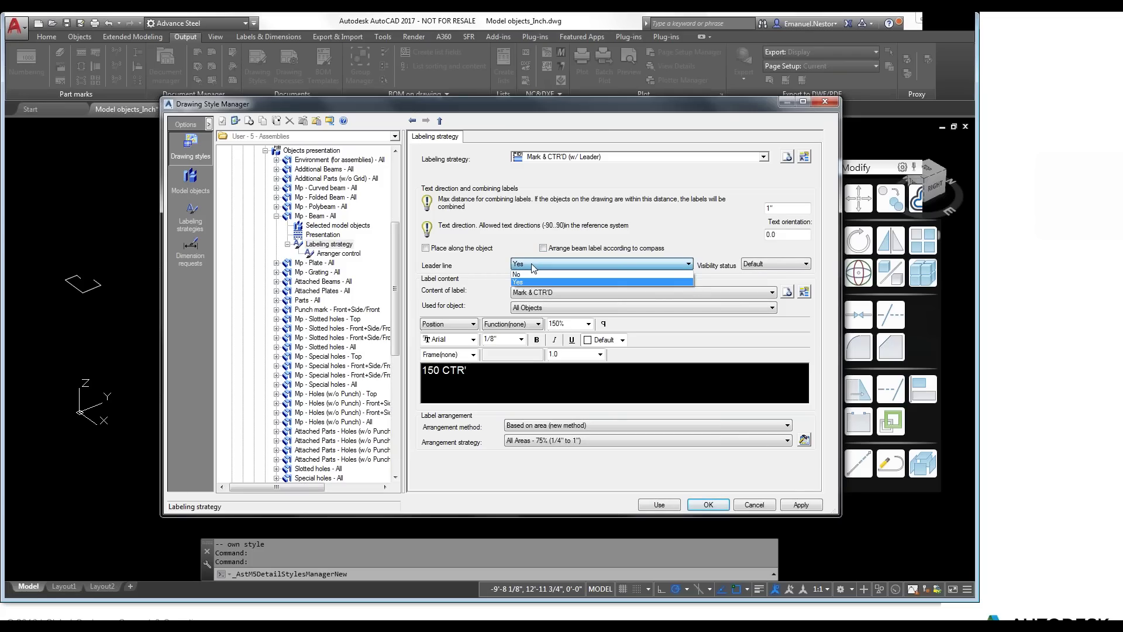
pyautogui.click(525, 274)
pyautogui.click(527, 265)
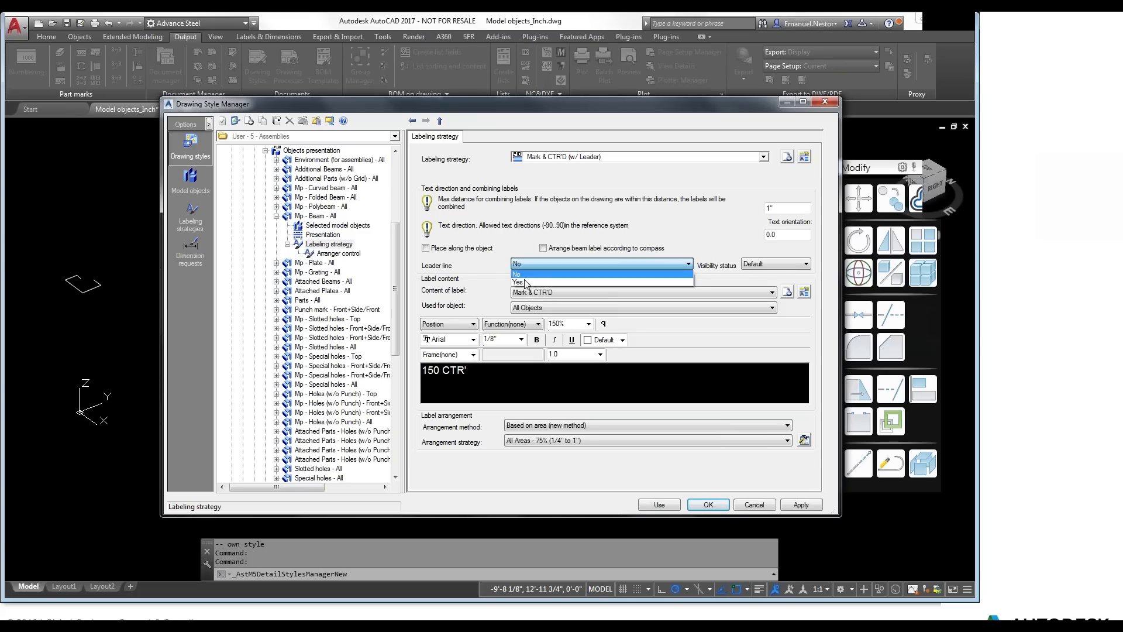
pyautogui.click(524, 282)
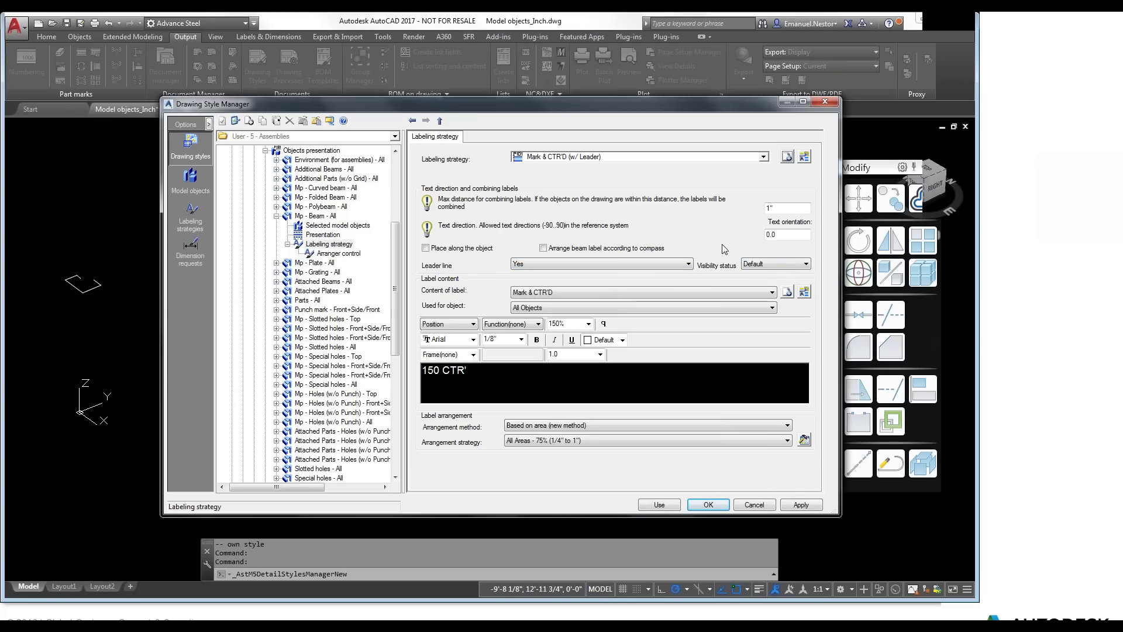
# Review the label's visibility status options, switch to Advance Steel Management Tools, and filter the defaults by "hidden" to examine the general Drawing-Labeling settings.
pyautogui.click(752, 264)
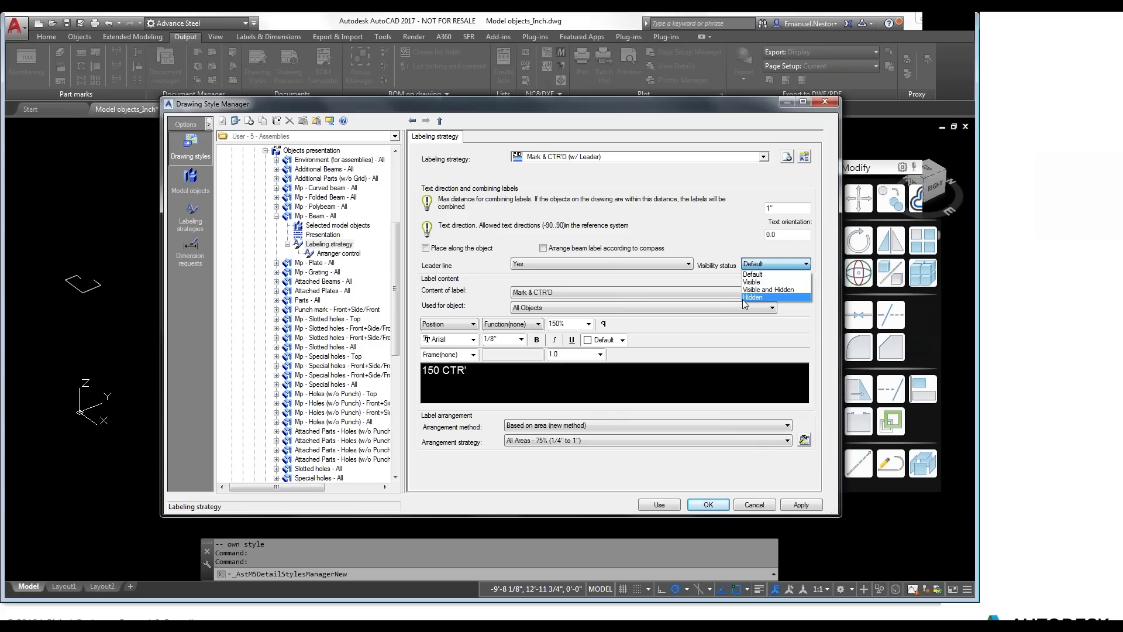
pyautogui.click(730, 268)
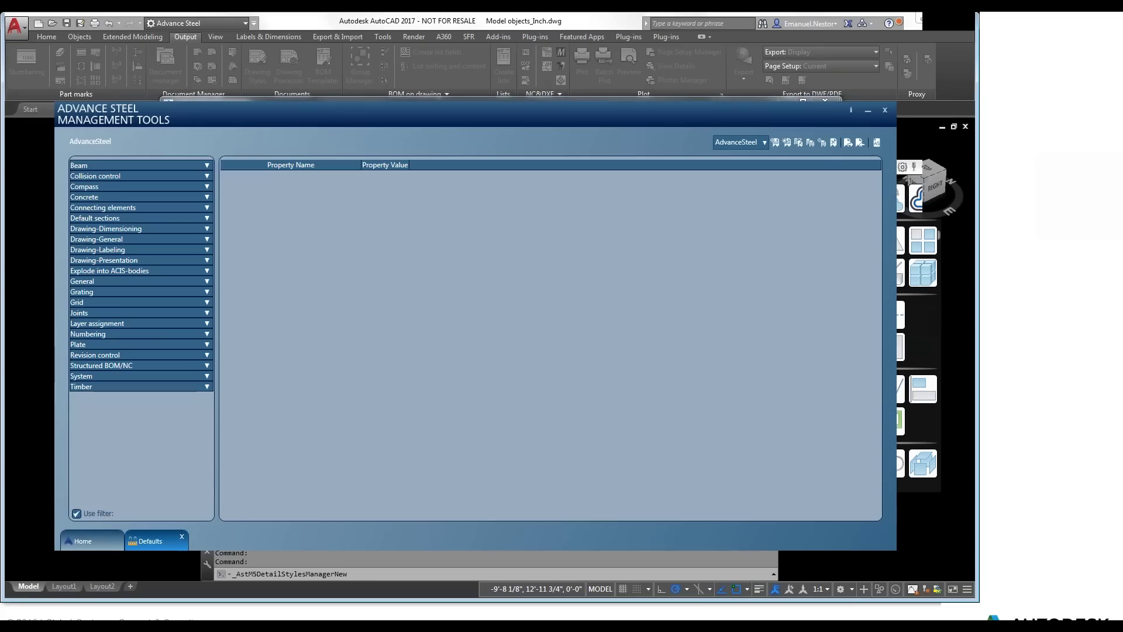
pyautogui.moveTo(149, 515)
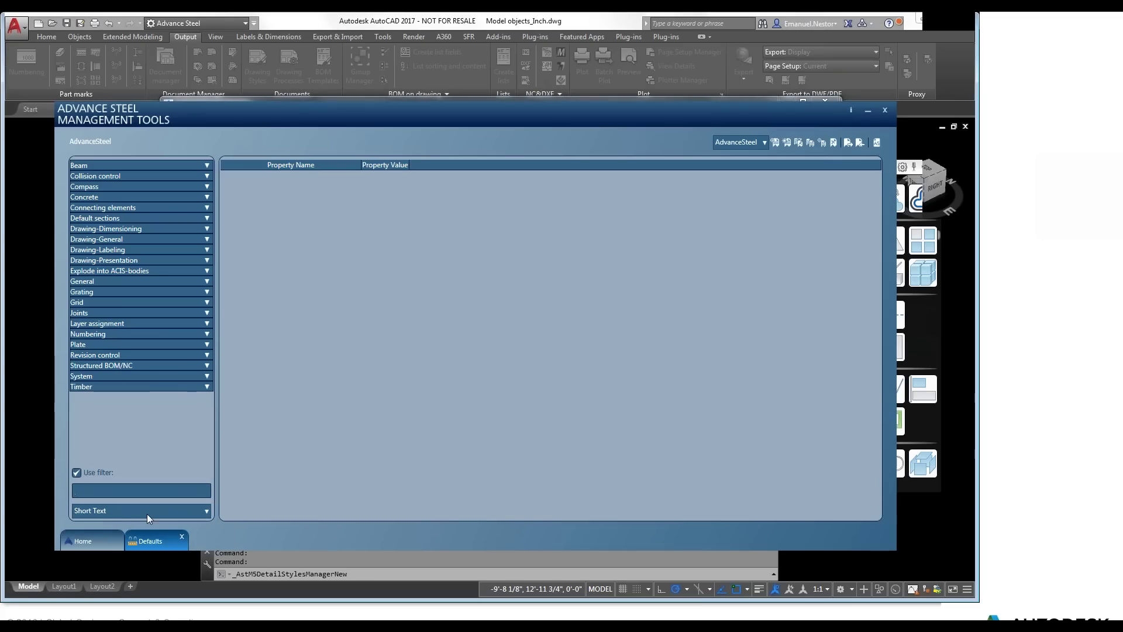
pyautogui.write('hidden')
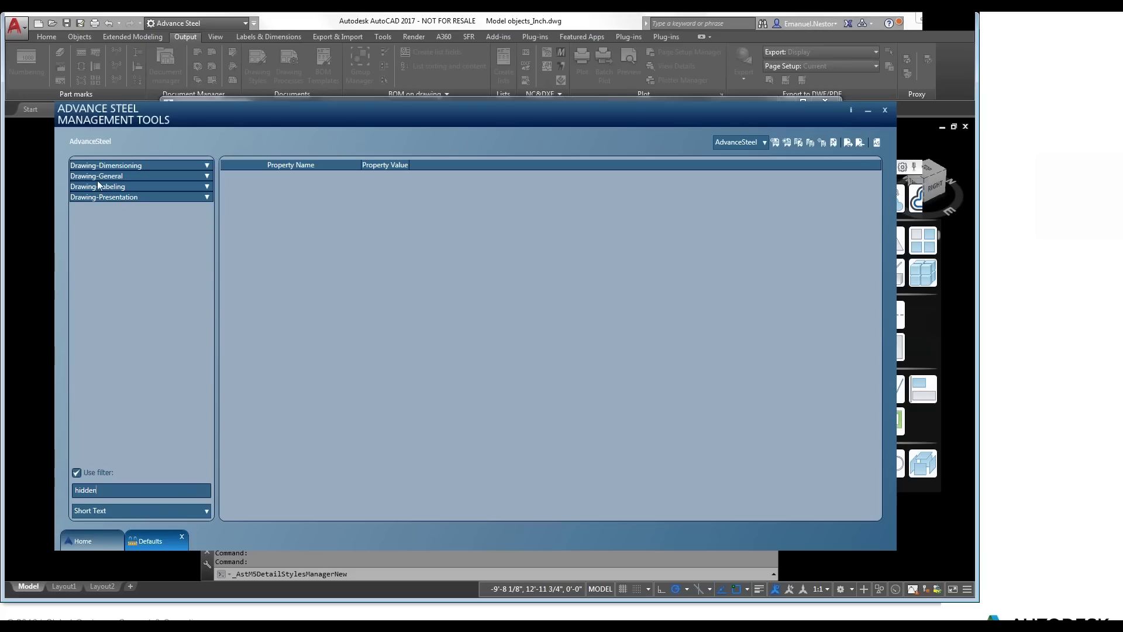
pyautogui.click(91, 187)
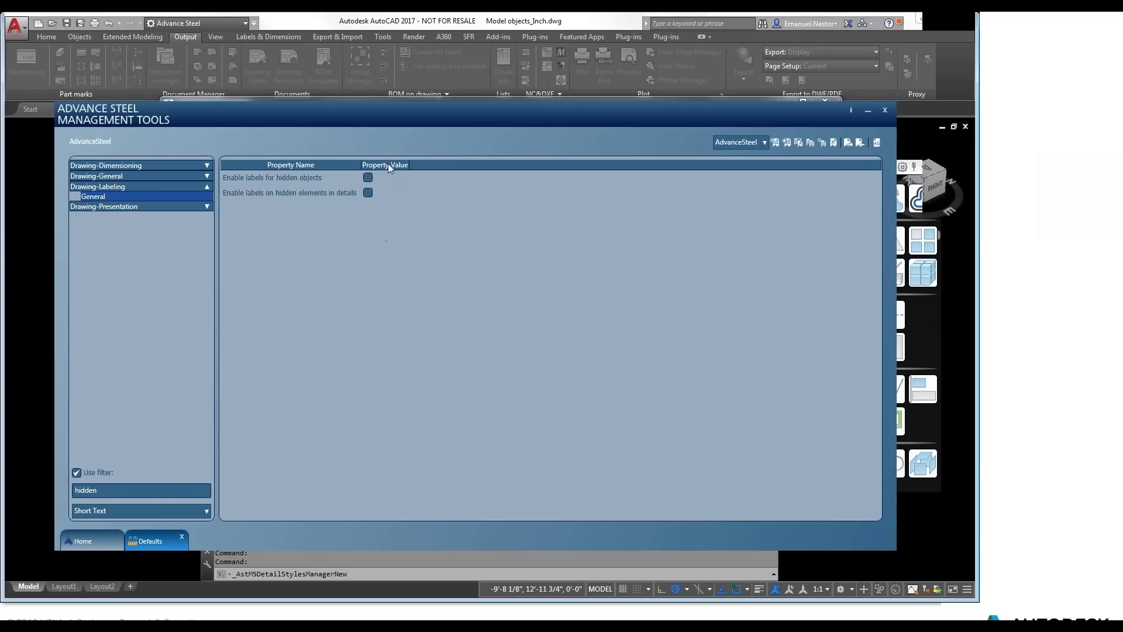
pyautogui.moveTo(234, 178)
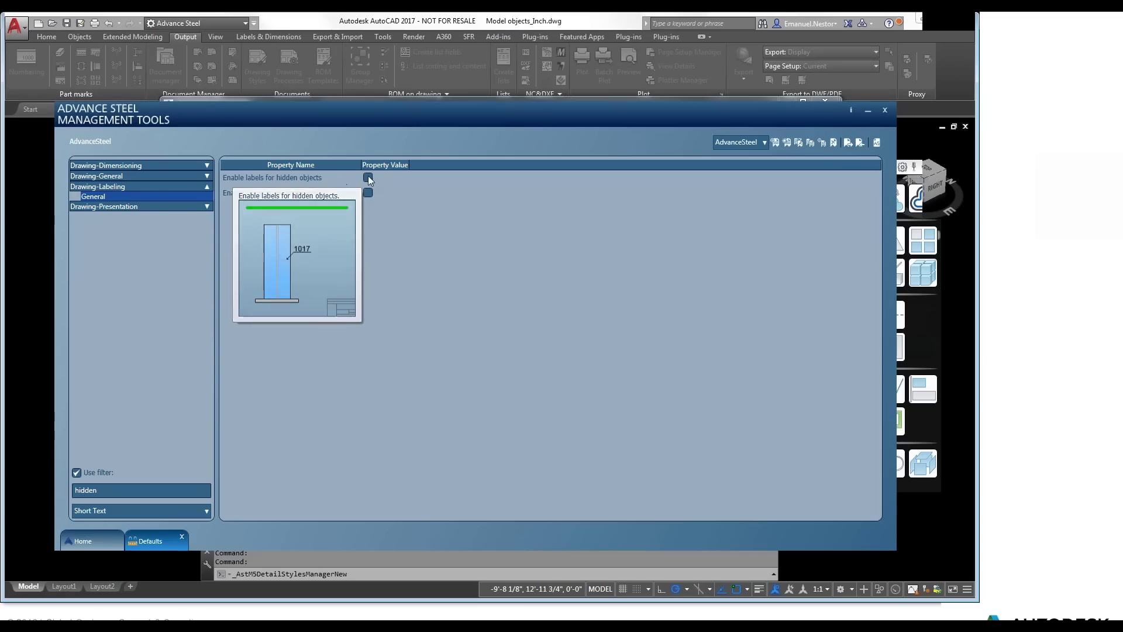
pyautogui.moveTo(314, 174)
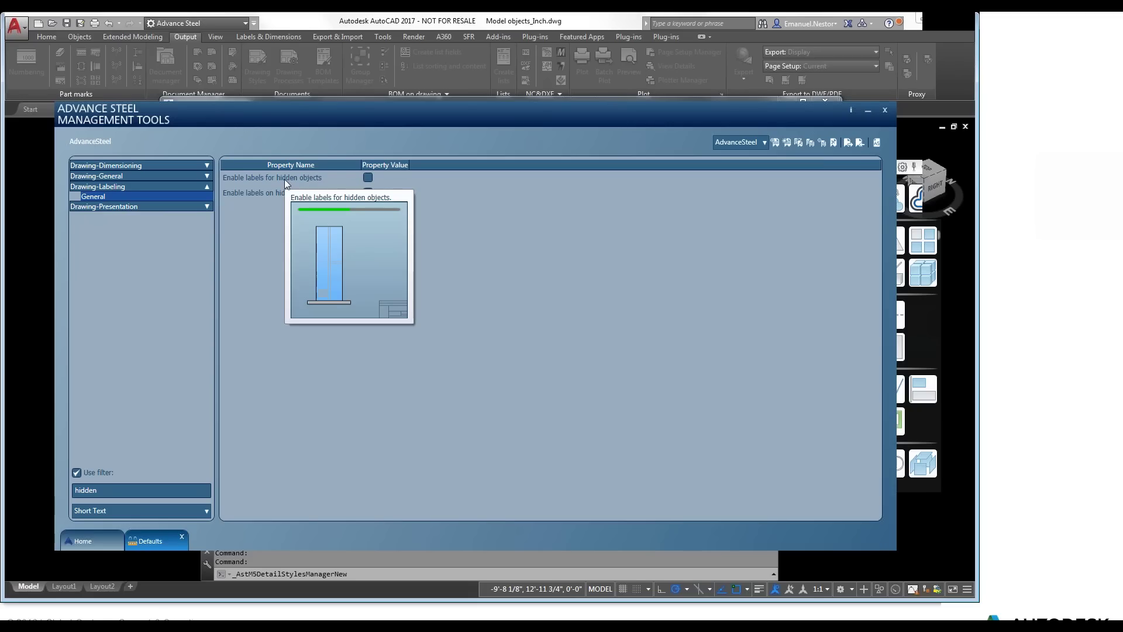
# Try enabling labels for hidden objects, turn the setting back off, and review the visibility status options in the Drawing Style Manager.
pyautogui.click(368, 177)
pyautogui.moveTo(286, 179)
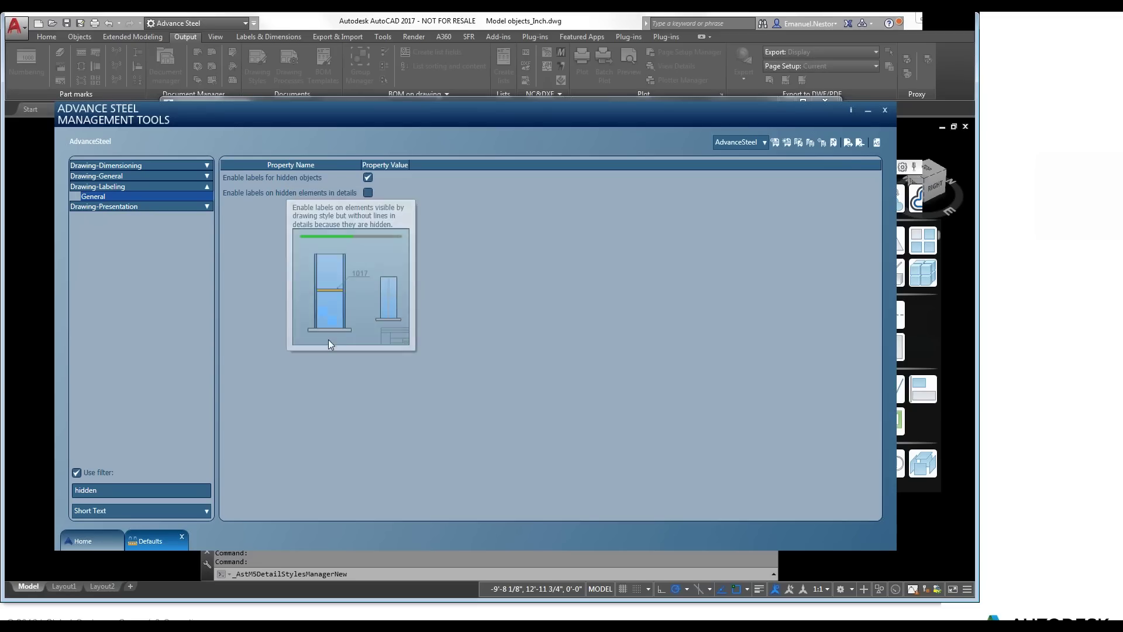
pyautogui.click(368, 177)
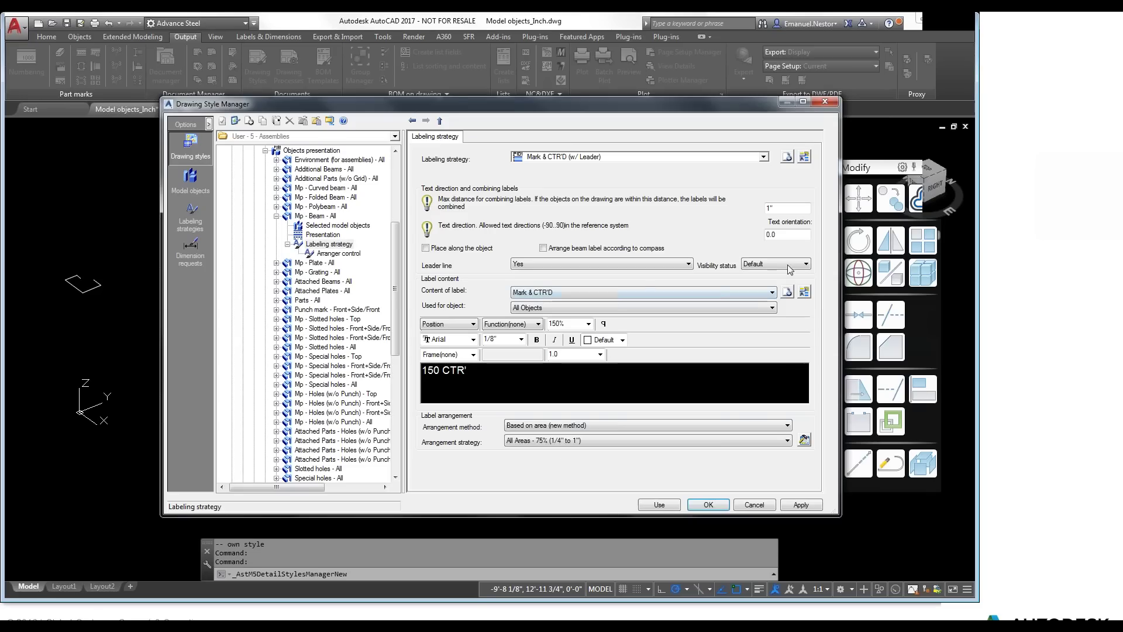
pyautogui.click(768, 264)
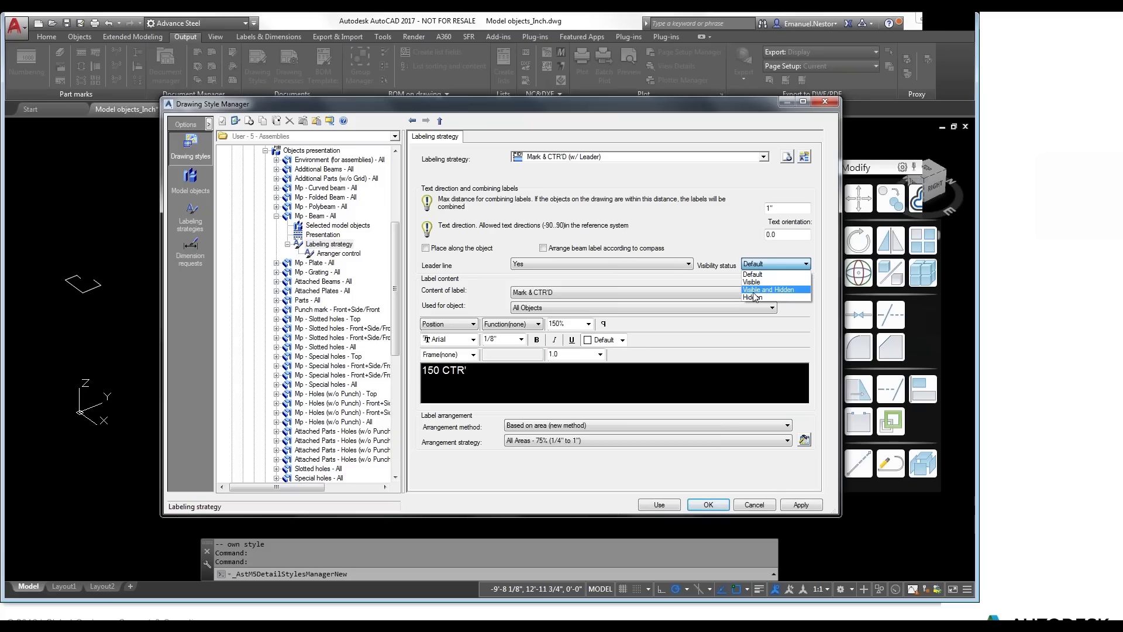
pyautogui.click(710, 237)
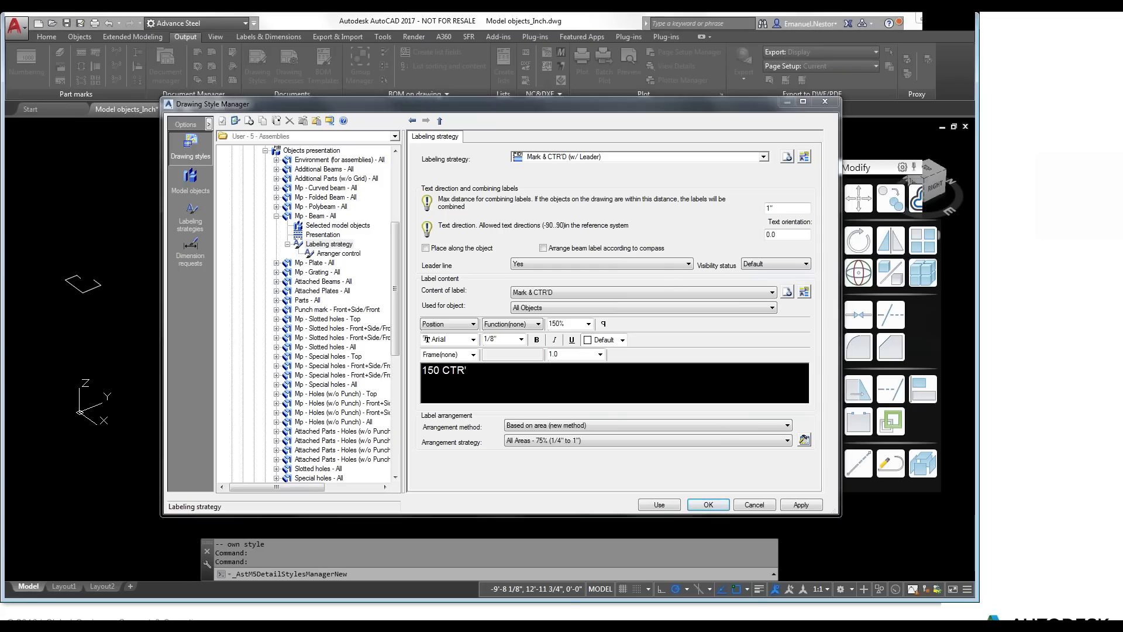
# Switch to the webinar presentation to view the Labeling slide, and return to the Drawing Style Manager.
pyautogui.moveTo(513, 626)
pyautogui.click(513, 567)
pyautogui.press('Right')
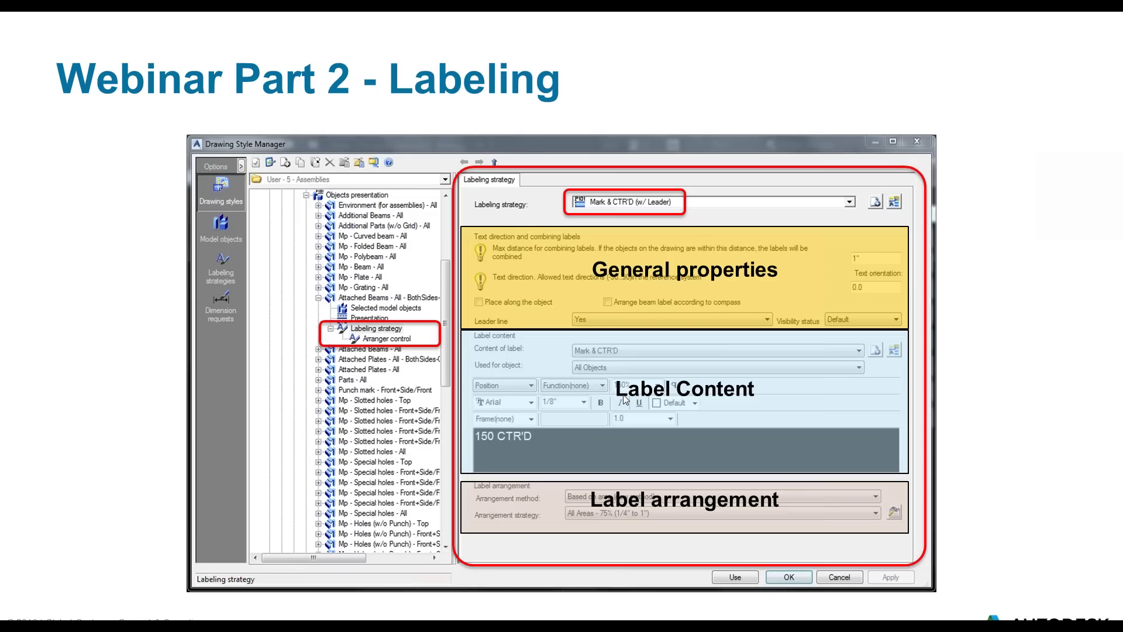
pyautogui.press('super')
pyautogui.hotkey('alt', 'Tab')
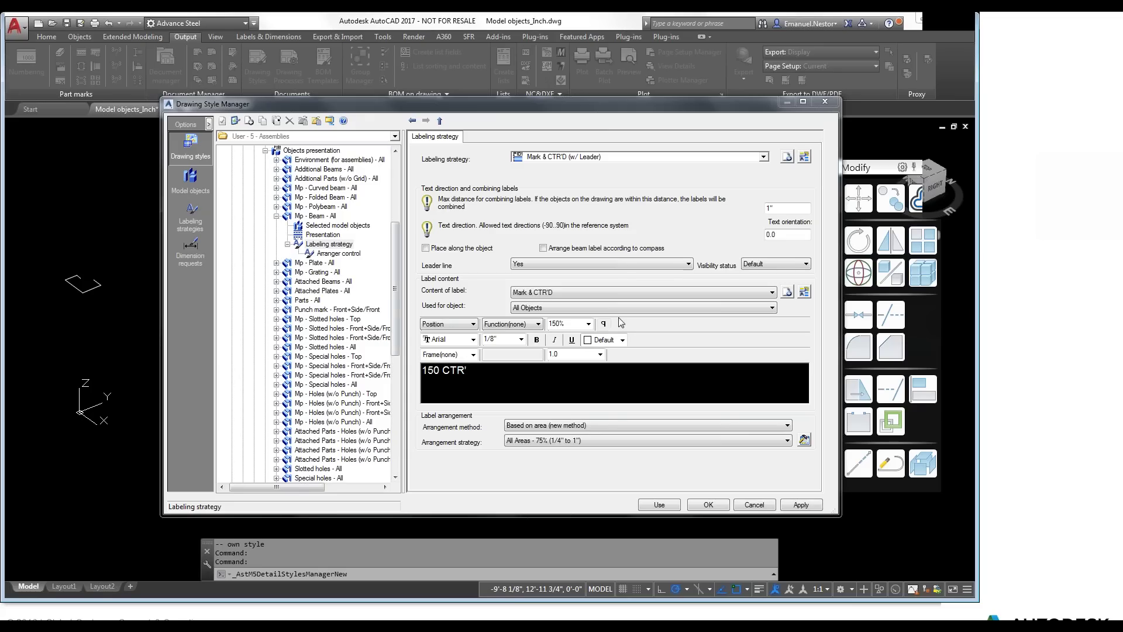
# Examine the font and tokens that make up the Mark & CTR'D label content, and close the Drawing Style Manager.
pyautogui.click(445, 340)
pyautogui.click(468, 353)
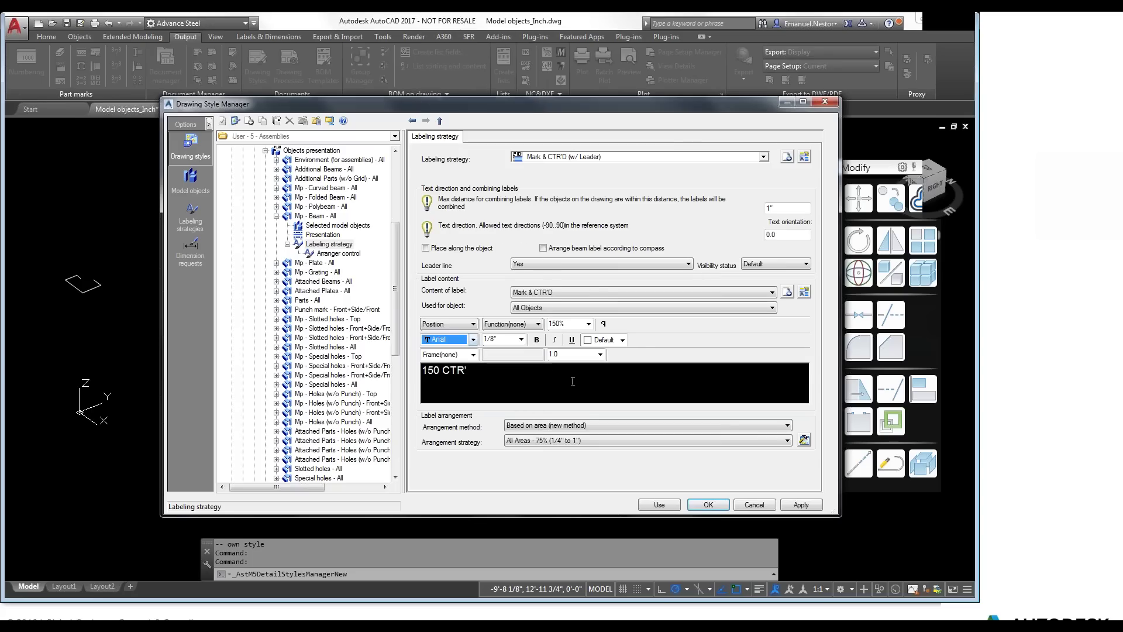
pyautogui.press('Tab')
pyautogui.click(486, 382)
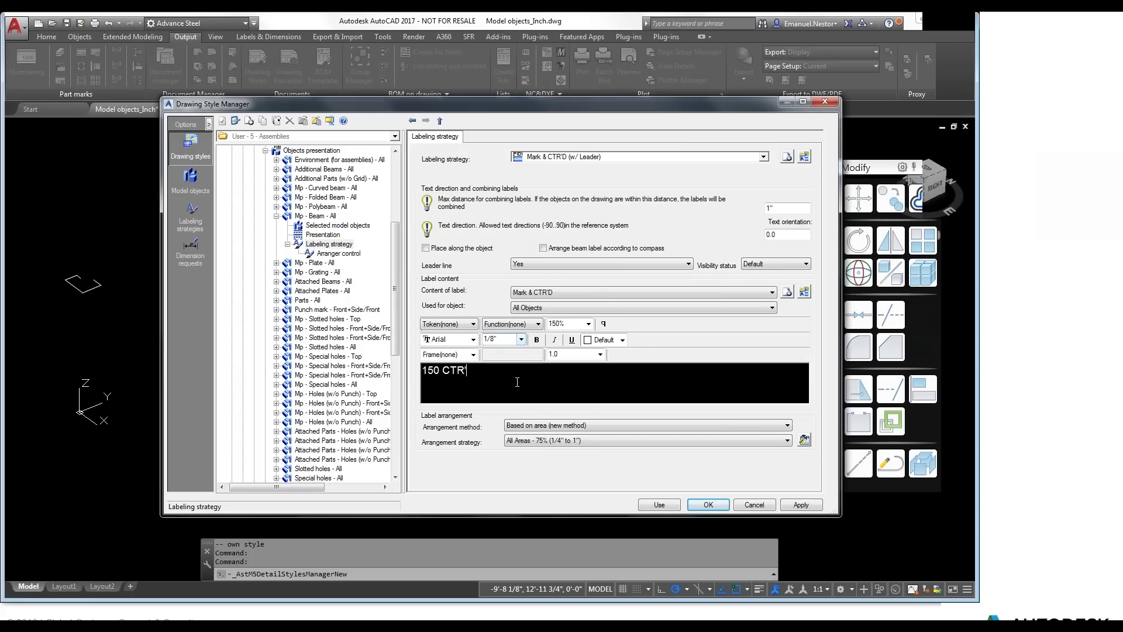
pyautogui.press('Left')
pyautogui.press('Left')
pyautogui.press('Left')
pyautogui.press('Left')
pyautogui.press('Left')
pyautogui.press('Left')
pyautogui.click(659, 504)
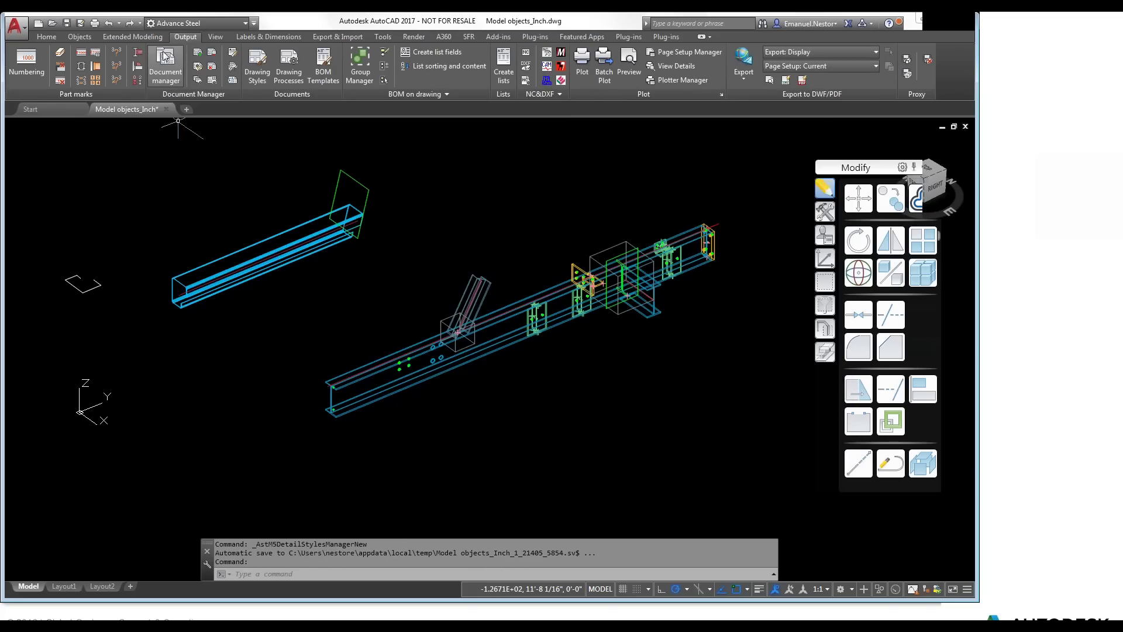
# Open the assembly drawing 1.dwg from the document manager.
pyautogui.click(166, 63)
pyautogui.doubleClick(320, 241)
pyautogui.doubleClick(339, 250)
pyautogui.click(342, 261)
pyautogui.doubleClick(349, 261)
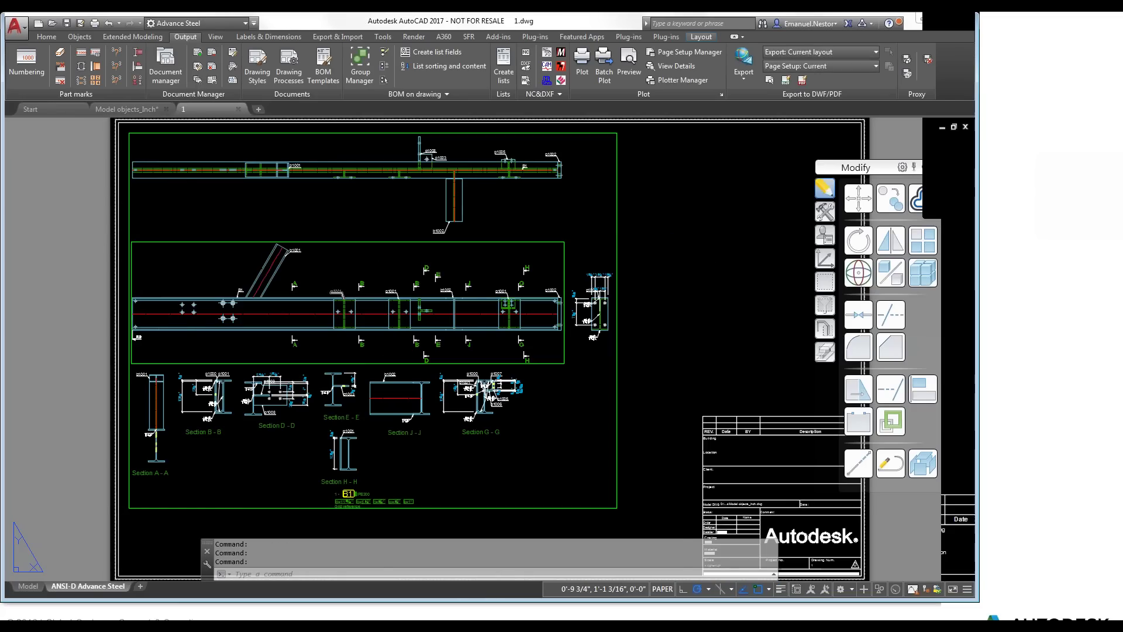
# Open the p1001 label of the plate between sections A and B, examine its label content, and close its properties.
pyautogui.scroll(6, 393, 268)
pyautogui.moveTo(393, 269); pyautogui.dragTo(429, 213, button='middle')
pyautogui.scroll(3, 429, 213)
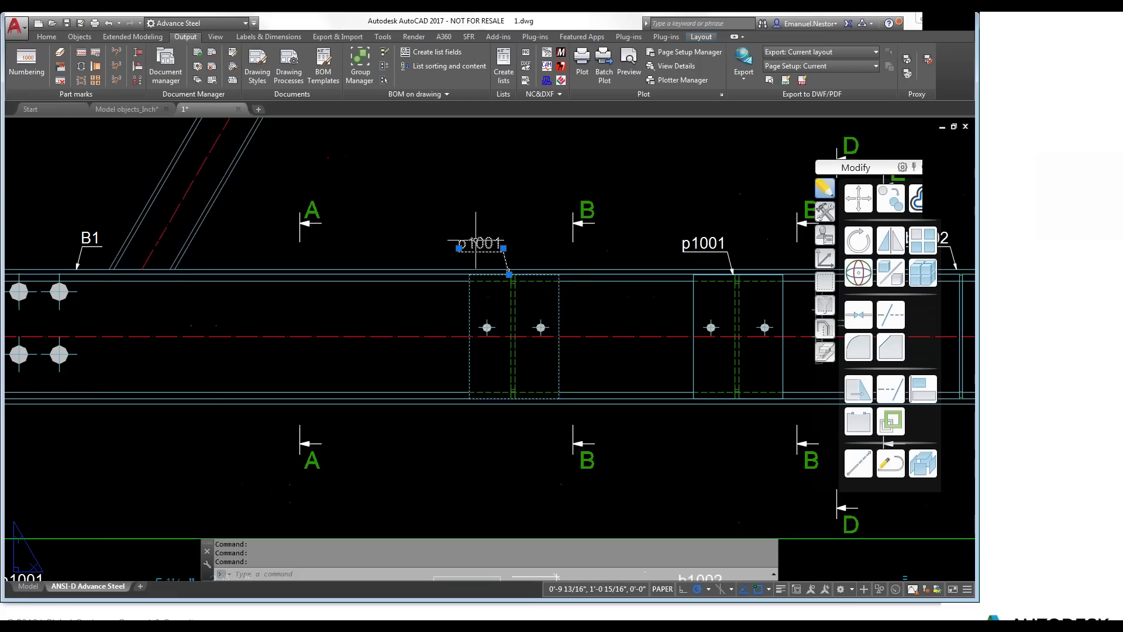
pyautogui.doubleClick(476, 243)
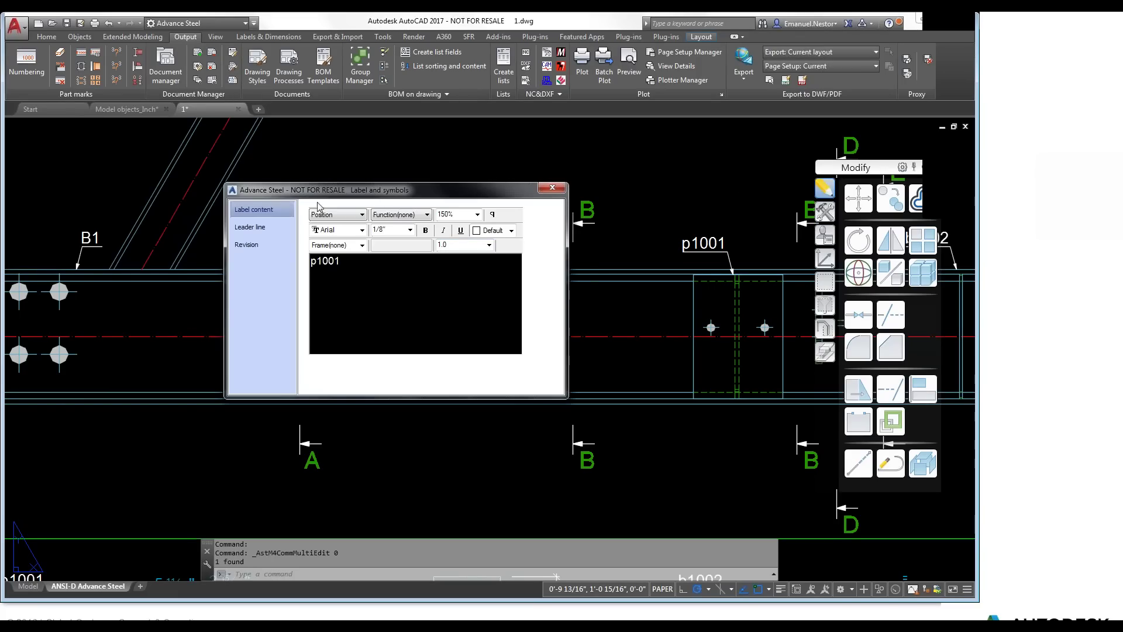
pyautogui.moveTo(450, 191); pyautogui.dragTo(474, 192)
pyautogui.click(367, 218)
pyautogui.click(366, 219)
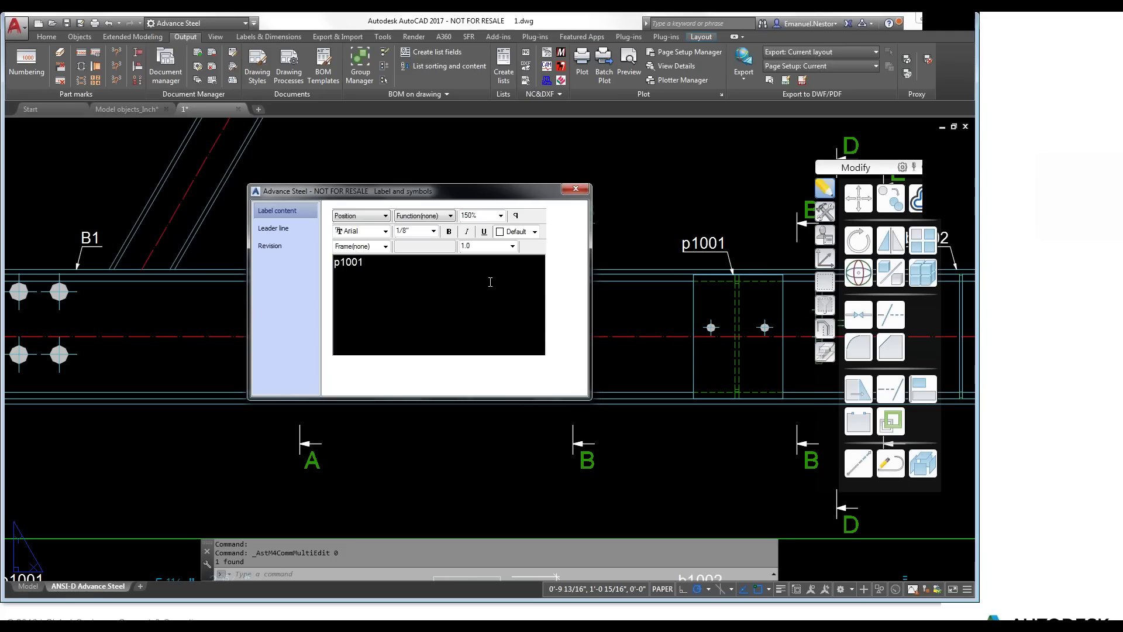
pyautogui.click(575, 189)
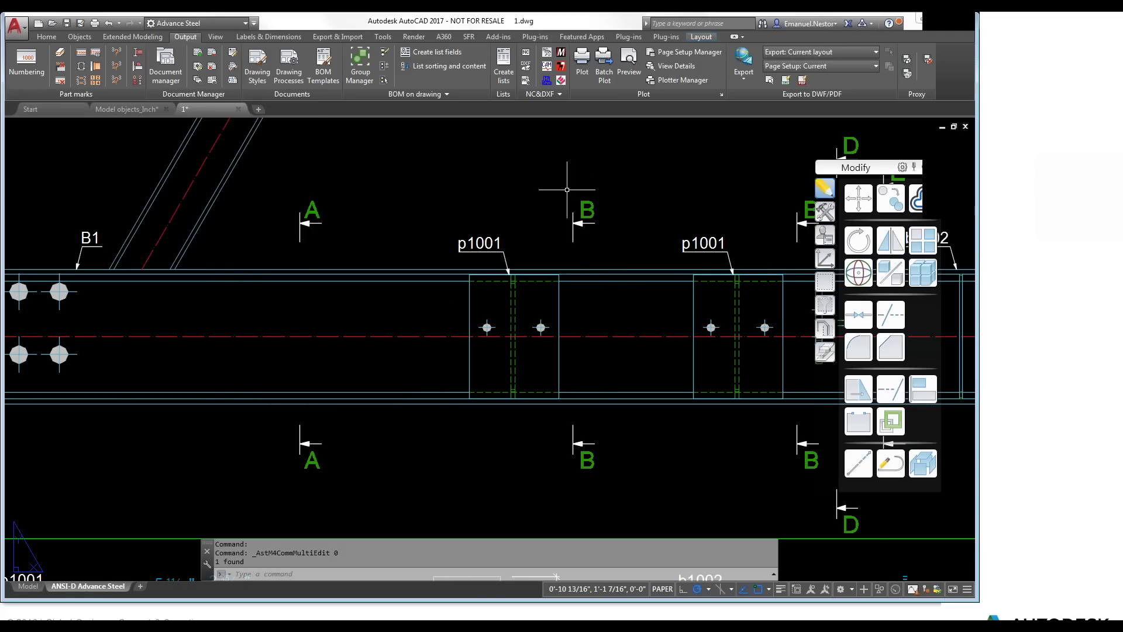
# Reopen the Mp - Beam labeling strategy in the Drawing Style Manager and examine which object types its label content can be used for.
pyautogui.click(199, 67)
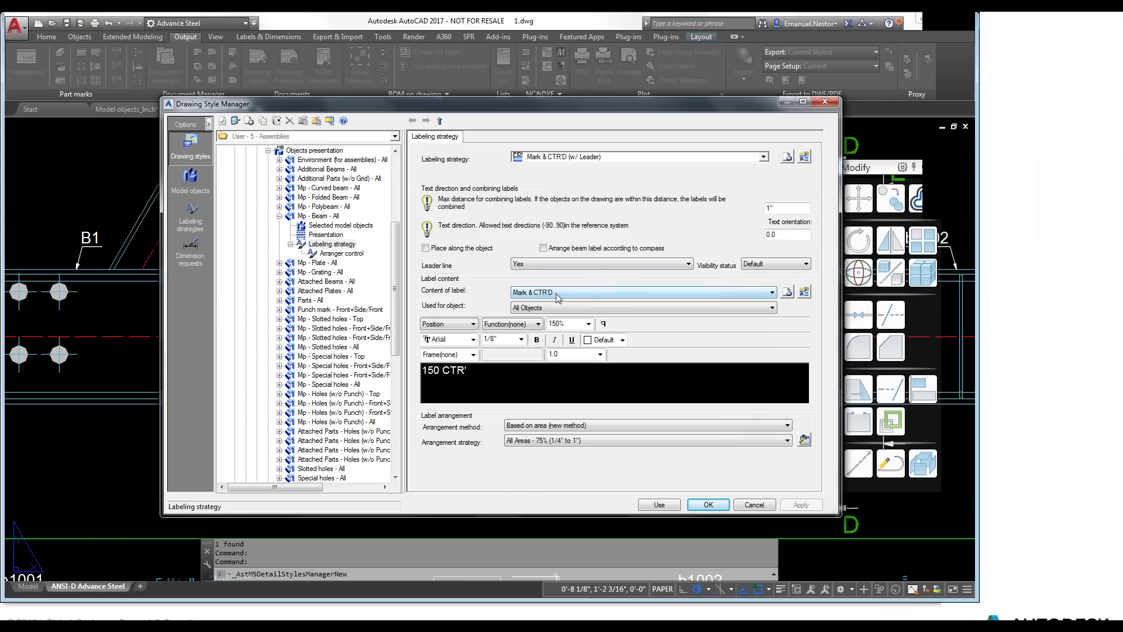
pyautogui.click(619, 376)
pyautogui.click(526, 311)
pyautogui.click(525, 312)
pyautogui.click(538, 310)
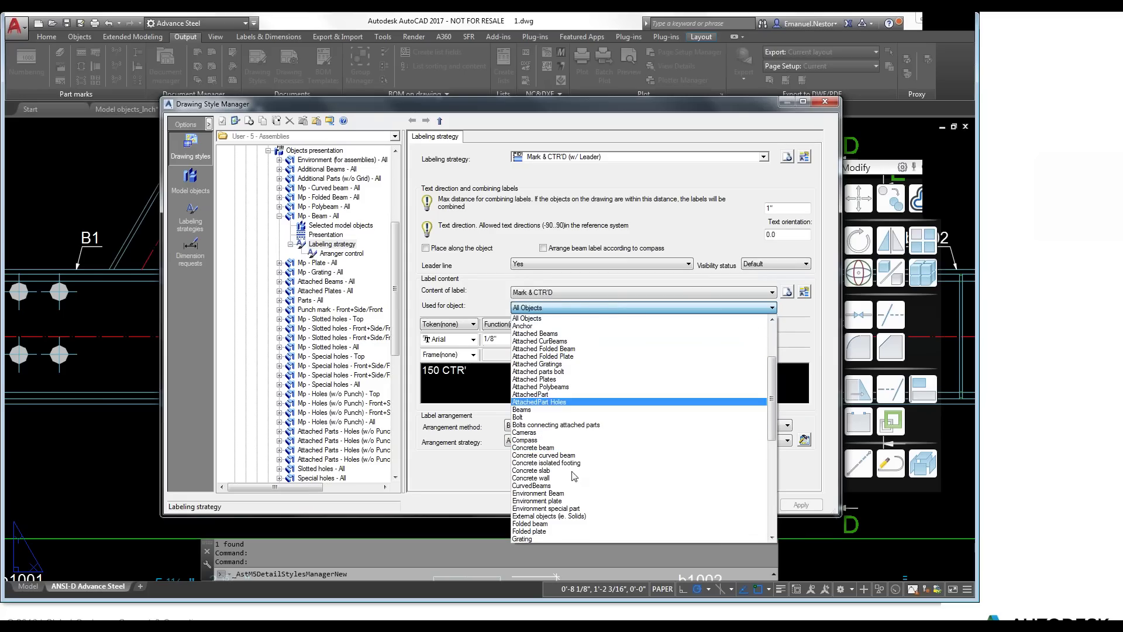
pyautogui.click(484, 321)
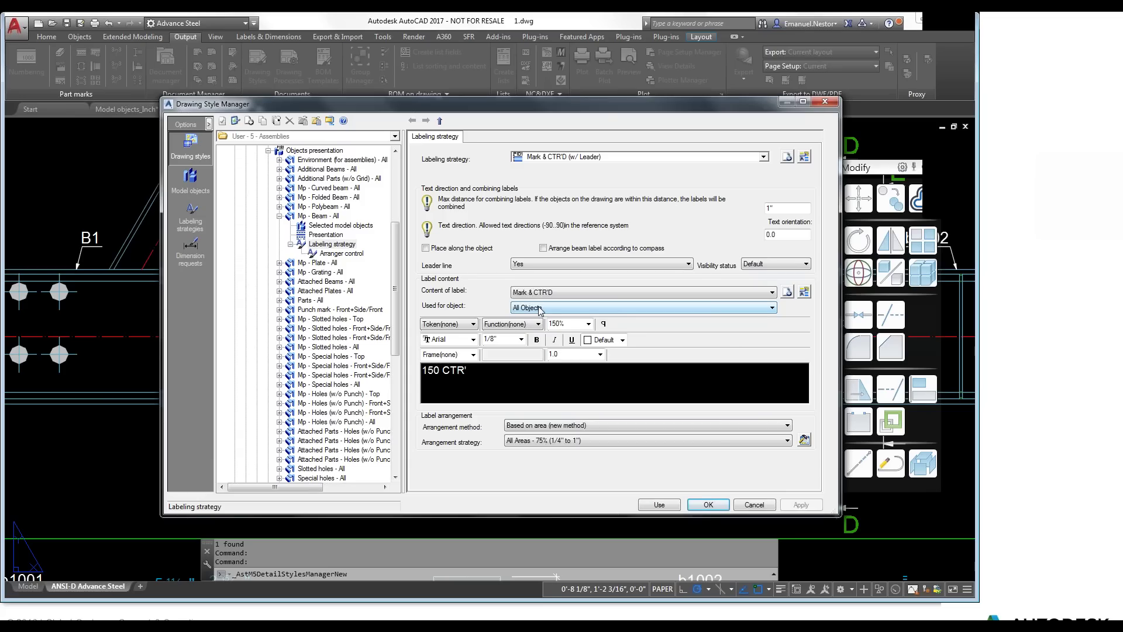
# Examine the tokens available for the Mark & CTR'D label content when it is used for All Objects.
pyautogui.click(449, 325)
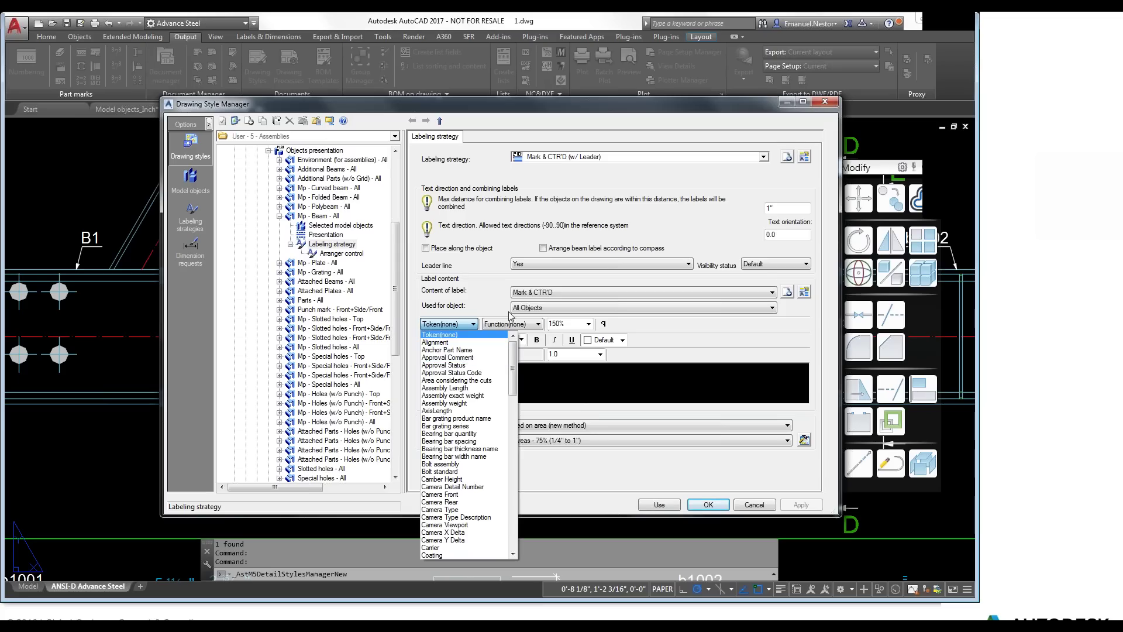
pyautogui.scroll(-9, 481, 471)
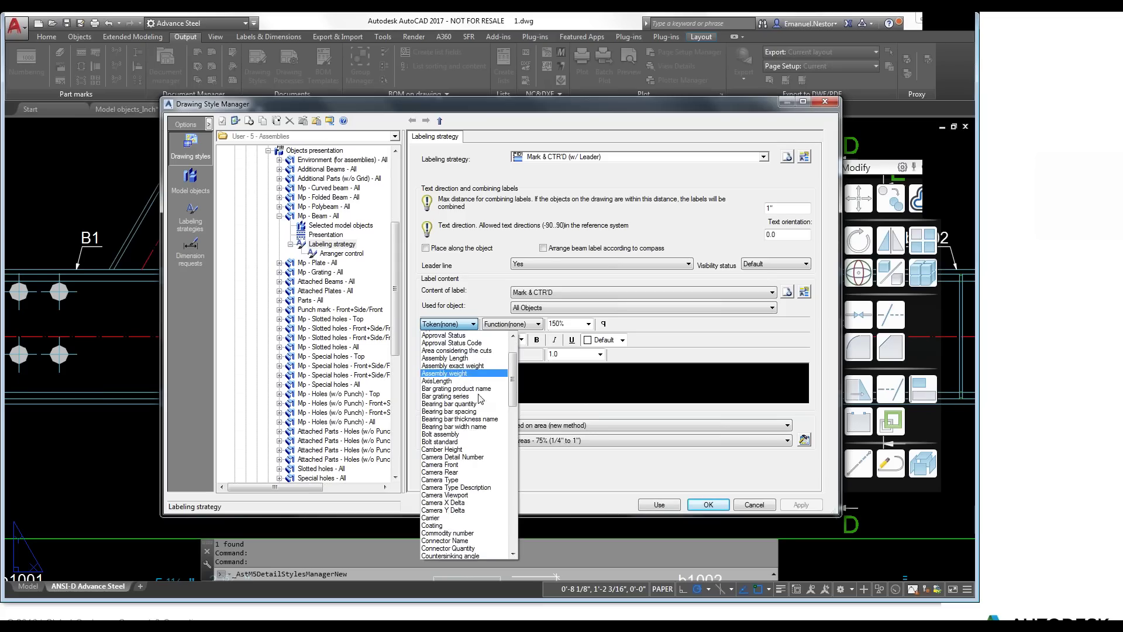
pyautogui.scroll(-20, 481, 471)
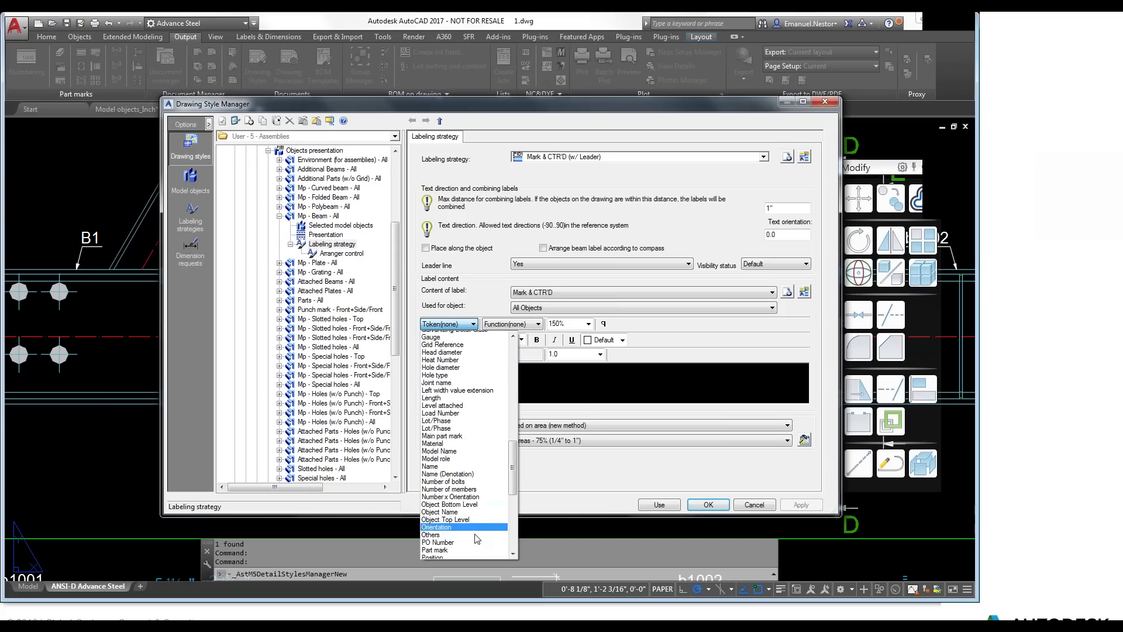
pyautogui.scroll(9, 513, 439)
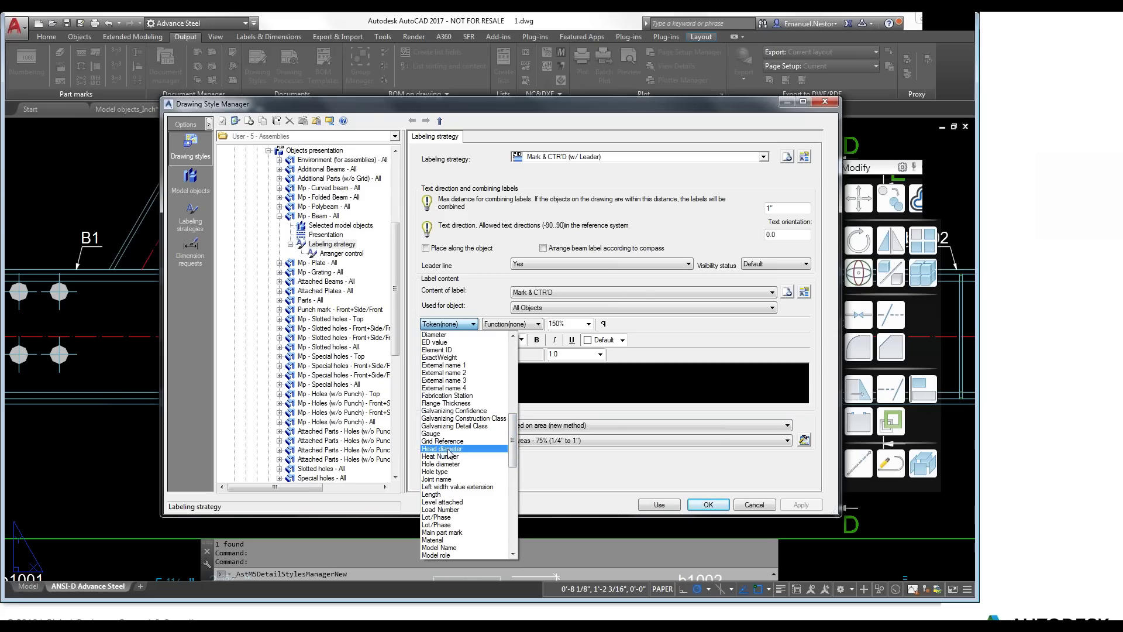
pyautogui.scroll(3, 443, 409)
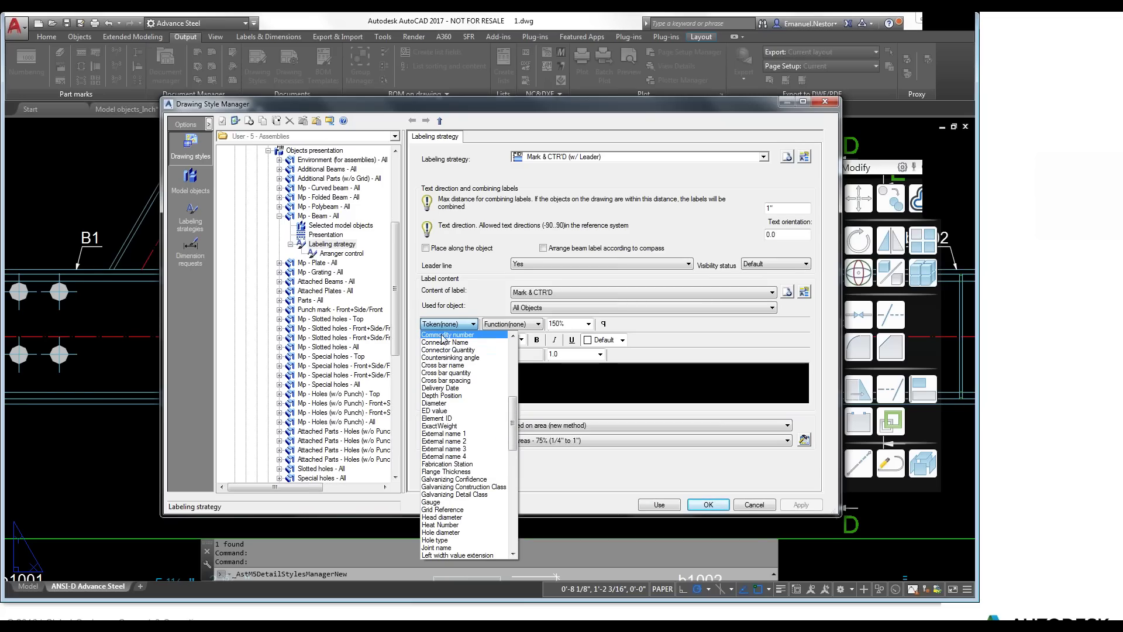
pyautogui.click(459, 304)
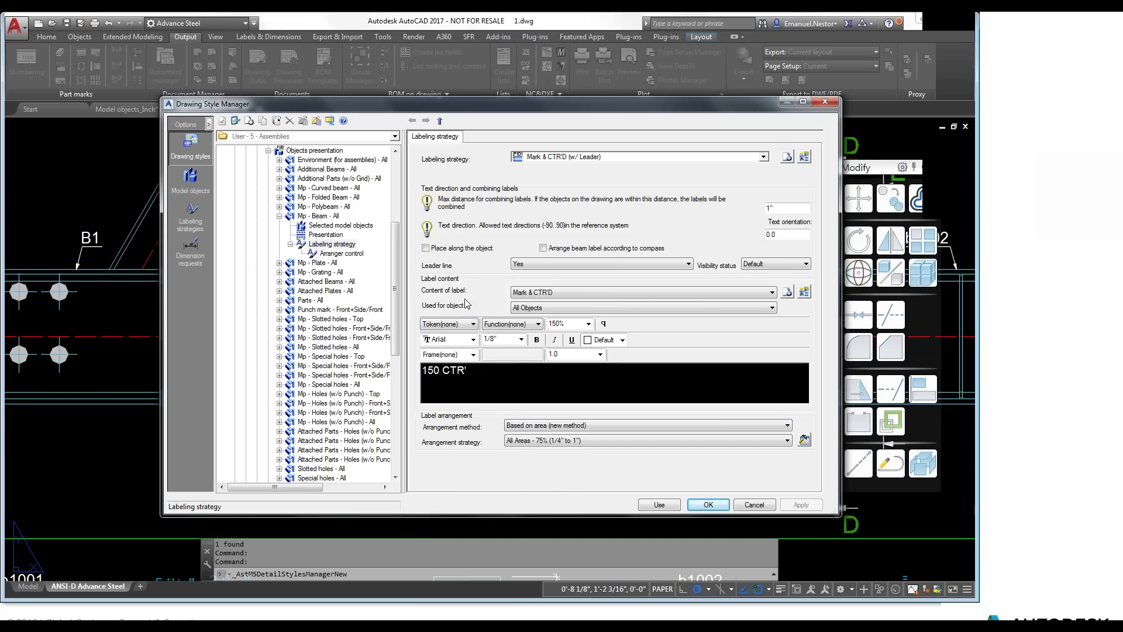
# Switch the Mark & CTR'D label content to the Bolt object type and examine the tokens offered for it.
pyautogui.click(524, 308)
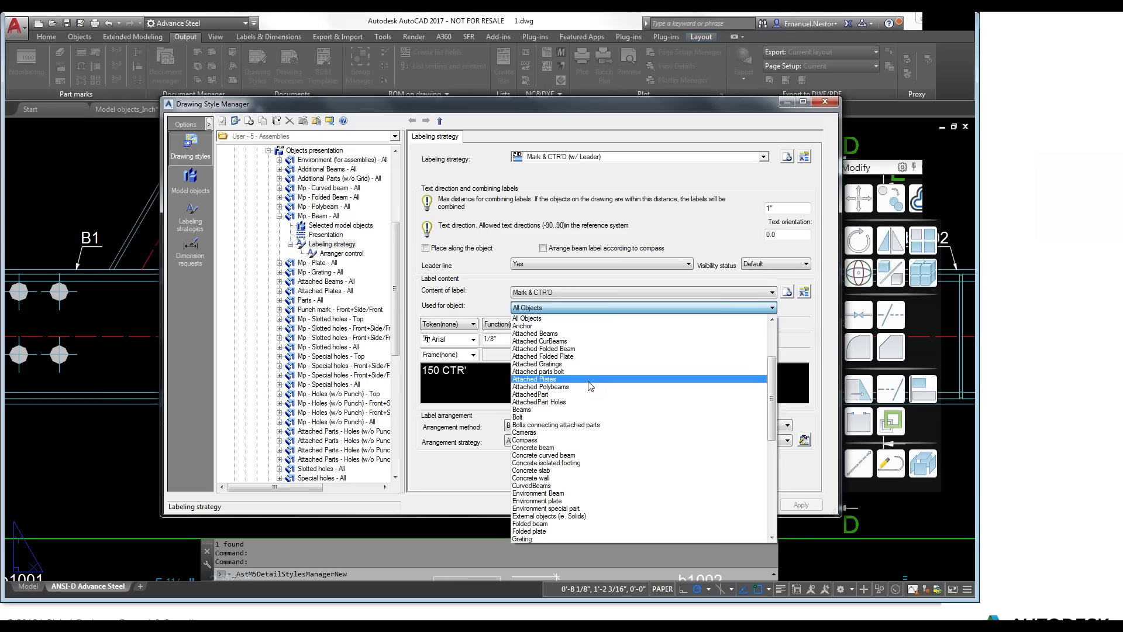
pyautogui.click(524, 417)
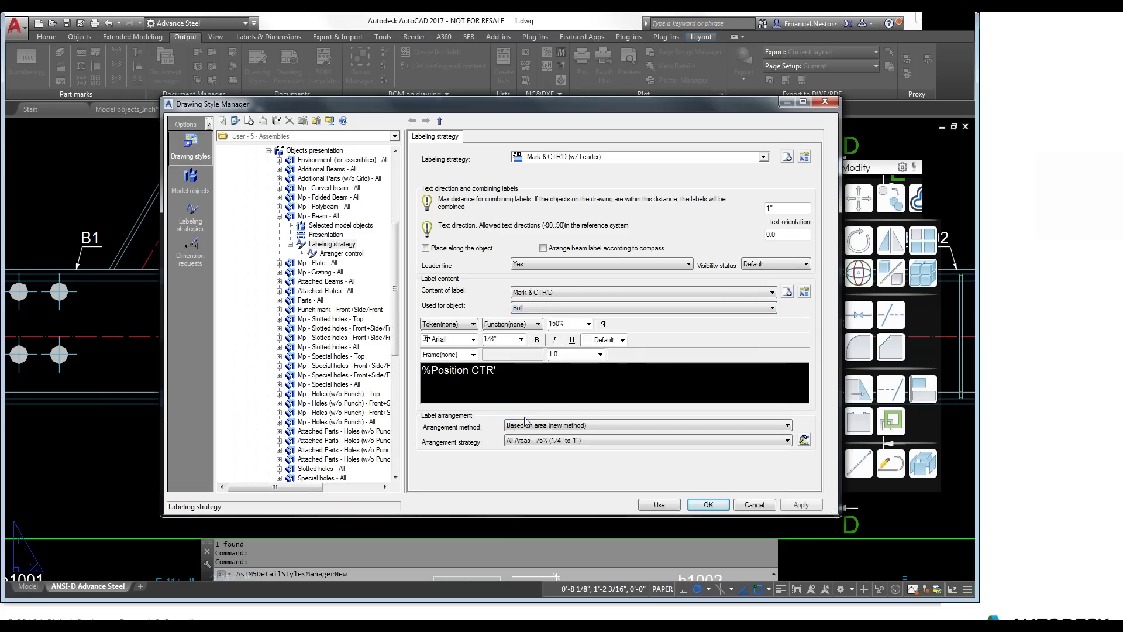
pyautogui.click(462, 324)
pyautogui.scroll(-3, 479, 397)
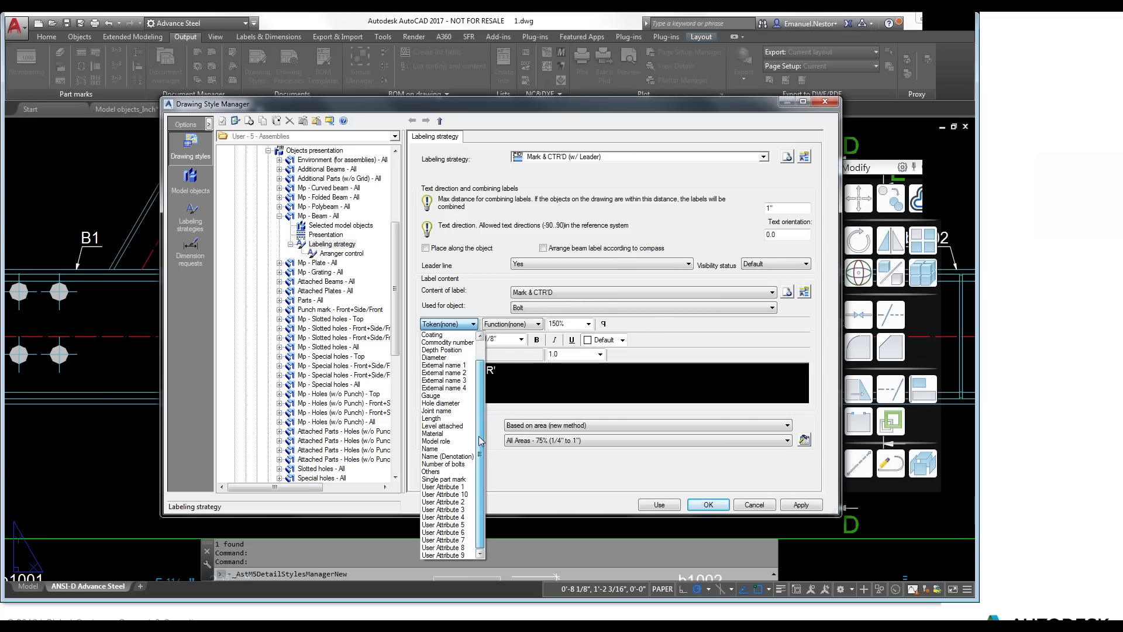
pyautogui.scroll(1, 483, 375)
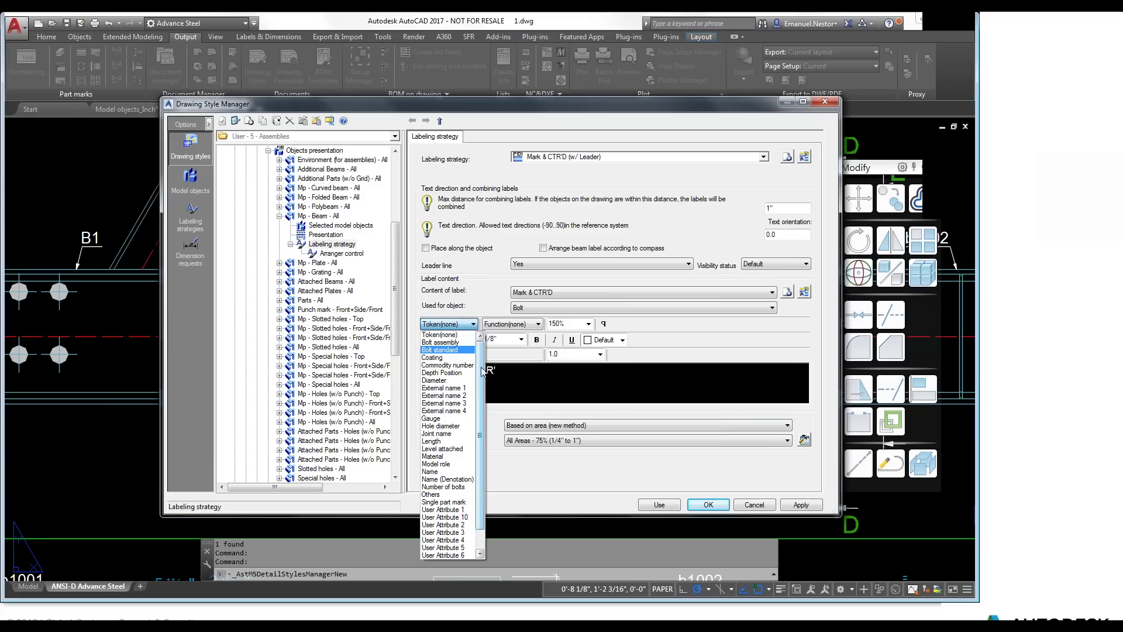
pyautogui.click(643, 307)
# Switch the label content's object type back to All Objects and return to its label text.
pyautogui.click(520, 310)
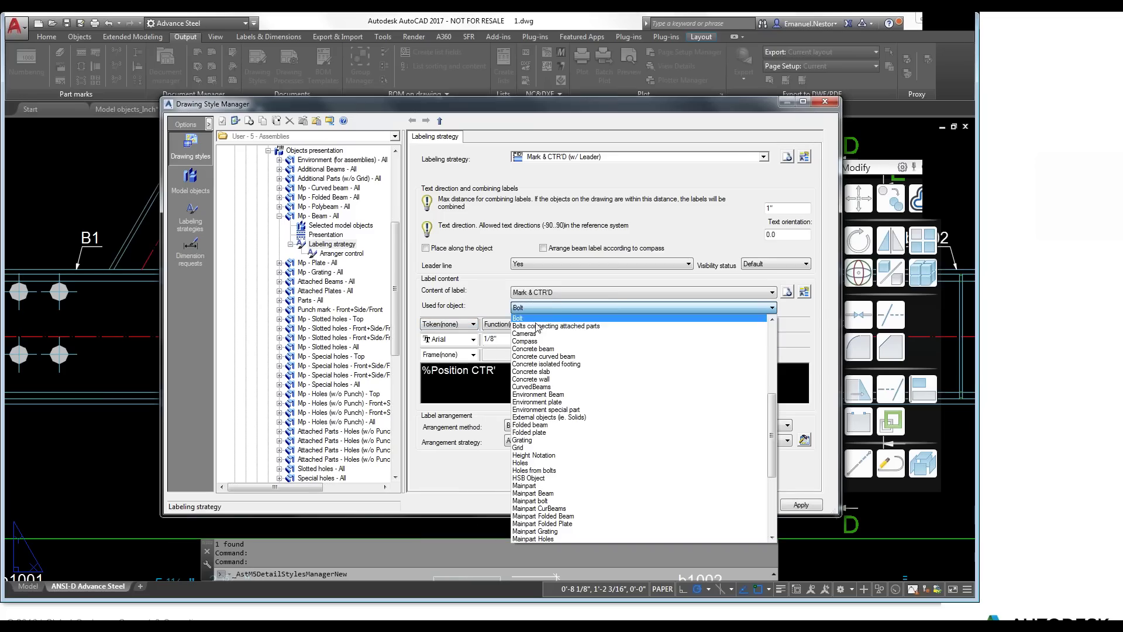
pyautogui.scroll(3, 547, 348)
pyautogui.scroll(5, 547, 348)
pyautogui.click(542, 356)
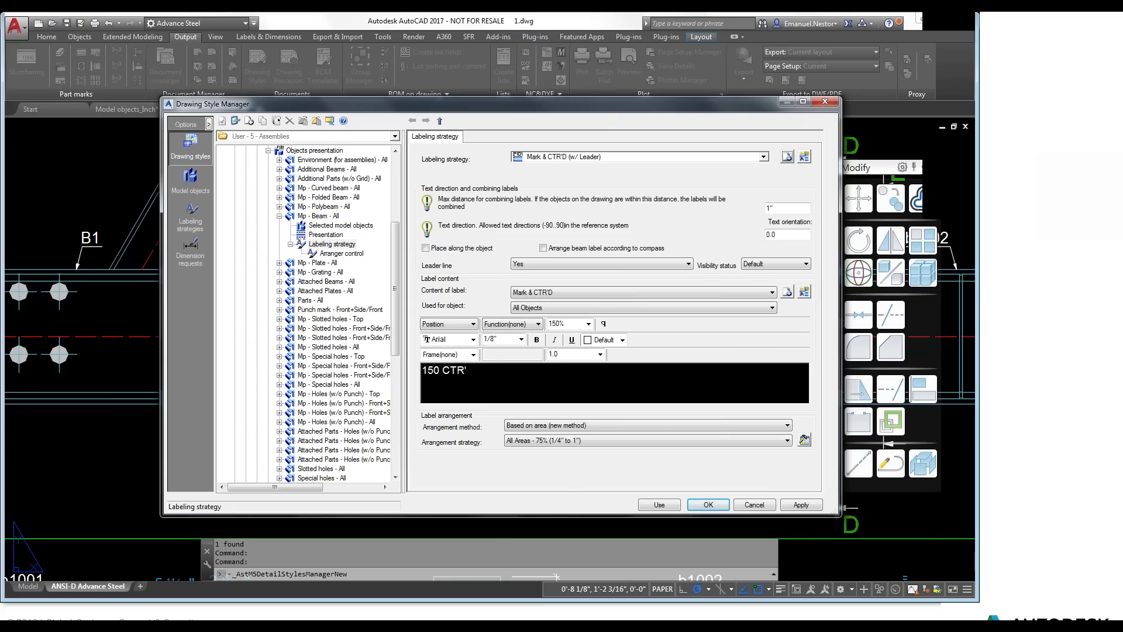
pyautogui.click(495, 381)
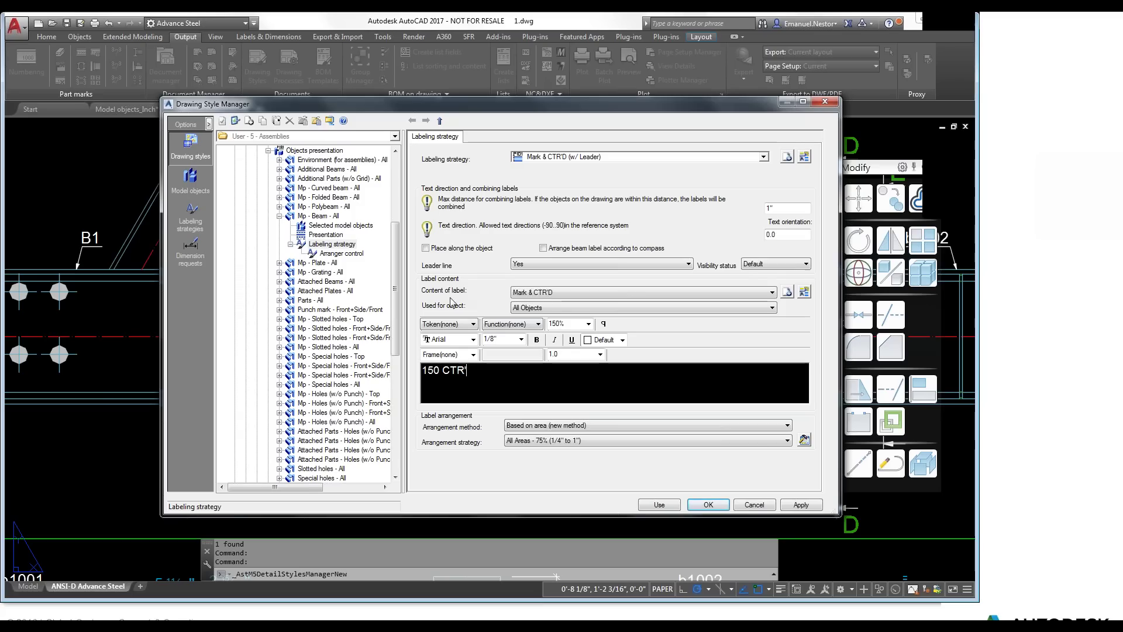
# Review the list of object types the label content can be used for, keeping All Objects.
pyautogui.click(556, 306)
pyautogui.click(556, 307)
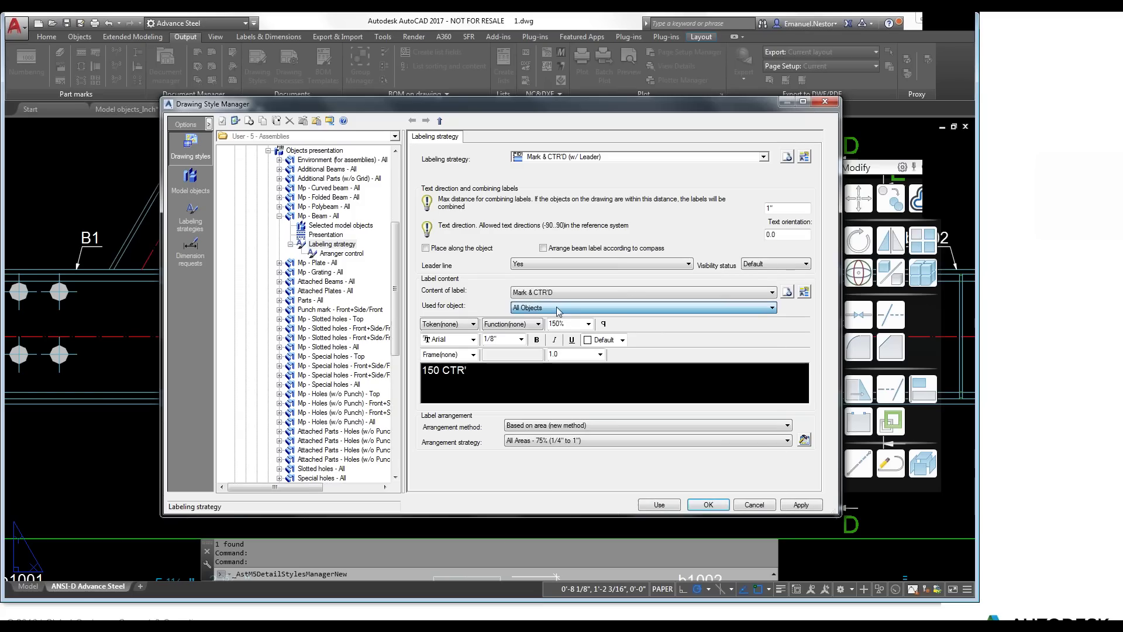
pyautogui.click(541, 306)
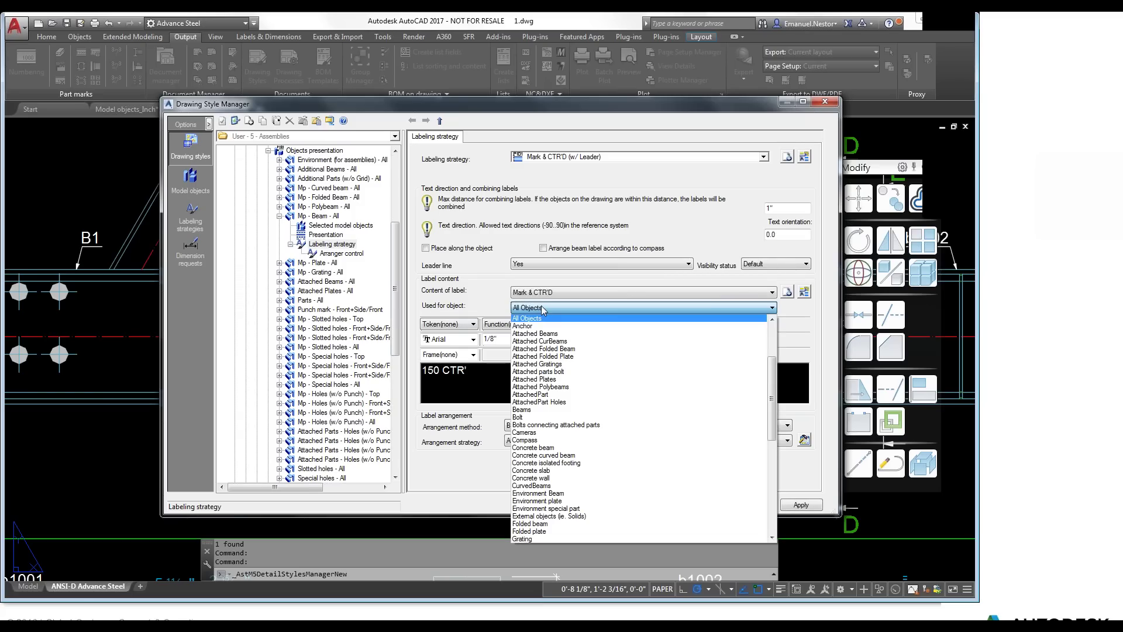
pyautogui.click(490, 305)
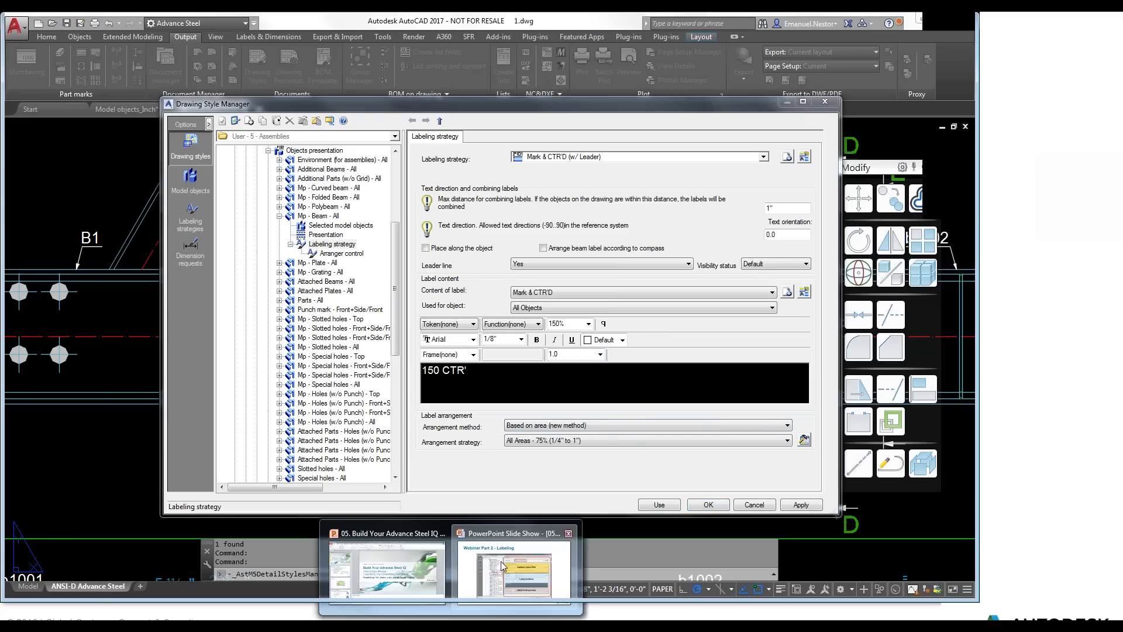
pyautogui.click(519, 547)
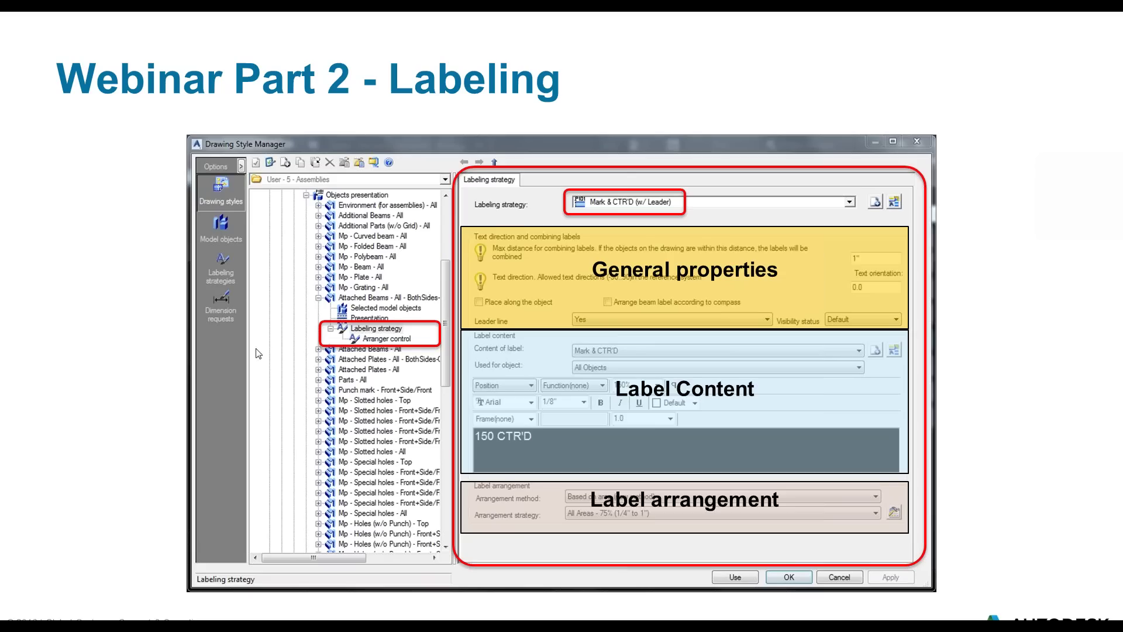
pyautogui.click(655, 520)
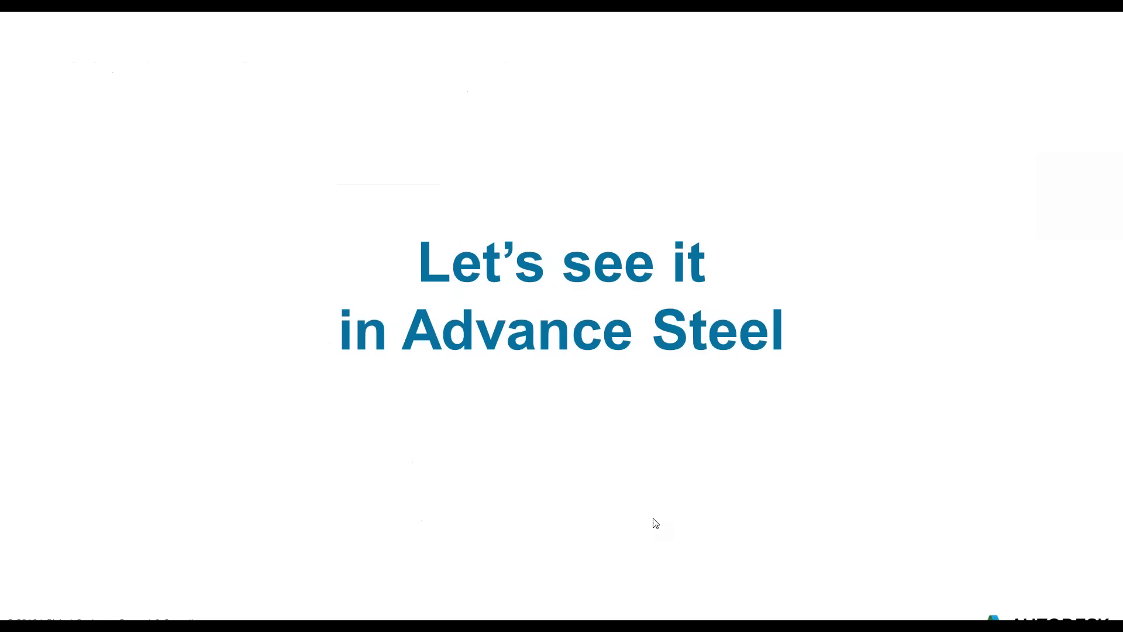
pyautogui.press('Left')
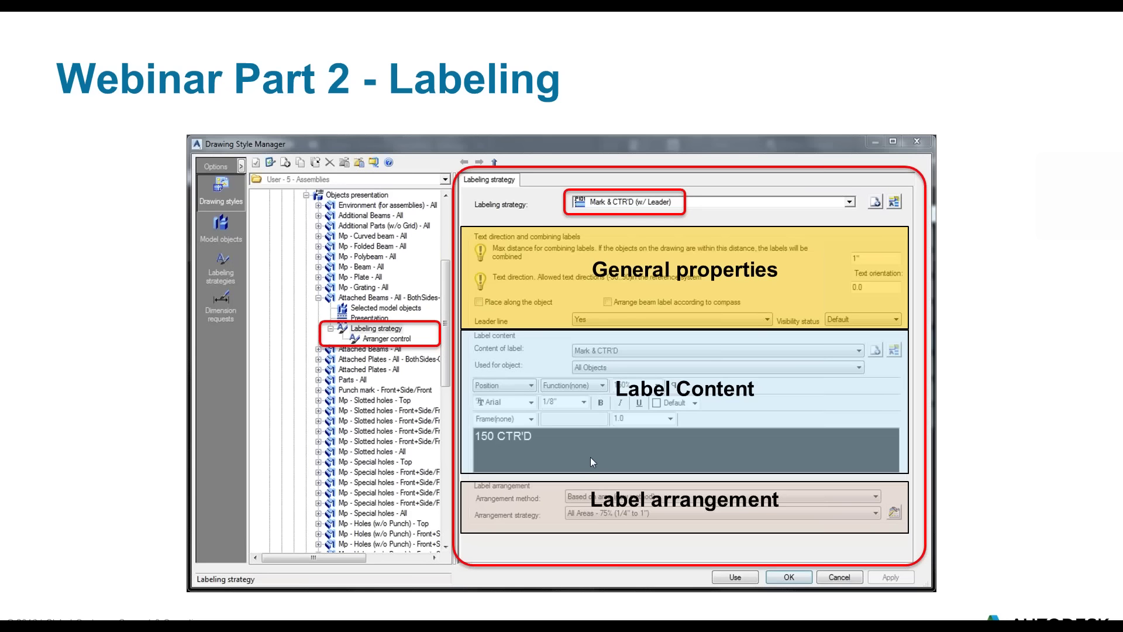
pyautogui.hotkey('alt', 'Tab')
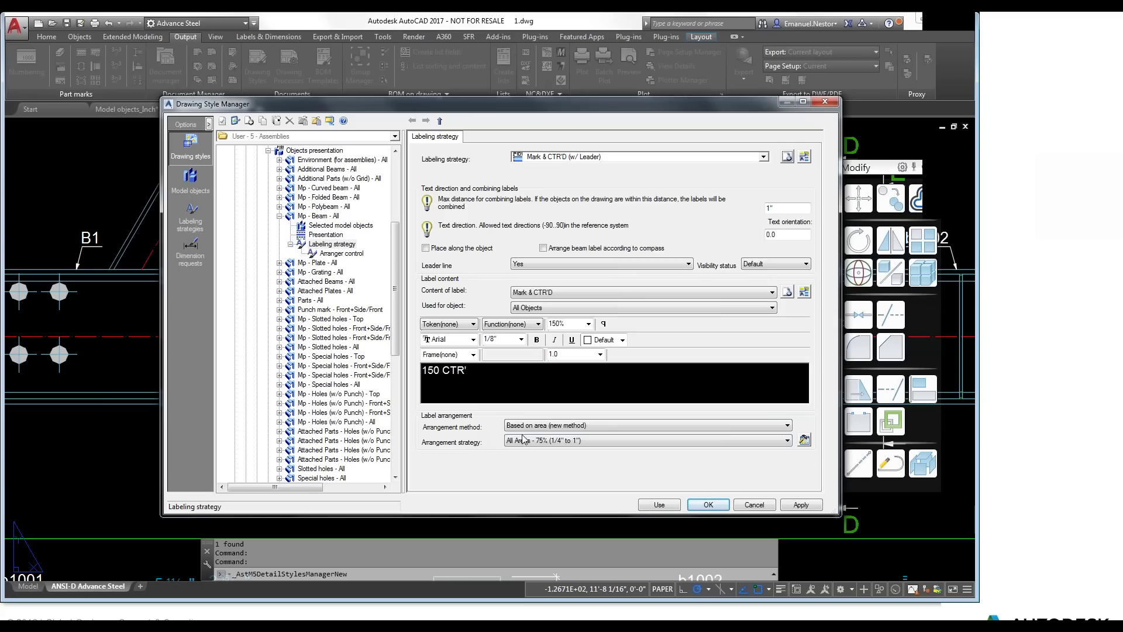
# Review the label arrangement methods, keep Based on area (new method), and open the All Areas - 75% (1/4" to 1") arrangement strategy.
pyautogui.click(546, 425)
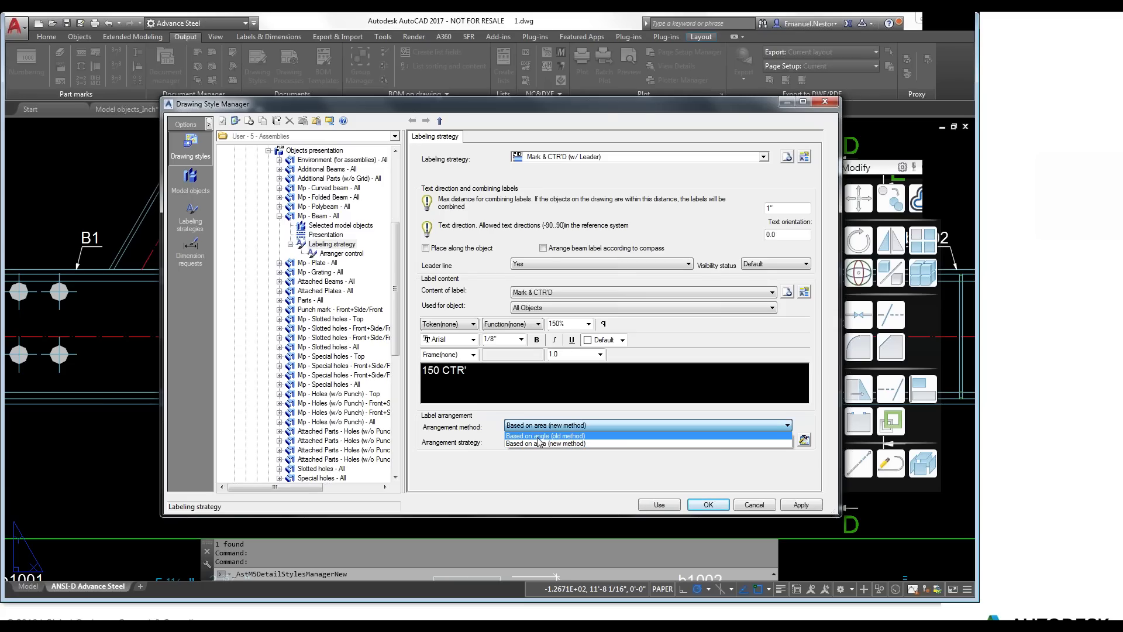
pyautogui.click(540, 444)
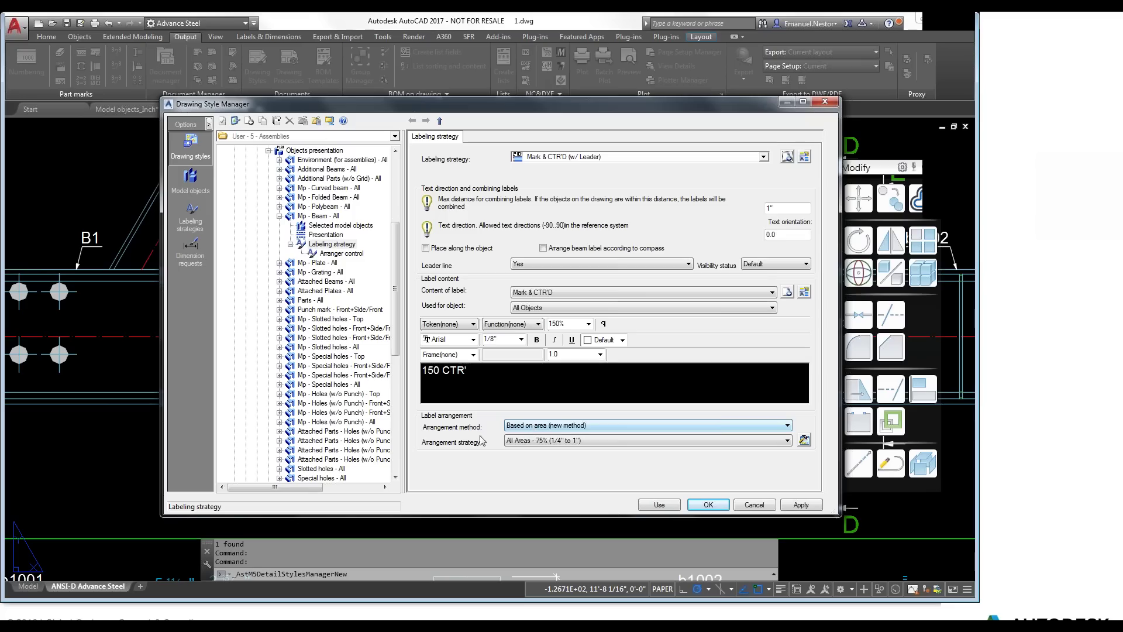
pyautogui.click(804, 440)
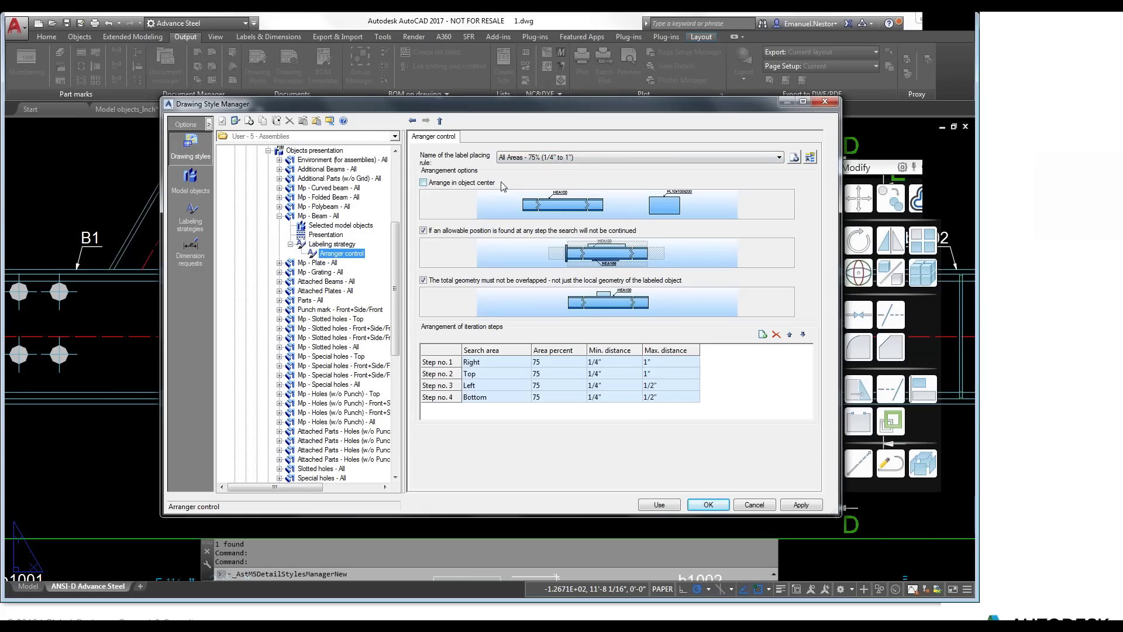
# Try the Arrange in object center option of the label placing rule, leaving it turned off.
pyautogui.click(451, 183)
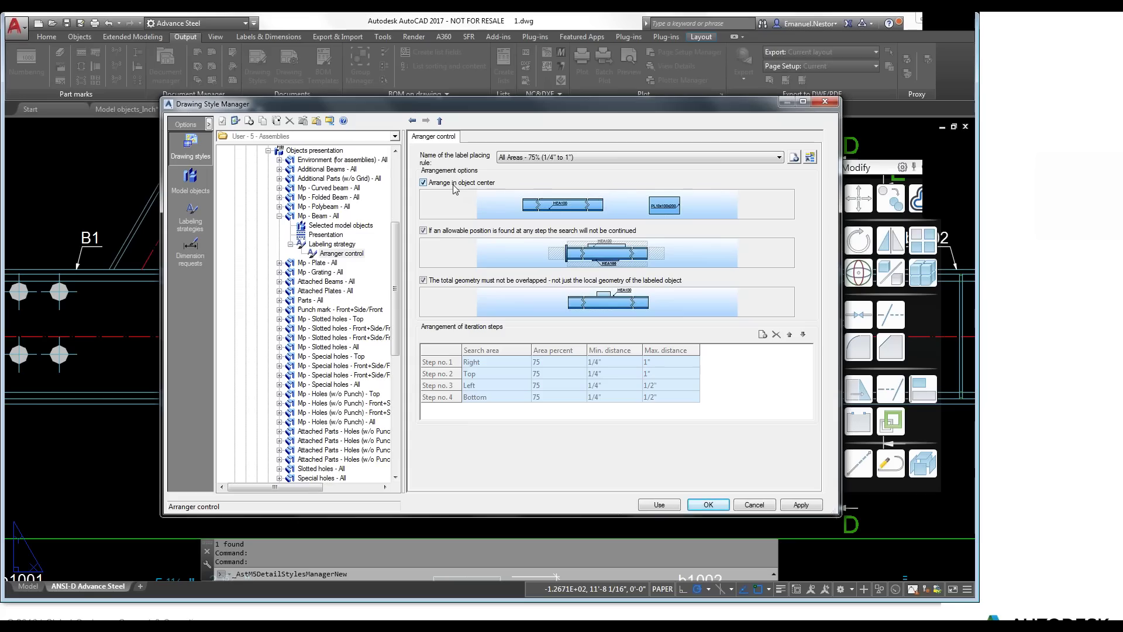
pyautogui.click(454, 187)
pyautogui.click(454, 187)
pyautogui.click(455, 187)
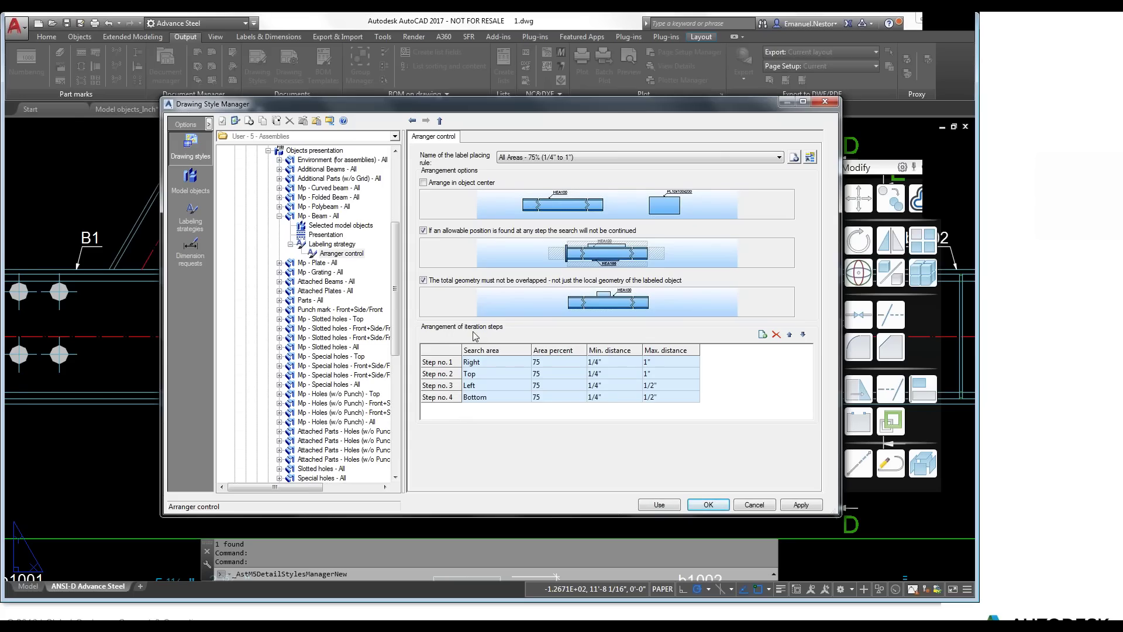
# Examine the search area choices for iteration step 1 of the label placing rule, keeping Right.
pyautogui.click(428, 366)
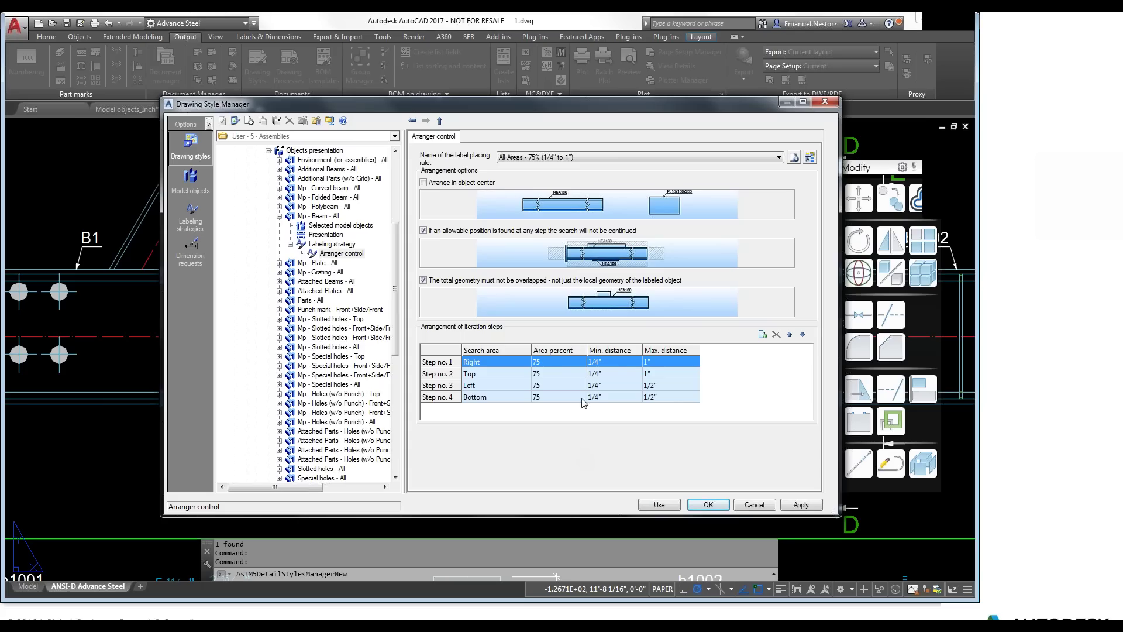
pyautogui.click(513, 363)
pyautogui.click(525, 363)
pyautogui.click(526, 363)
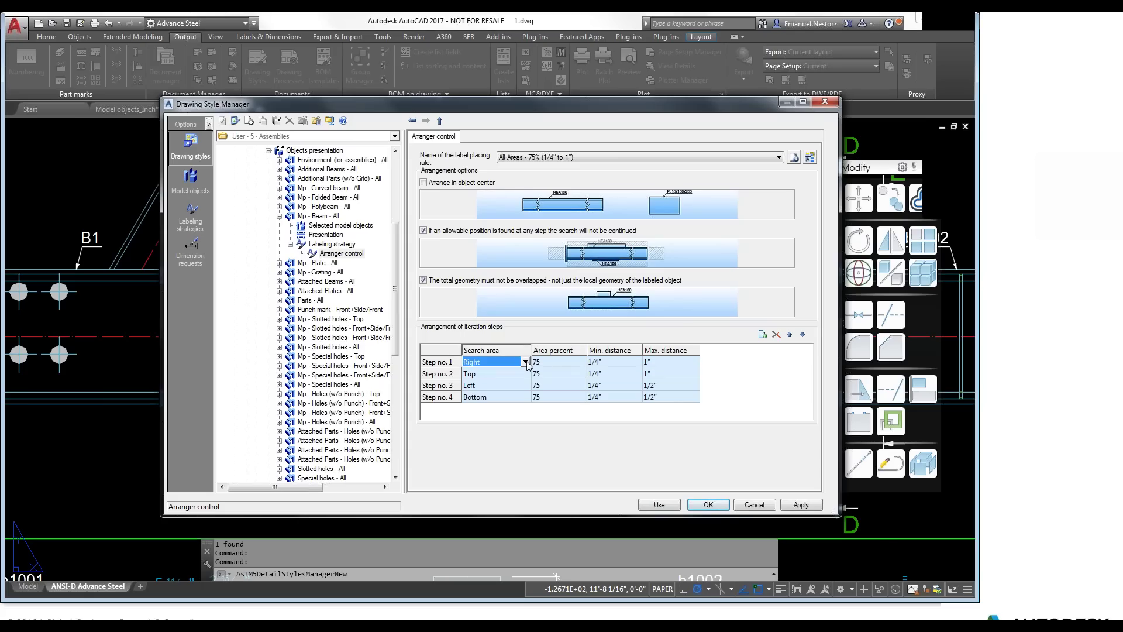
pyautogui.click(526, 363)
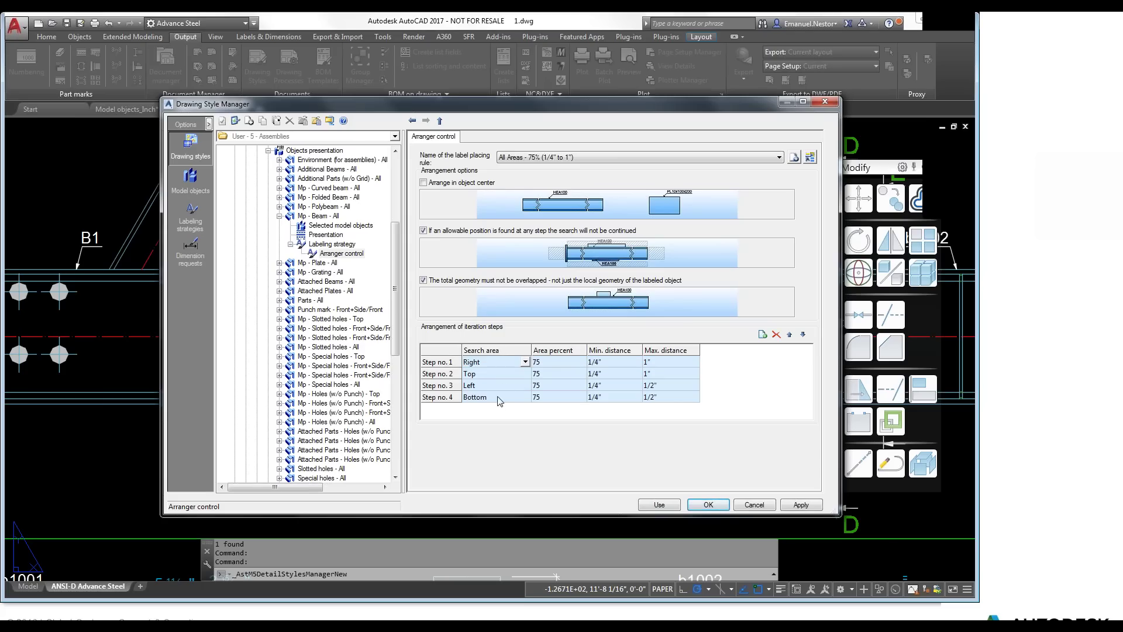
pyautogui.click(525, 364)
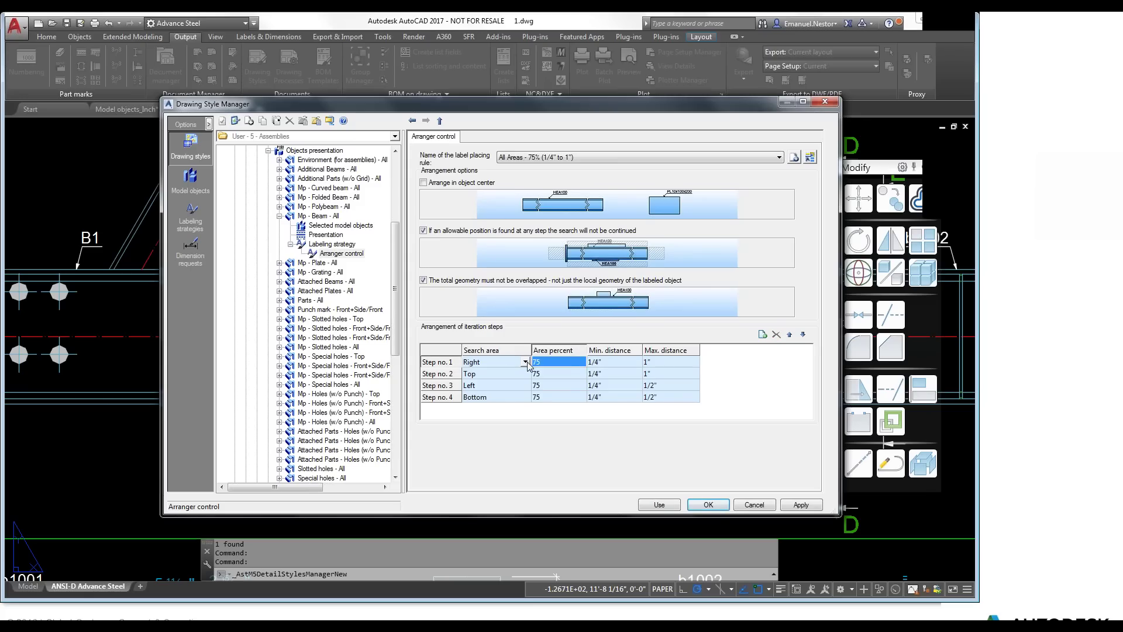
pyautogui.click(525, 364)
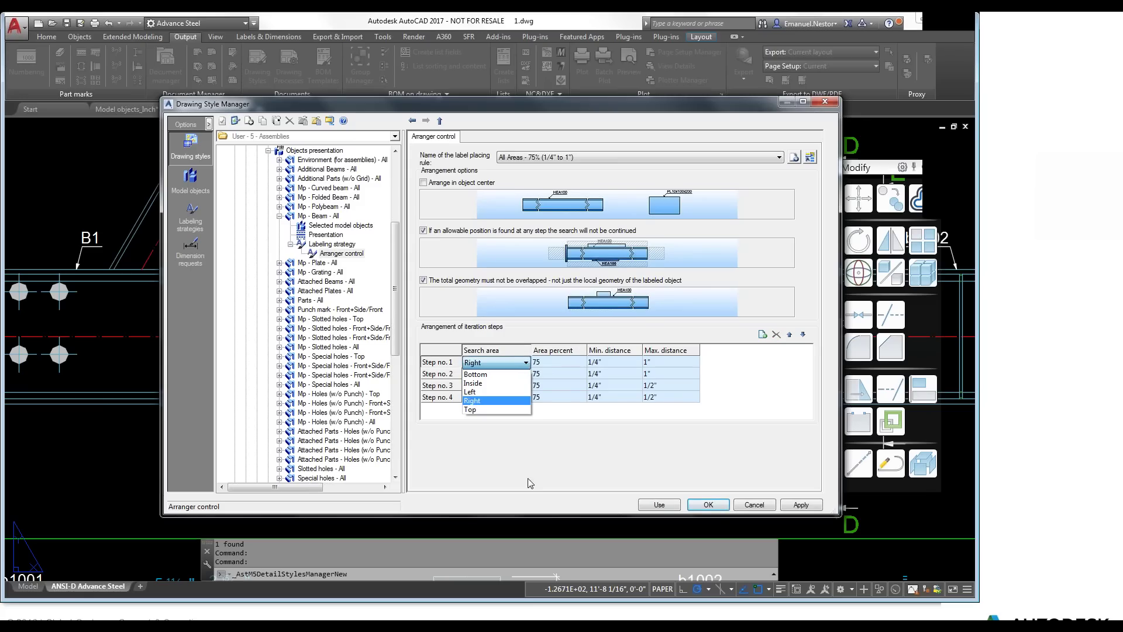
pyautogui.click(531, 452)
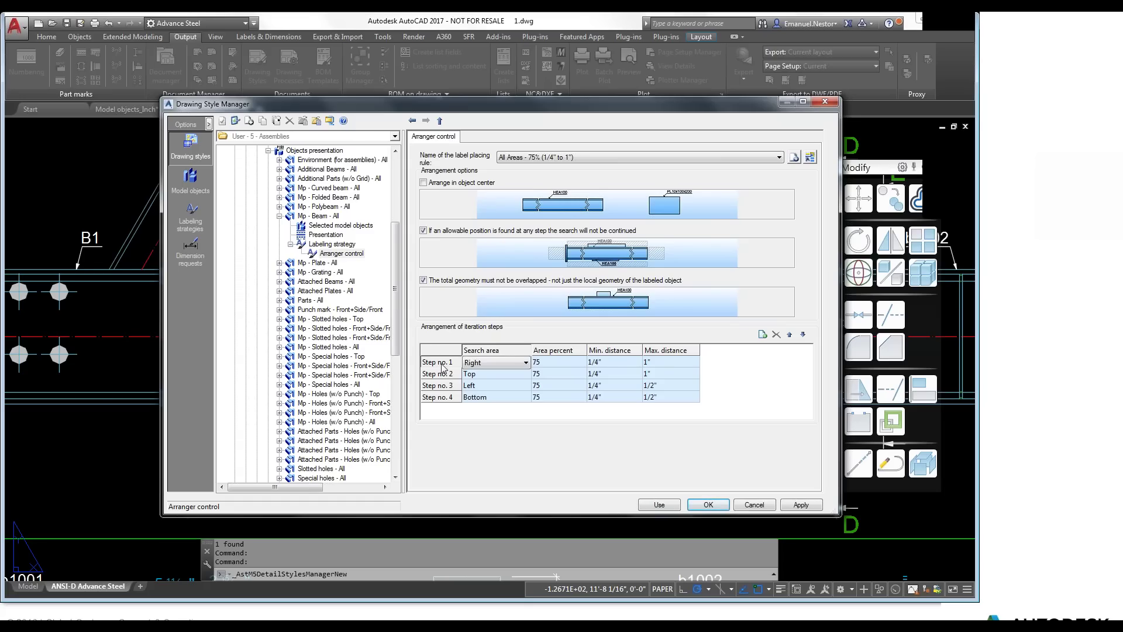
# Review the label placing rule's four iteration steps in order, from Right through Top and Left to Bottom, ending back on step 1.
pyautogui.click(467, 362)
pyautogui.click(468, 355)
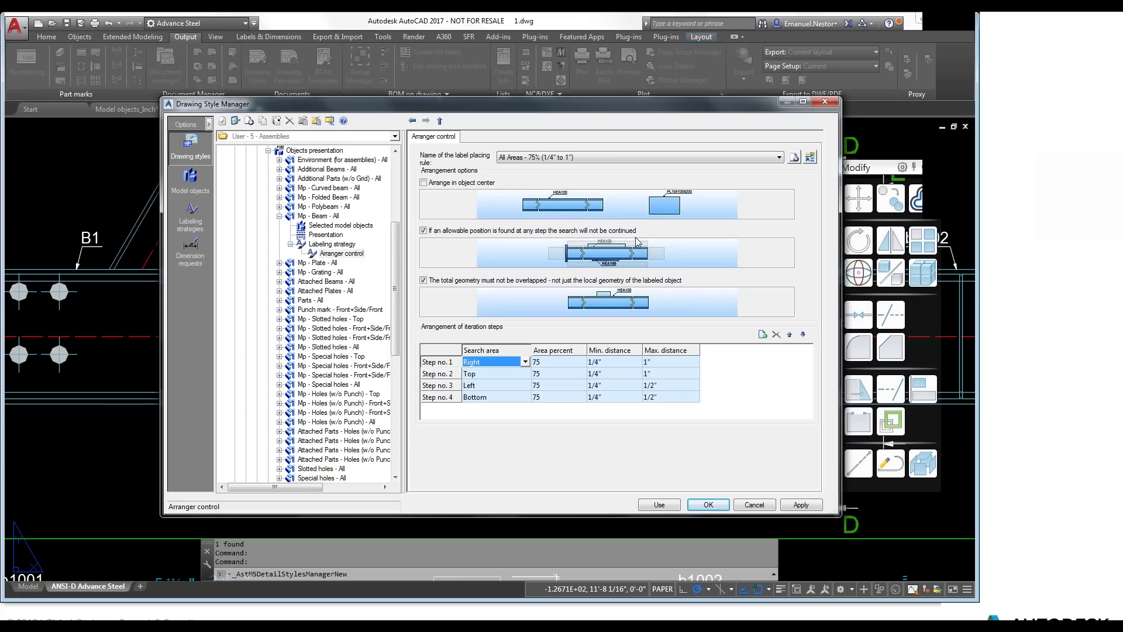
pyautogui.click(446, 363)
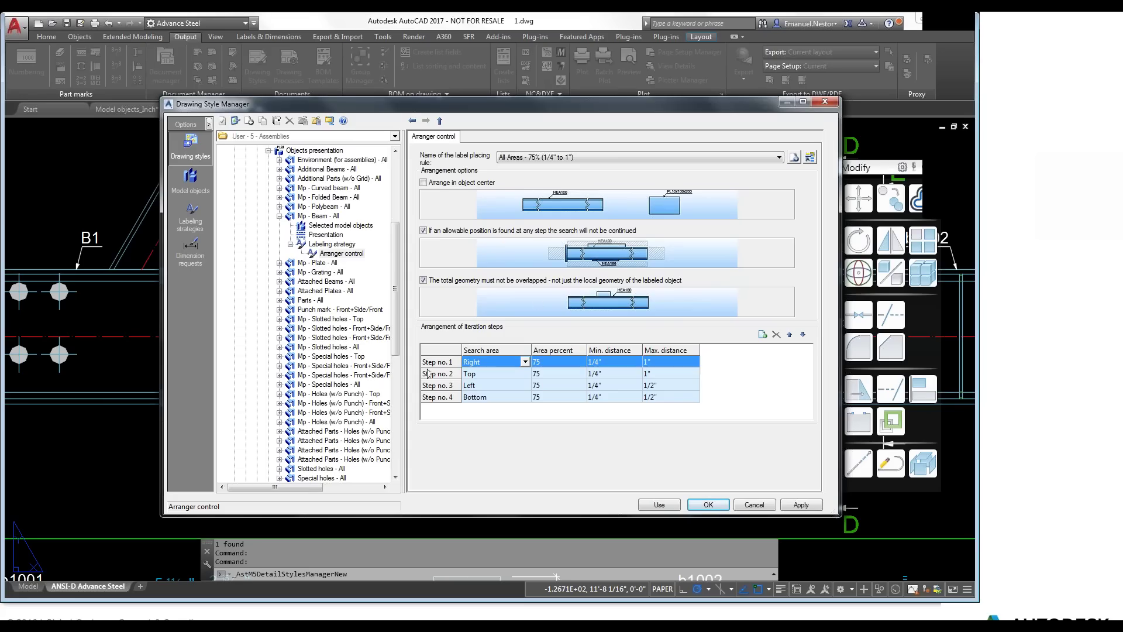
pyautogui.click(426, 374)
pyautogui.click(426, 385)
pyautogui.click(426, 397)
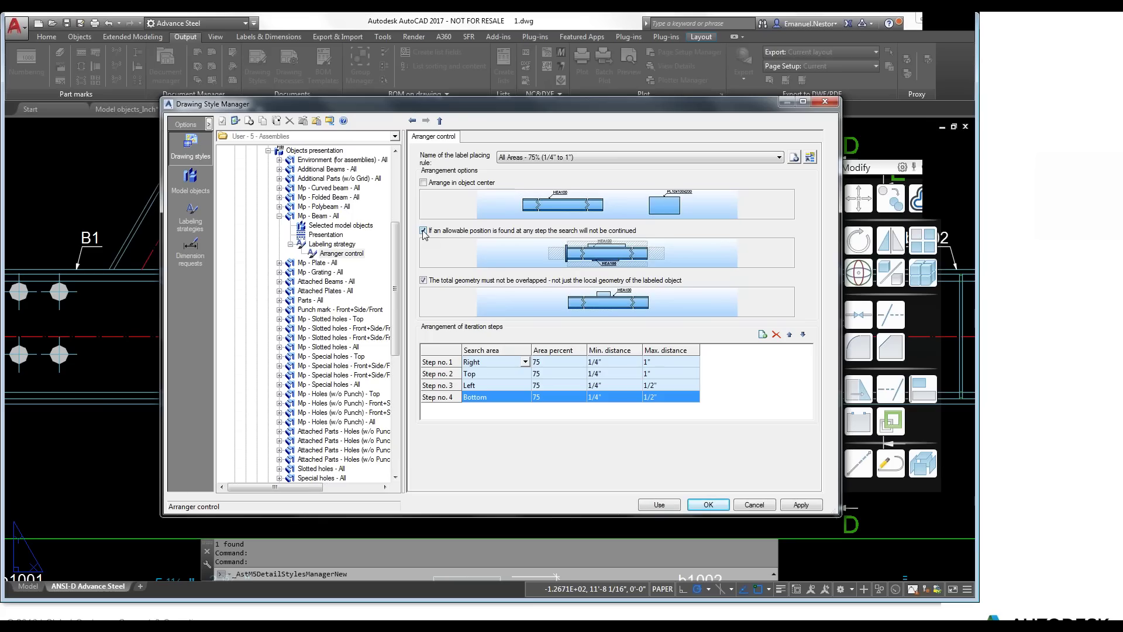
pyautogui.click(426, 363)
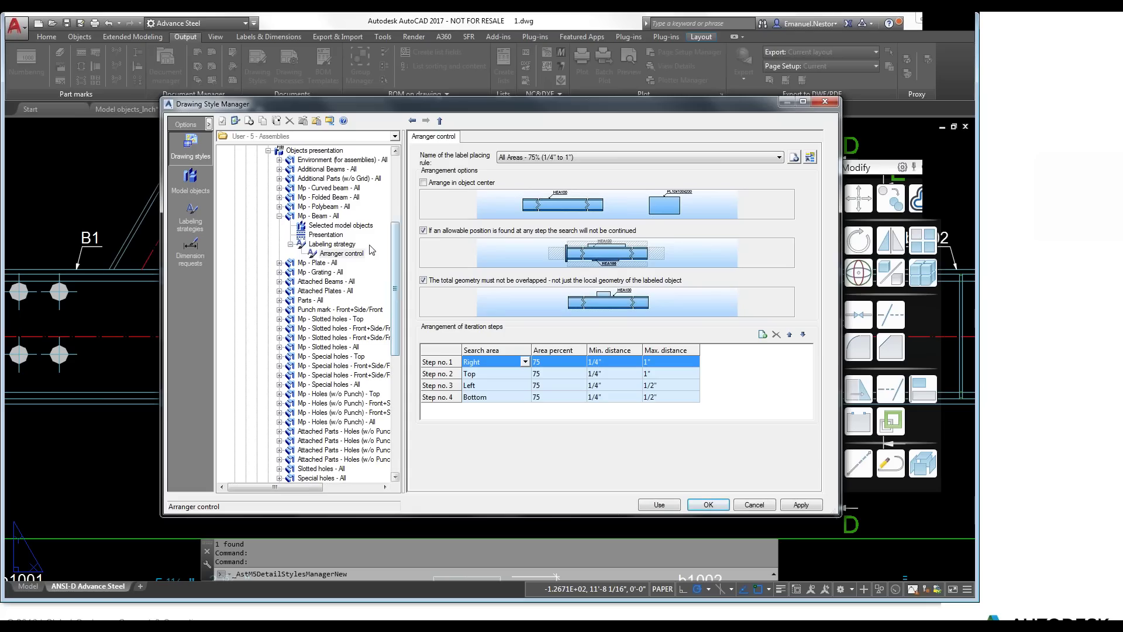
# Return to the main beam labeling strategy, set the arrangement method to Based on angle (old method), and open the at 45° arrangement strategy.
pyautogui.click(345, 246)
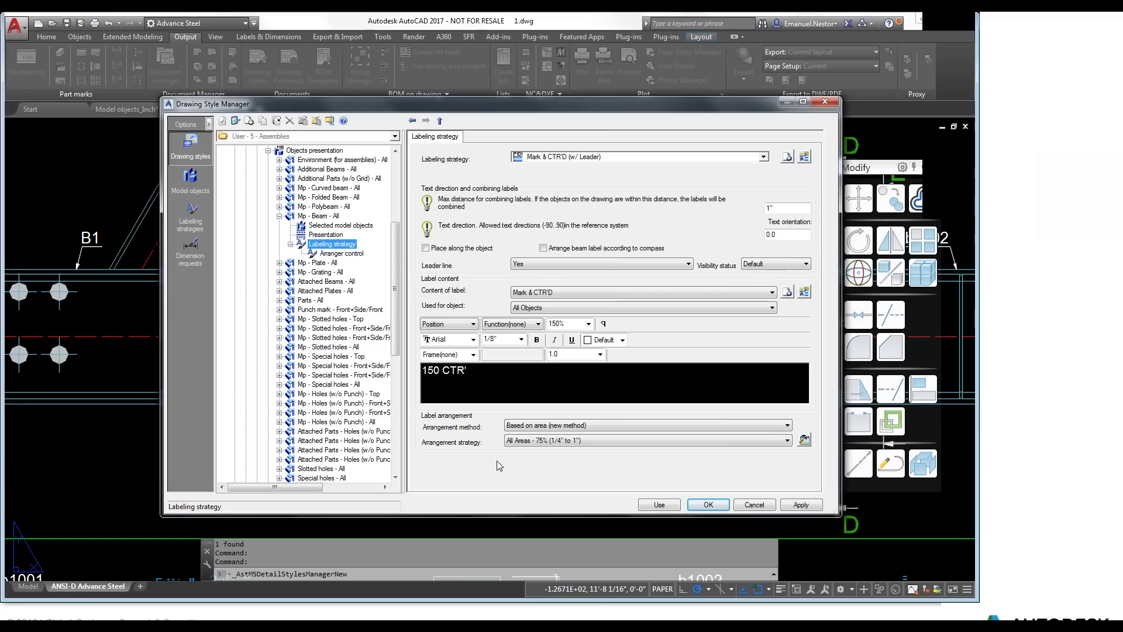
pyautogui.click(529, 427)
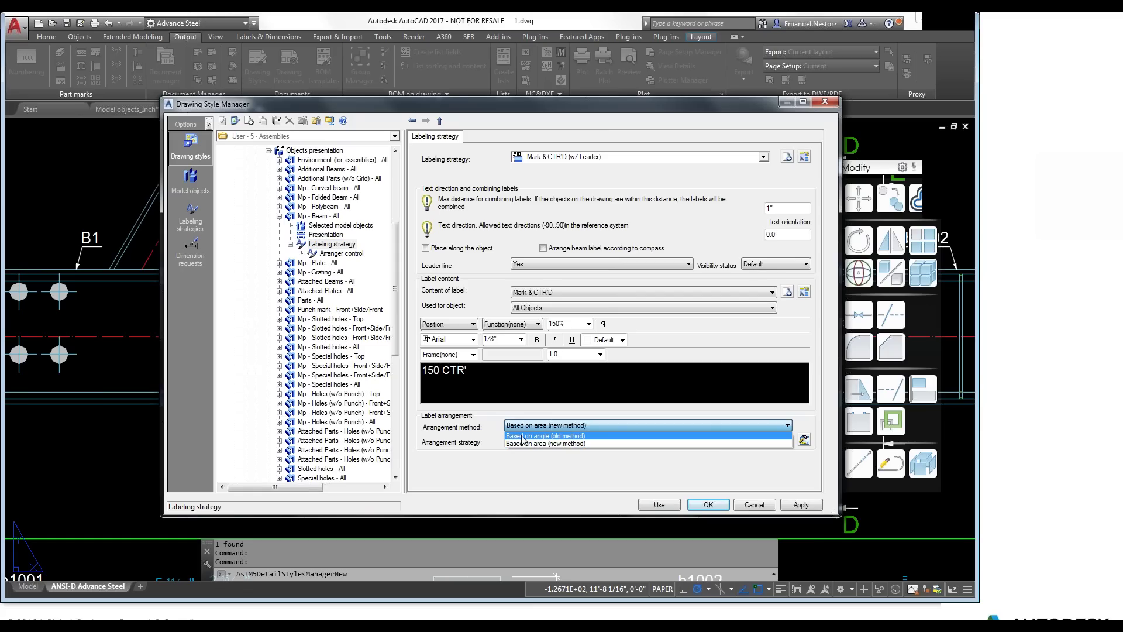
pyautogui.click(522, 437)
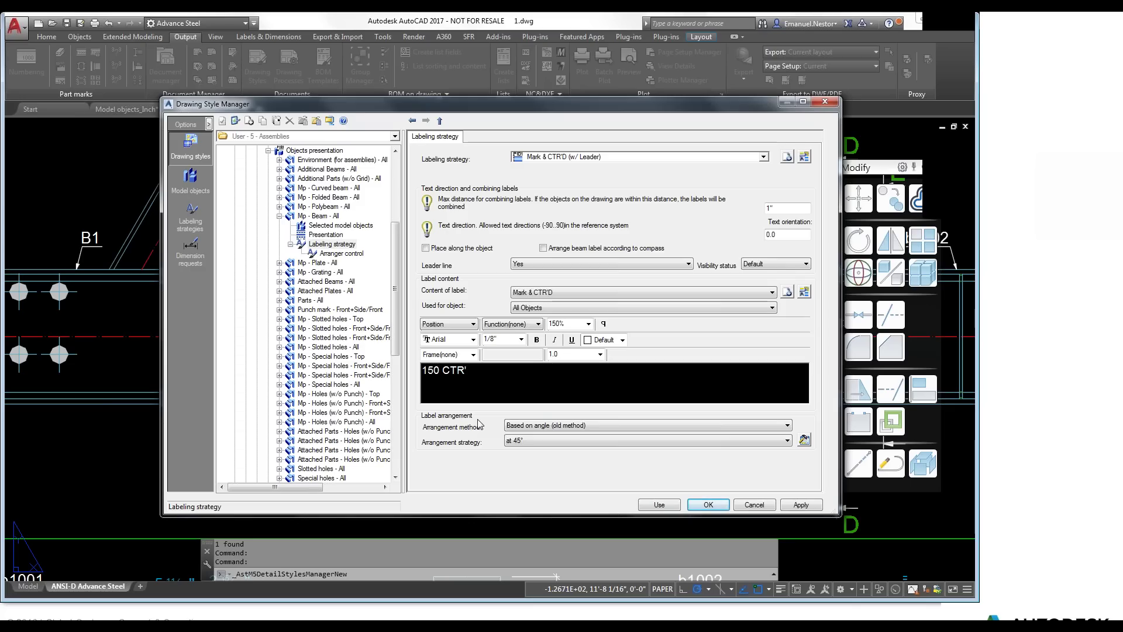
pyautogui.click(954, 54)
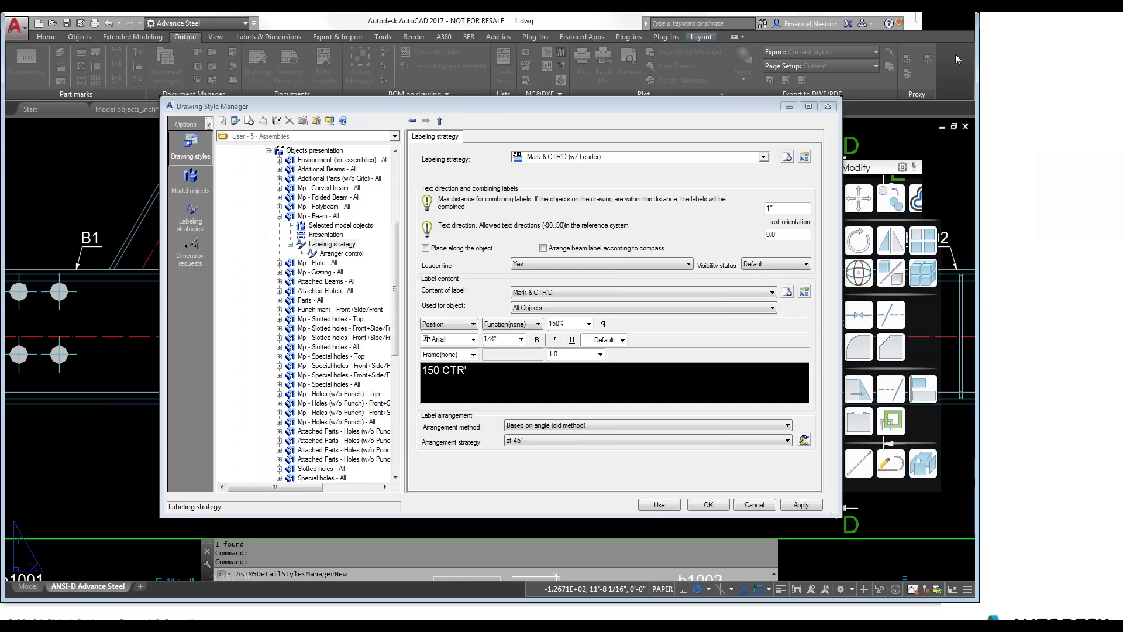
pyautogui.click(468, 457)
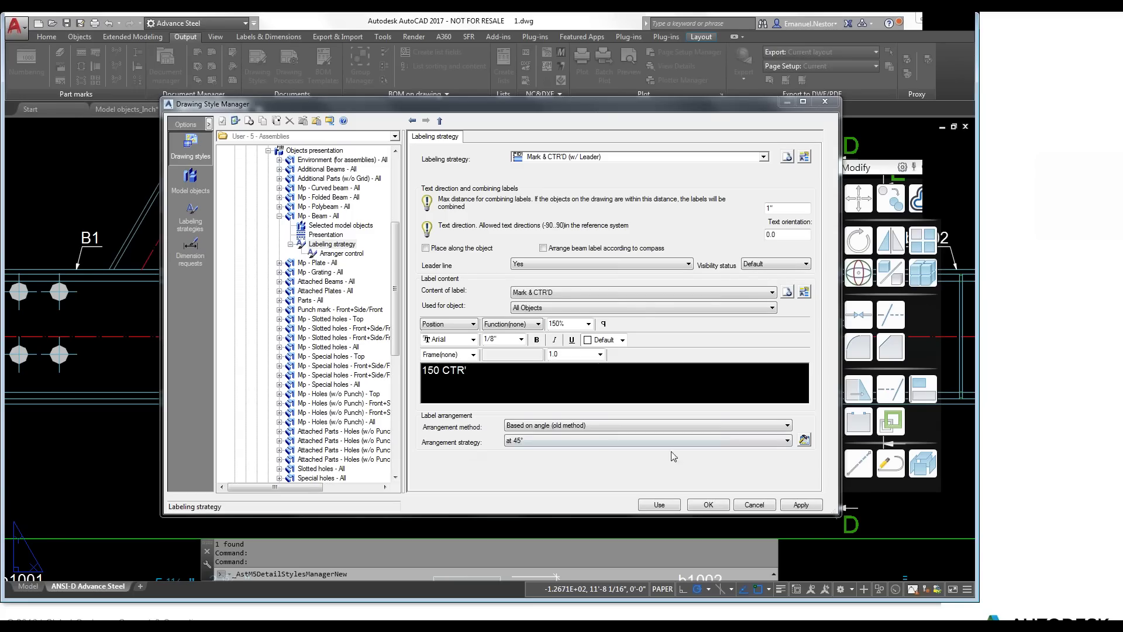
pyautogui.click(805, 440)
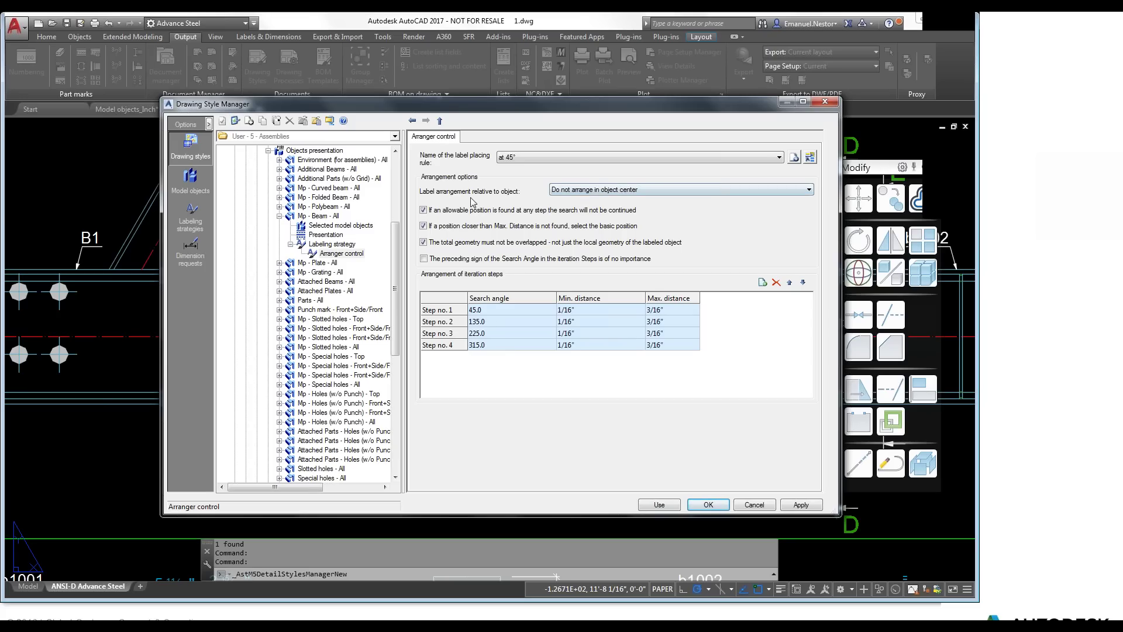
# Go back to the labeling strategy, reopen the at 45° label placing rule, and select its iteration step 1.
pyautogui.click(336, 245)
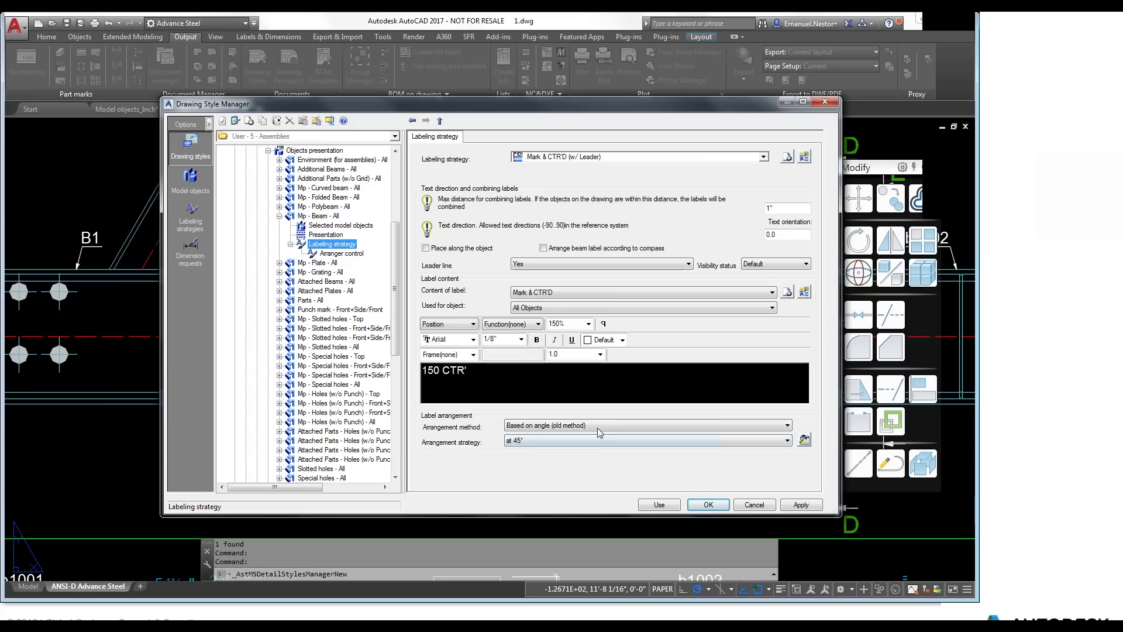
pyautogui.click(342, 253)
pyautogui.click(517, 370)
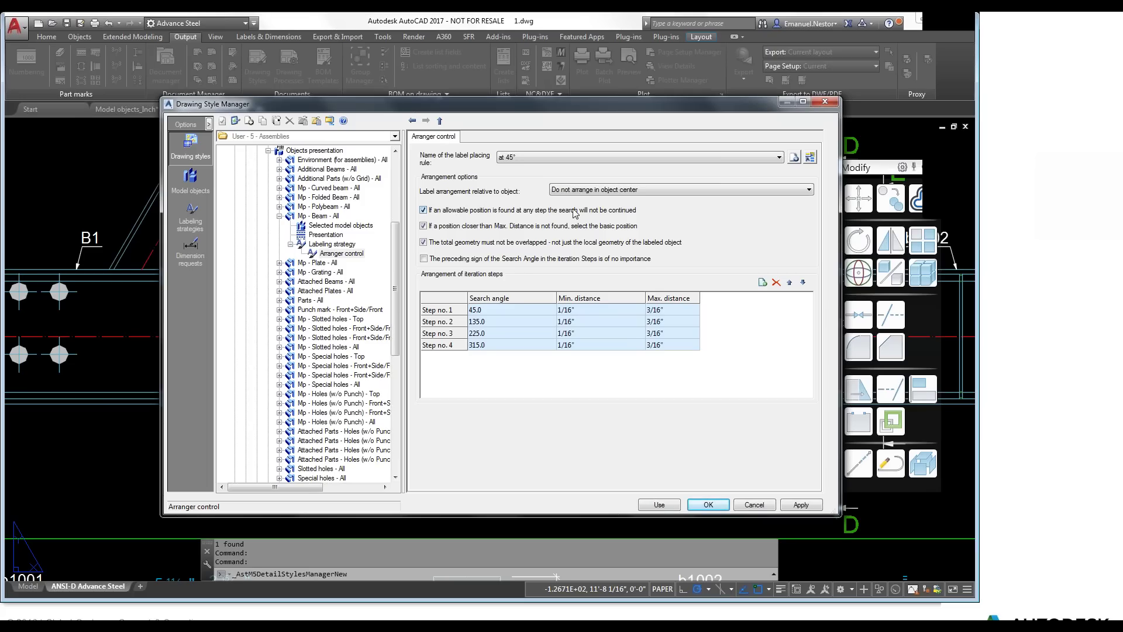
pyautogui.click(430, 310)
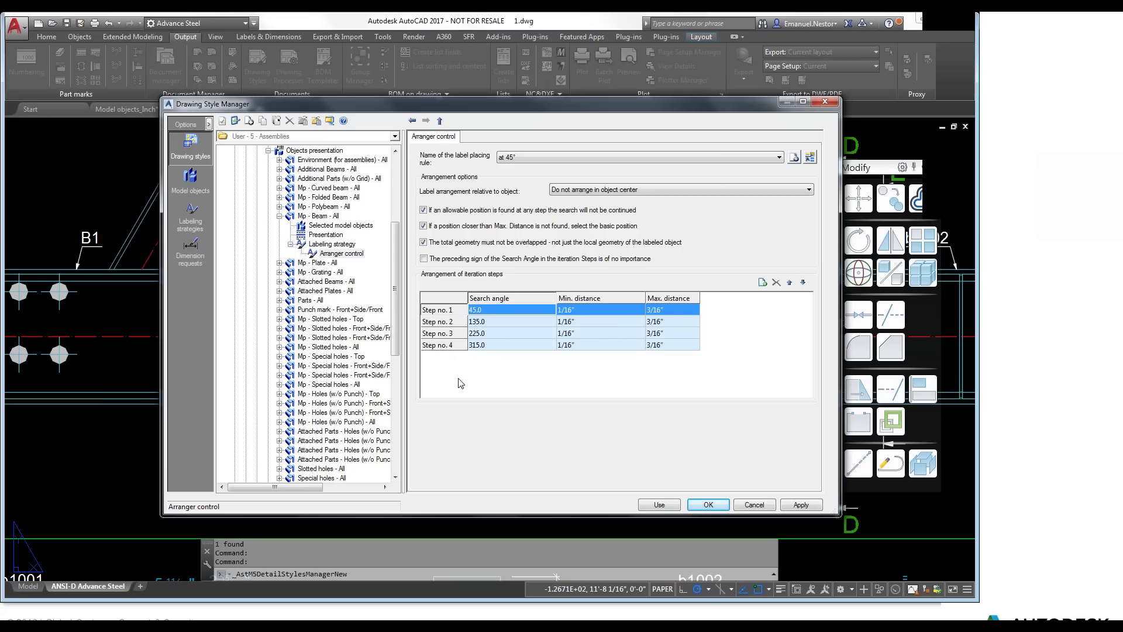
# Try toggling the at 45° rule's options for selecting the basic position and for ignoring the preceding sign of the search angle.
pyautogui.click(457, 227)
pyautogui.click(455, 228)
pyautogui.click(434, 228)
pyautogui.click(423, 226)
pyautogui.click(424, 259)
pyautogui.click(425, 258)
pyautogui.click(425, 259)
pyautogui.click(424, 259)
# Try arranging labels in the object center using steps and by ignoring steps, ending on Do not arrange in object center.
pyautogui.click(603, 190)
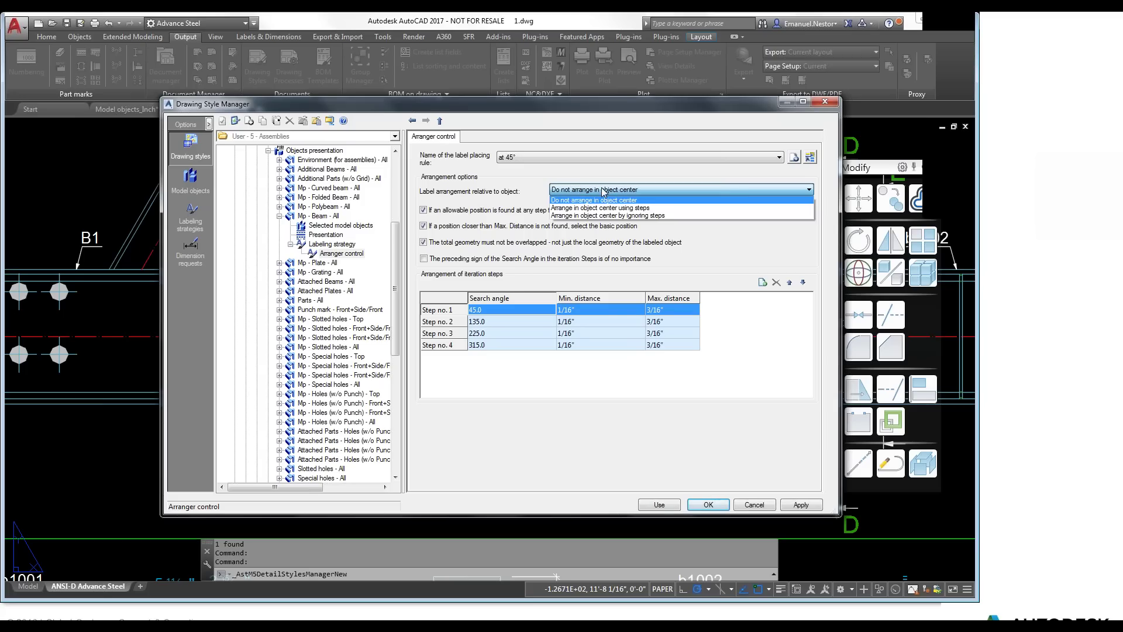
pyautogui.click(586, 209)
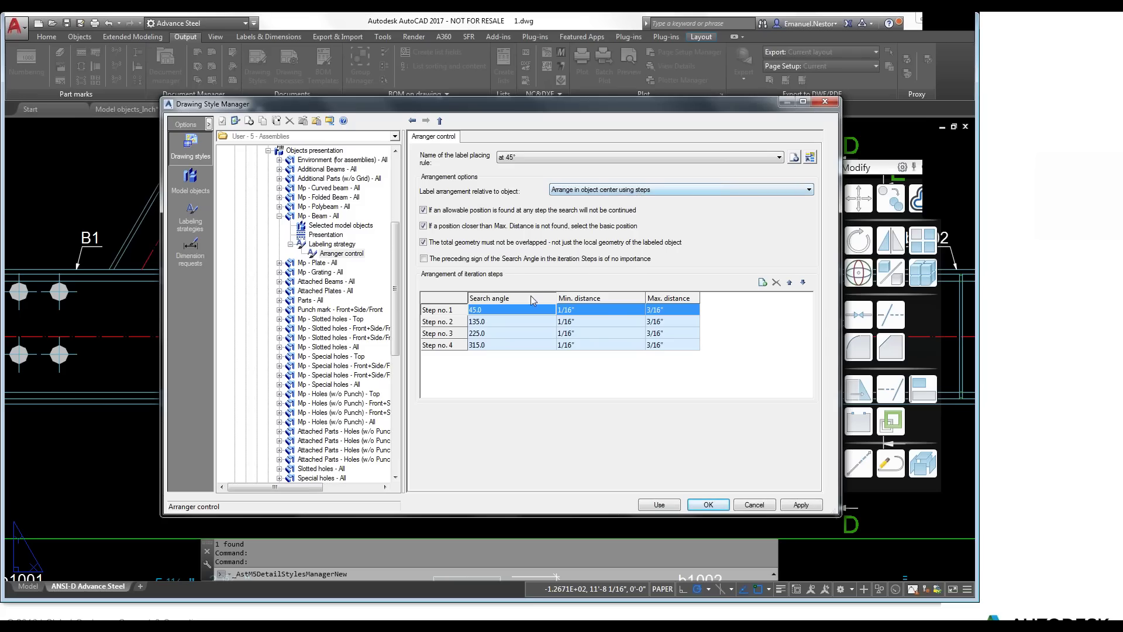
pyautogui.click(594, 190)
pyautogui.click(593, 221)
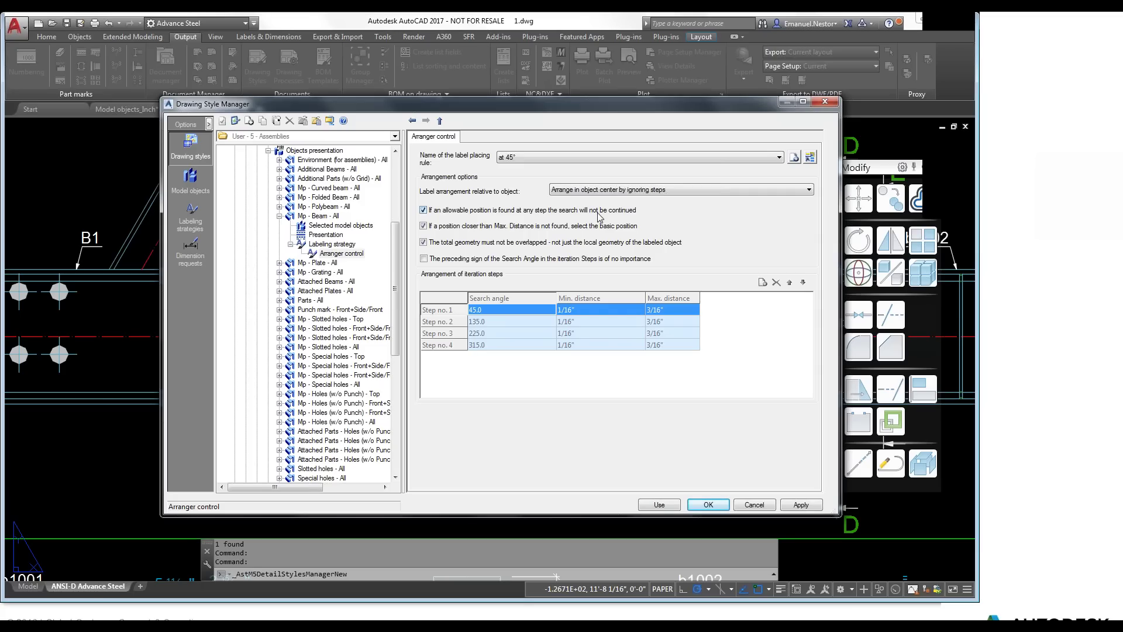
pyautogui.click(609, 191)
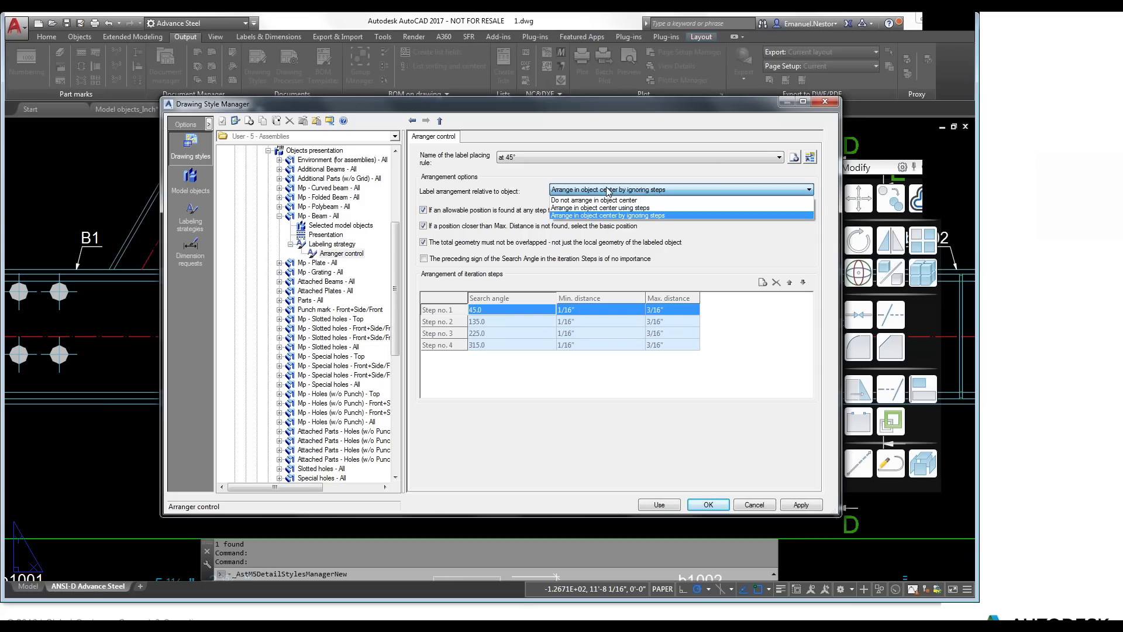
pyautogui.click(593, 200)
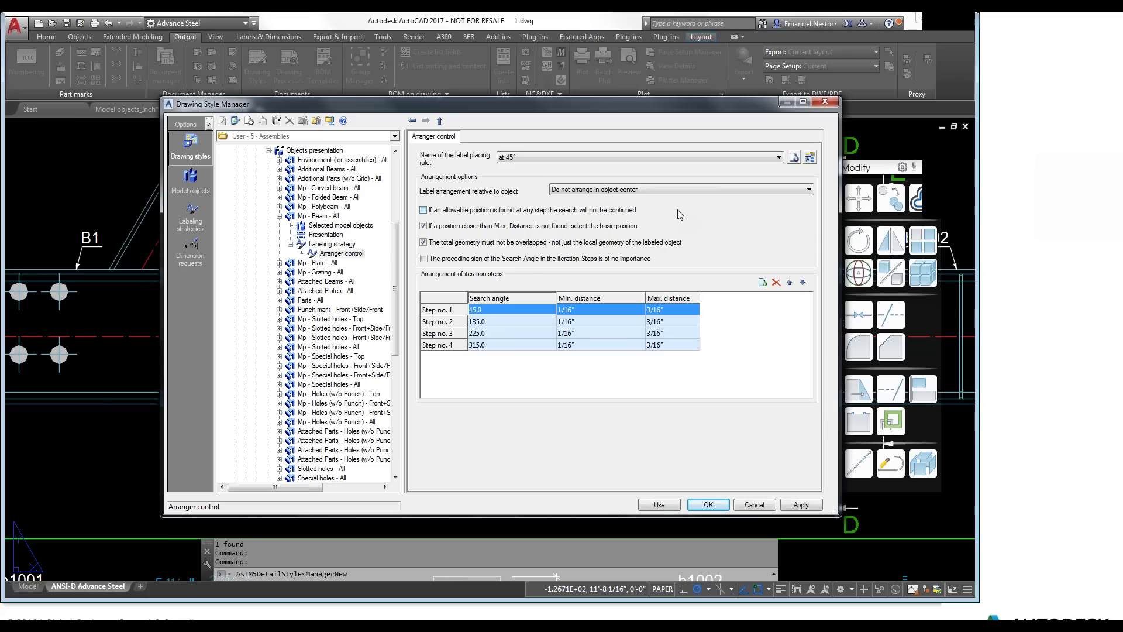
# Set the main beam labeling strategy's arrangement method back to Based on area (new method) and apply the change.
pyautogui.click(331, 244)
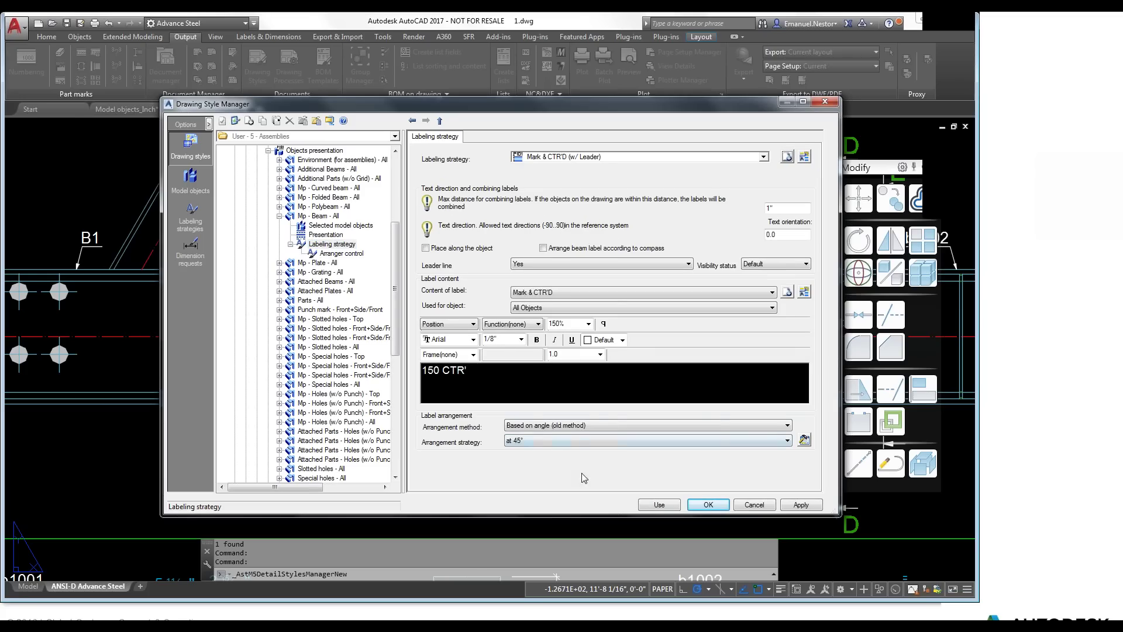
pyautogui.click(559, 425)
pyautogui.click(559, 439)
pyautogui.click(801, 505)
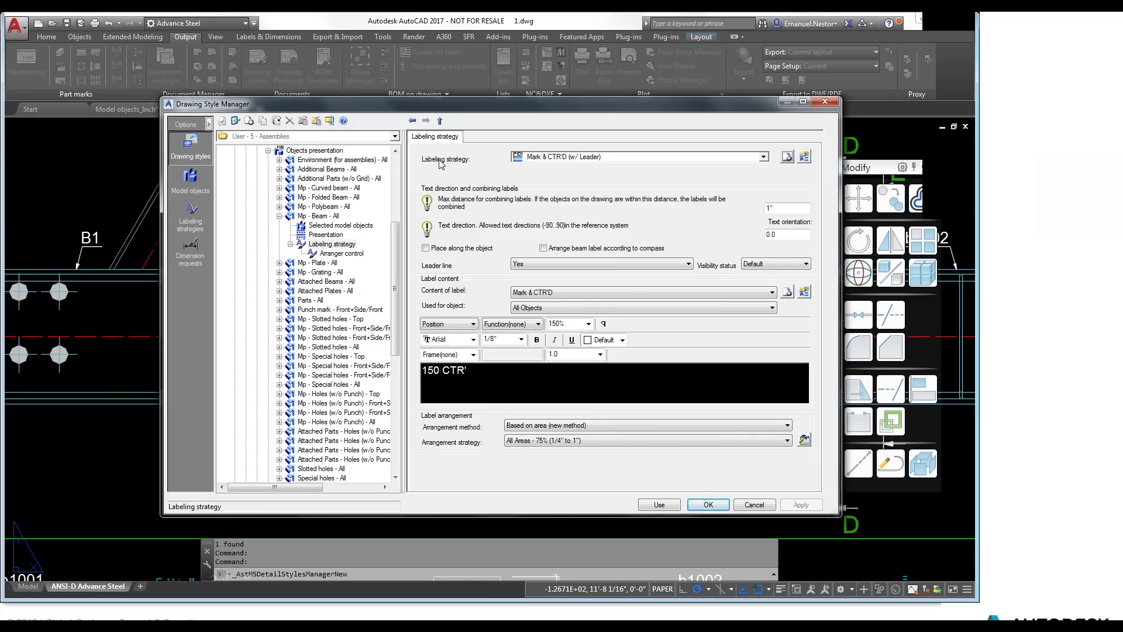
# Switch to PowerPoint, end the running slide show, and return to the Drawing Style Manager in Advance Steel.
pyautogui.moveTo(503, 619)
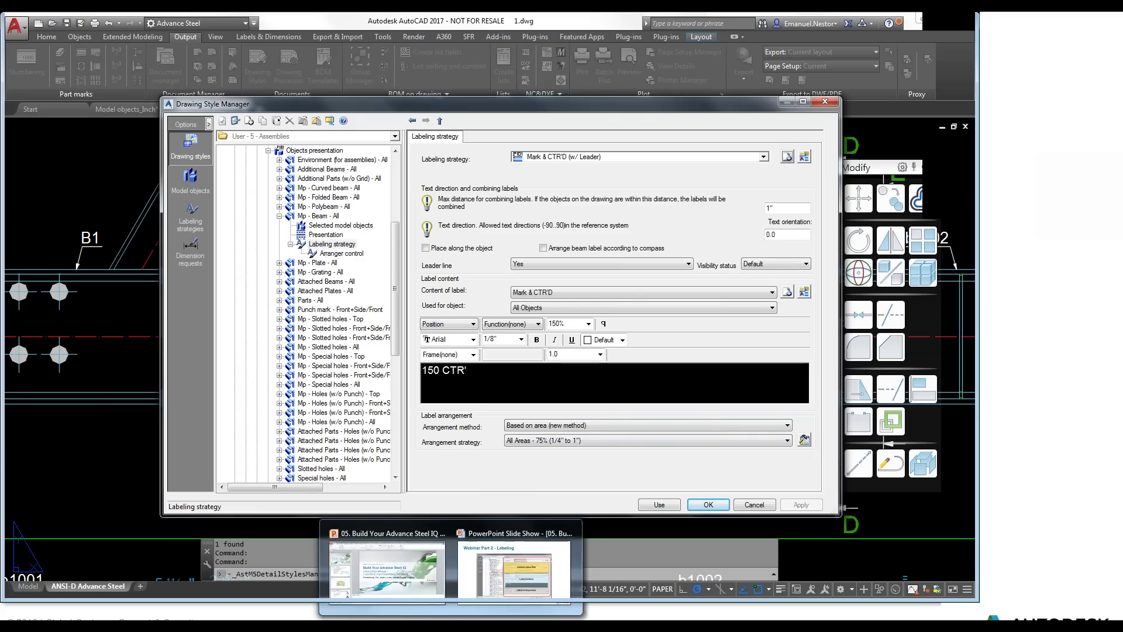
pyautogui.click(498, 577)
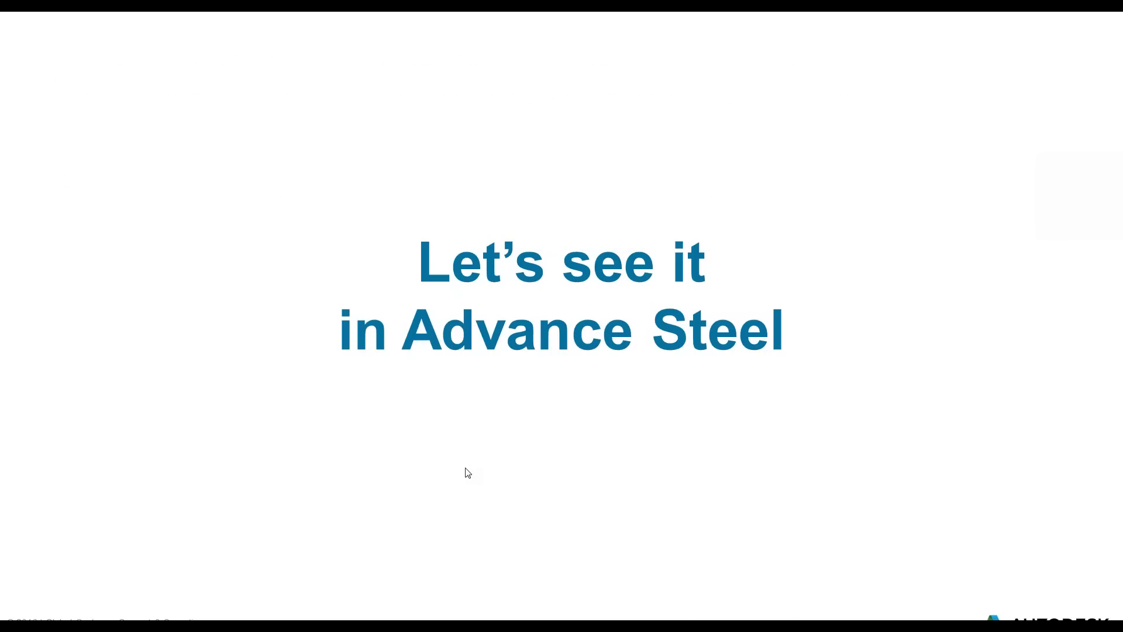
pyautogui.press('Left')
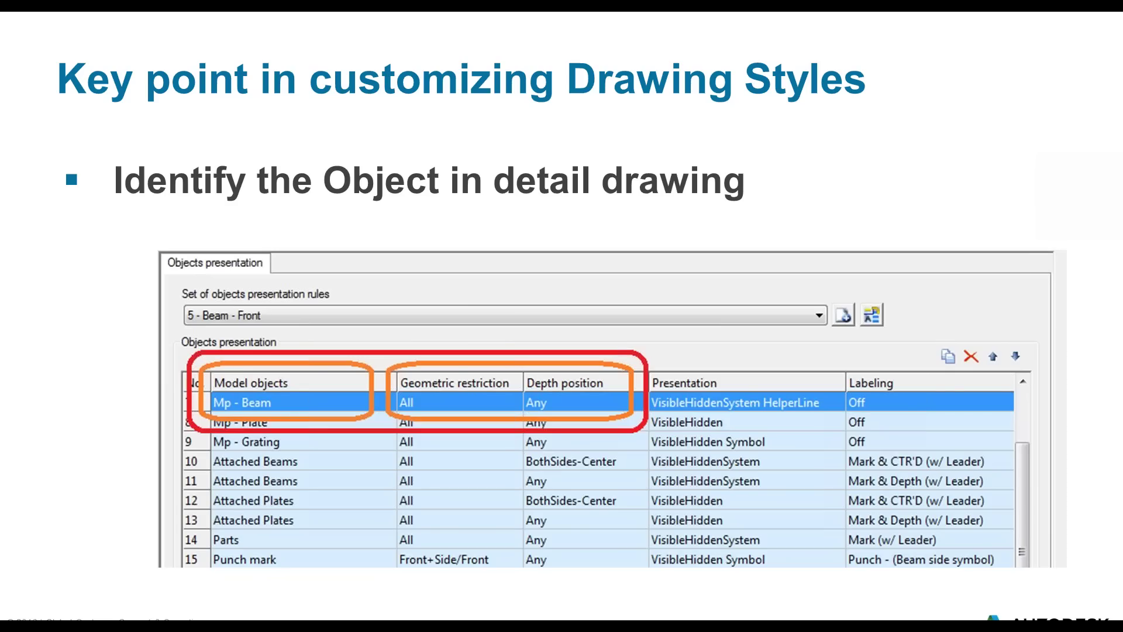
pyautogui.press('Escape')
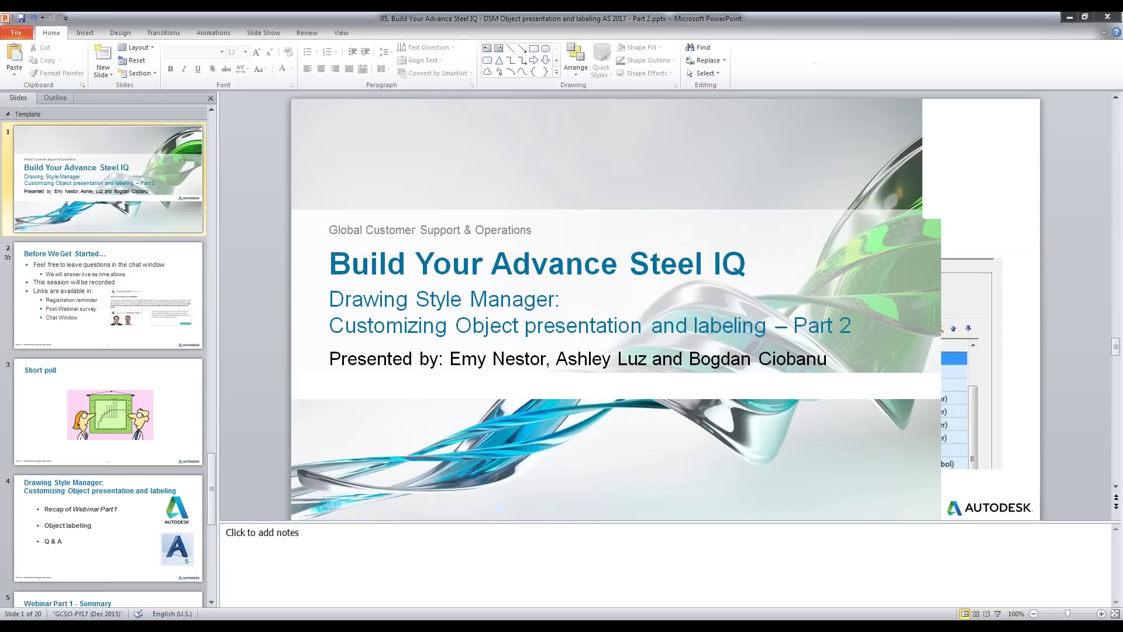
pyautogui.moveTo(487, 624)
pyautogui.click(529, 581)
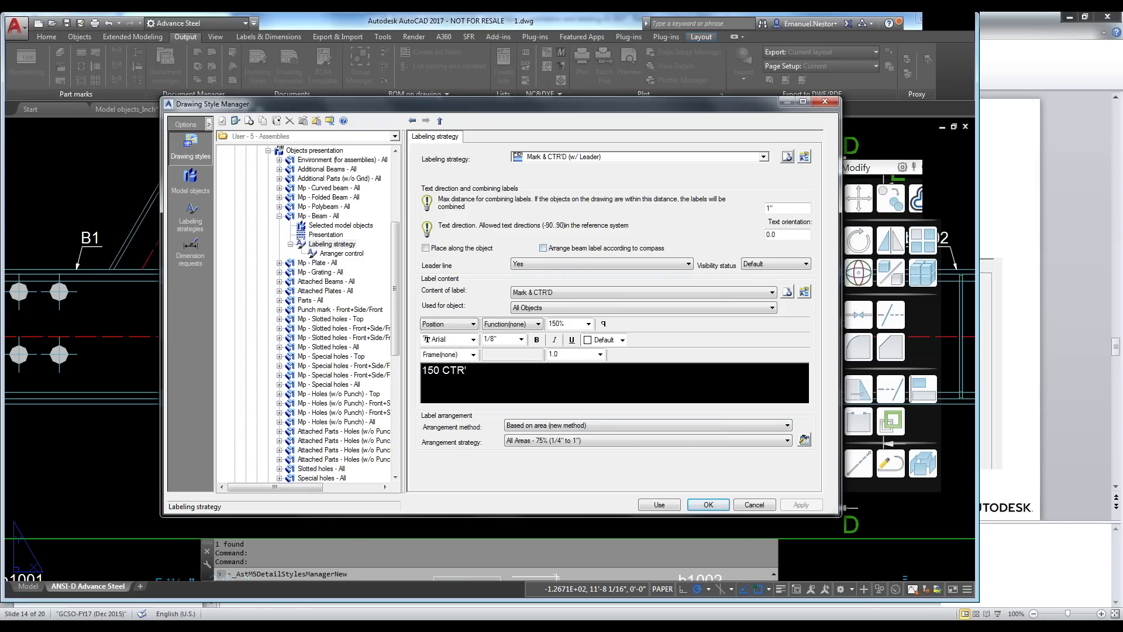
# Confirm the drawing style settings and close the 1.dwg detail drawing.
pyautogui.click(708, 504)
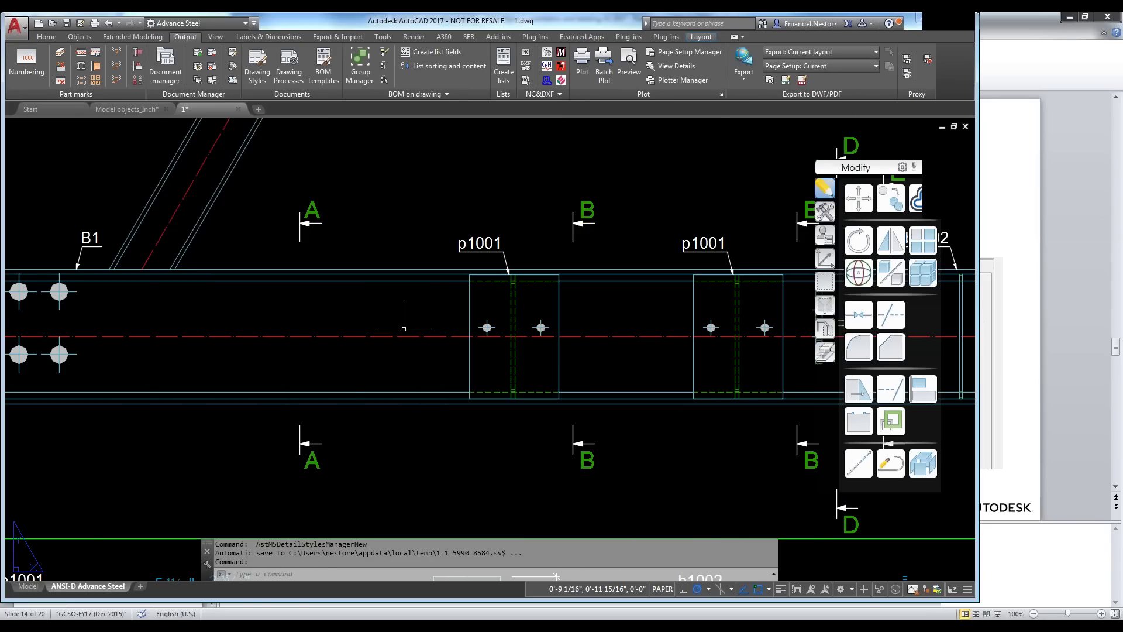
pyautogui.scroll(-5, 404, 329)
pyautogui.press('Escape')
pyautogui.press('Escape')
pyautogui.click(238, 109)
pyautogui.click(487, 339)
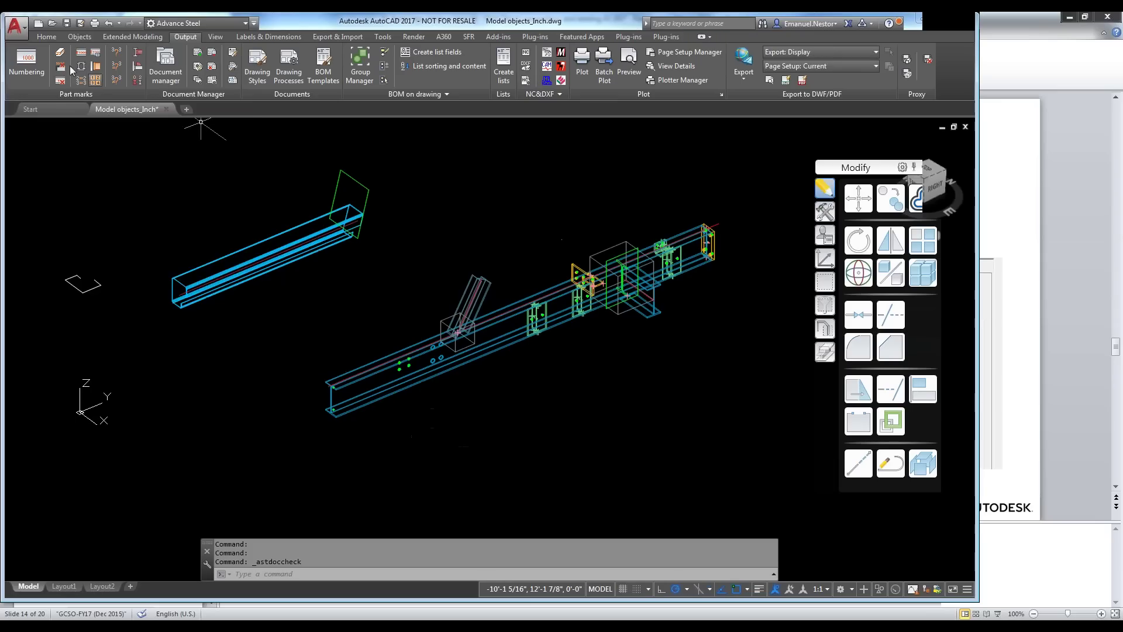
# Open the recent document AS_Full-Model_1.dwg.
pyautogui.click(16, 27)
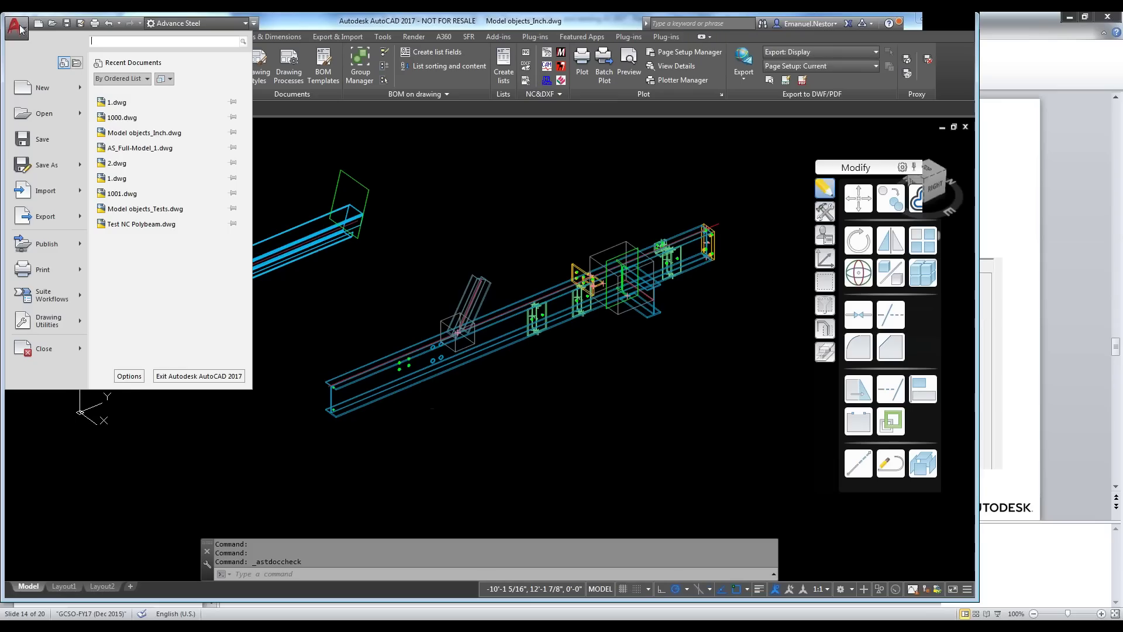
pyautogui.click(120, 150)
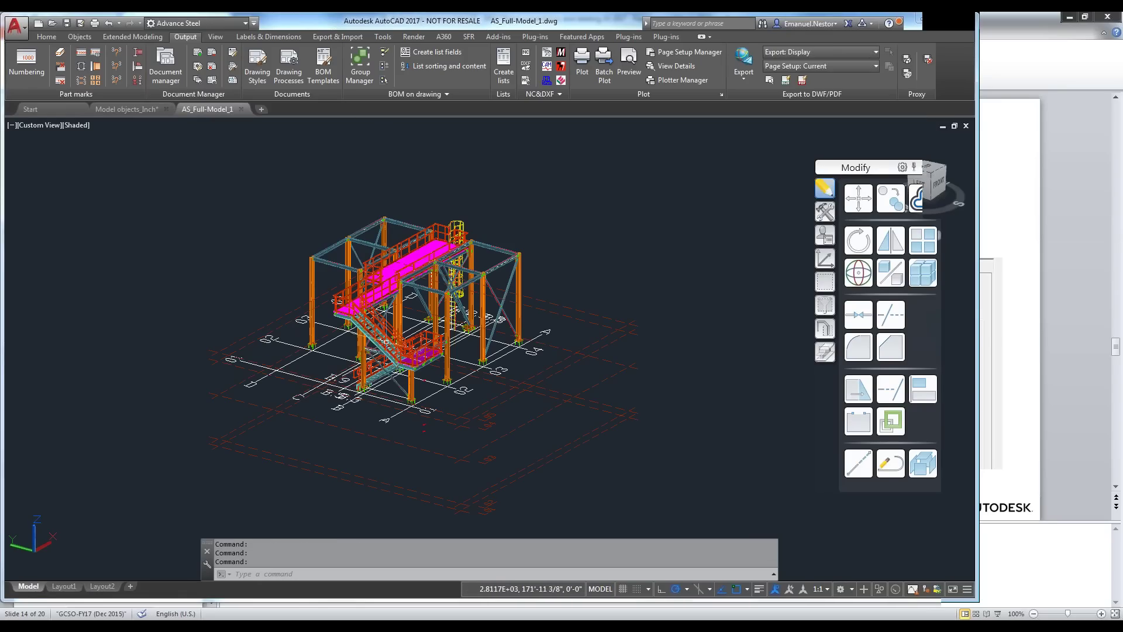
pyautogui.scroll(2, 327, 281)
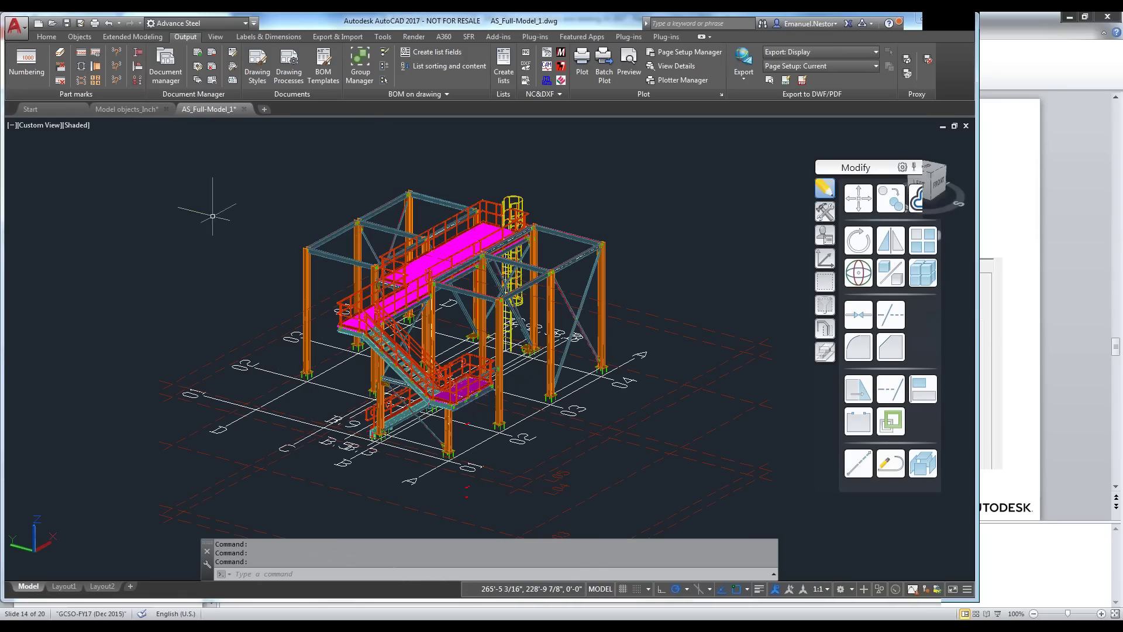
# Open the 3D view detail drawing 1.dwg from the project details in the Document Manager.
pyautogui.click(174, 67)
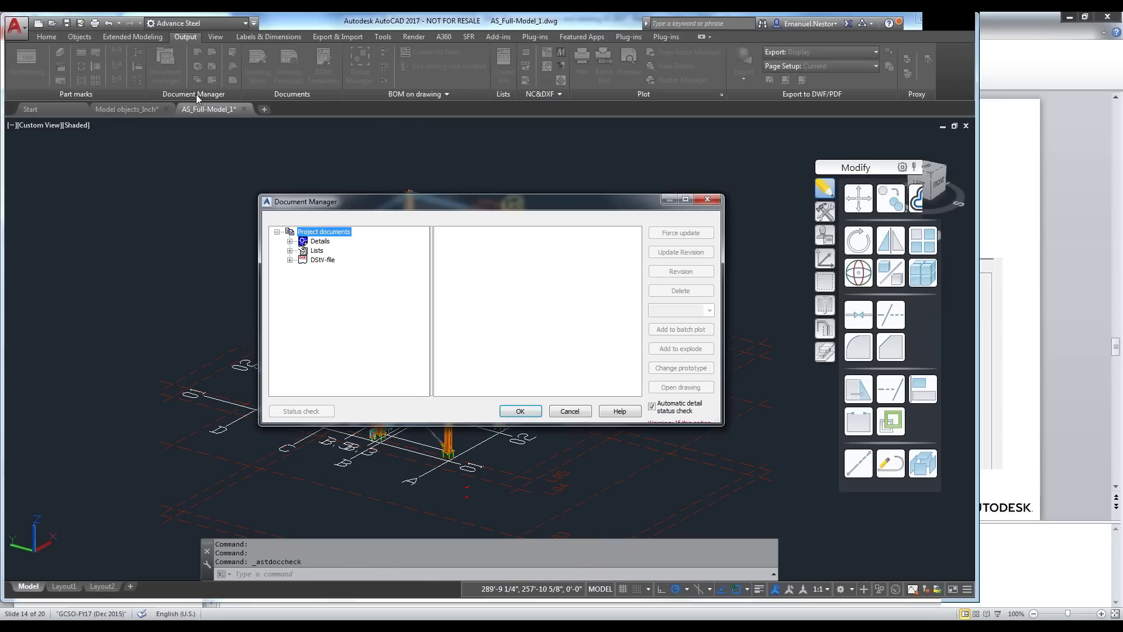
pyautogui.doubleClick(320, 241)
pyautogui.click(337, 250)
pyautogui.press('Return')
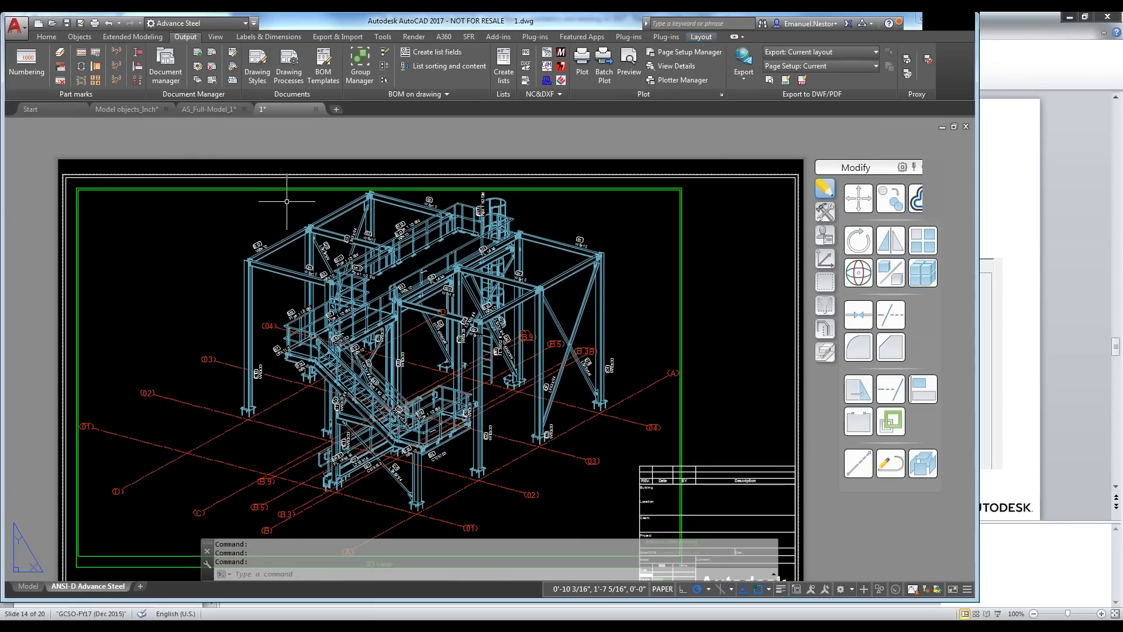
# Examine the labels in the 3D view drawing and check which drawing style the detail uses in its properties.
pyautogui.scroll(3, 273, 260)
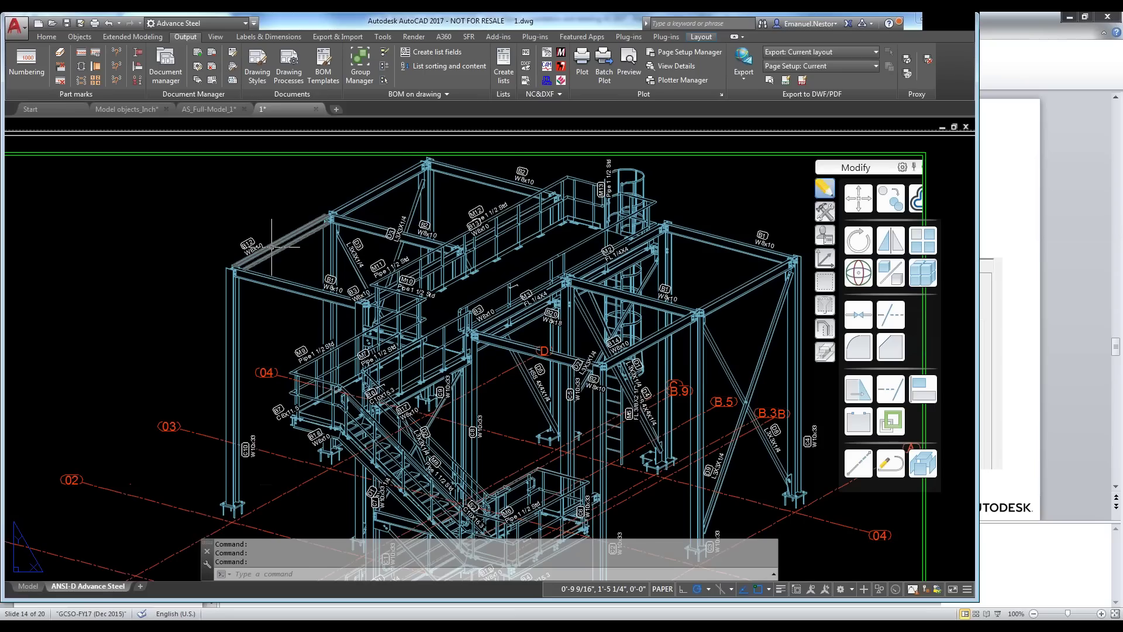
pyautogui.moveTo(295, 225); pyautogui.dragTo(299, 249, button='middle')
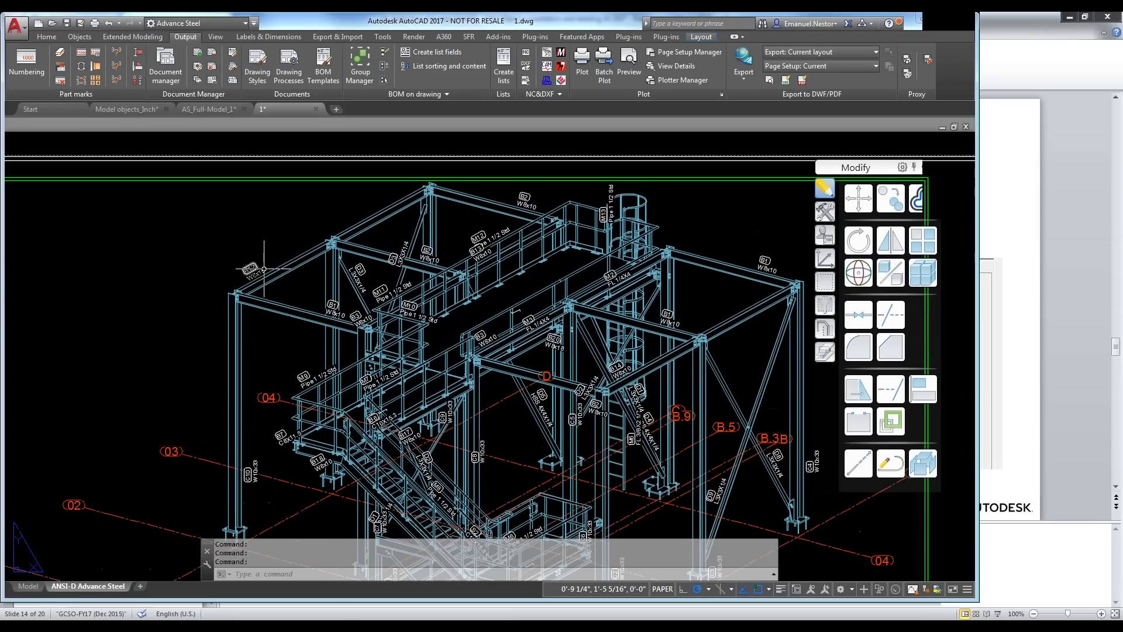
pyautogui.scroll(-3, 264, 268)
pyautogui.doubleClick(105, 268)
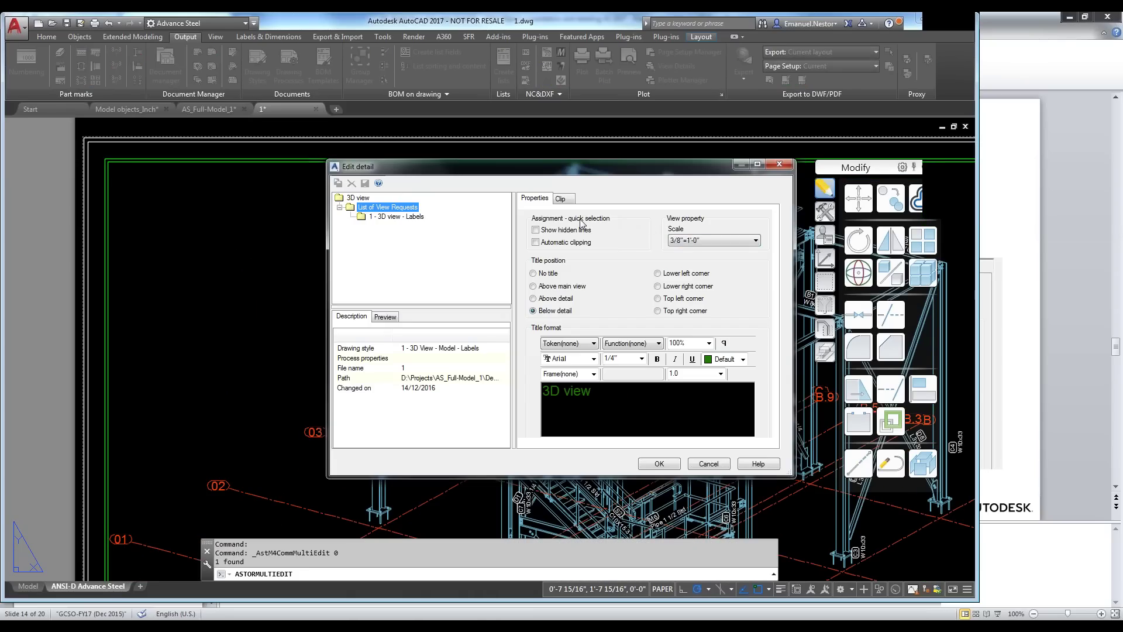
pyautogui.click(359, 350)
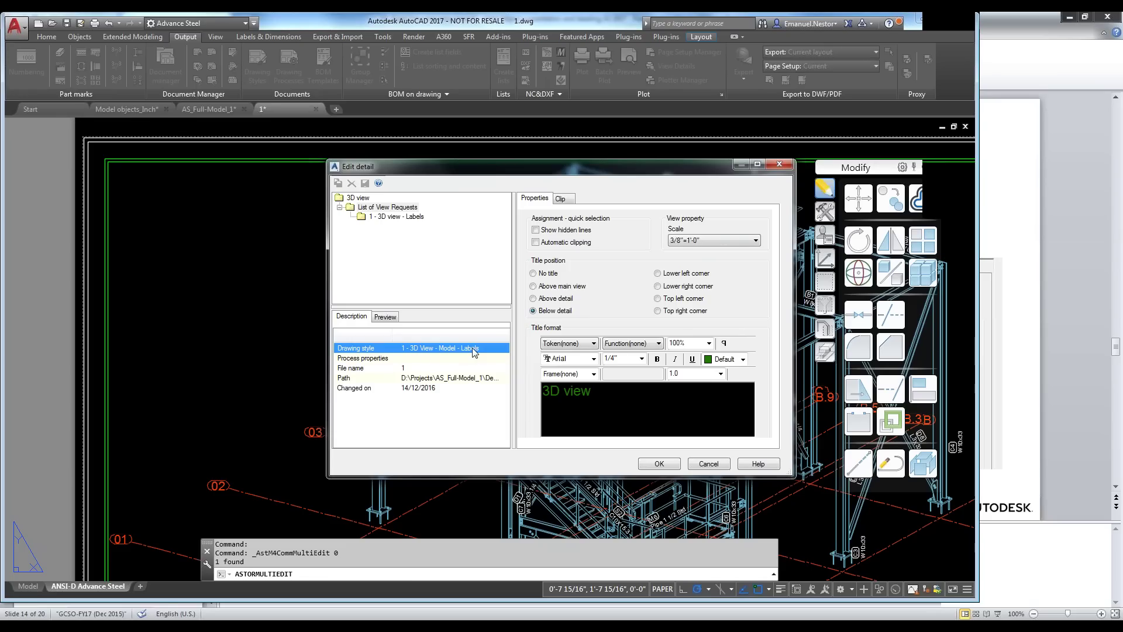
pyautogui.click(659, 463)
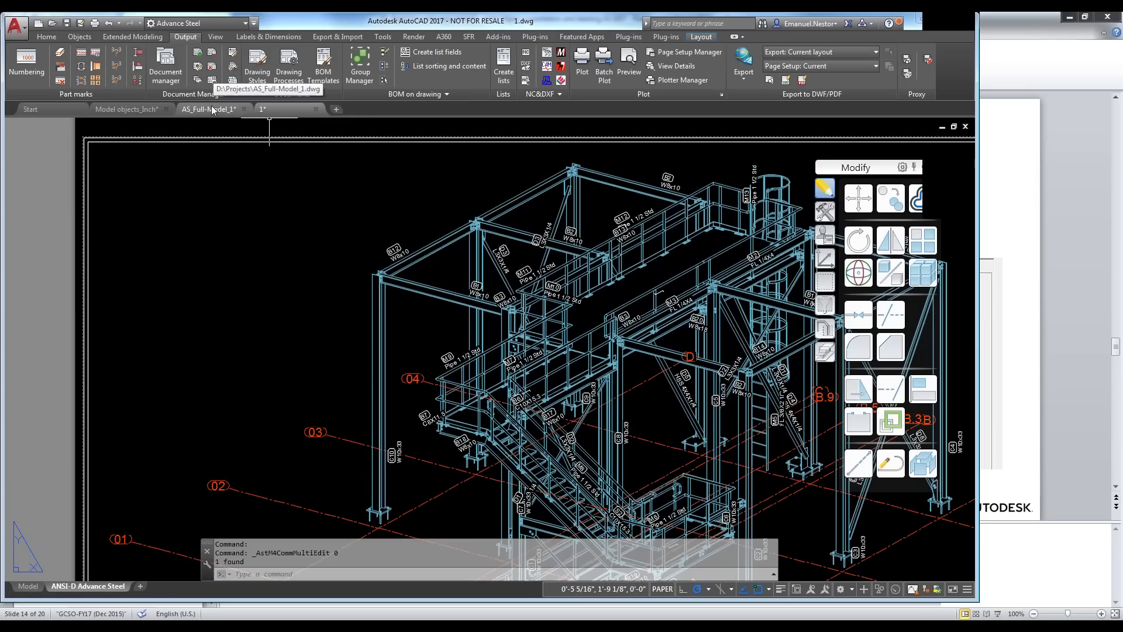
# Return to the AS_Full-Model_1 model, leaving the 3D view drawing open.
pyautogui.moveTo(213, 110)
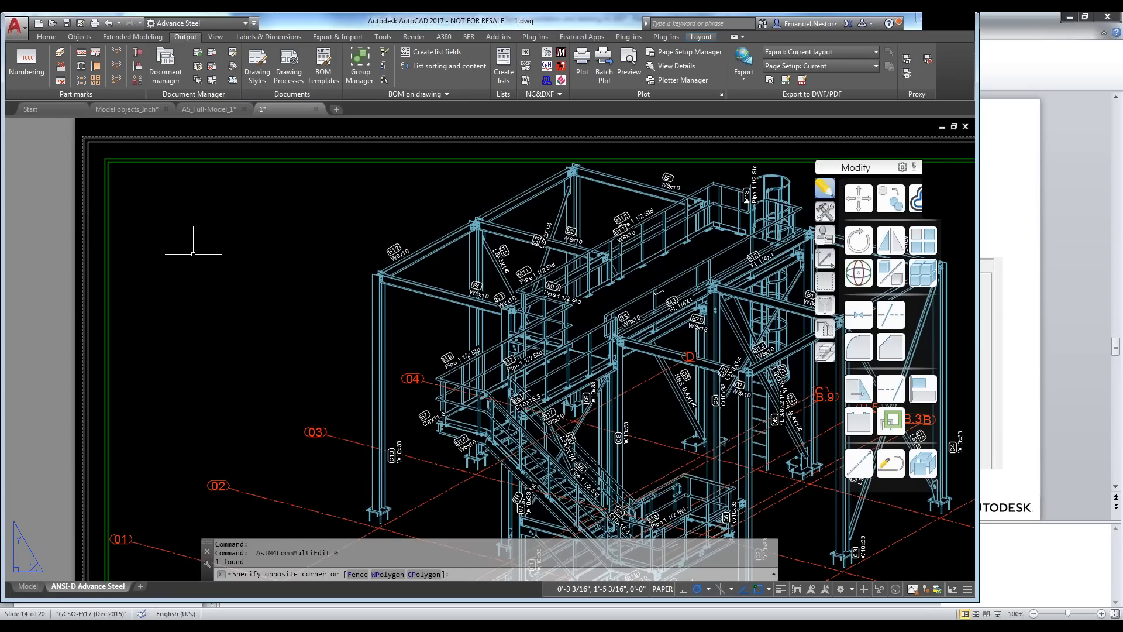
pyautogui.click(188, 244)
pyautogui.click(209, 110)
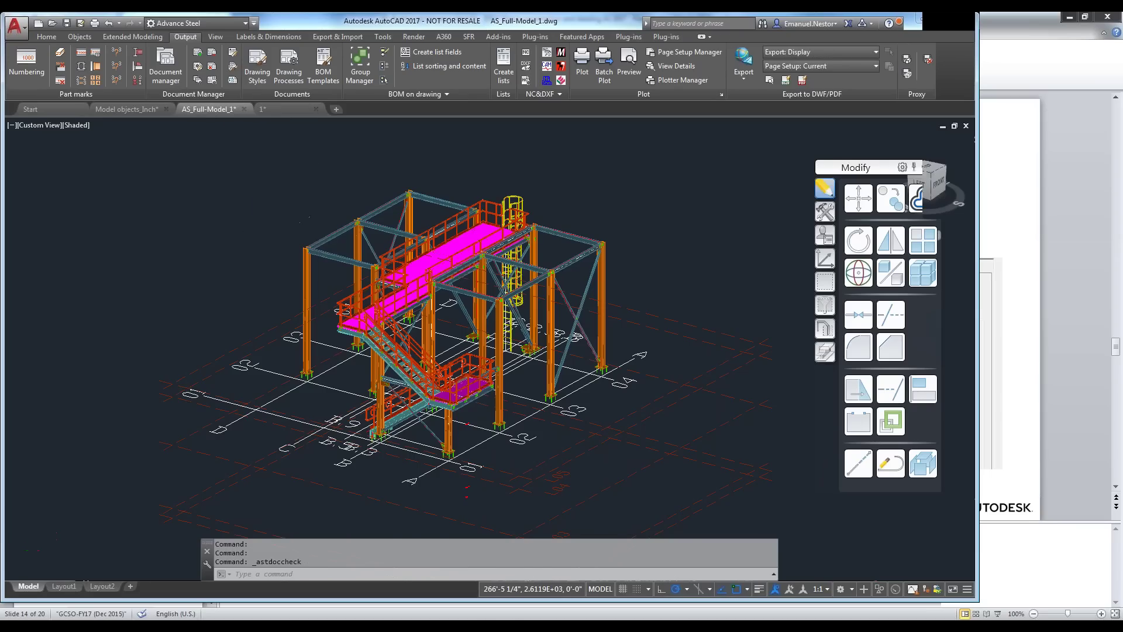
# In the Drawing Style Manager, find the user drawing style 1 - 3D View - Model - Labels under 1 - GA 3D View.
pyautogui.scroll(4, 291, 238)
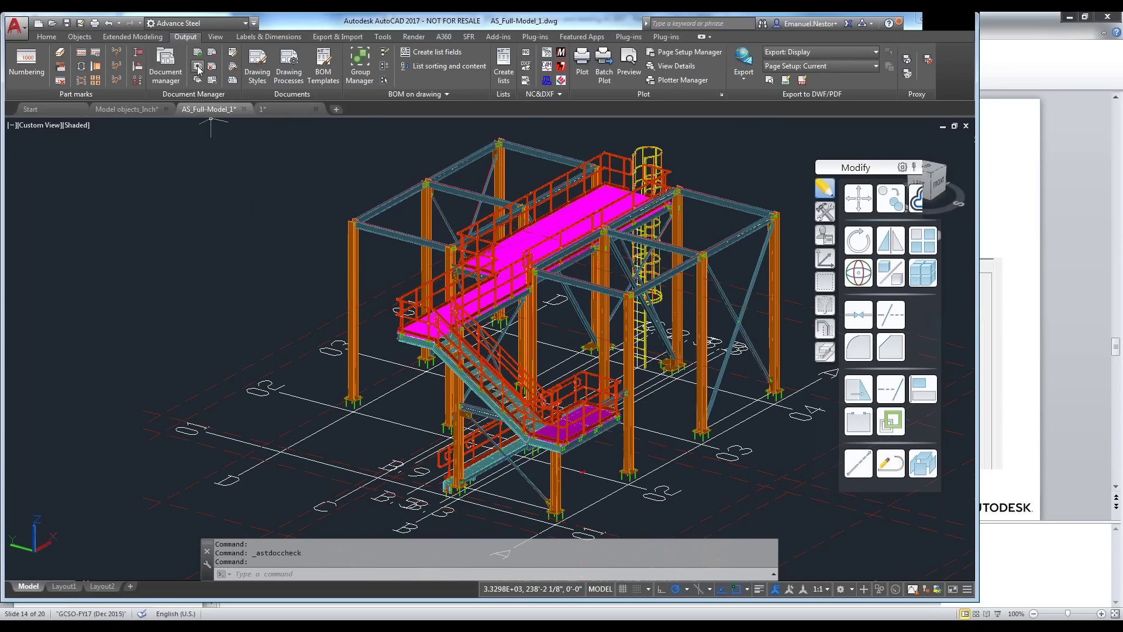
pyautogui.click(199, 69)
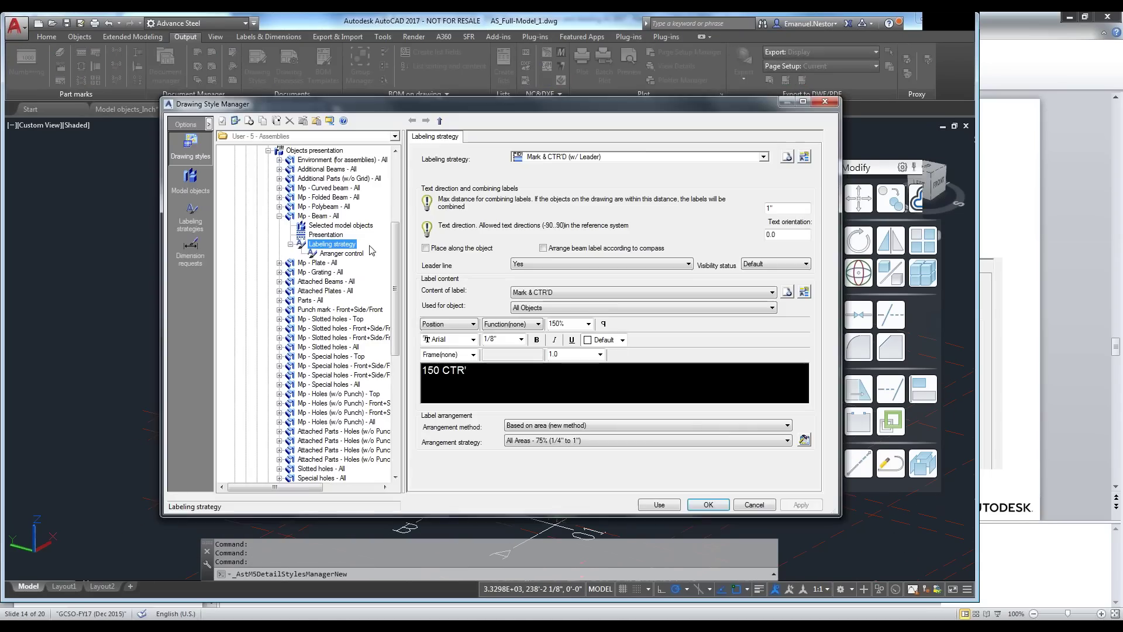
pyautogui.click(269, 150)
pyautogui.click(236, 182)
pyautogui.click(272, 187)
pyautogui.click(236, 188)
pyautogui.click(303, 198)
pyautogui.doubleClick(303, 198)
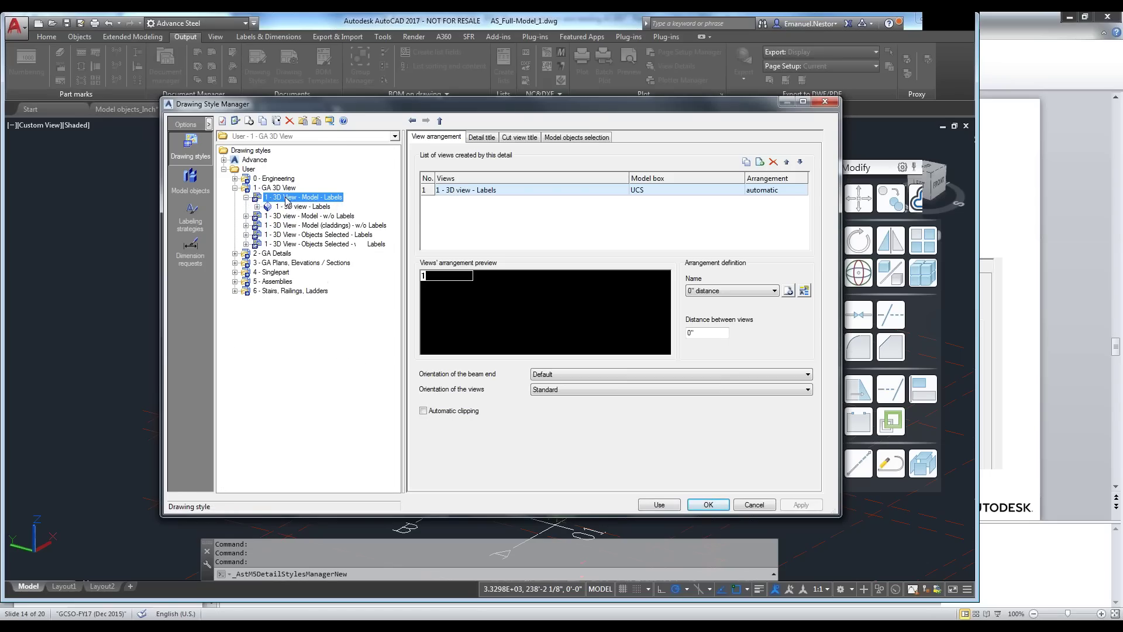
# Review the objects presentation rules of the 1 - 3D view - Labels view, including the Mp rule, and close the manager.
pyautogui.doubleClick(302, 207)
pyautogui.doubleClick(310, 231)
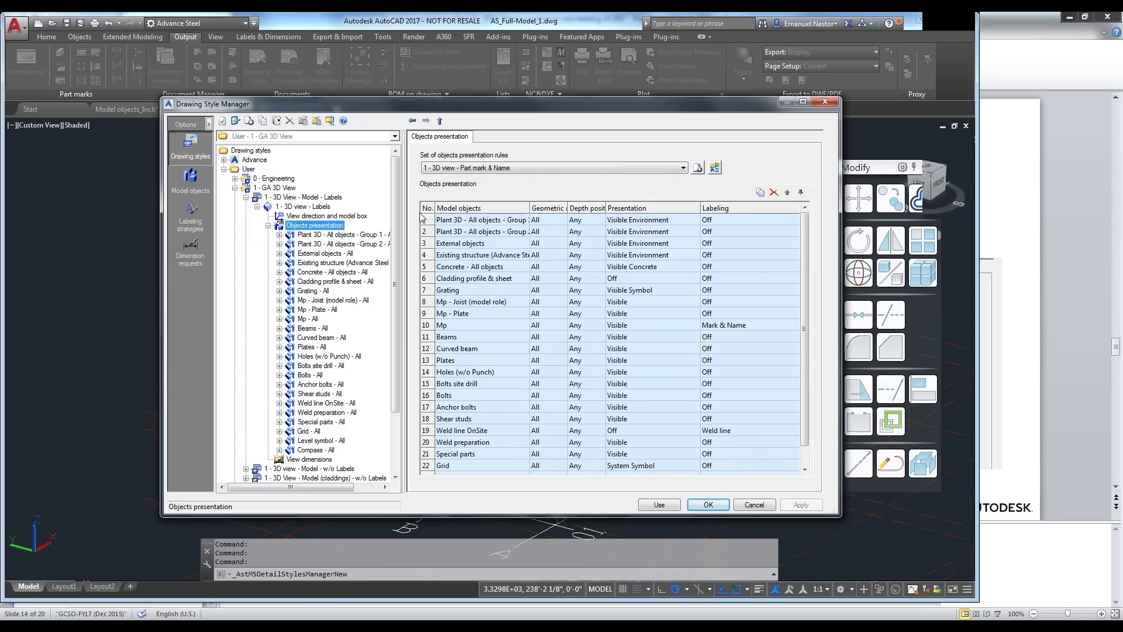
pyautogui.click(432, 326)
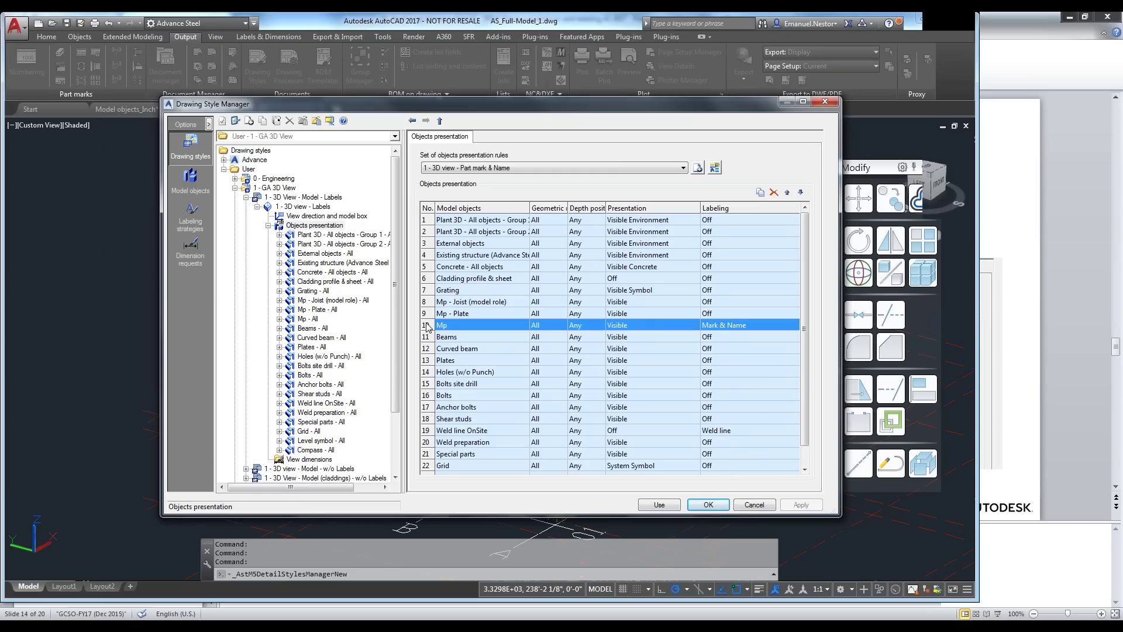
pyautogui.click(708, 505)
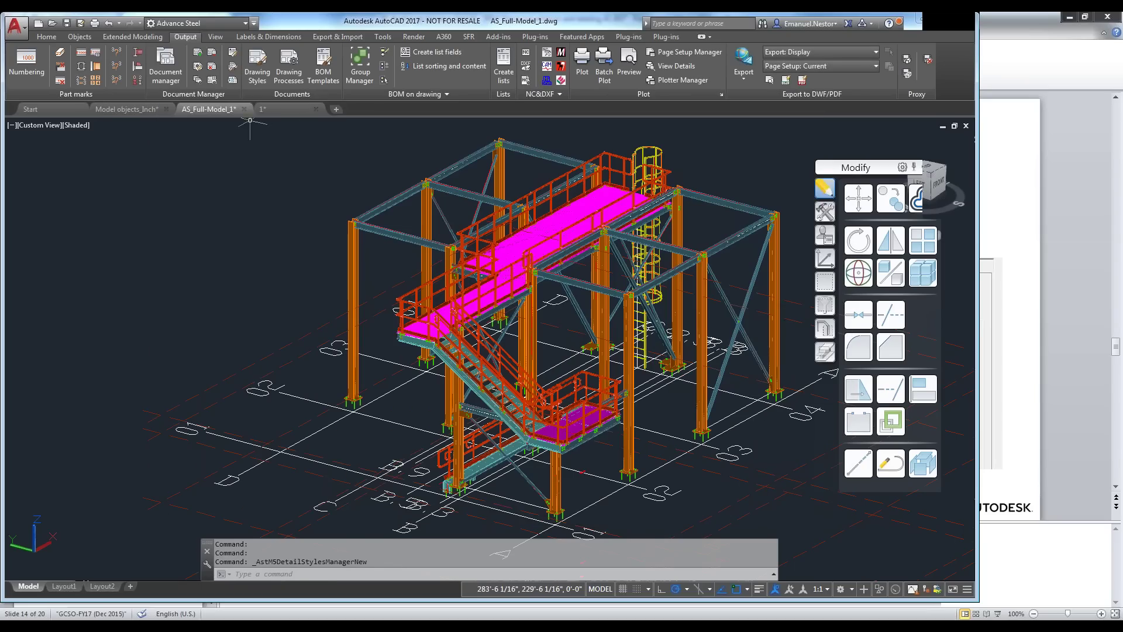
# Return to the 3D view drawing 1.dwg and examine how the beam labels are placed.
pyautogui.click(283, 110)
pyautogui.scroll(-3, 351, 251)
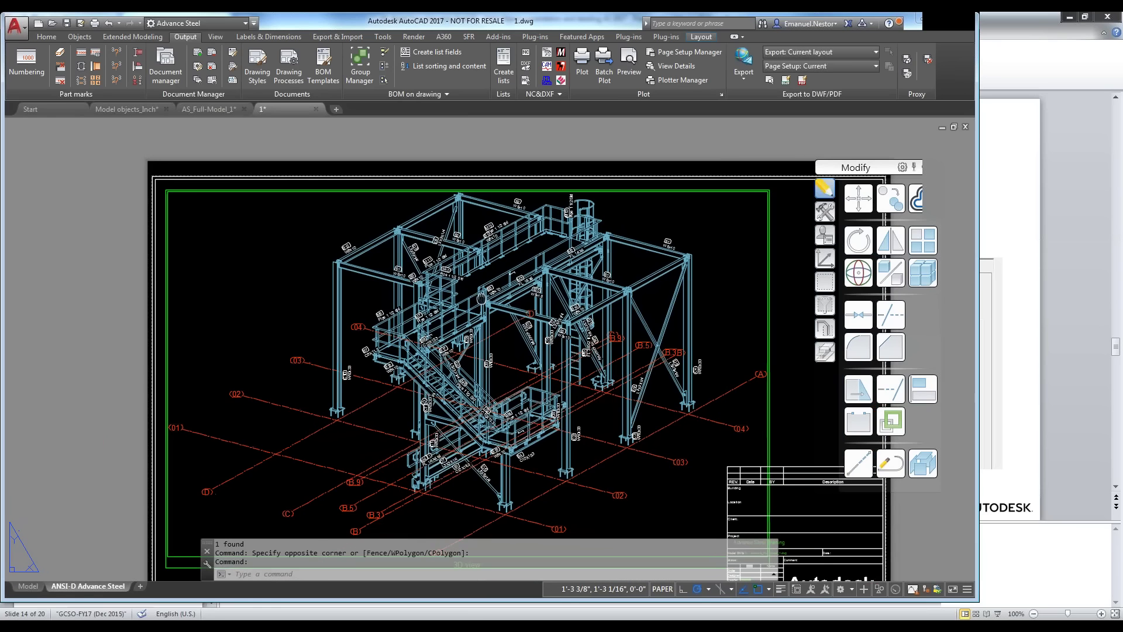
pyautogui.scroll(3, 349, 249)
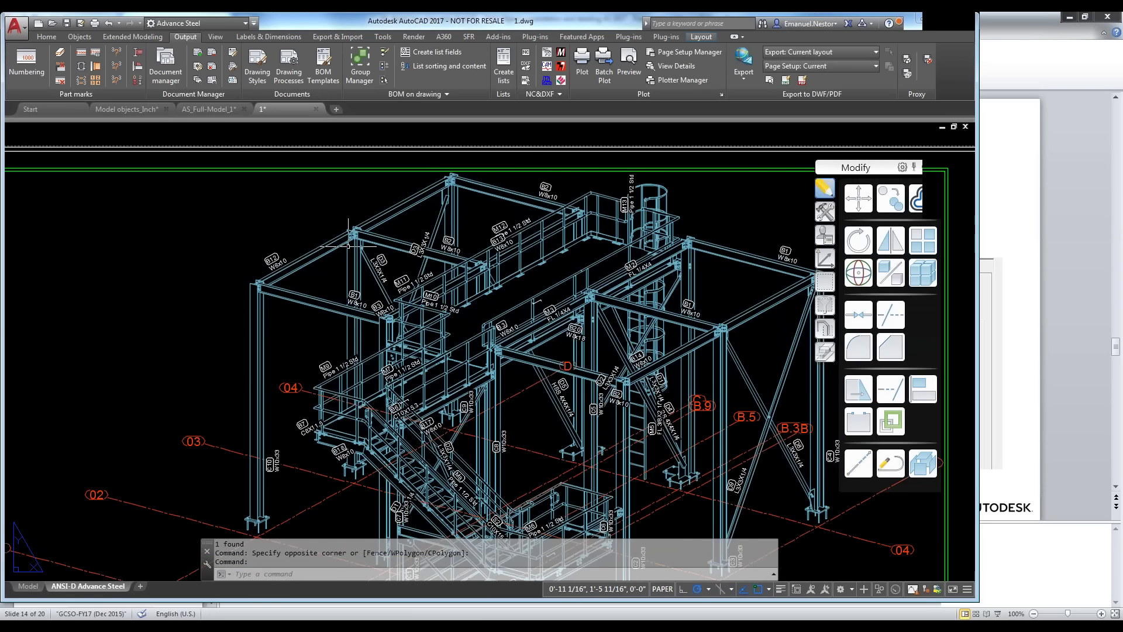
pyautogui.scroll(2, 348, 245)
pyautogui.scroll(-2, 410, 253)
pyautogui.scroll(-3, 421, 257)
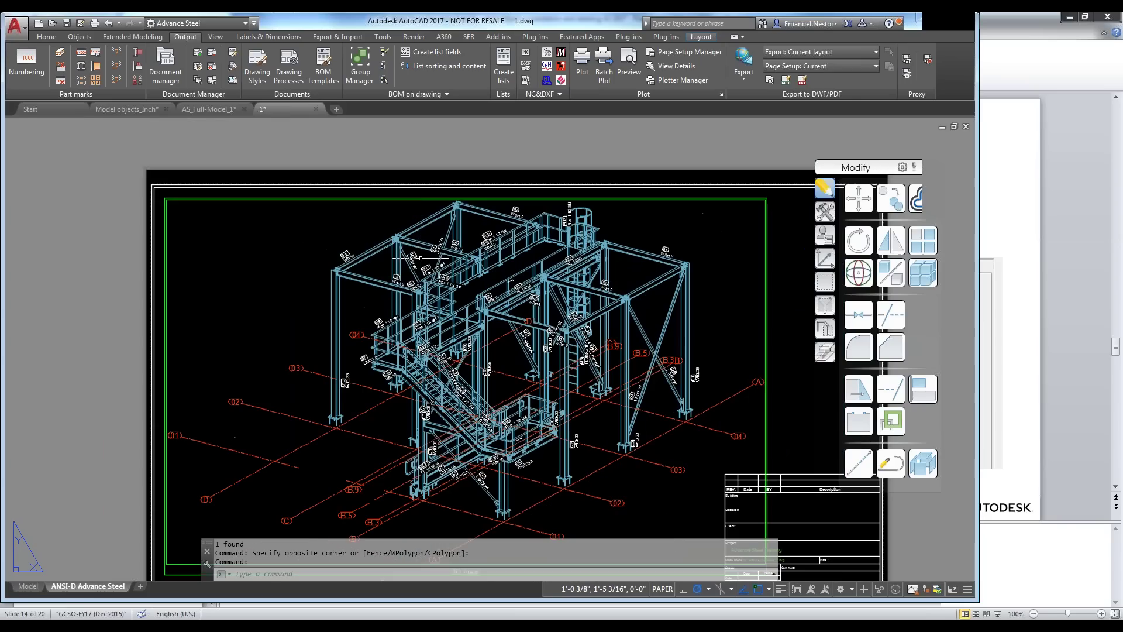
# Inspect the Mp rule's Mark & Name labeling strategy, including its compass-based beam label arrangement, and close the Drawing Style Manager.
pyautogui.click(198, 69)
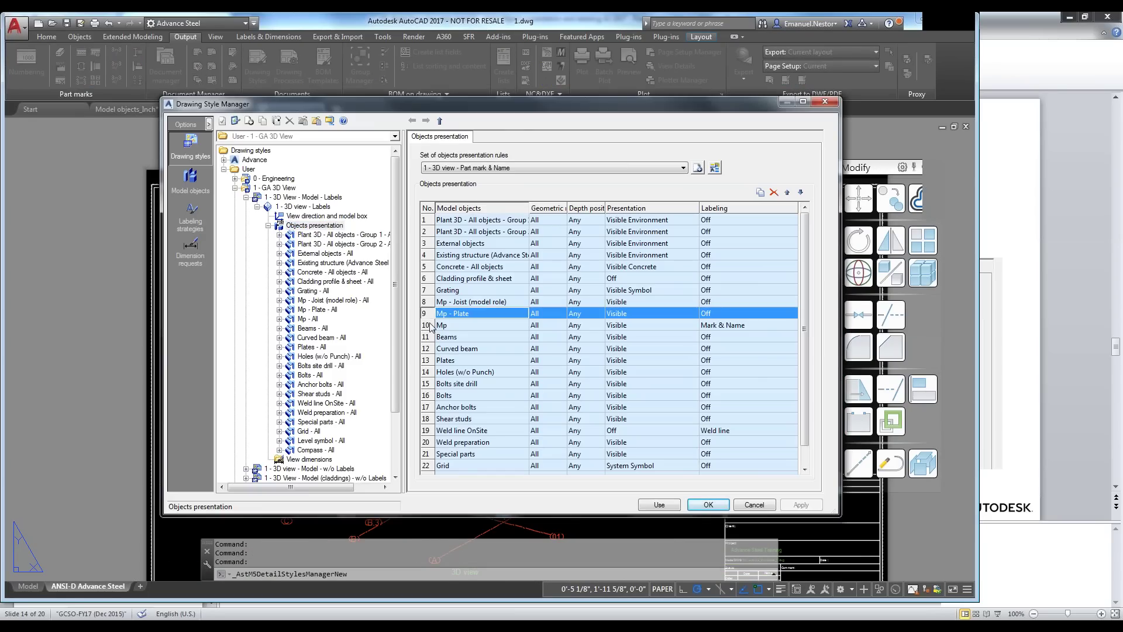
pyautogui.click(430, 325)
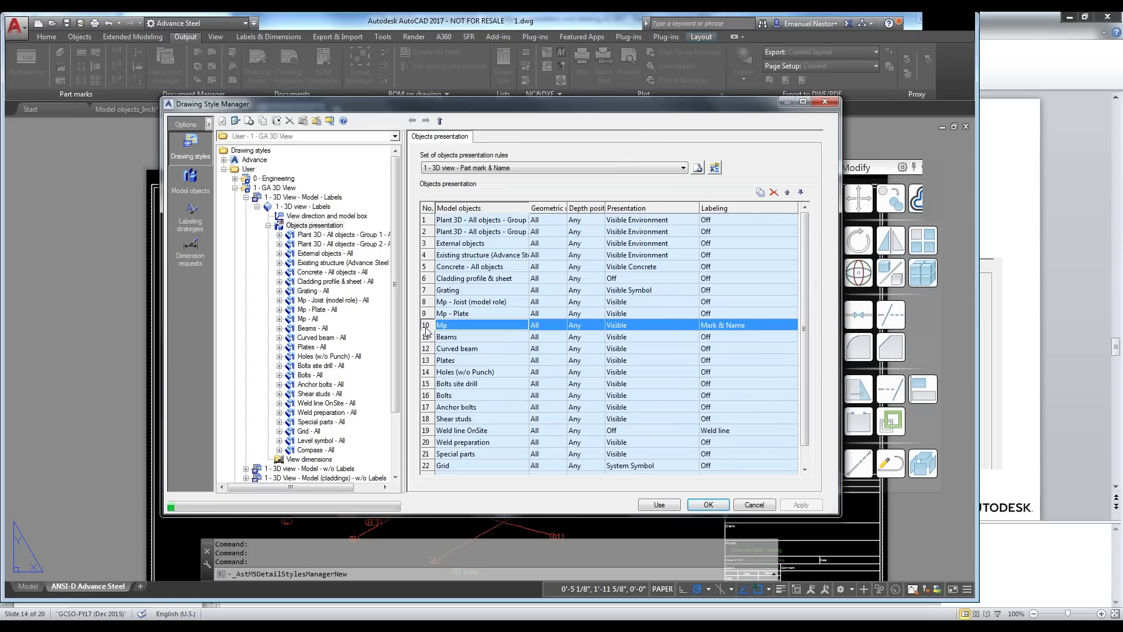
pyautogui.doubleClick(463, 325)
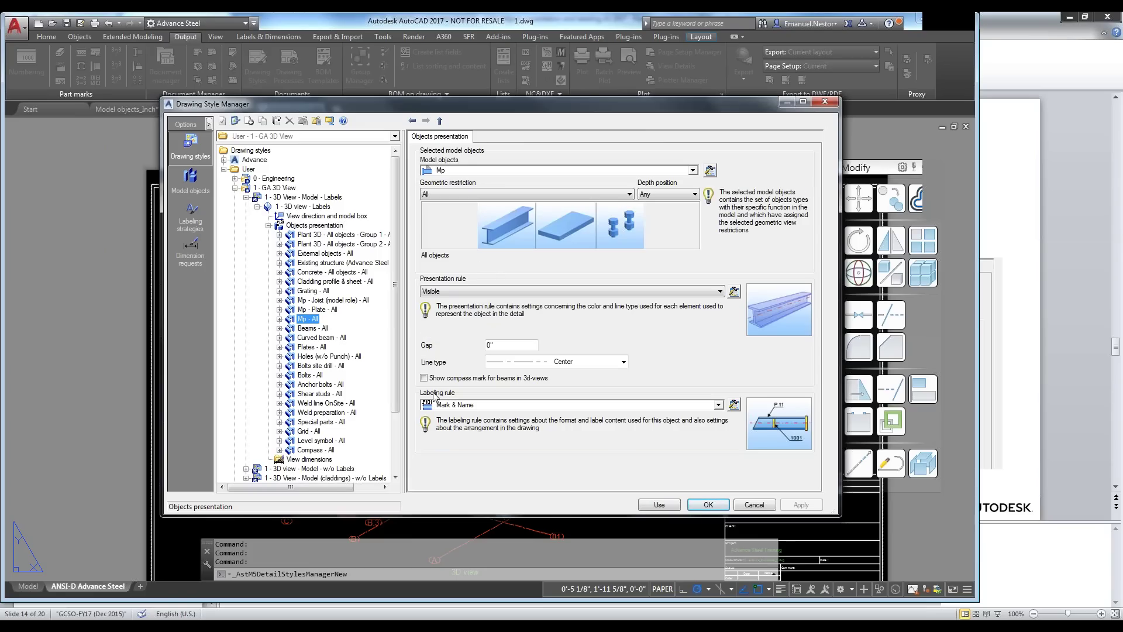
pyautogui.click(734, 405)
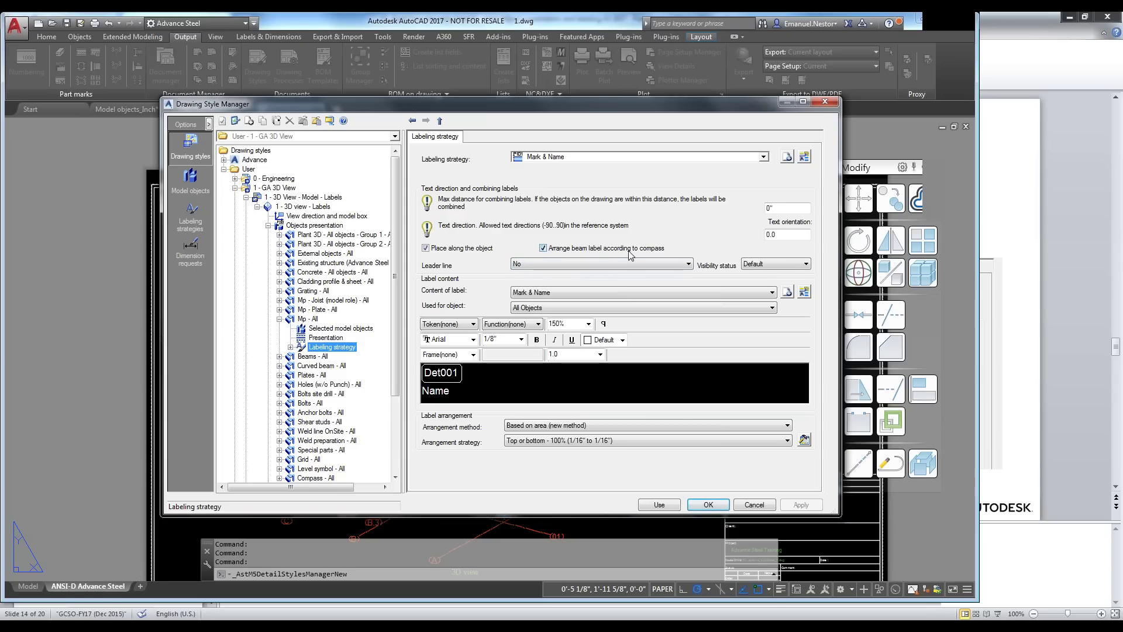
pyautogui.click(708, 505)
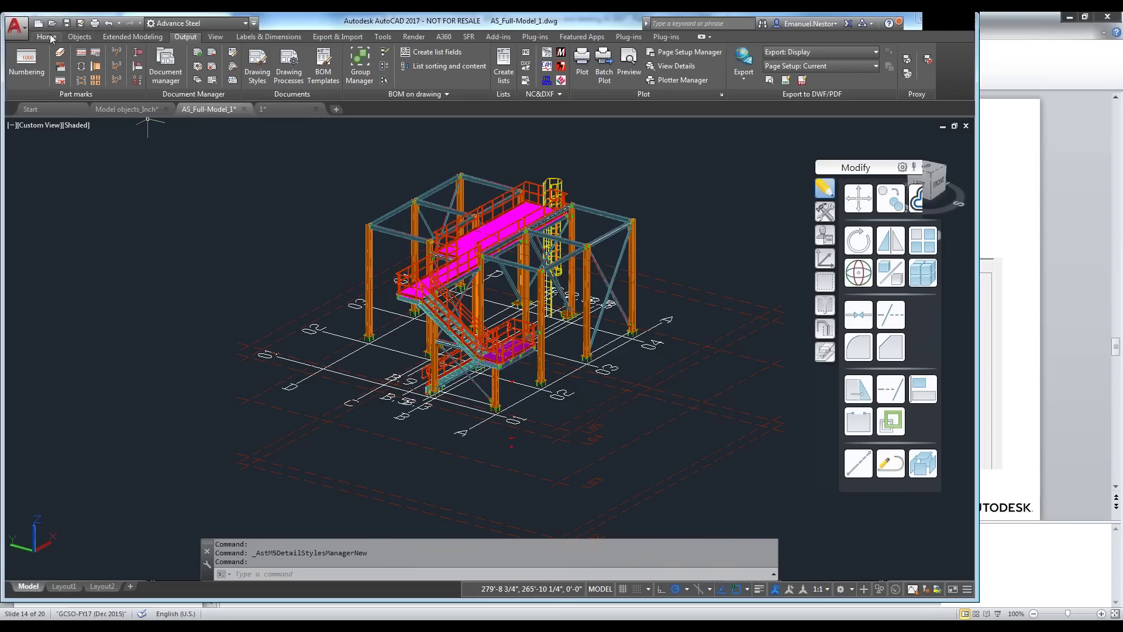
# Insert a compass in the open area beside the structure in AS_Full-Model_1 and save the model.
pyautogui.click(46, 37)
pyautogui.click(109, 80)
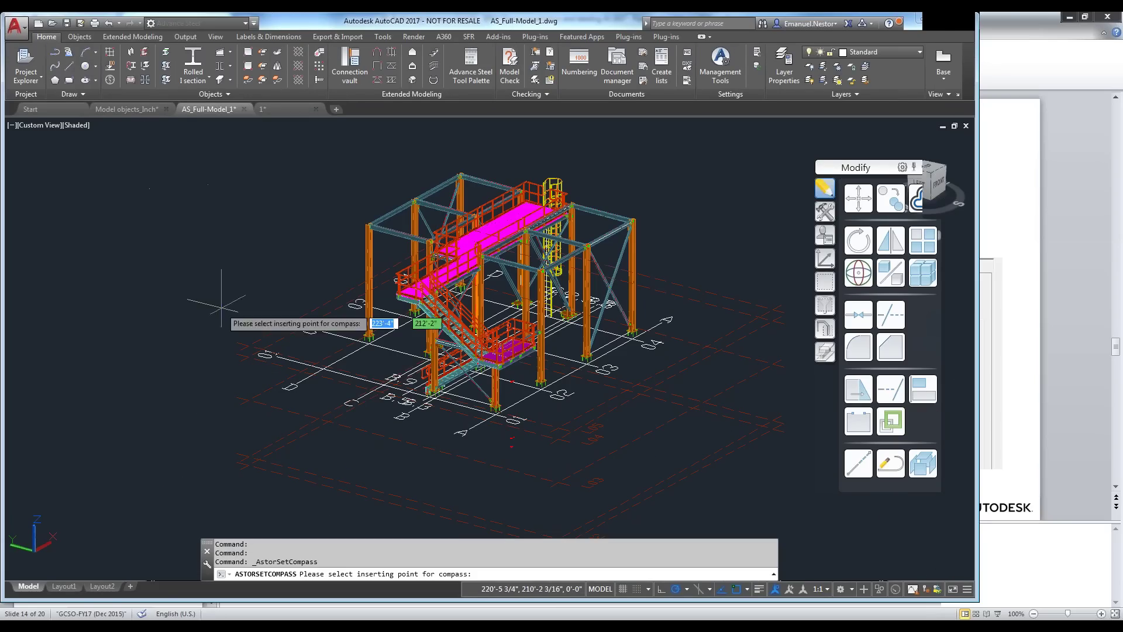
pyautogui.click(155, 415)
pyautogui.click(515, 186)
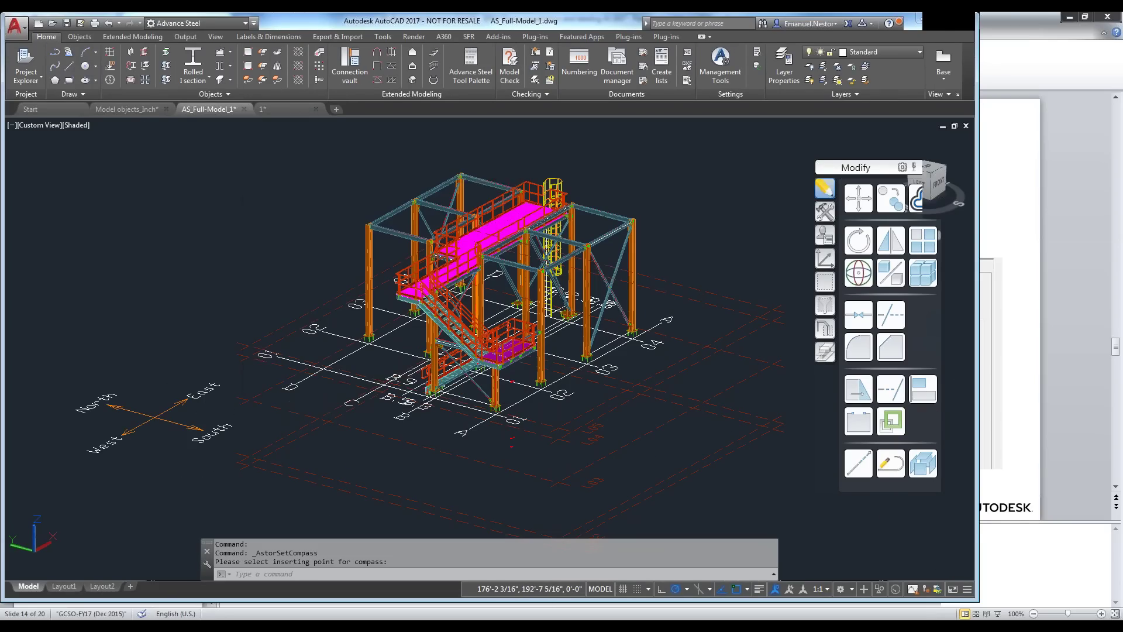
pyautogui.moveTo(230, 346); pyautogui.dragTo(328, 331, button='middle')
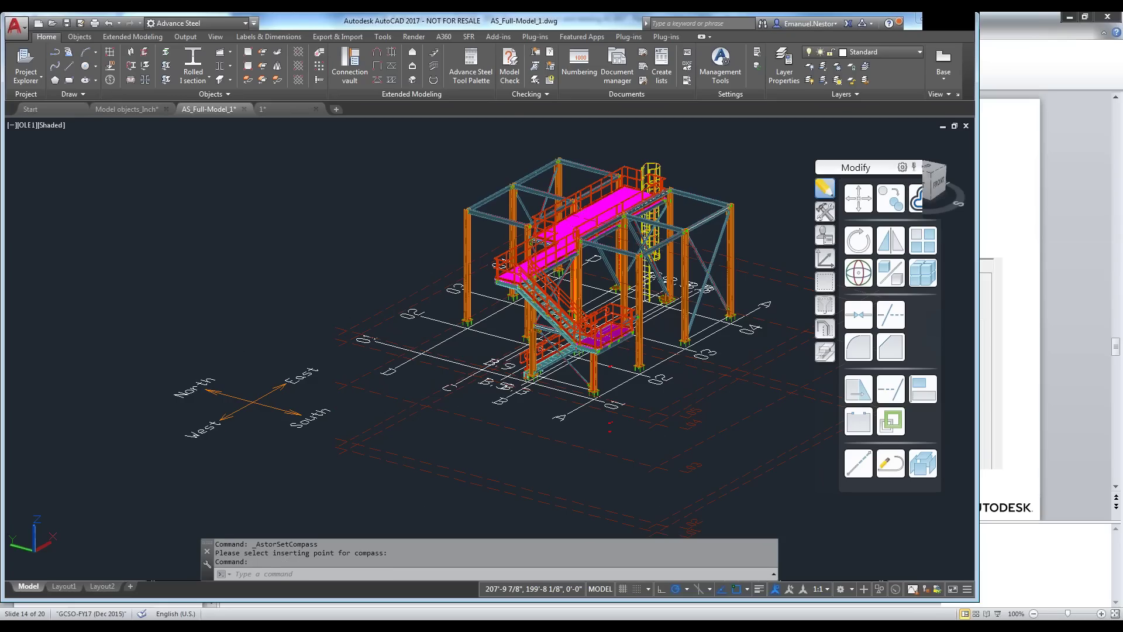
pyautogui.hotkey('ctrl', 's')
# Update the 3D view detail in drawing 1.dwg from the saved model.
pyautogui.click(285, 110)
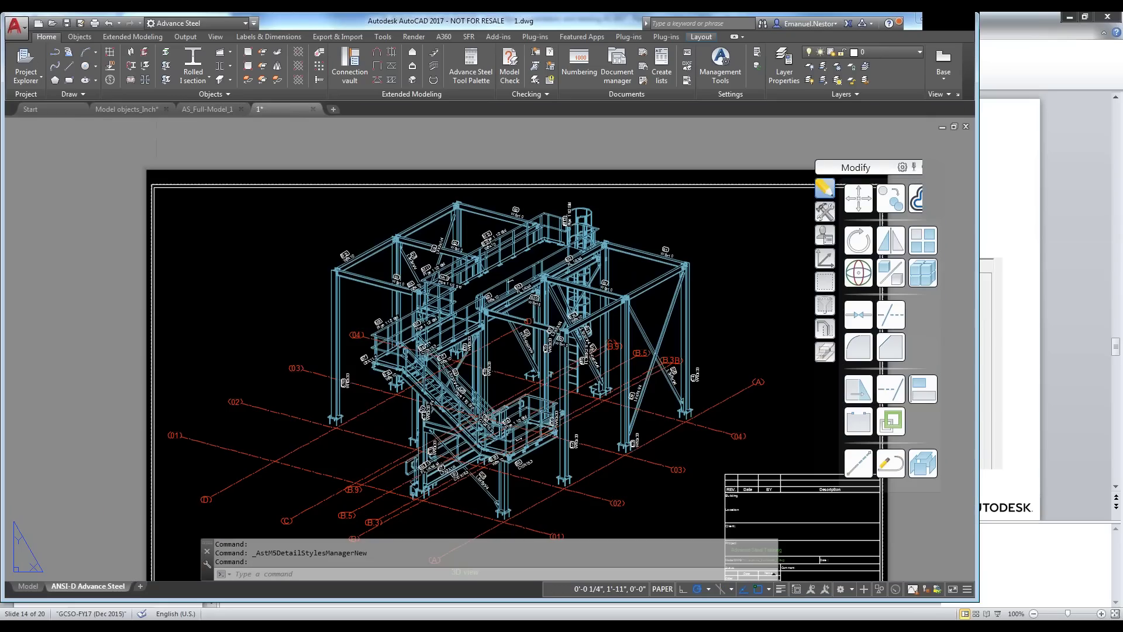
pyautogui.click(187, 37)
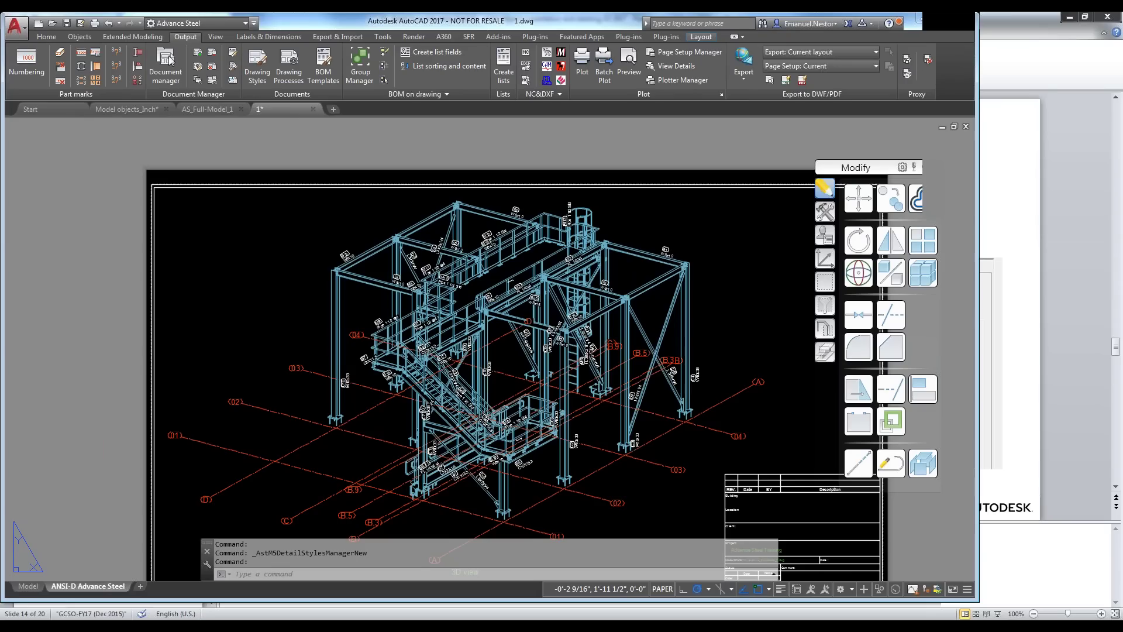
pyautogui.click(246, 36)
pyautogui.click(20, 64)
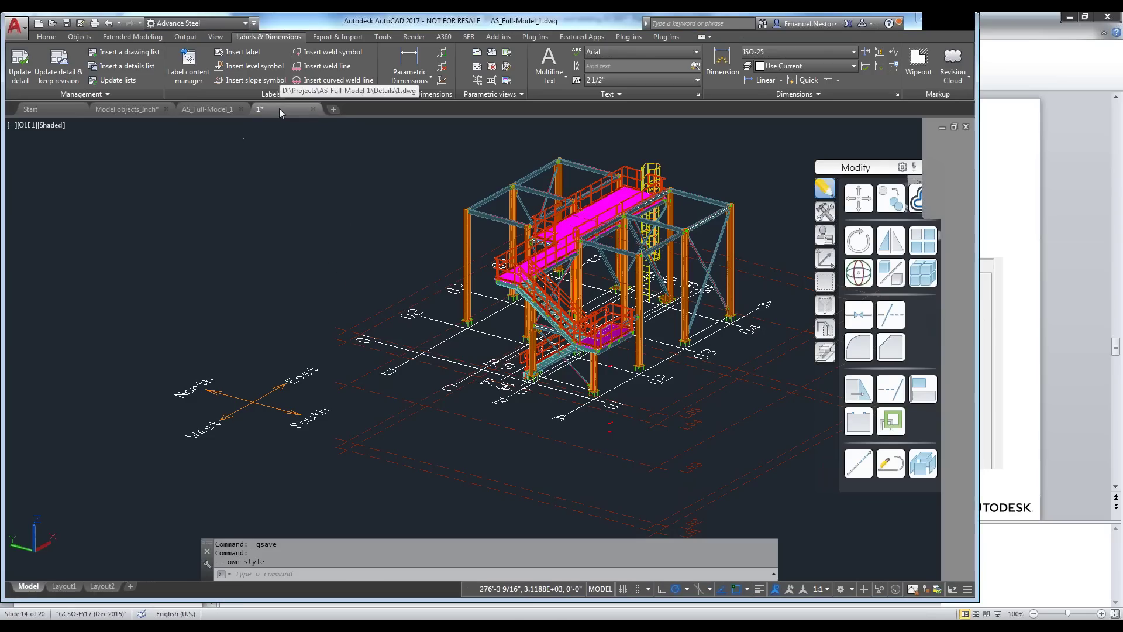
pyautogui.click(280, 111)
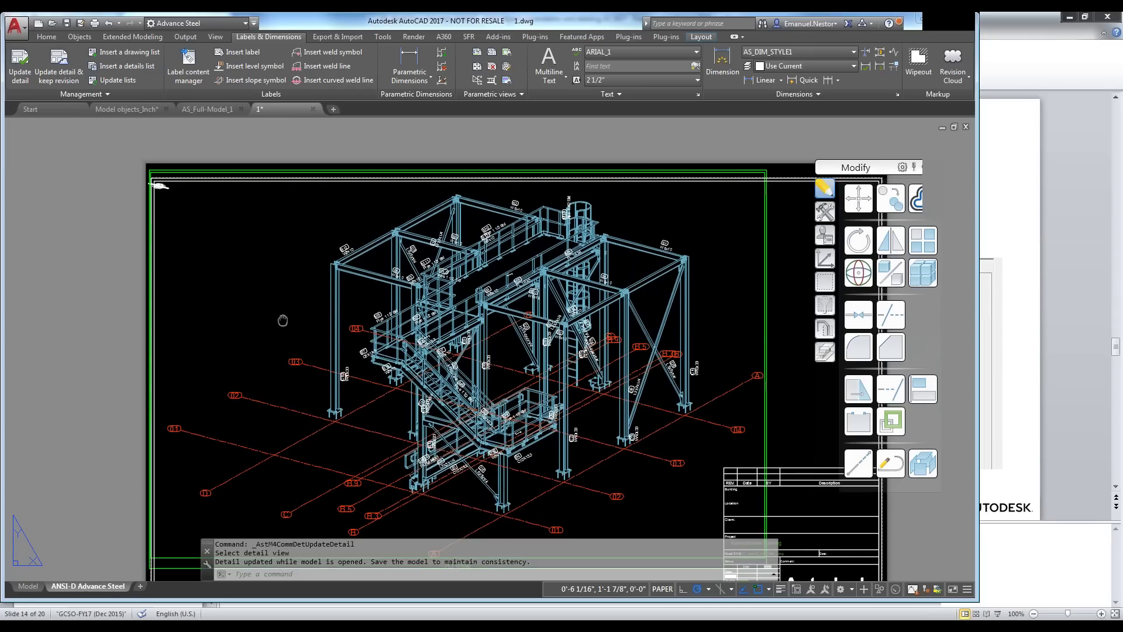
# Check the compass symbol and beam labels in the updated 3D view, and save the drawing.
pyautogui.scroll(5, 250, 208)
pyautogui.scroll(-5, 250, 208)
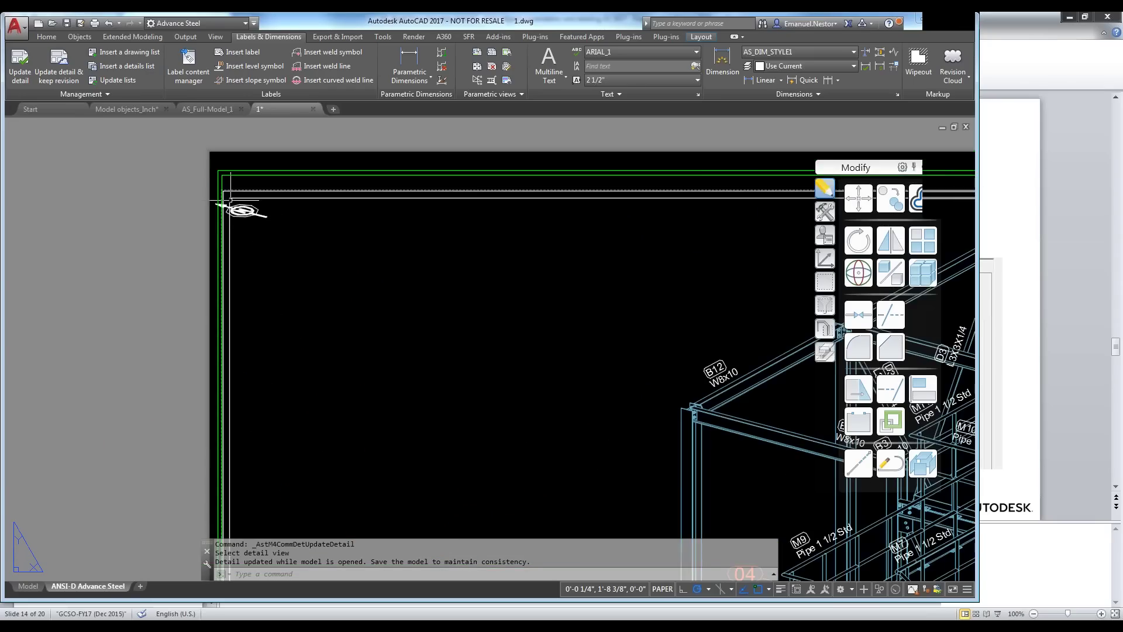
pyautogui.scroll(4, 433, 262)
pyautogui.moveTo(433, 263); pyautogui.dragTo(472, 270, button='middle')
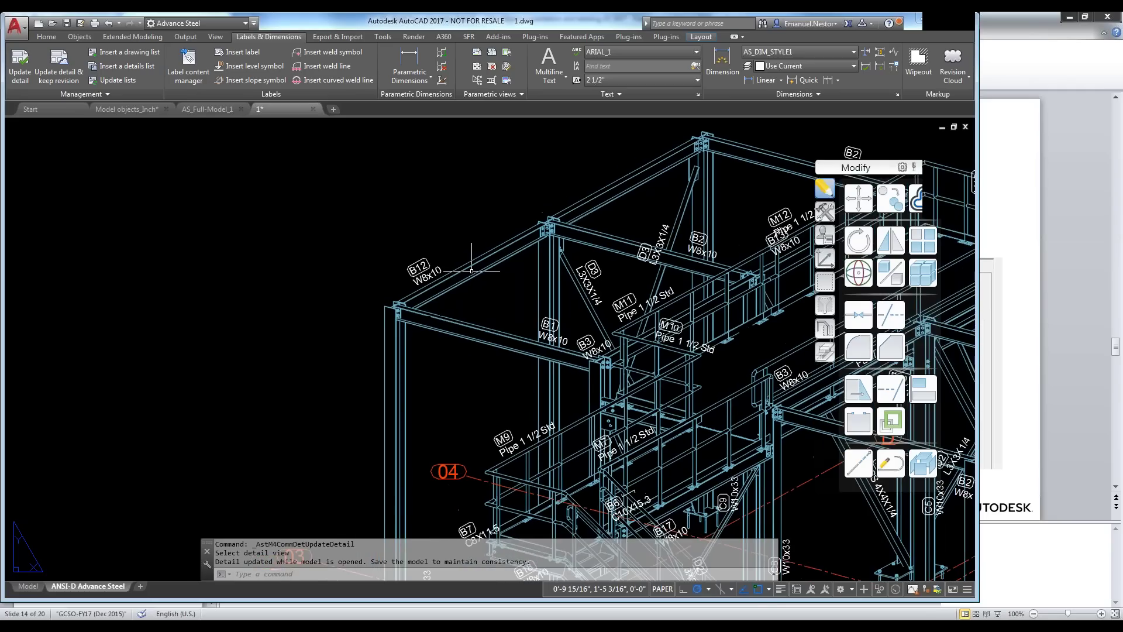
pyautogui.scroll(-2, 443, 253)
pyautogui.moveTo(483, 375); pyautogui.dragTo(431, 312, button='middle')
pyautogui.hotkey('ctrl', 's')
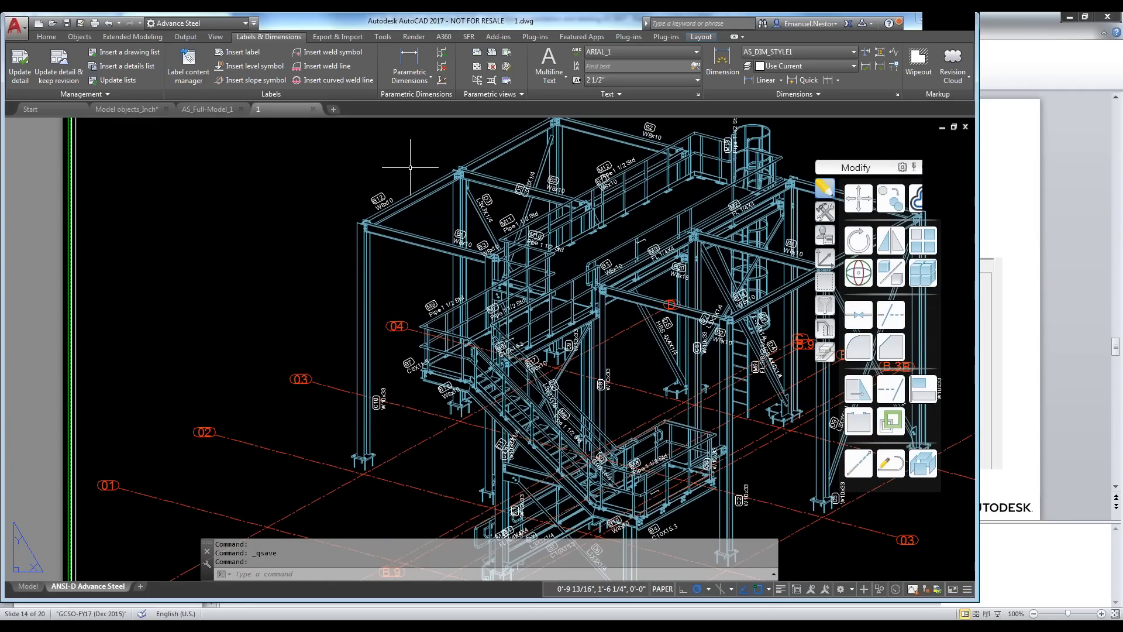
# Examine the position of the B12 W8x10 label along its beam in the 3D view.
pyautogui.scroll(2, 409, 175)
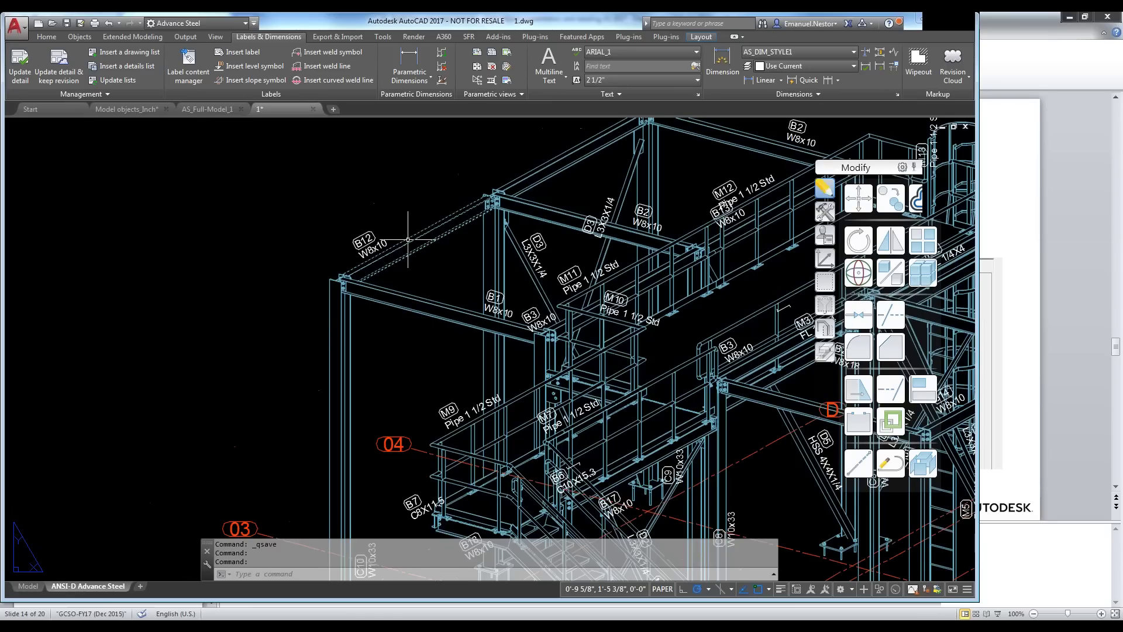
pyautogui.scroll(2, 408, 239)
pyautogui.press('Escape')
pyautogui.click(358, 247)
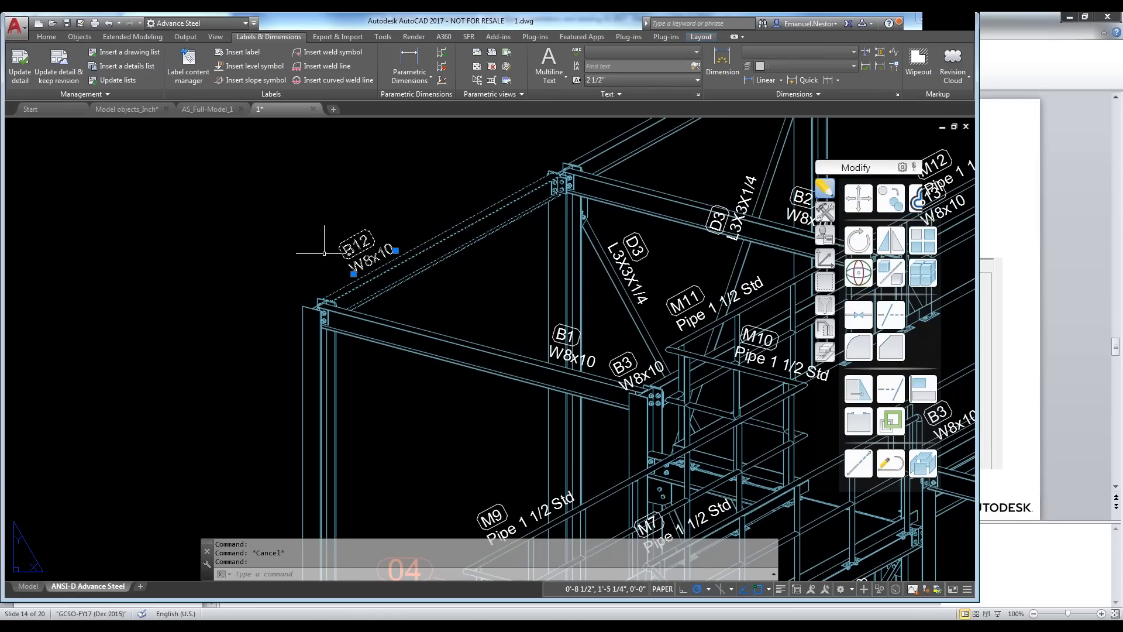
pyautogui.moveTo(377, 245); pyautogui.dragTo(370, 310, button='middle')
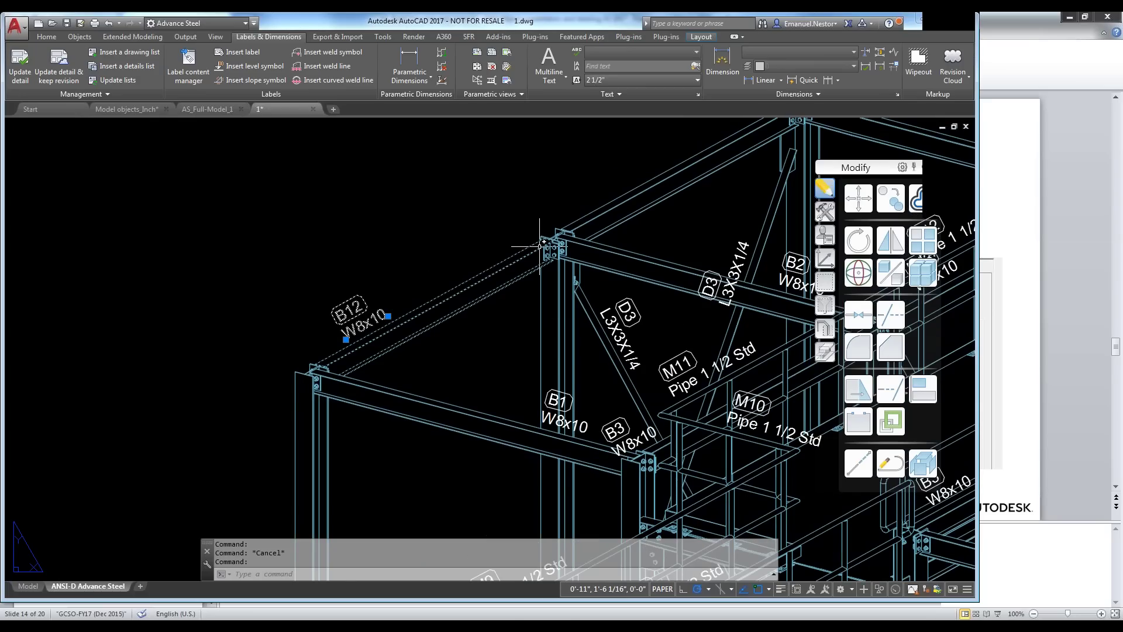
pyautogui.press('Escape')
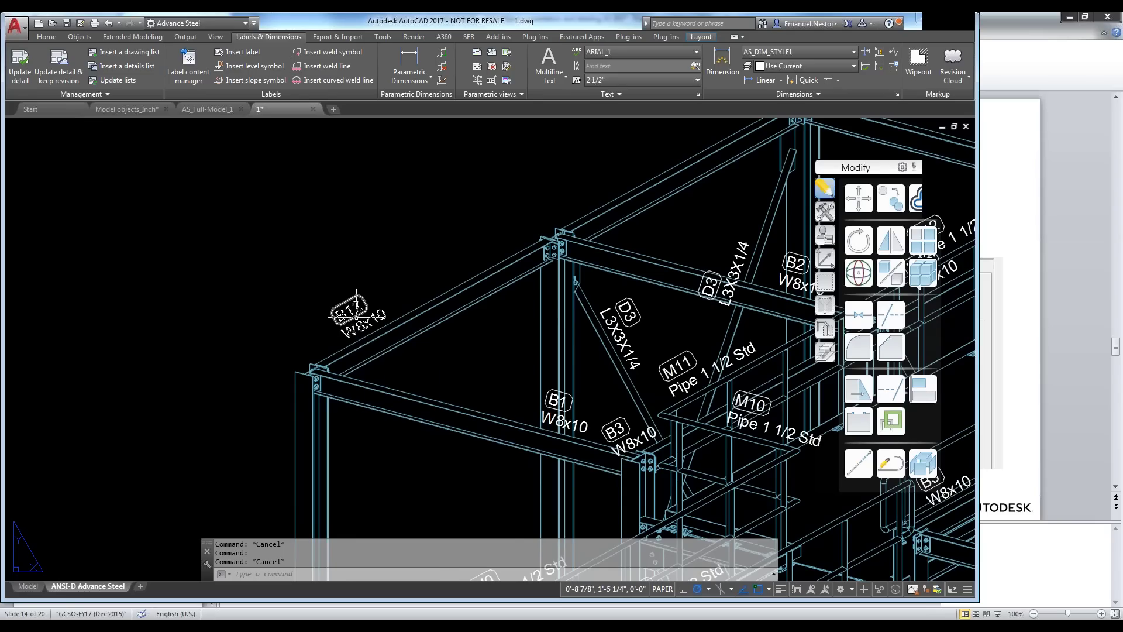
pyautogui.scroll(-2, 465, 271)
pyautogui.scroll(-3, 465, 270)
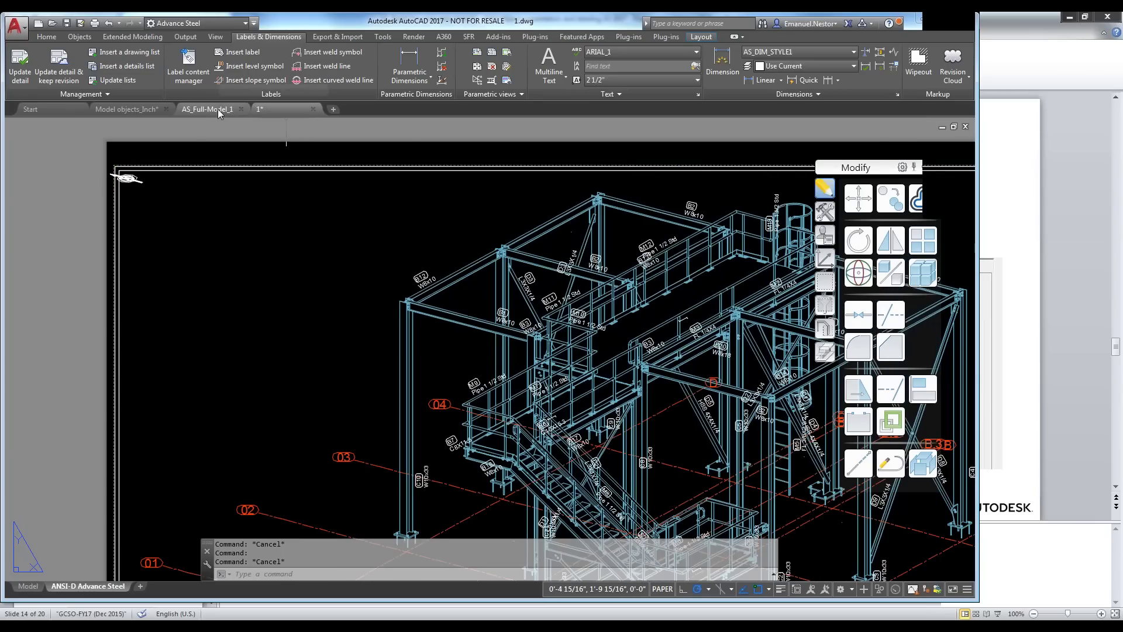
# From the AS_Full-Model_1 model, open the detail drawing 2.dwg of roof beam B12.
pyautogui.click(216, 109)
pyautogui.press('Escape')
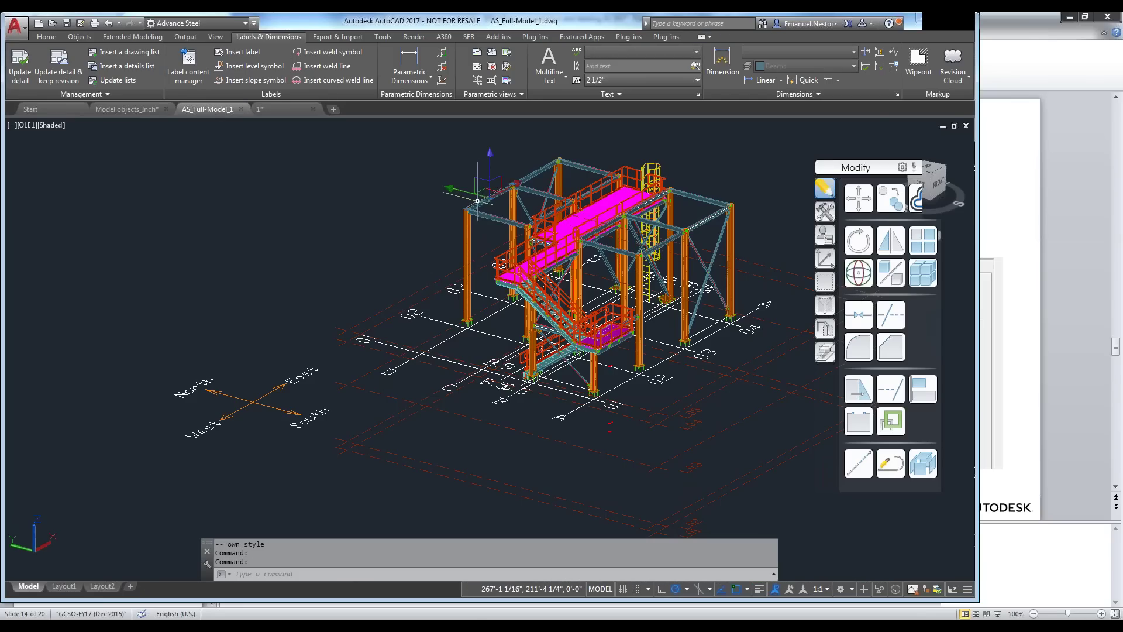
pyautogui.scroll(2, 479, 199)
pyautogui.scroll(2, 477, 206)
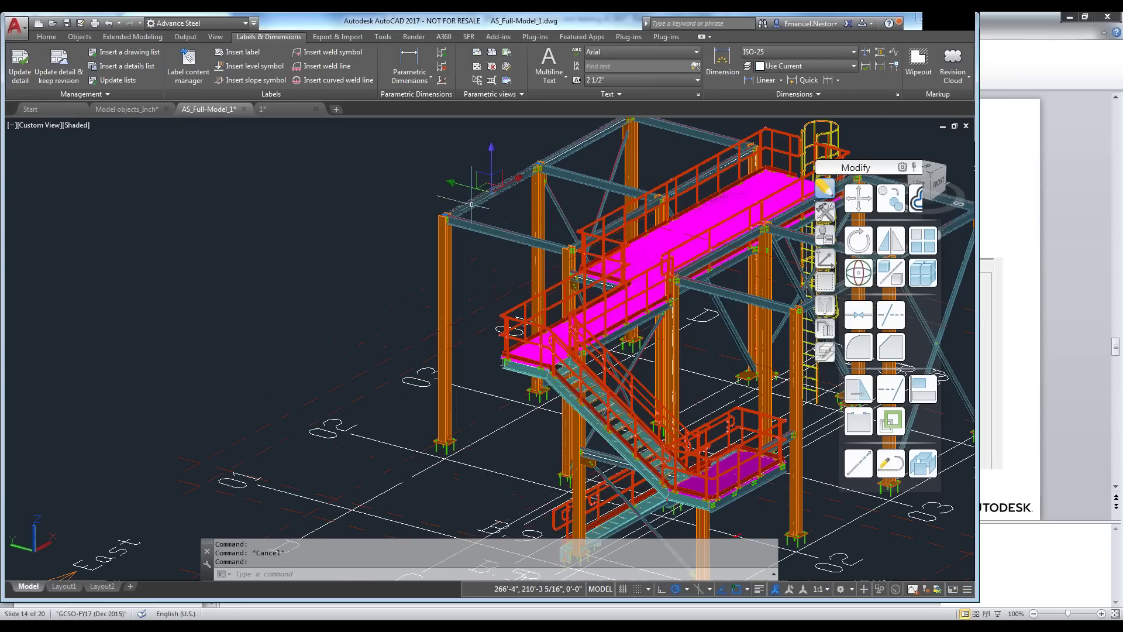
pyautogui.rightClick(472, 205)
pyautogui.click(521, 437)
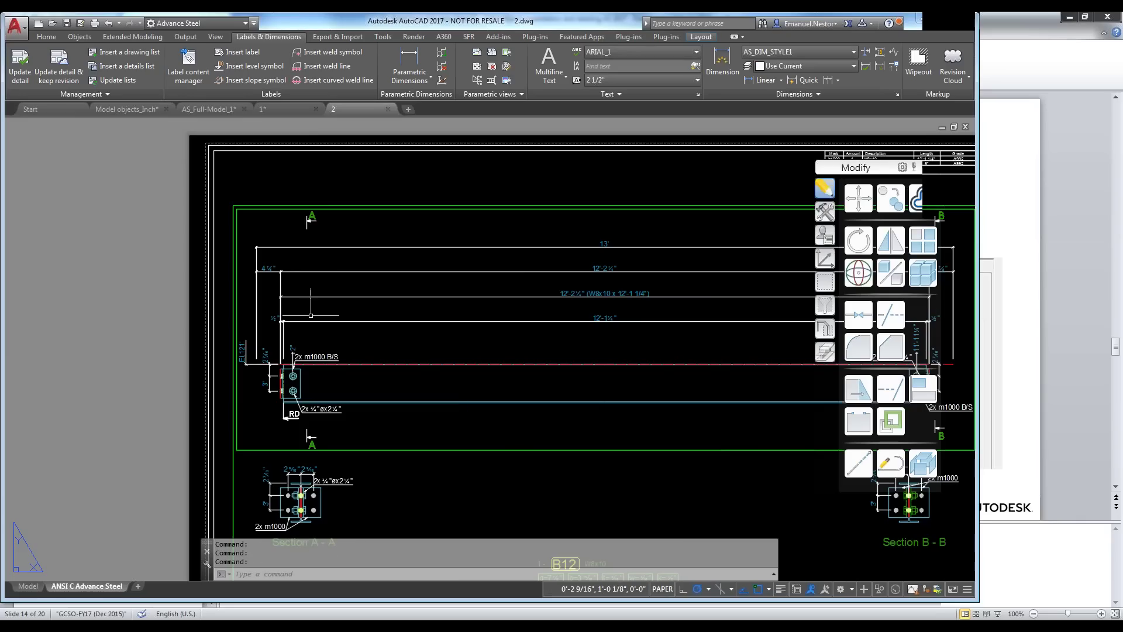
# Update the main view of beam B12 in drawing 2.dwg and examine the compass direction label at the beam end.
pyautogui.click(20, 63)
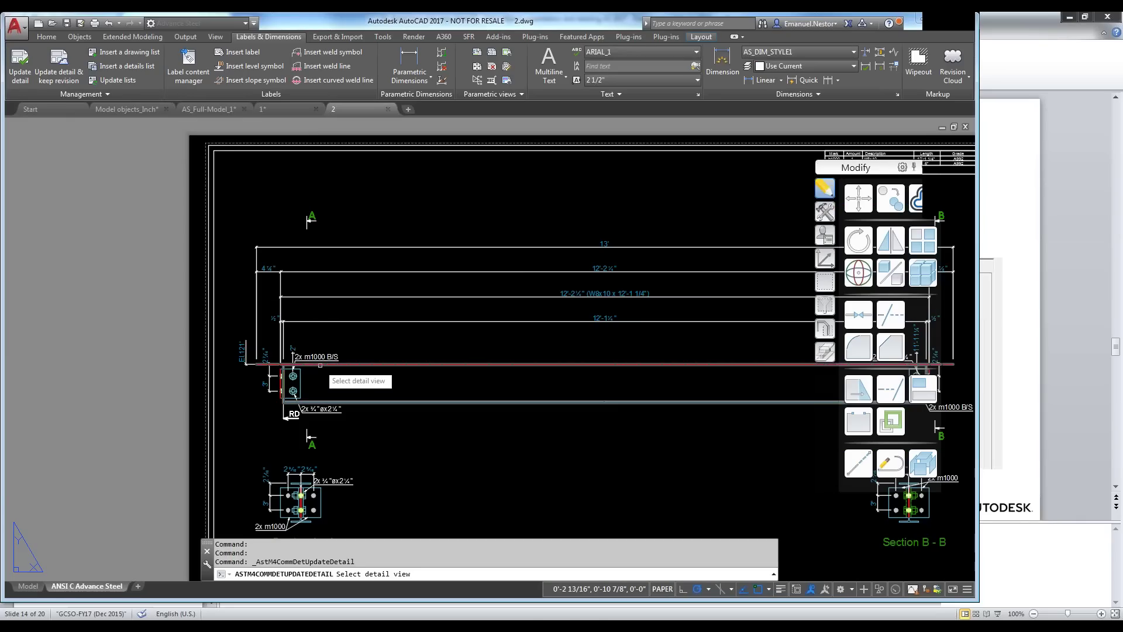
pyautogui.click(610, 306)
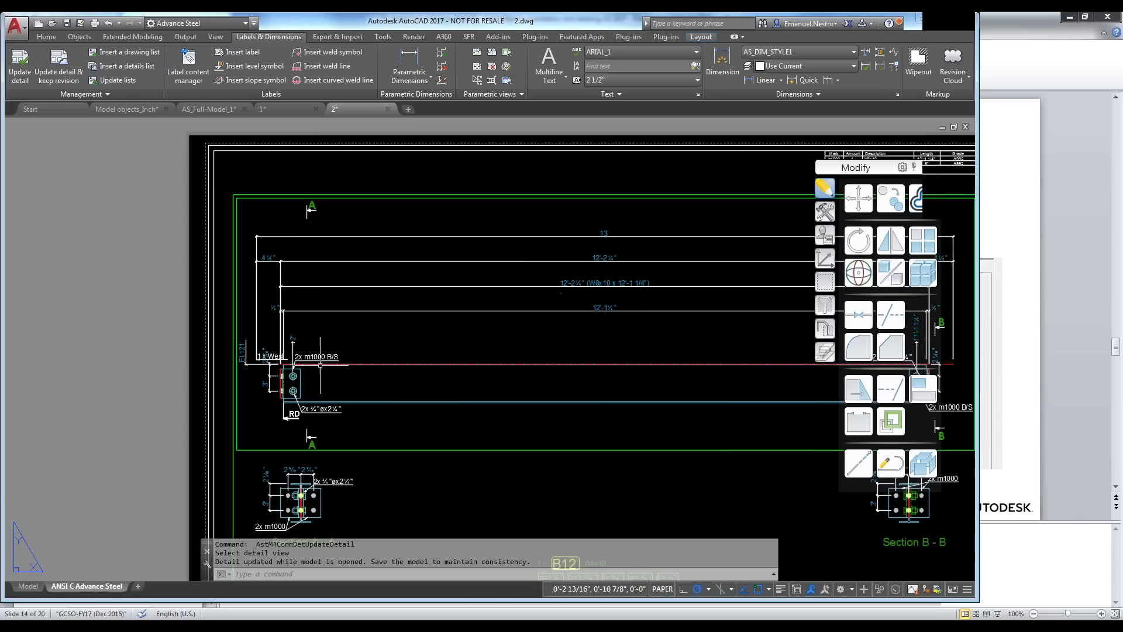
pyautogui.scroll(6, 283, 355)
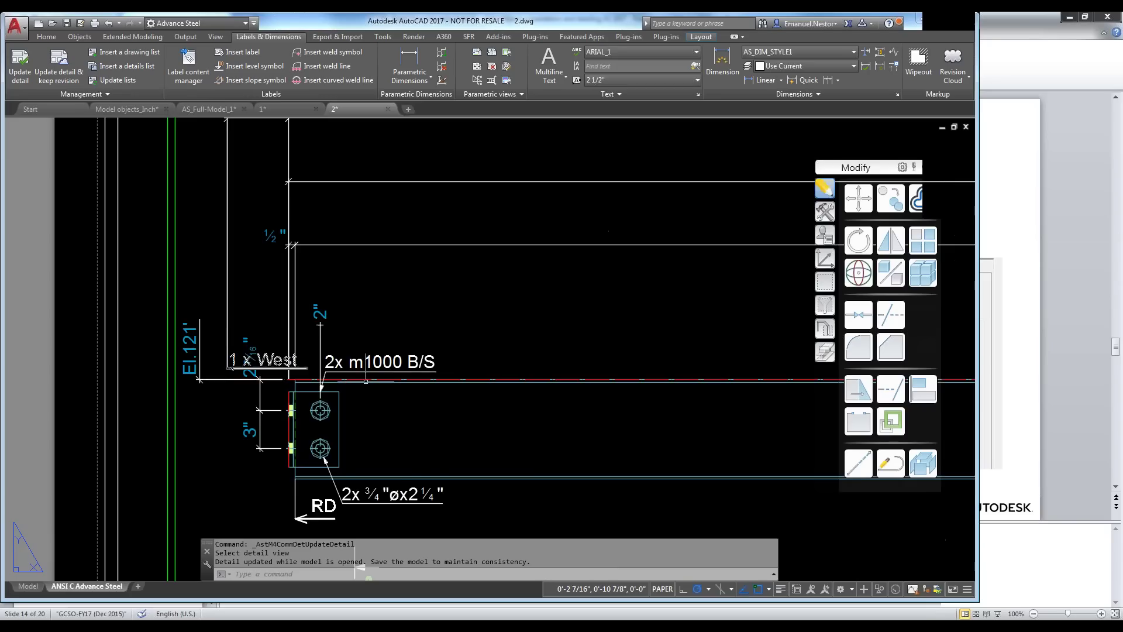
# Delete the extra upper dimensions above the main view of beam B12 in drawing 2.dwg.
pyautogui.scroll(-8, 284, 328)
pyautogui.click(381, 243)
pyautogui.click(357, 293)
pyautogui.press('Delete')
pyautogui.scroll(4, 268, 325)
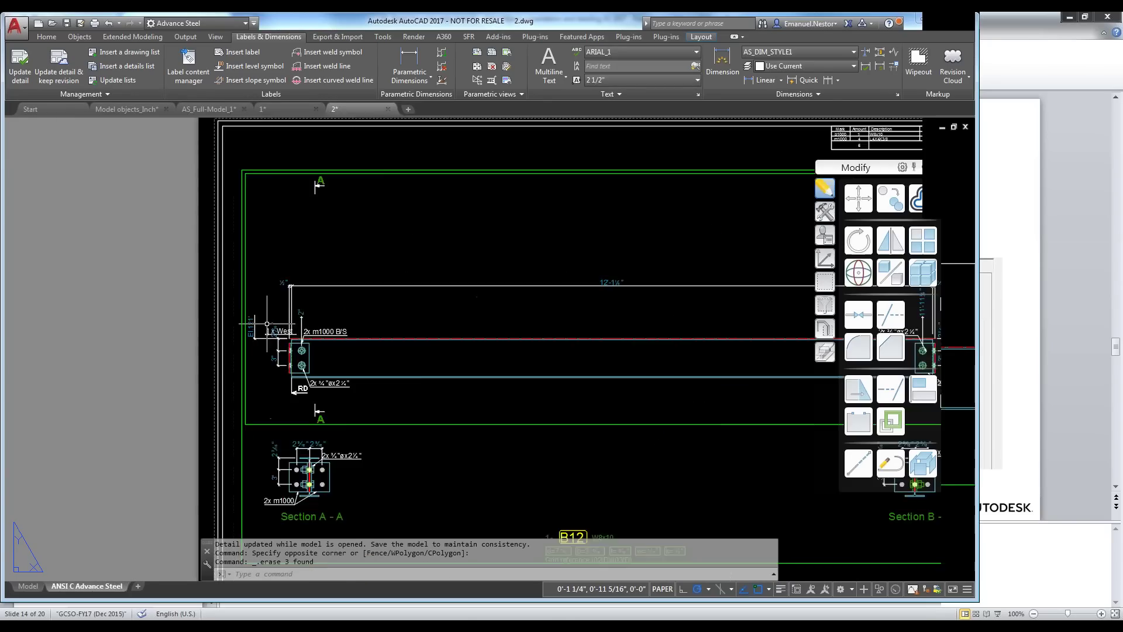
# Move the West compass label clear above the end of beam B12 and save drawing 2.dwg.
pyautogui.click(287, 338)
pyautogui.click(267, 338)
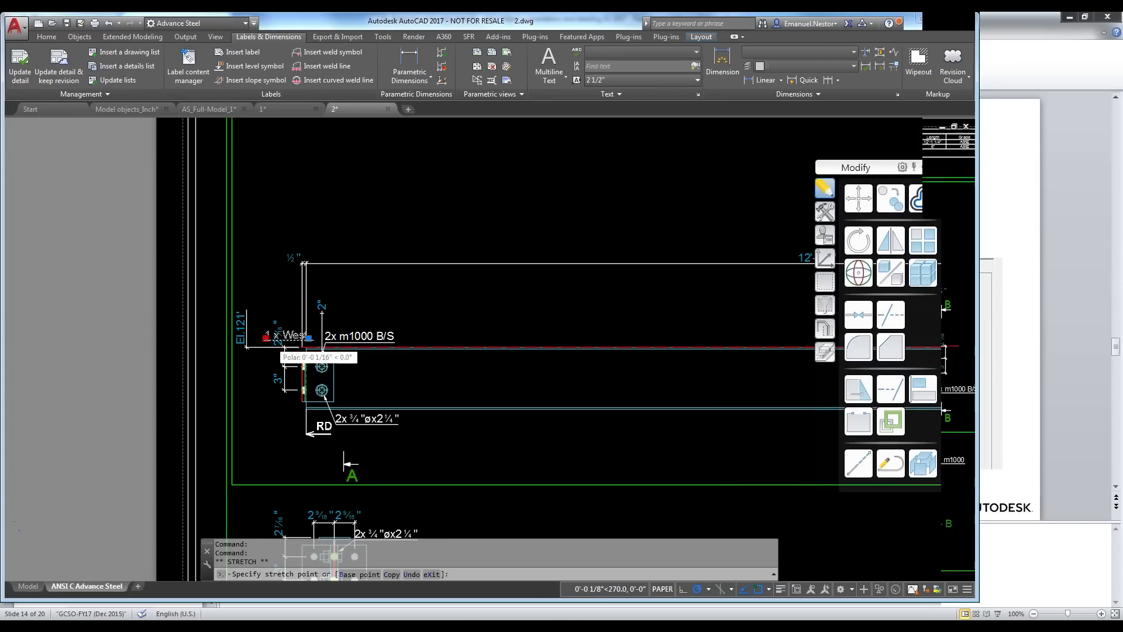
pyautogui.scroll(-3, 268, 339)
pyautogui.click(267, 253)
pyautogui.press('Escape')
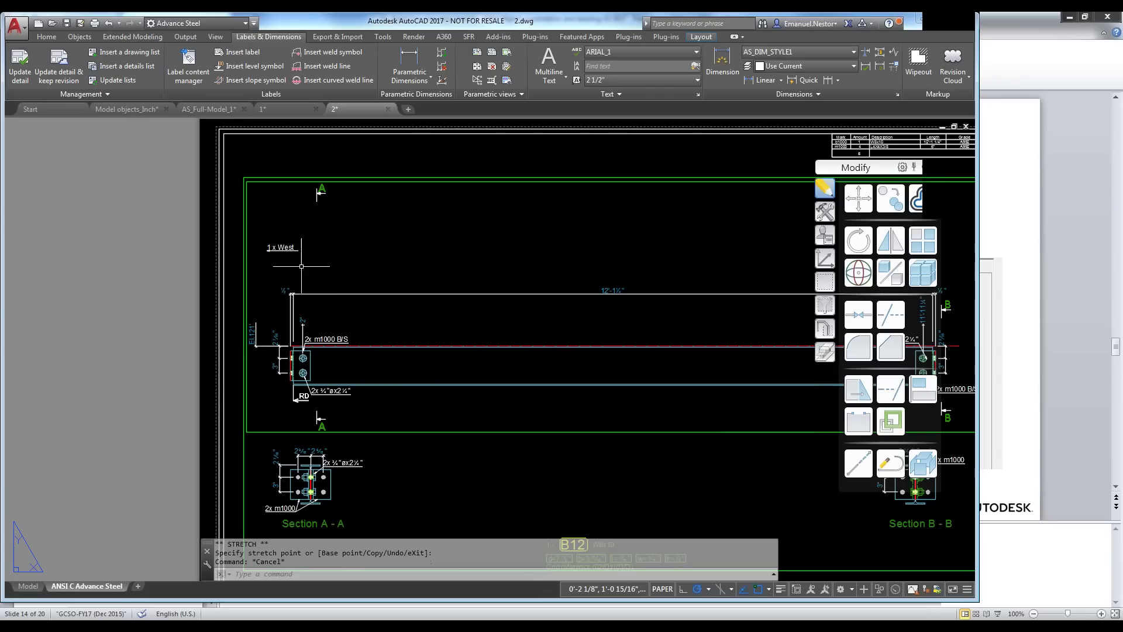
pyautogui.scroll(2, 275, 252)
pyautogui.scroll(-4, 277, 258)
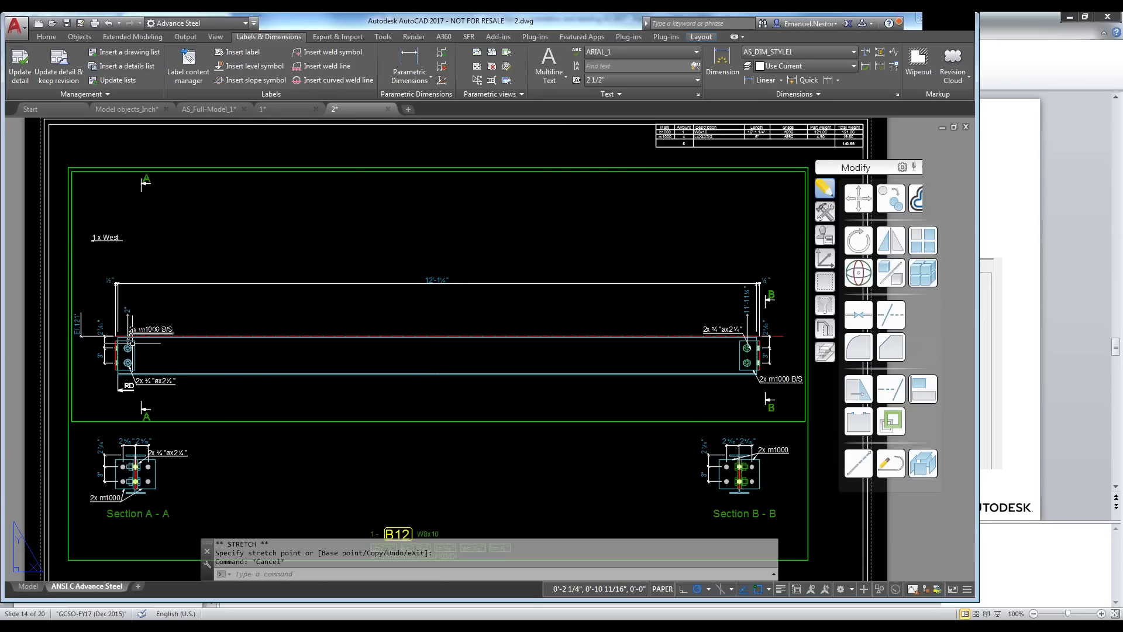
pyautogui.hotkey('ctrl', 's')
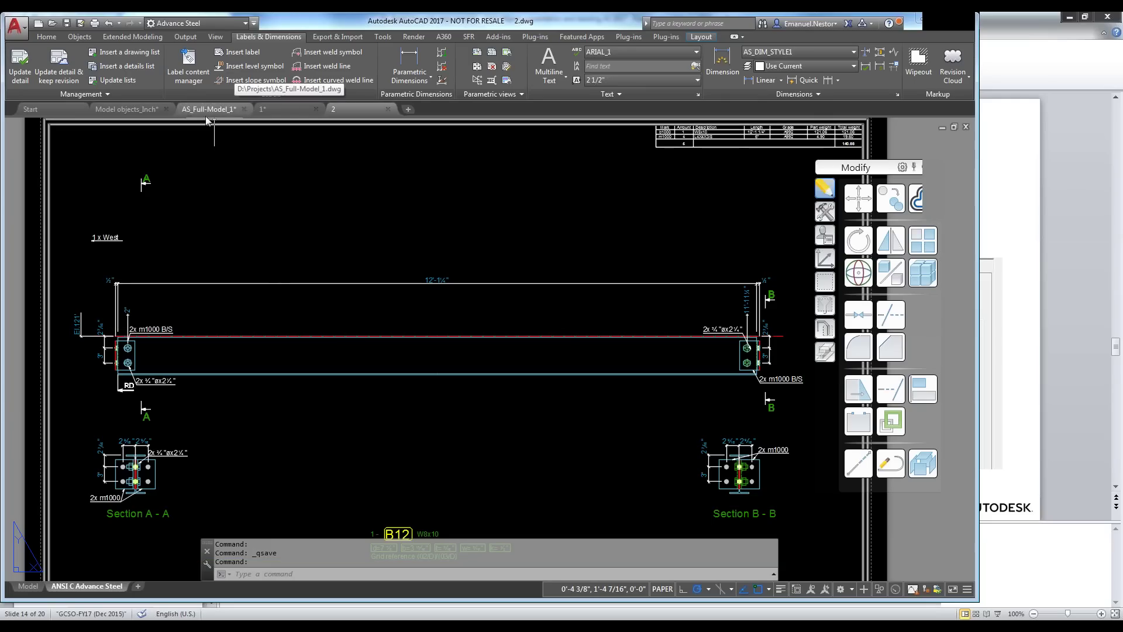
# In the 3D view drawing 1.dwg, move the B12 W8x10 label beyond the beam's lower end and update the detail view.
pyautogui.click(282, 107)
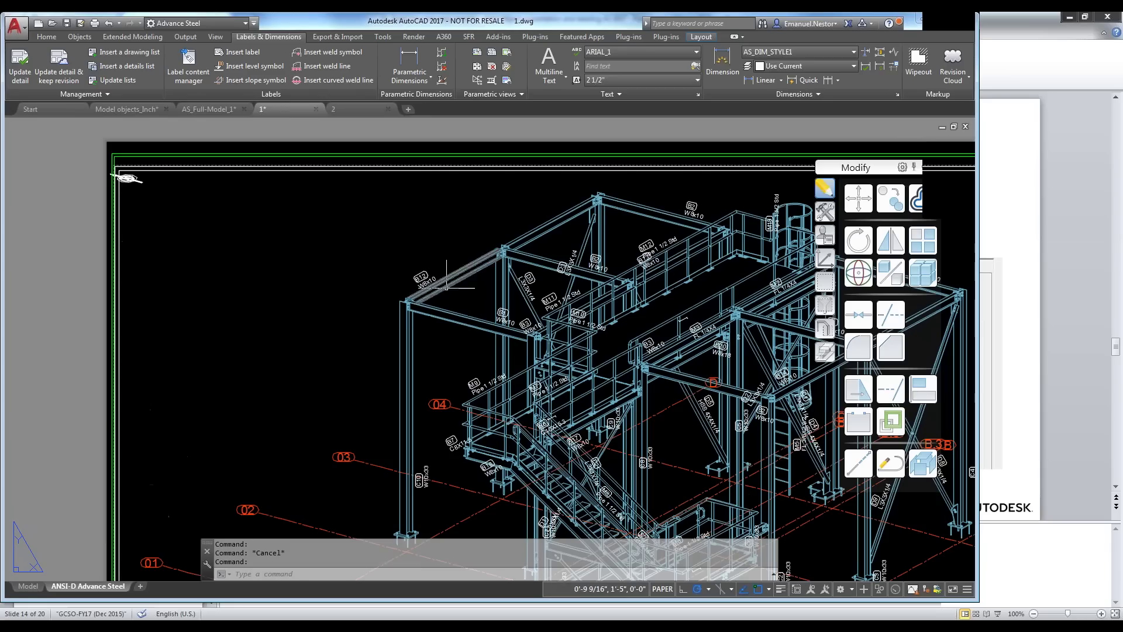
pyautogui.moveTo(481, 271); pyautogui.dragTo(459, 285, button='middle')
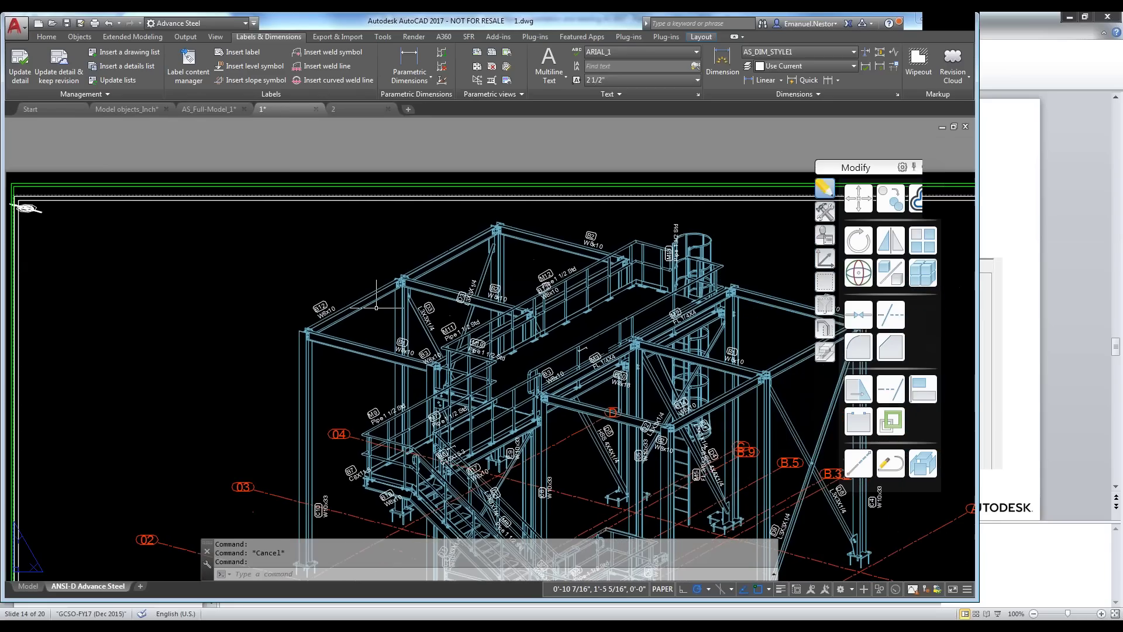
pyautogui.scroll(4, 497, 266)
pyautogui.click(275, 328)
pyautogui.click(281, 341)
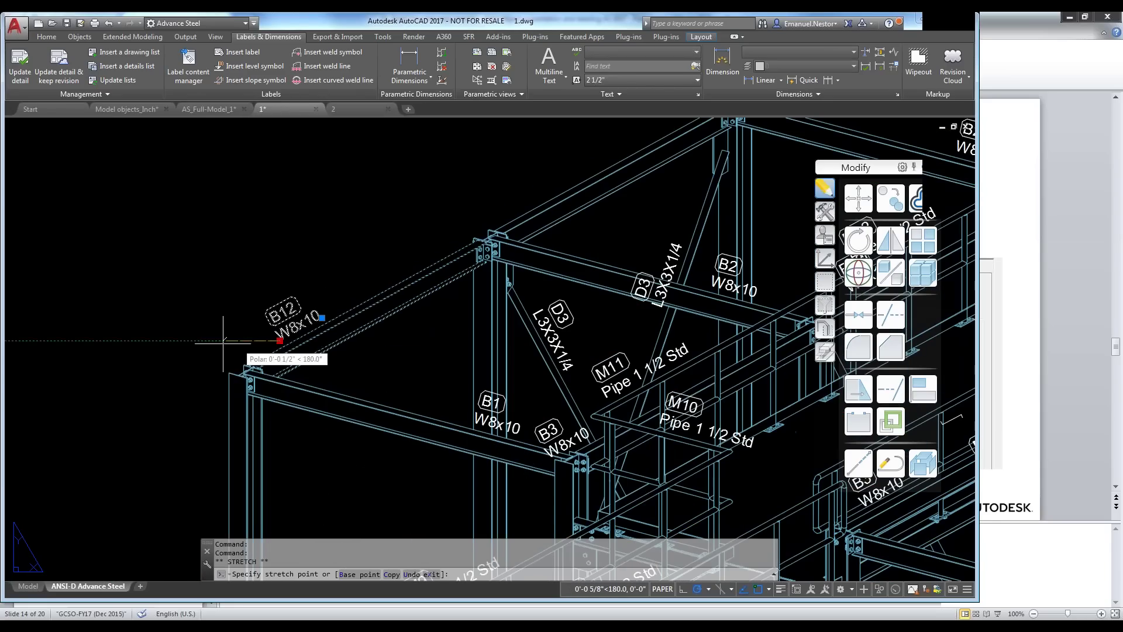
pyautogui.click(209, 362)
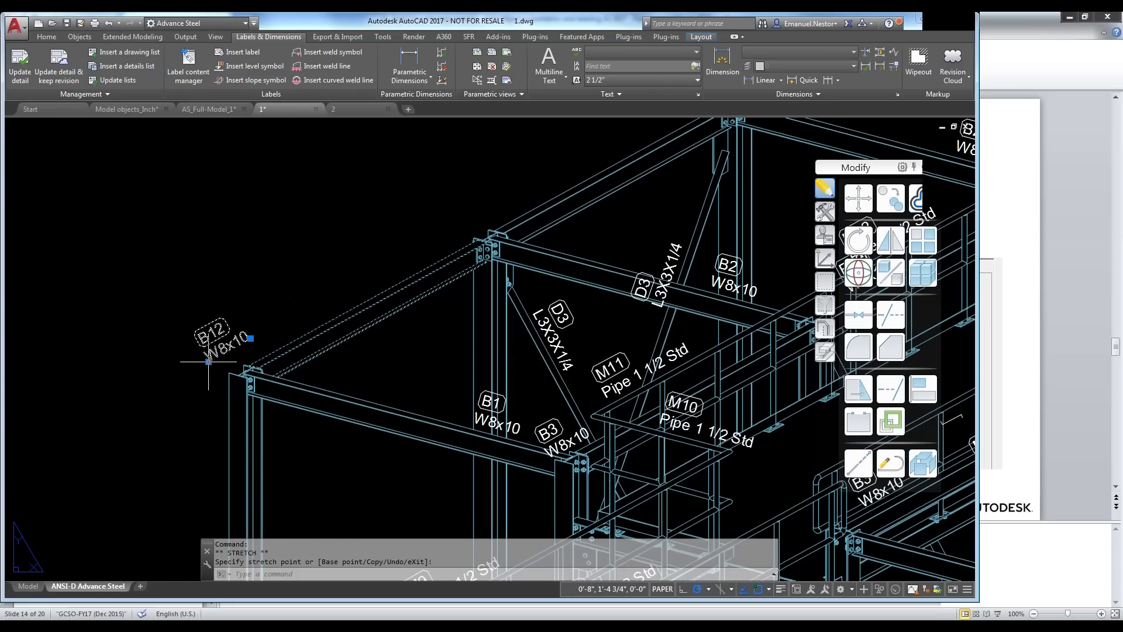
pyautogui.click(20, 66)
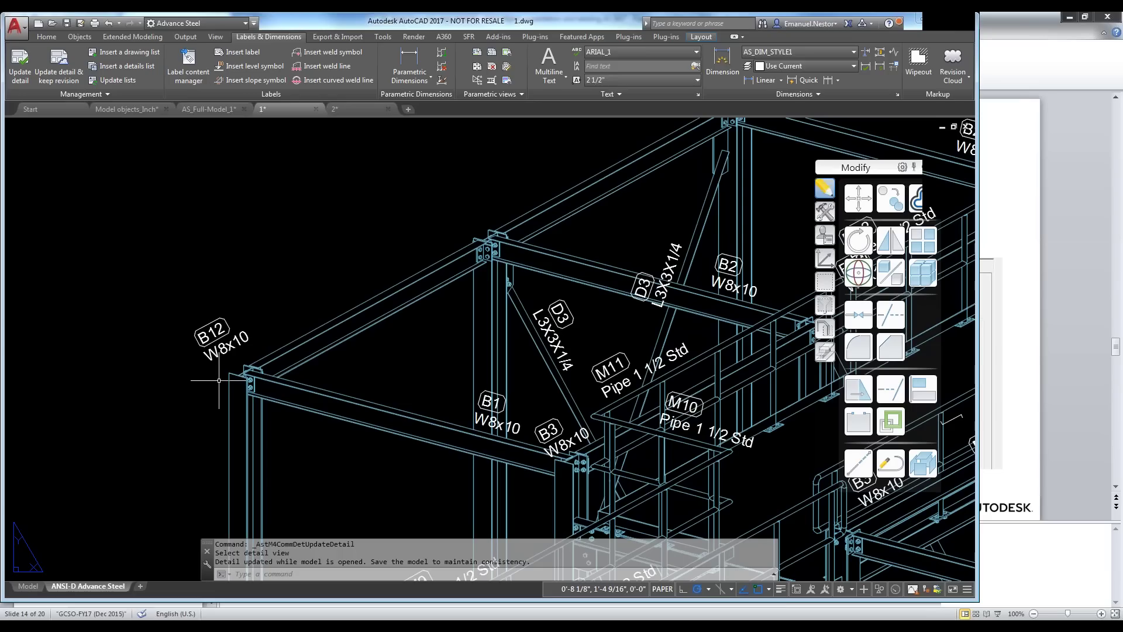
# Move the B12 W8x10 label near the beam's upper end, update the detail view, and examine where the label is placed.
pyautogui.moveTo(335, 305); pyautogui.dragTo(398, 327, button='middle')
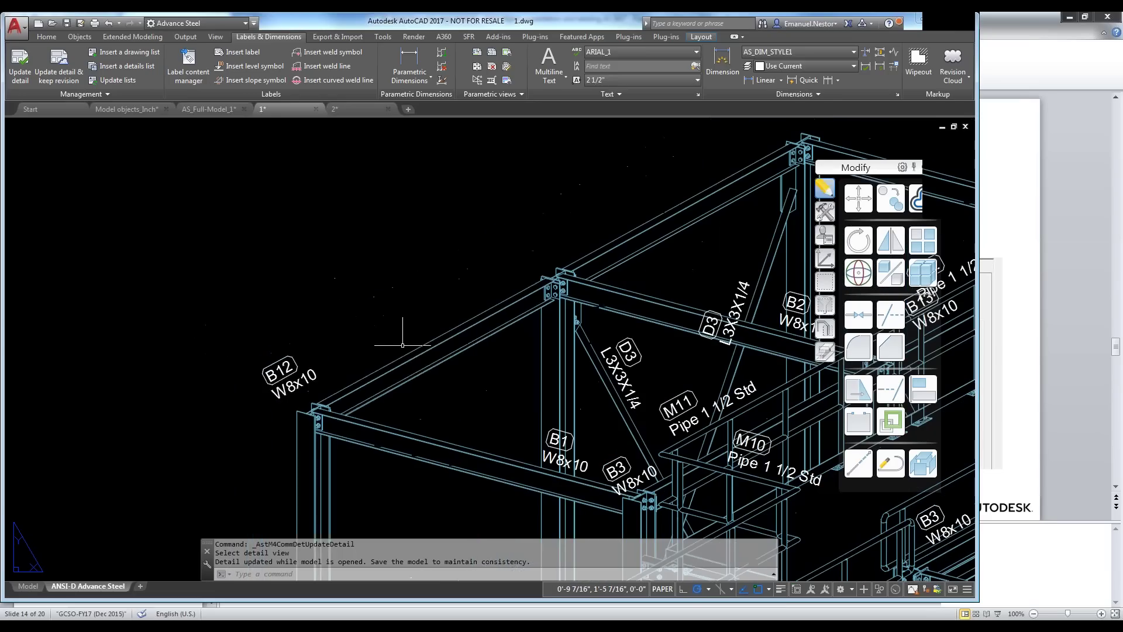
pyautogui.click(276, 400)
pyautogui.click(276, 399)
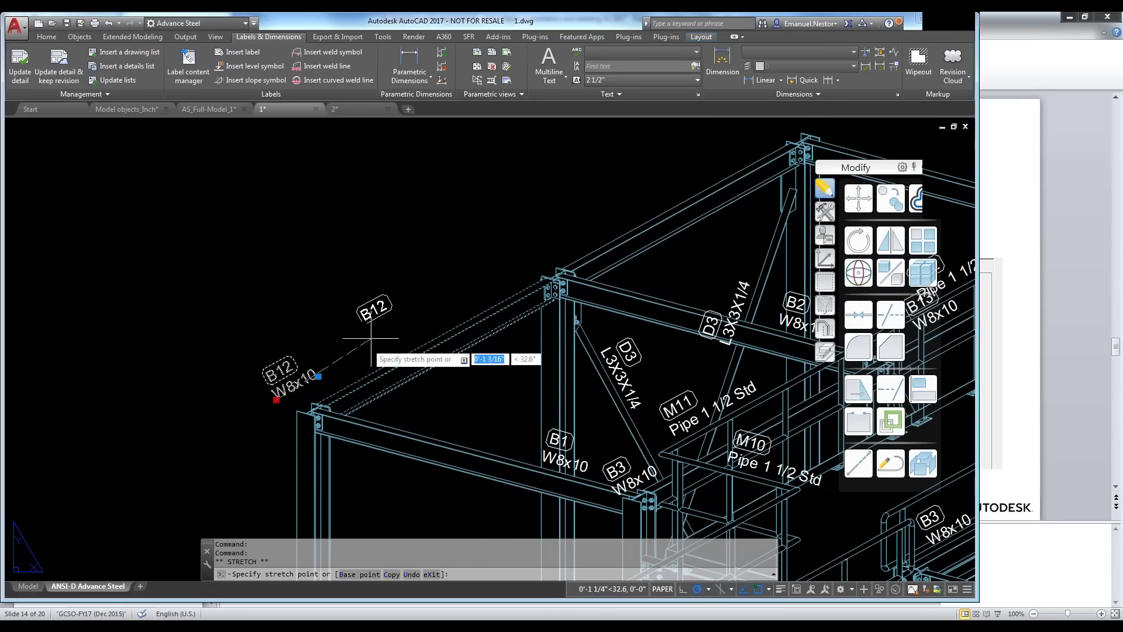
pyautogui.click(474, 284)
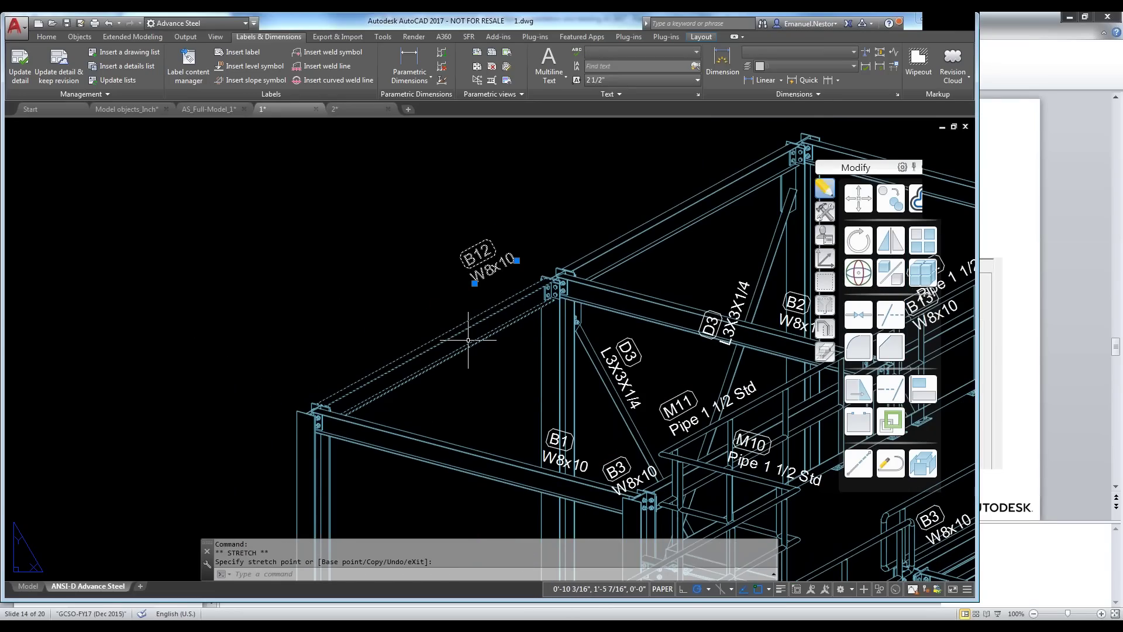
pyautogui.press('Escape')
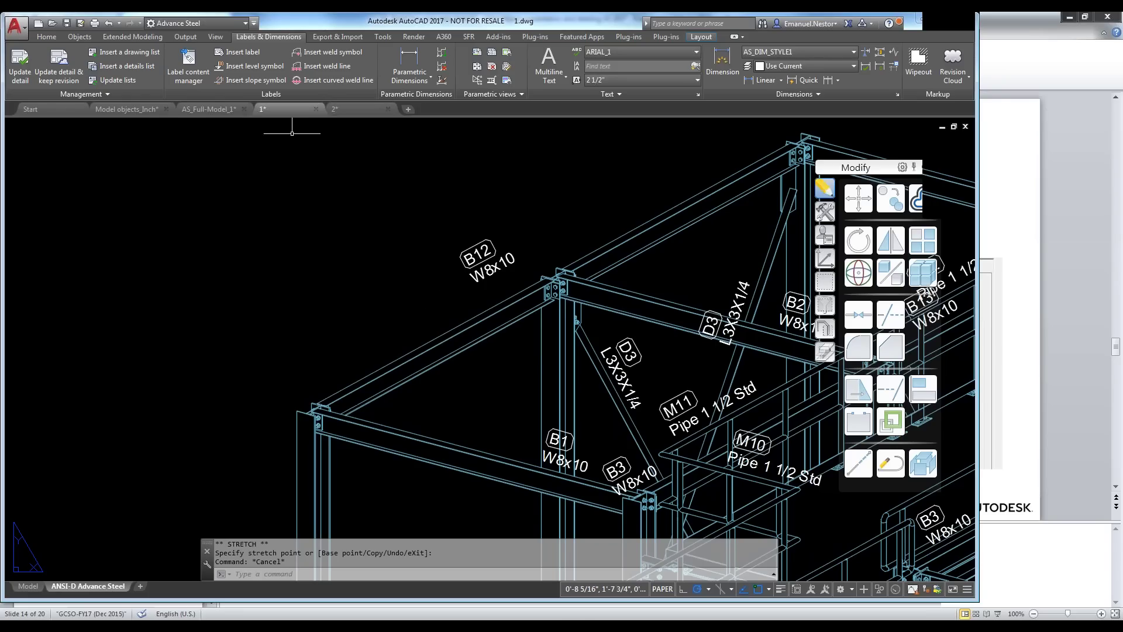
pyautogui.click(20, 62)
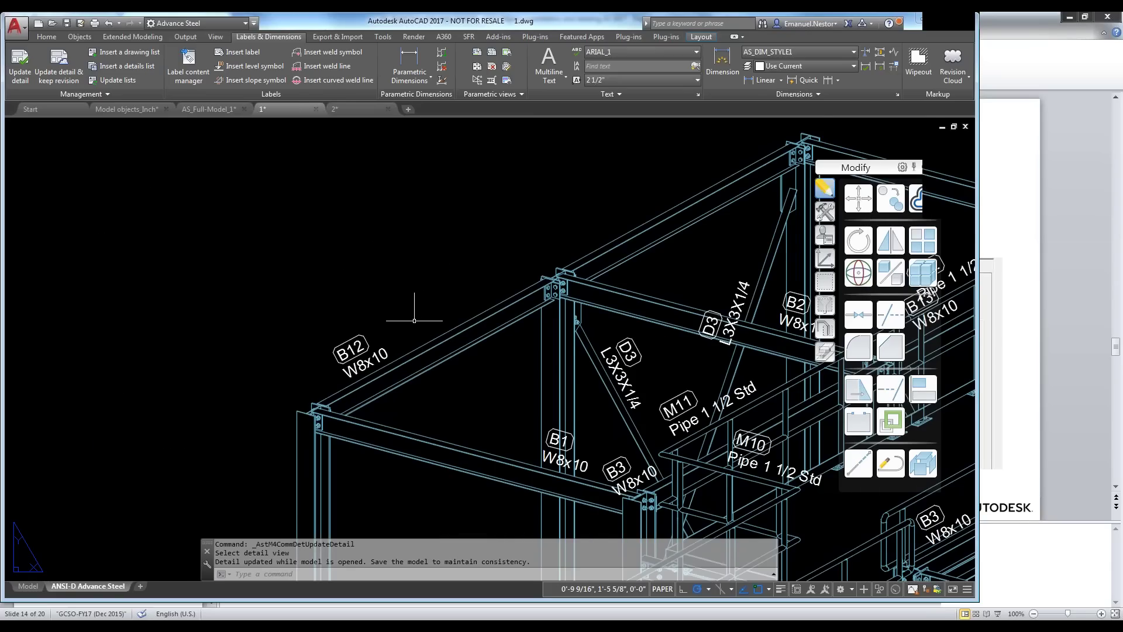
pyautogui.moveTo(414, 320); pyautogui.dragTo(428, 283, button='middle')
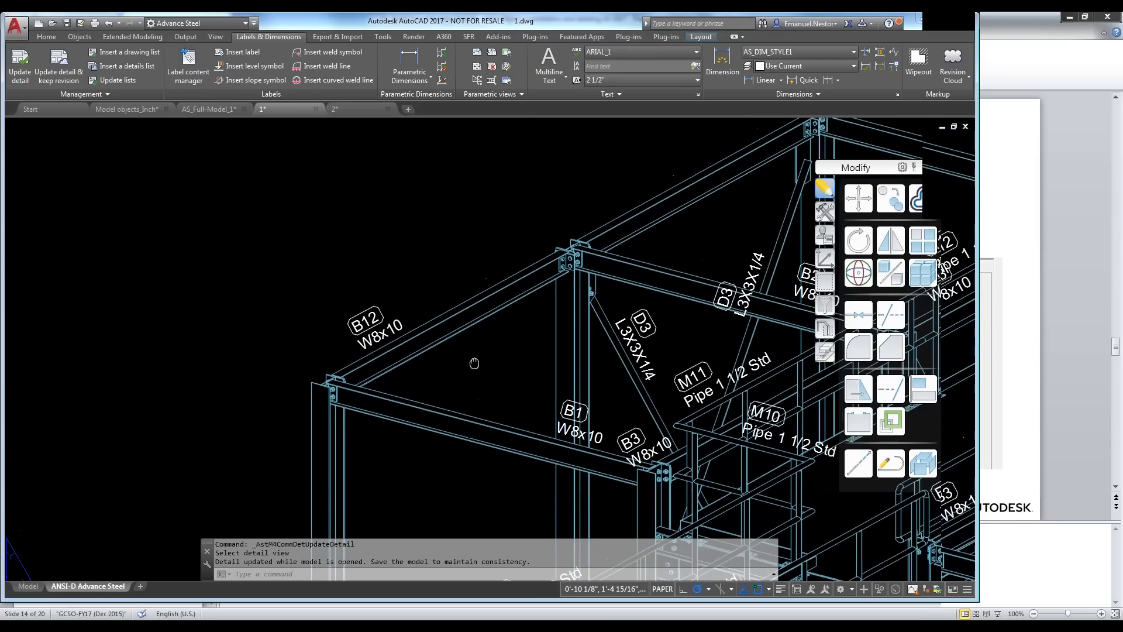
pyautogui.moveTo(474, 363); pyautogui.dragTo(472, 375, button='middle')
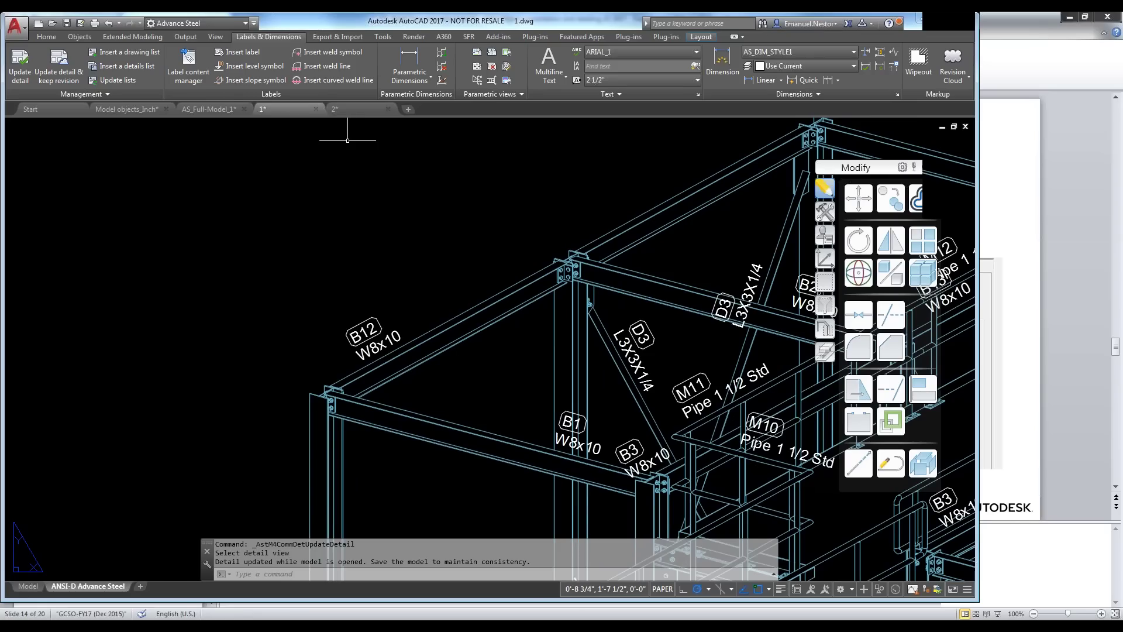
# Move the B12 W8x10 label back above the beam's upper end.
pyautogui.click(390, 316)
pyautogui.click(351, 366)
pyautogui.click(361, 361)
pyautogui.click(504, 261)
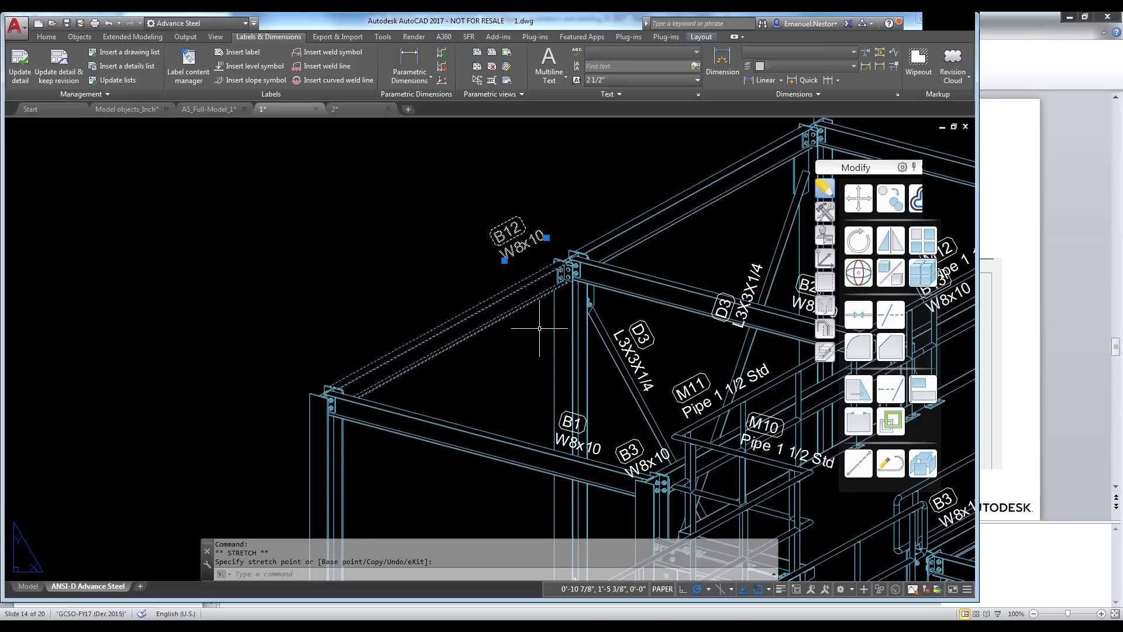
# Review the arrangement method and strategy of the Mark & Name labeling strategy in the Drawing Style Manager, and close it.
pyautogui.click(186, 37)
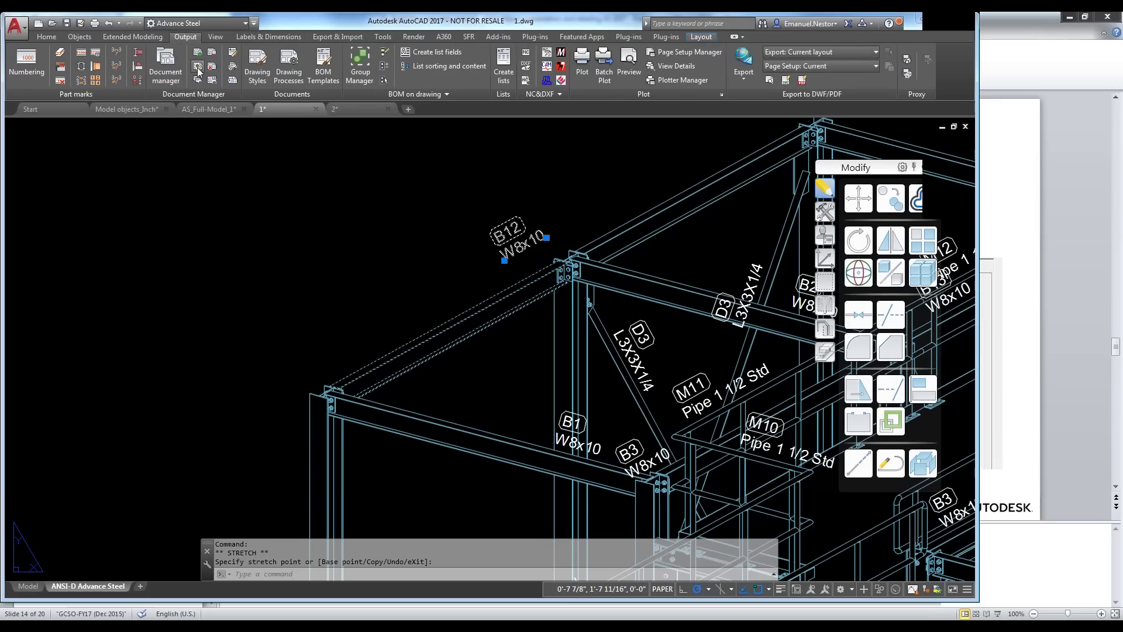
pyautogui.click(198, 68)
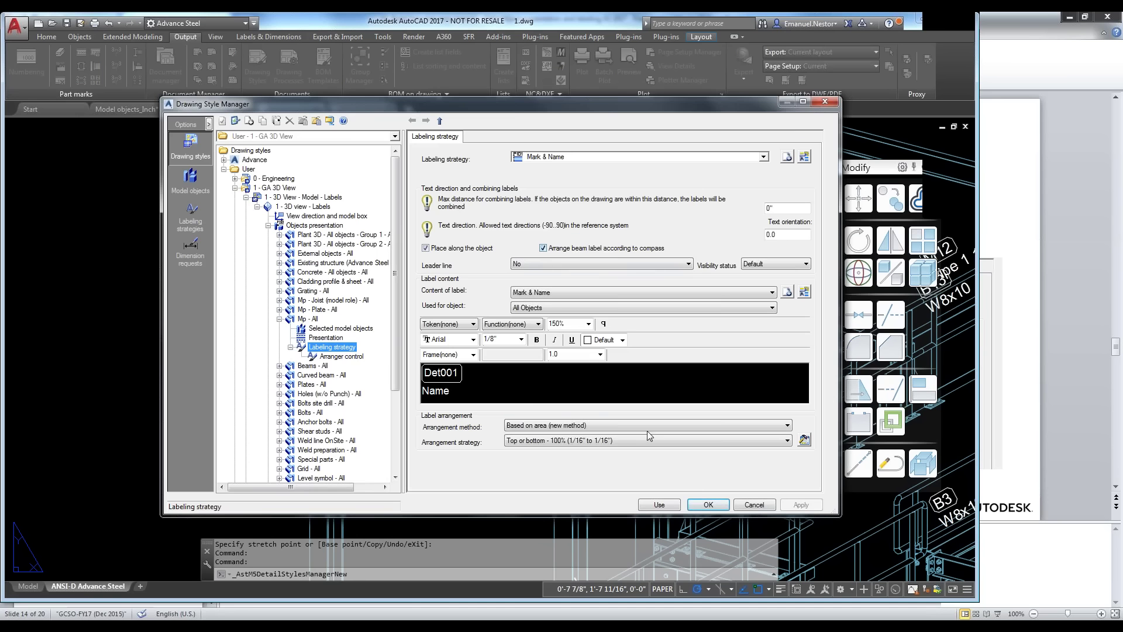
pyautogui.click(708, 504)
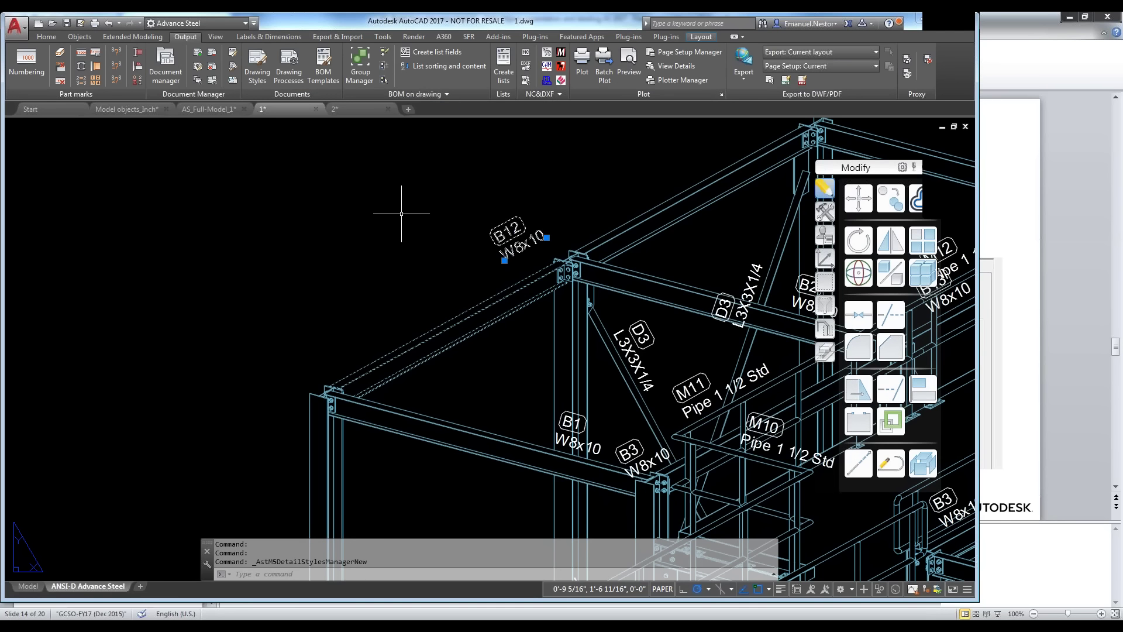
# Shift the B12 W8x10 label slightly closer to the beam at its upper end.
pyautogui.scroll(-2, 401, 214)
pyautogui.scroll(-2, 401, 232)
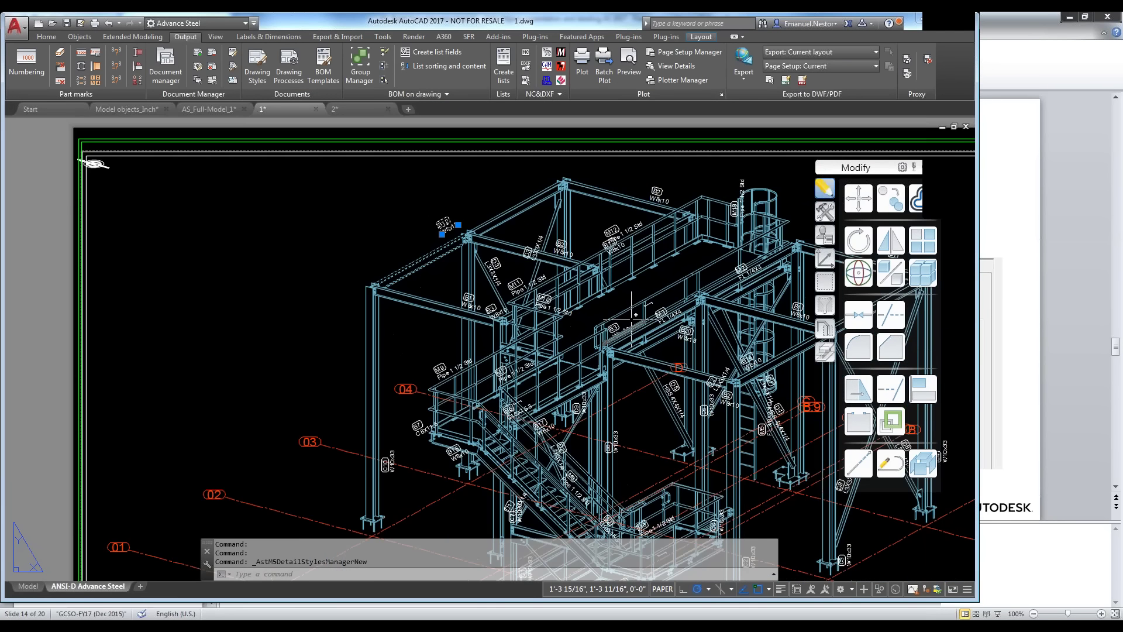
pyautogui.scroll(2, 554, 363)
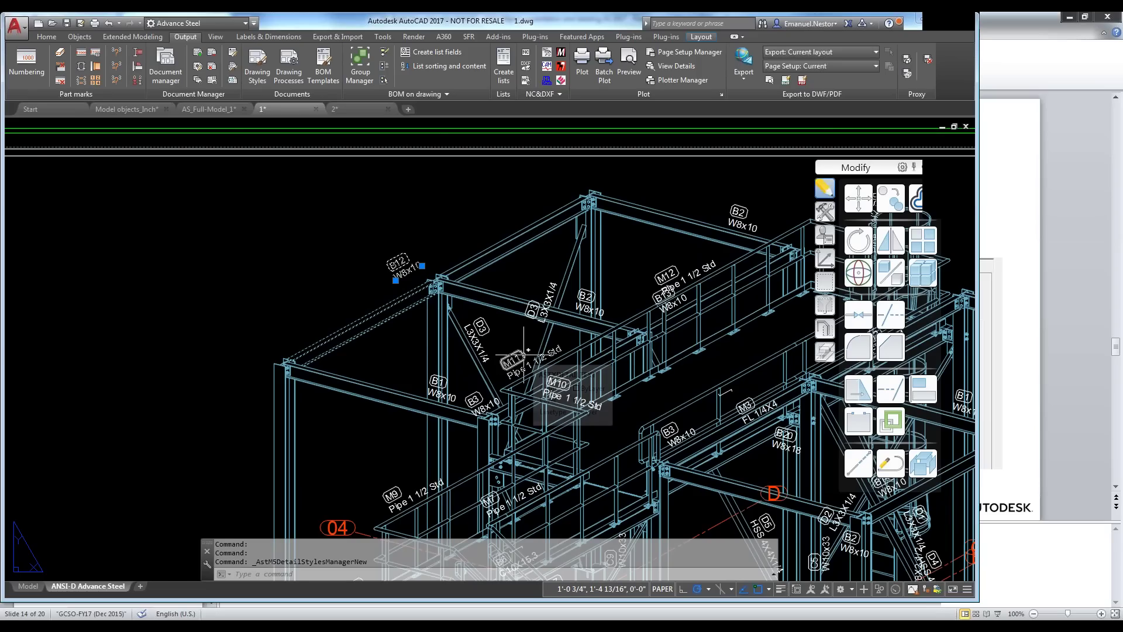
pyautogui.scroll(2, 422, 294)
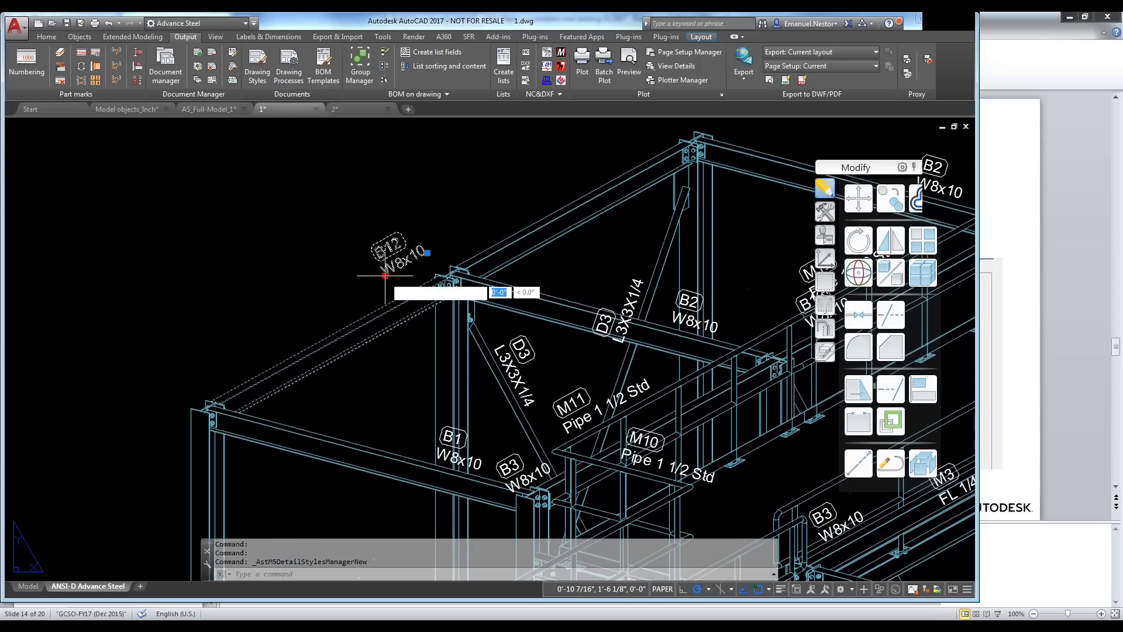
pyautogui.click(385, 289)
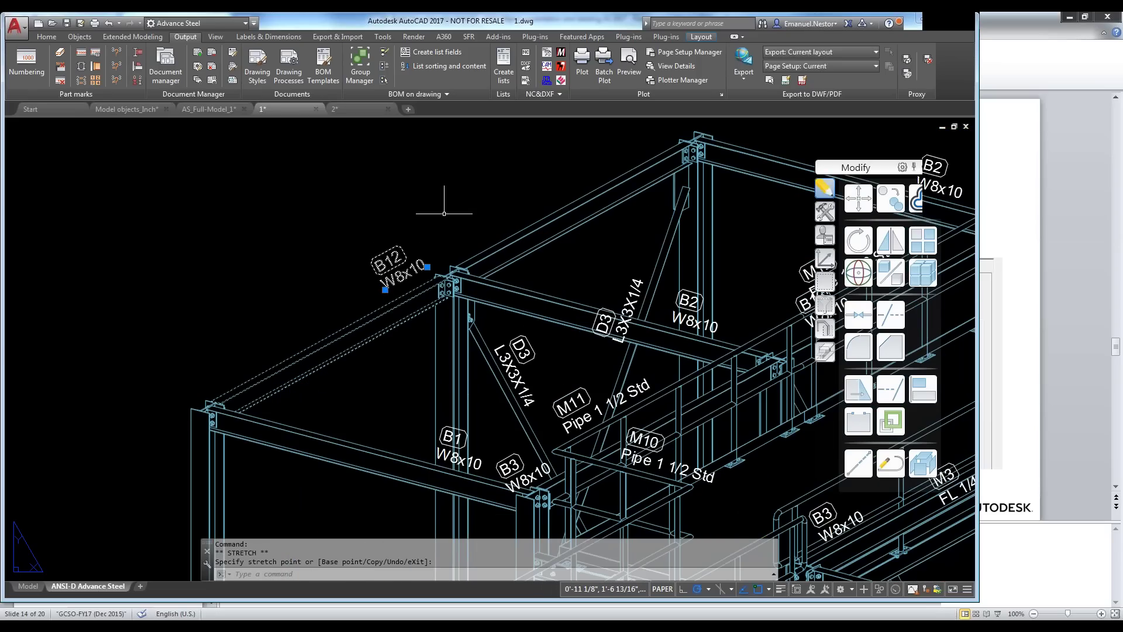
# Relocate the B12 W8x10 label from the beam's upper end to just above its lower end.
pyautogui.scroll(-1, 445, 198)
pyautogui.scroll(-1, 427, 204)
pyautogui.scroll(1, 409, 208)
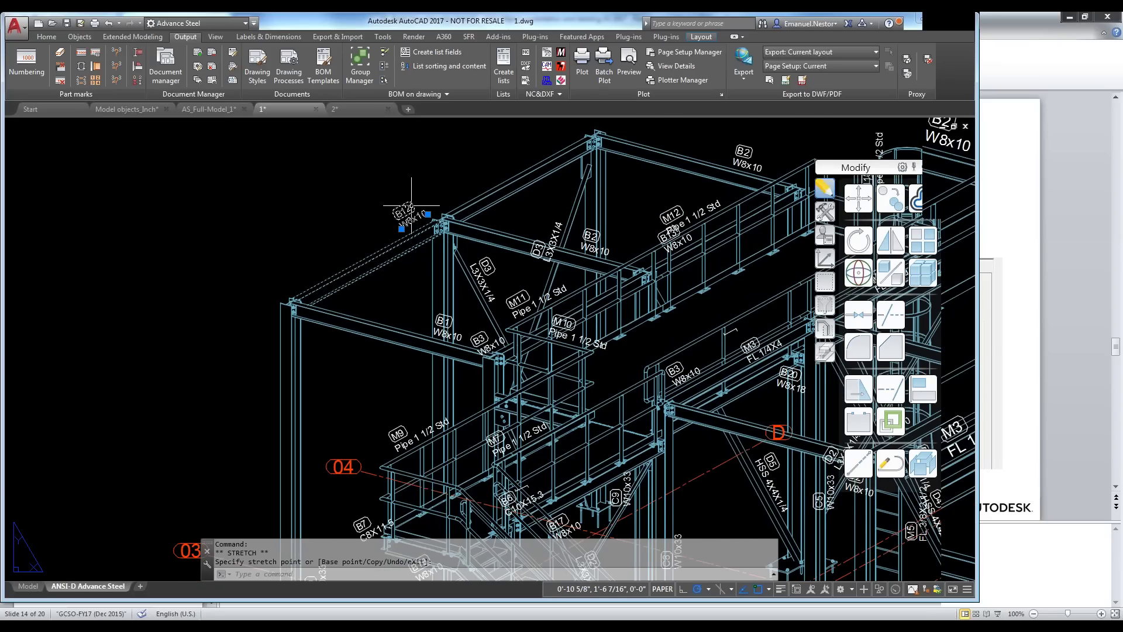
pyautogui.scroll(2, 411, 206)
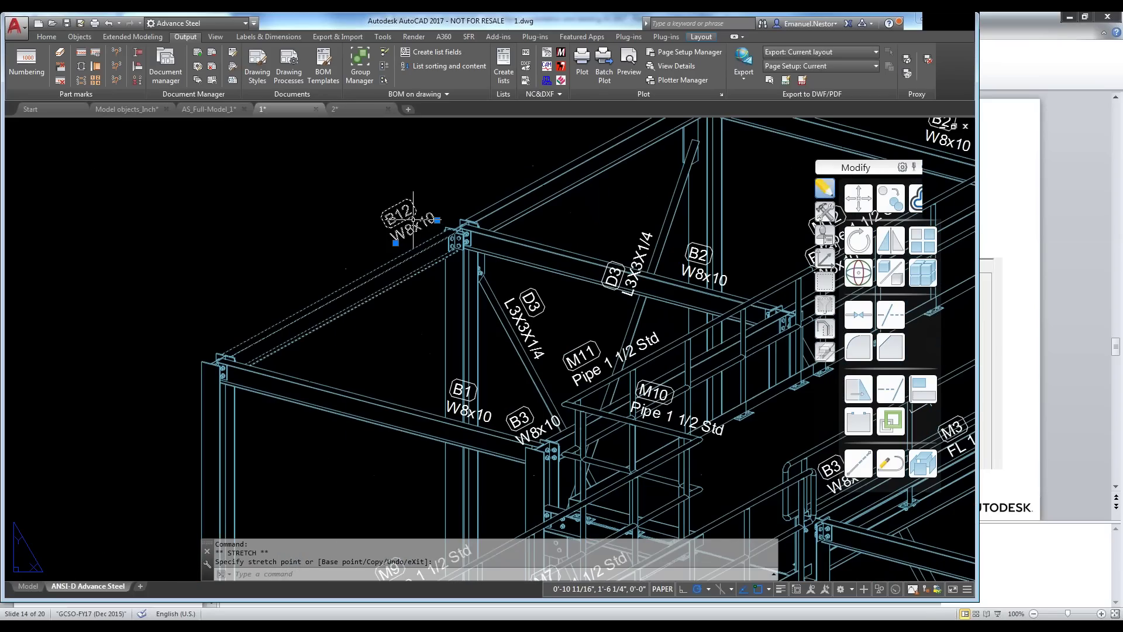
pyautogui.click(396, 242)
pyautogui.click(396, 243)
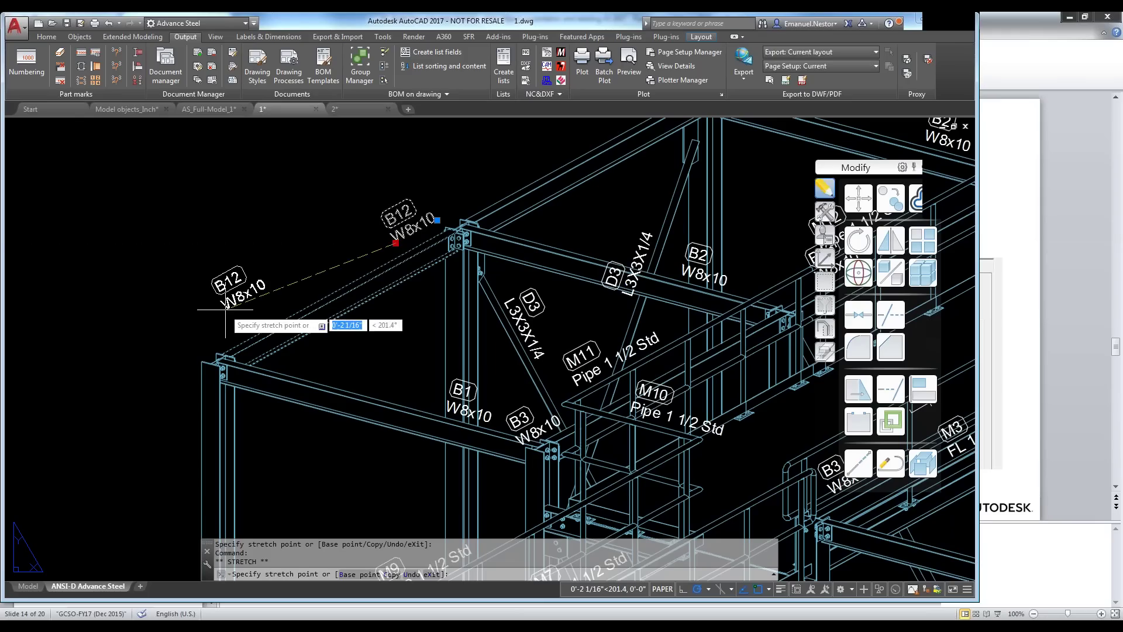
pyautogui.click(225, 309)
pyautogui.press('Escape')
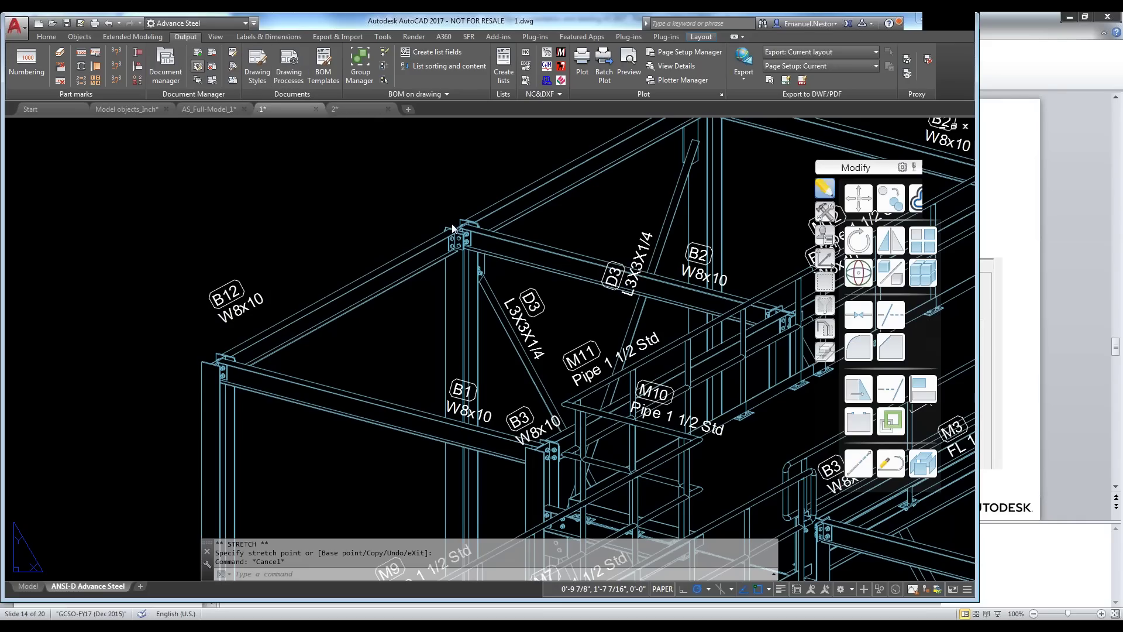
# Check the Arrange beam label according to compass option in the Mark & Name labeling strategy, and return to the 3D view.
pyautogui.click(258, 65)
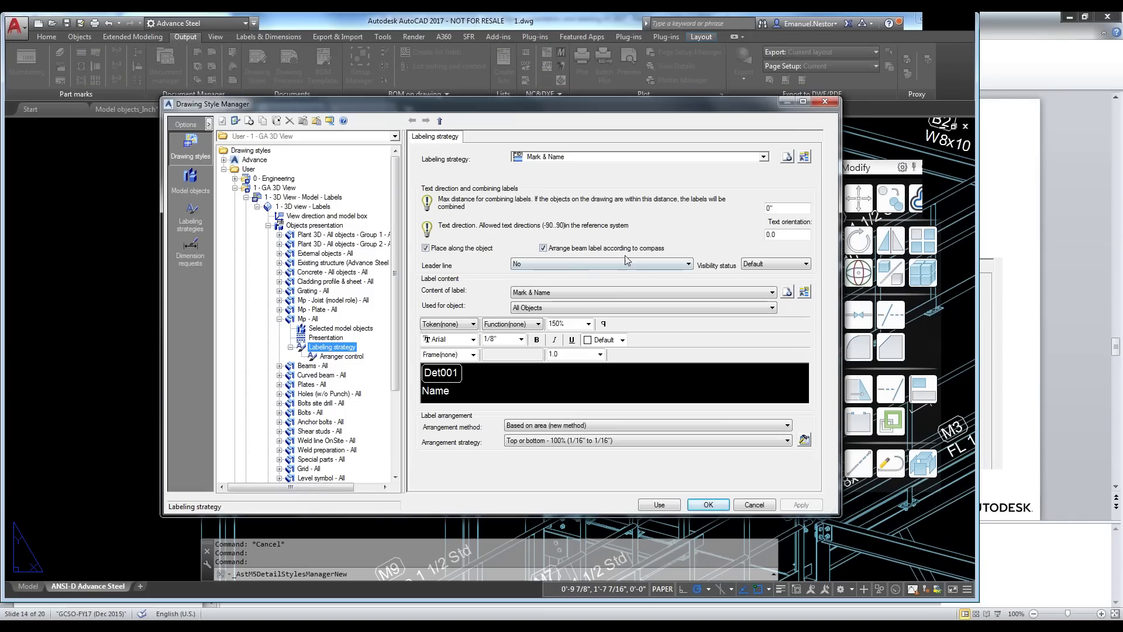
pyautogui.press('Return')
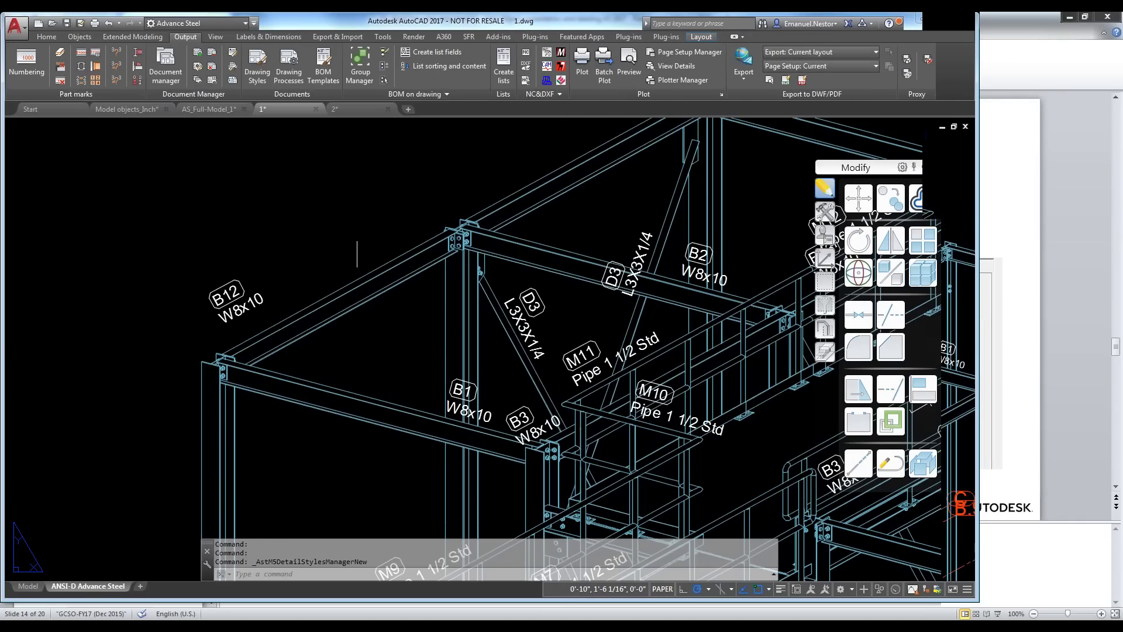
pyautogui.scroll(-3, 357, 246)
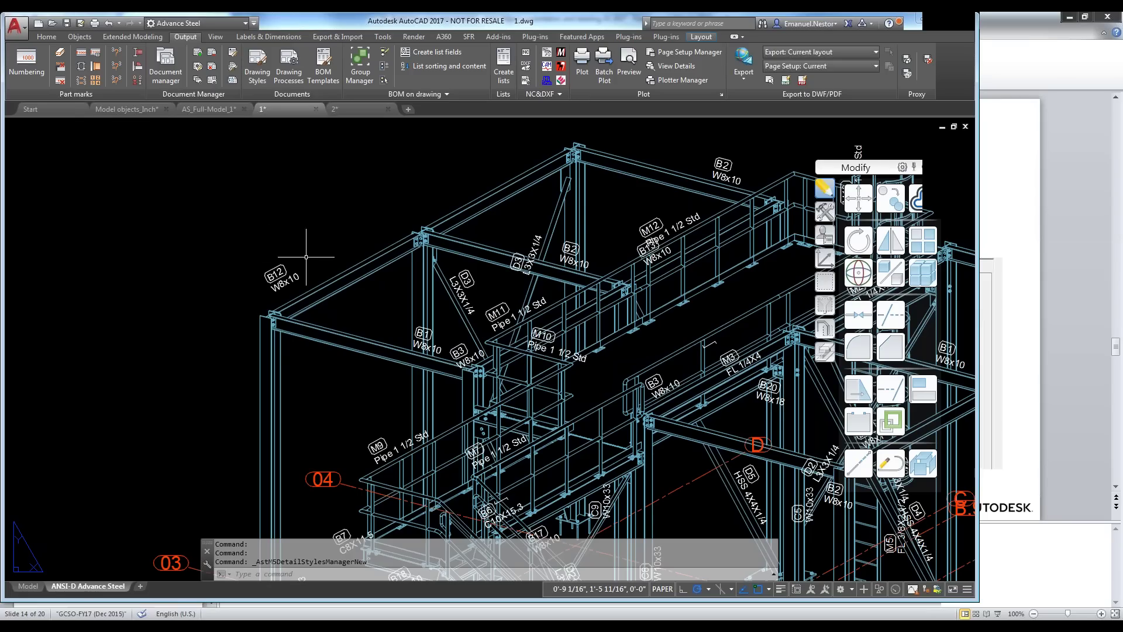
# Nudge the B12 W8x10 label slightly outward at the beam's lower end and inspect it in the wider 3D view.
pyautogui.click(271, 287)
pyautogui.click(271, 289)
pyautogui.click(273, 292)
pyautogui.scroll(5, 273, 292)
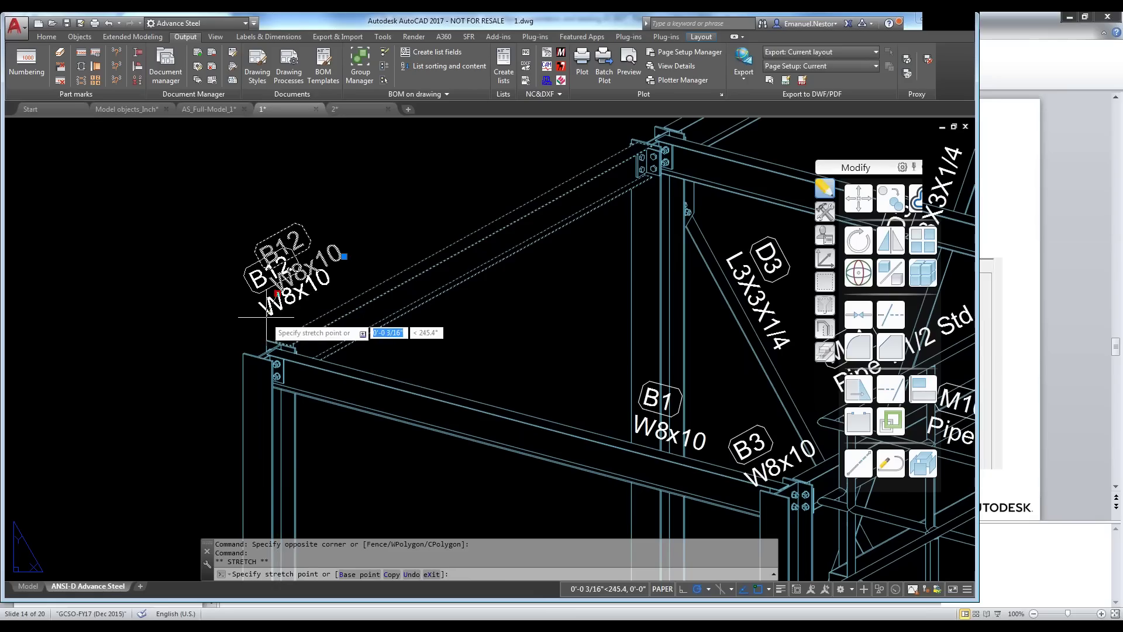
pyautogui.press('Escape')
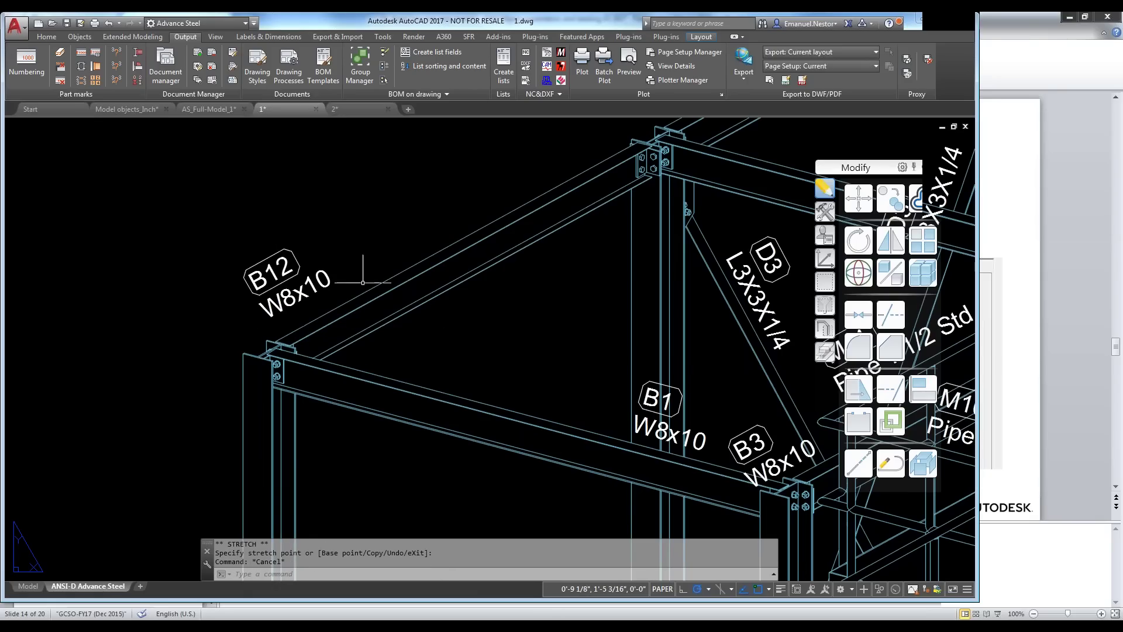
pyautogui.middleClick(359, 268)
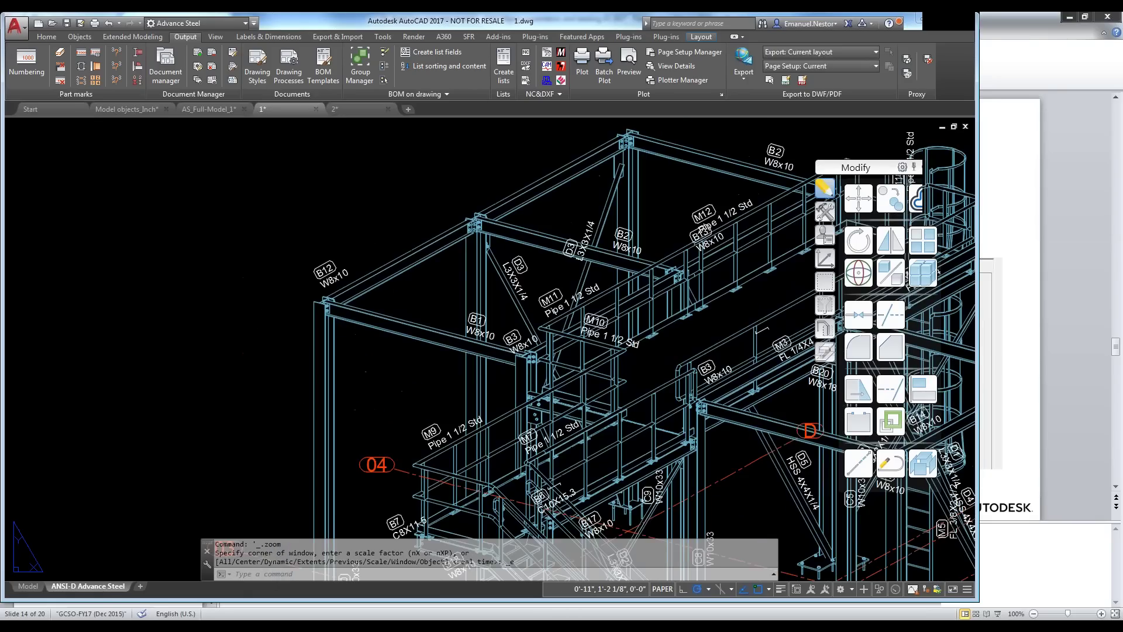
# Save and close the 3D view drawing 1 and the beam detail drawing 2.
pyautogui.hotkey('ctrl', 's')
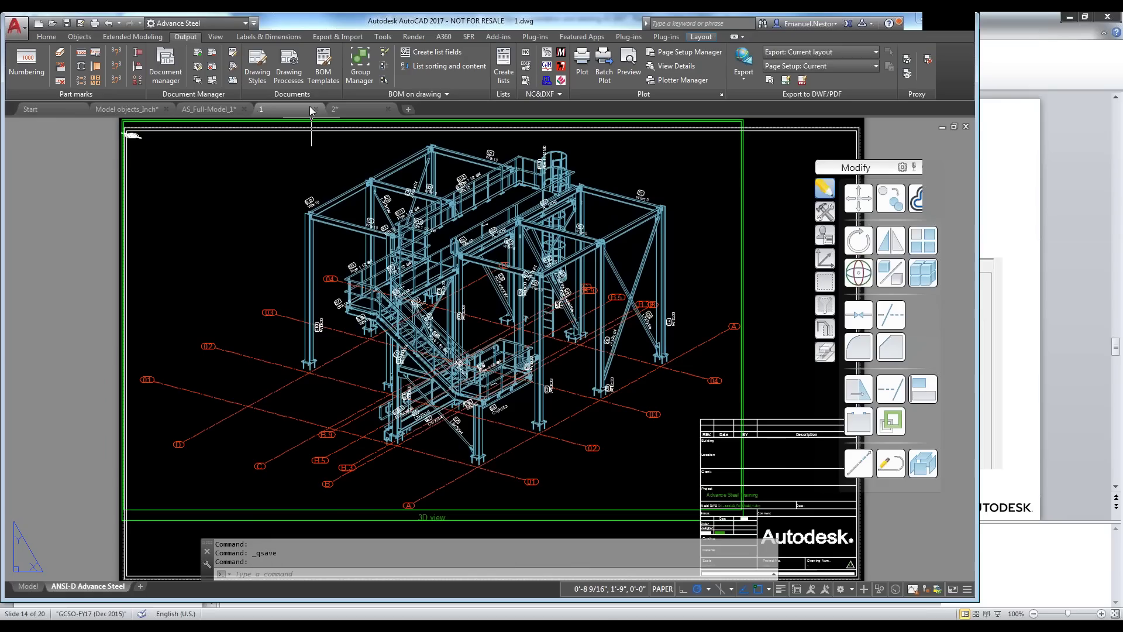
pyautogui.click(316, 110)
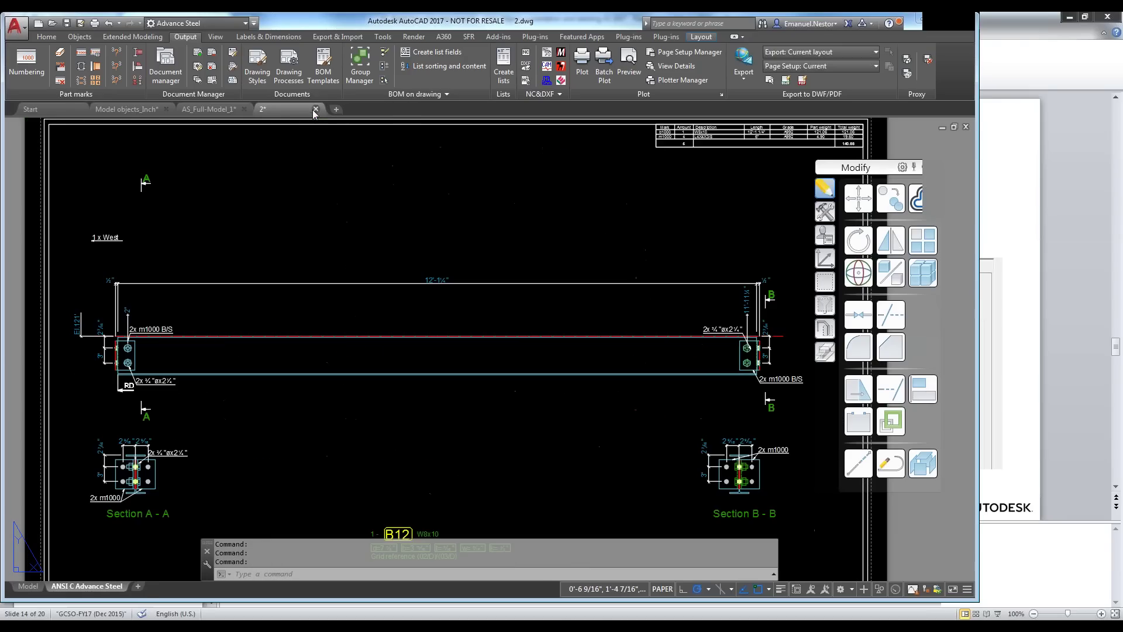
pyautogui.moveTo(283, 110)
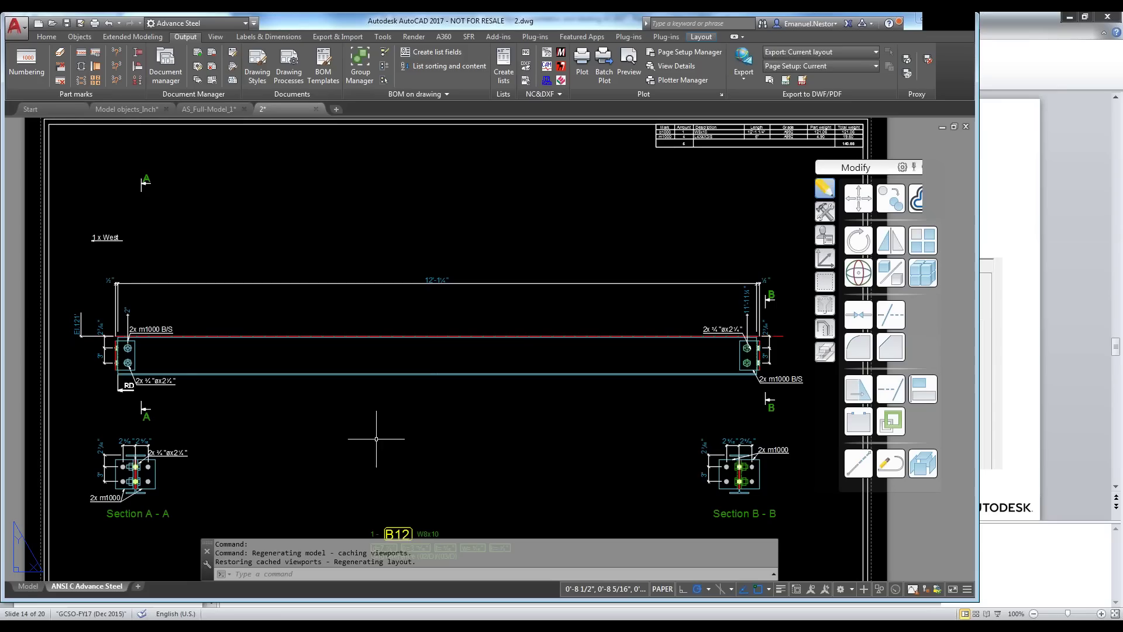
pyautogui.hotkey('ctrl', 's')
pyautogui.click(315, 110)
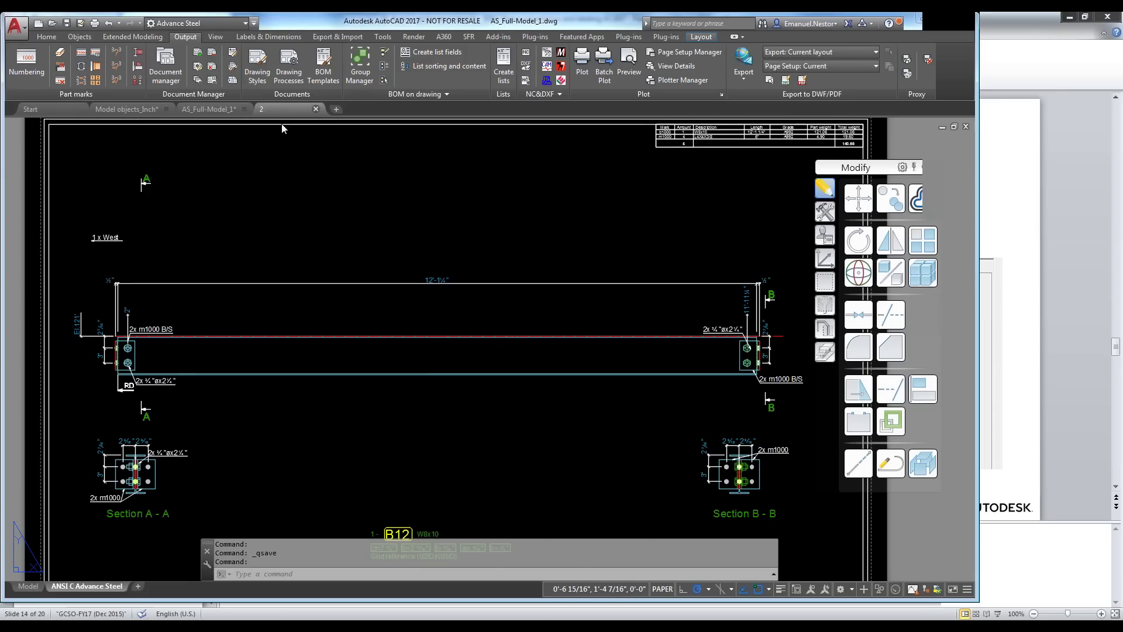
# Cancel any active command, then save and close the AS_Full-Model_1 model.
pyautogui.press('Escape')
pyautogui.press('Escape')
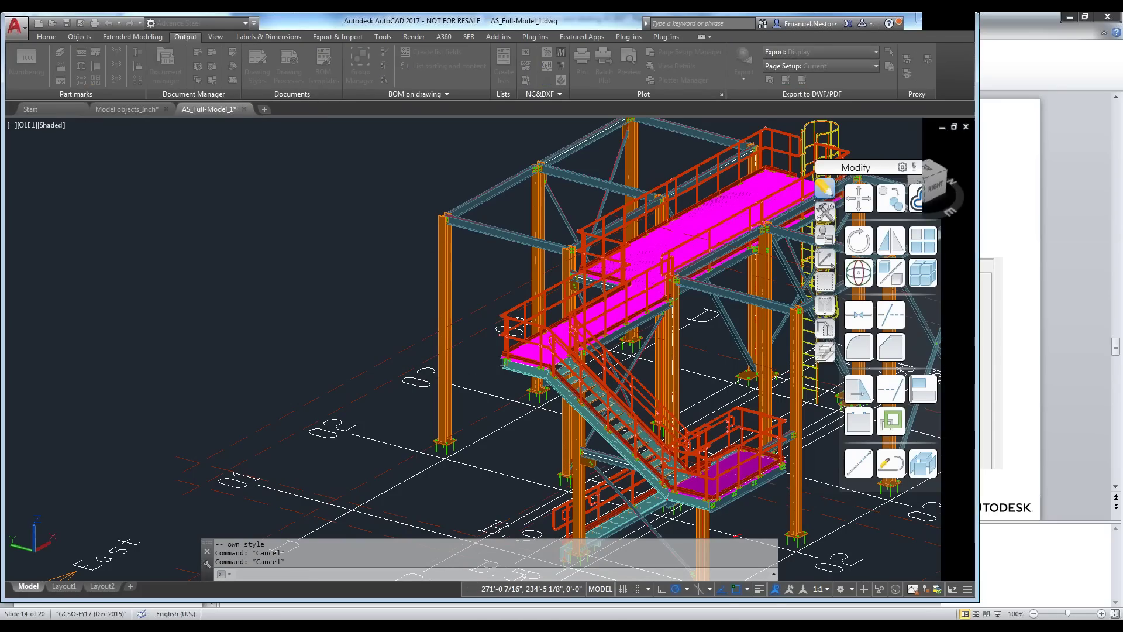
pyautogui.hotkey('ctrl', 's')
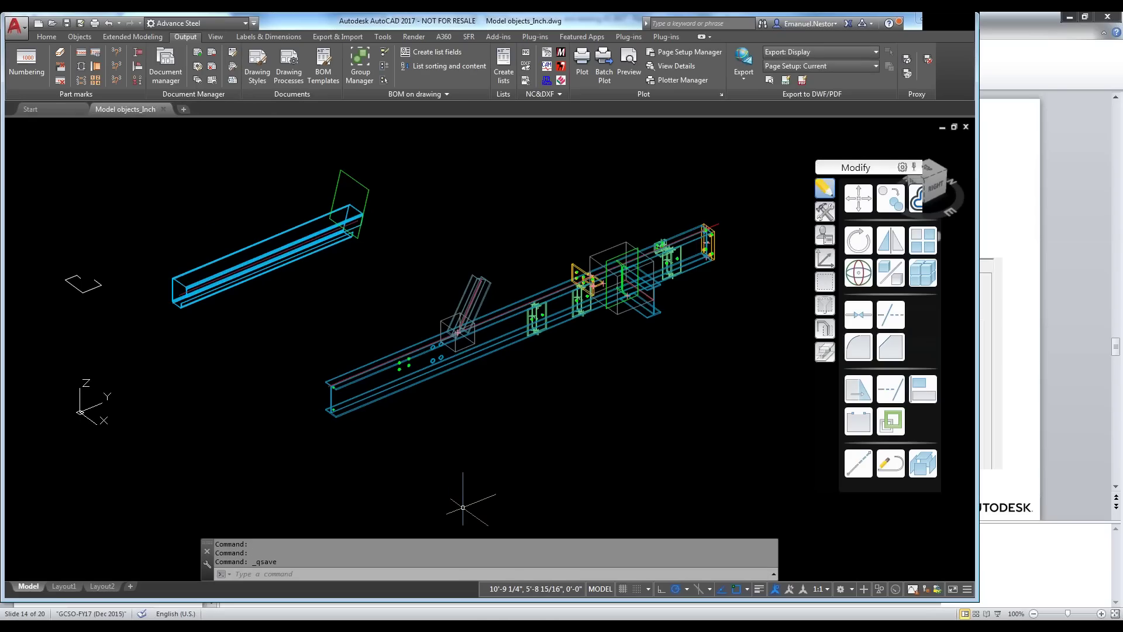
# Switch to the PowerPoint presentation, start the slide show from the current slide and advance to the Q&A slide.
pyautogui.hotkey('alt', 'Tab')
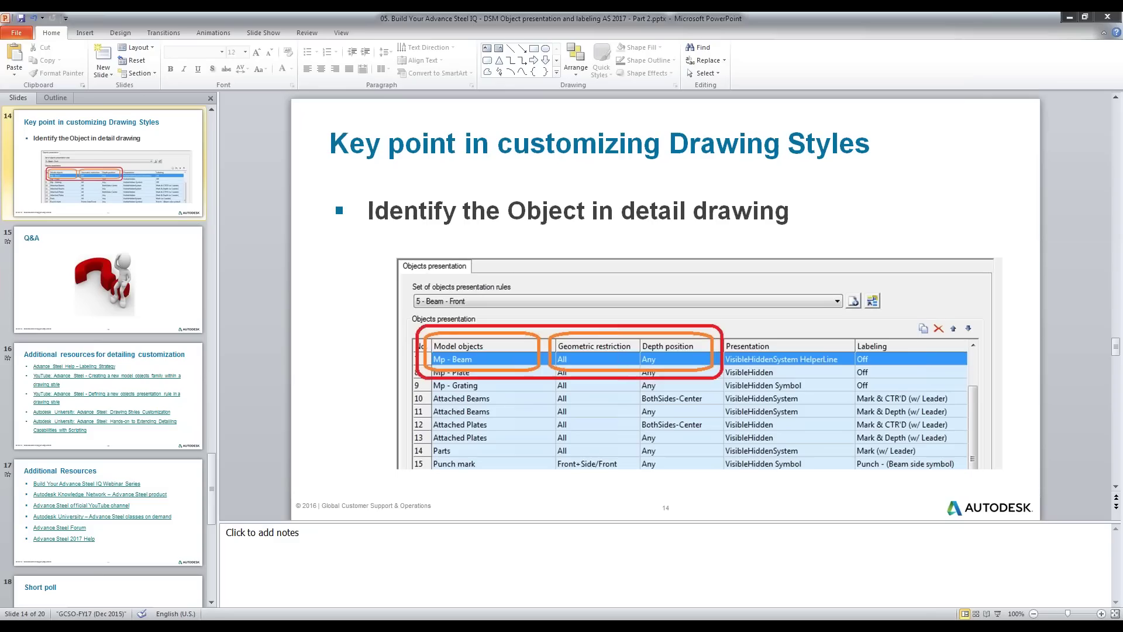
pyautogui.scroll(-1, 356, 390)
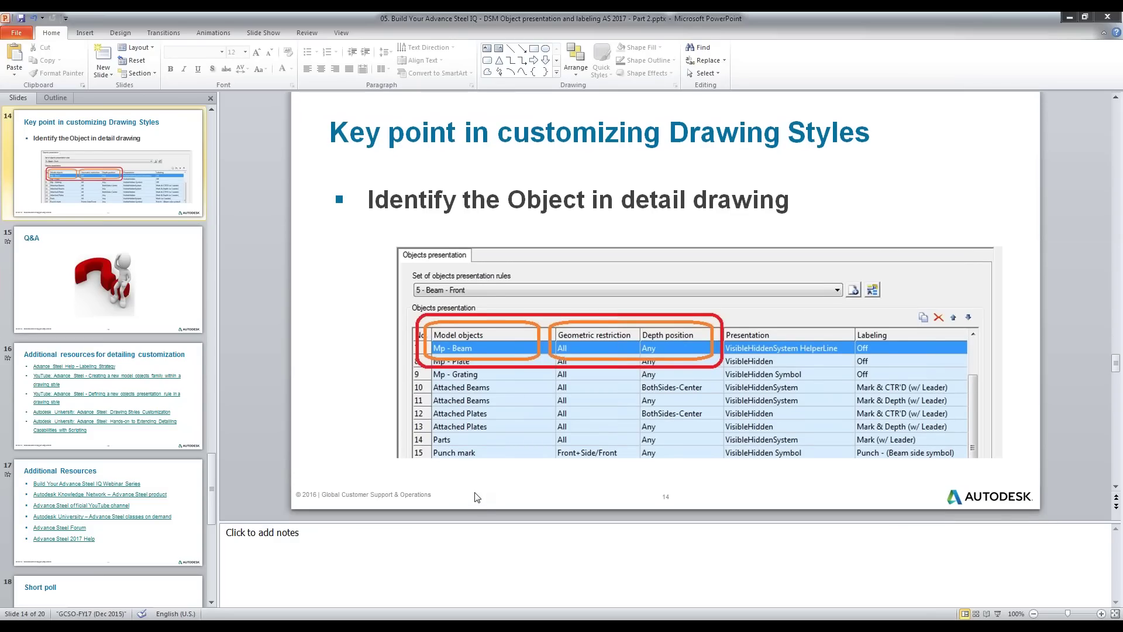
pyautogui.hotkey('shift', 'F5')
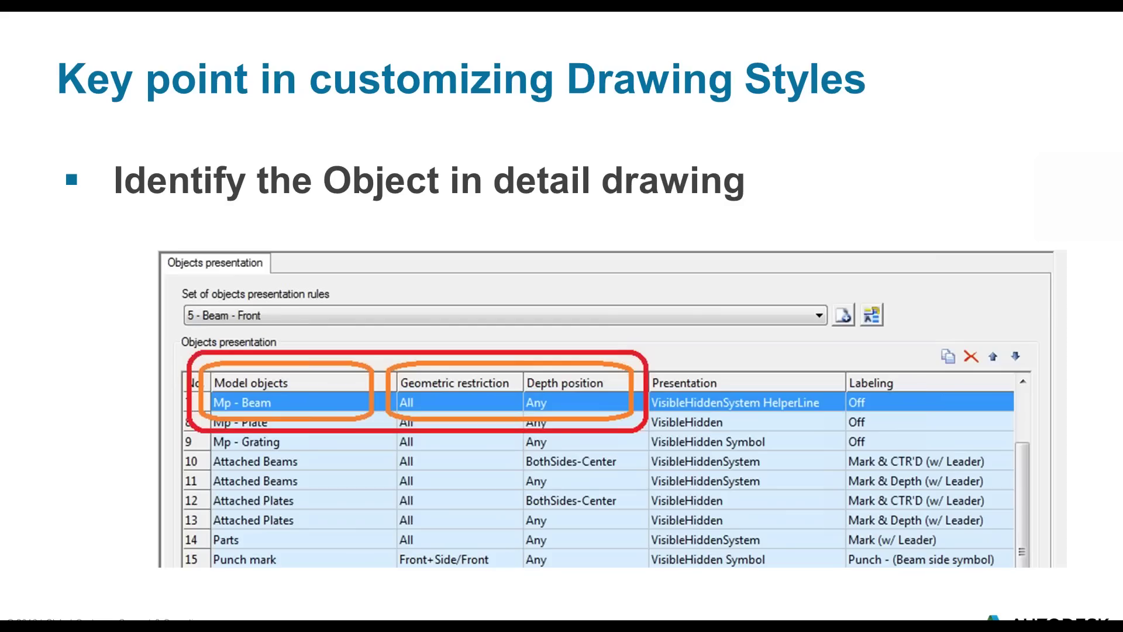
pyautogui.press('Right')
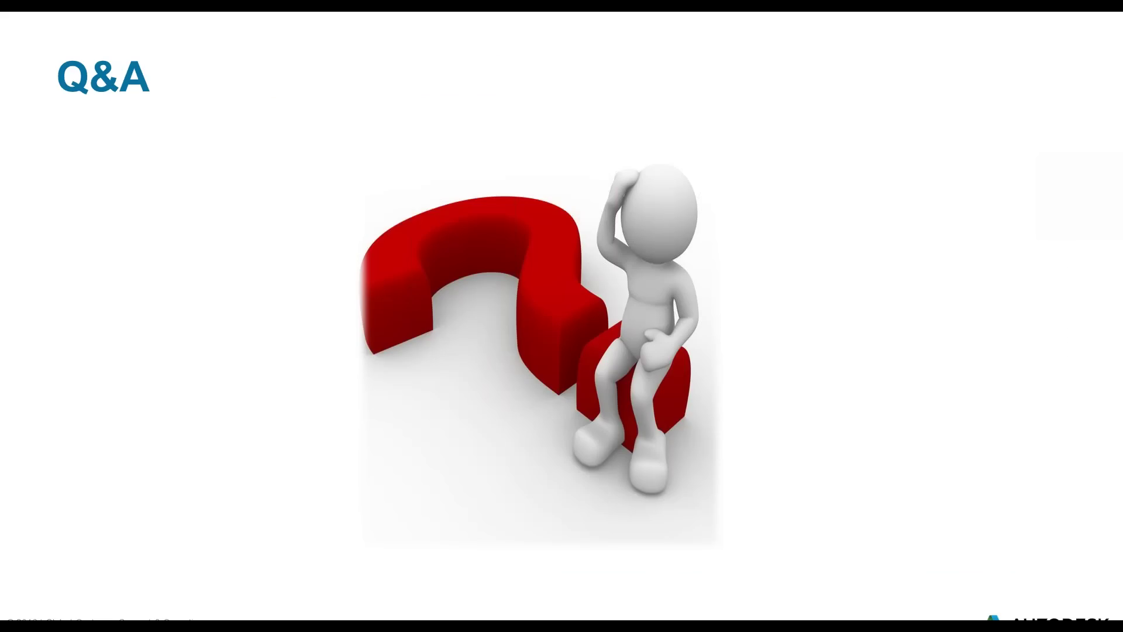
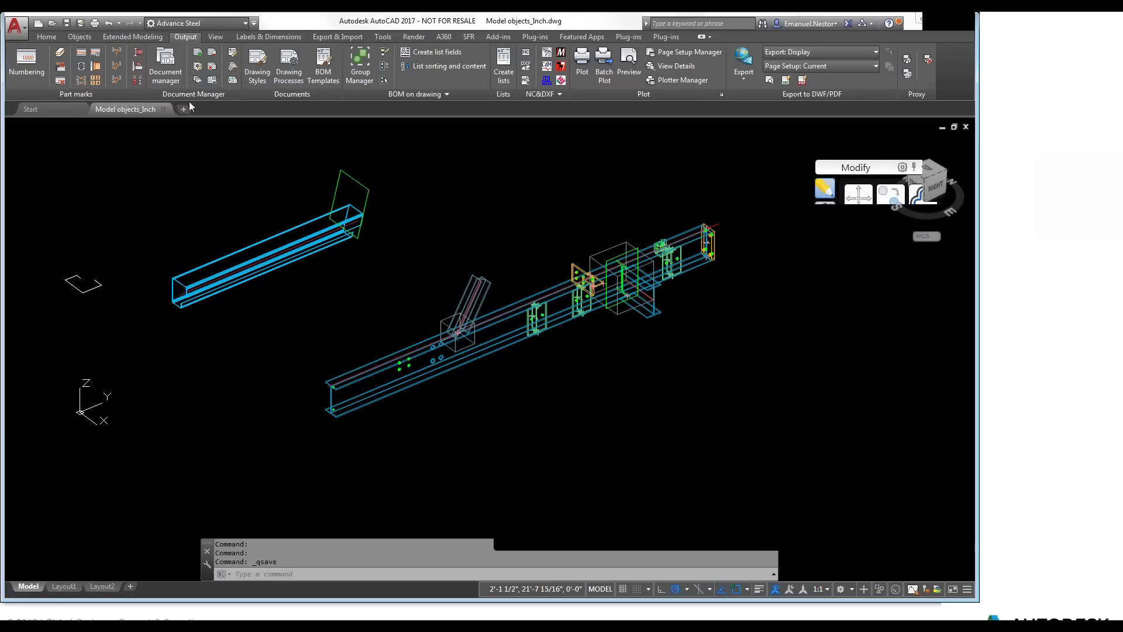
# In Advance Steel, open the Drawing Style Manager and expand the user's 5 - Beam style under 5 - Assemblies.
pyautogui.click(199, 69)
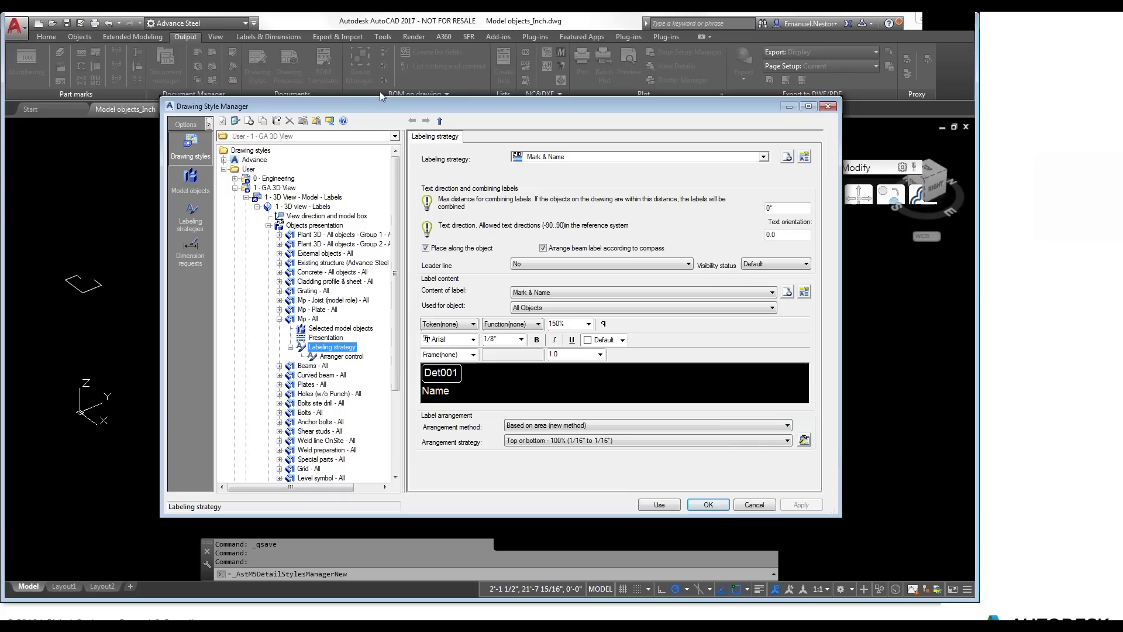
pyautogui.moveTo(380, 91); pyautogui.dragTo(325, 57)
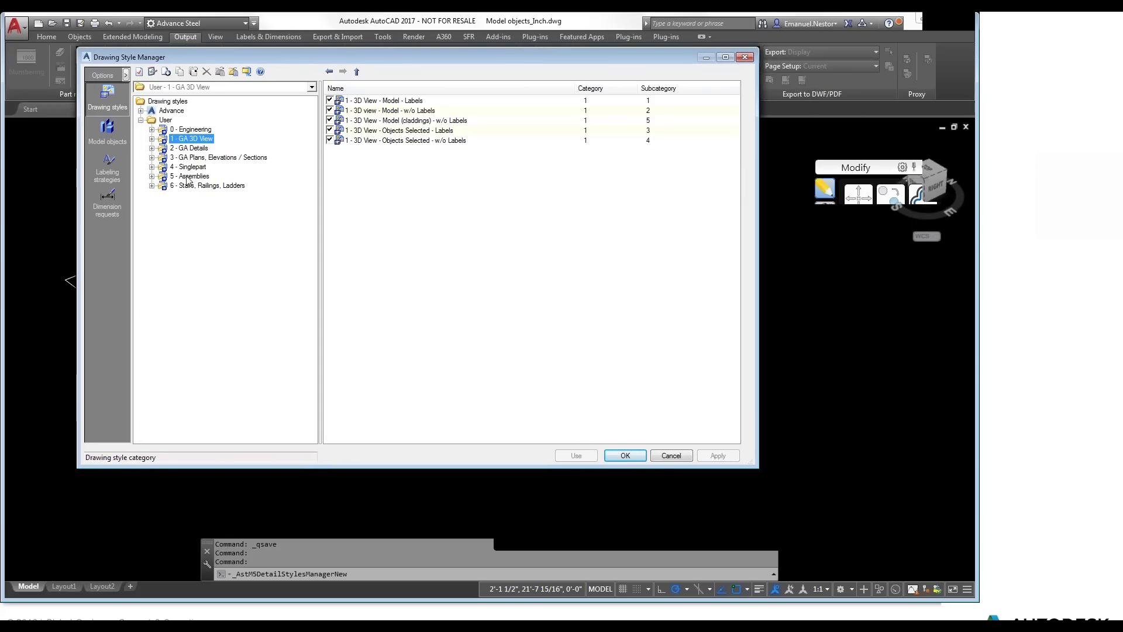
pyautogui.doubleClick(187, 177)
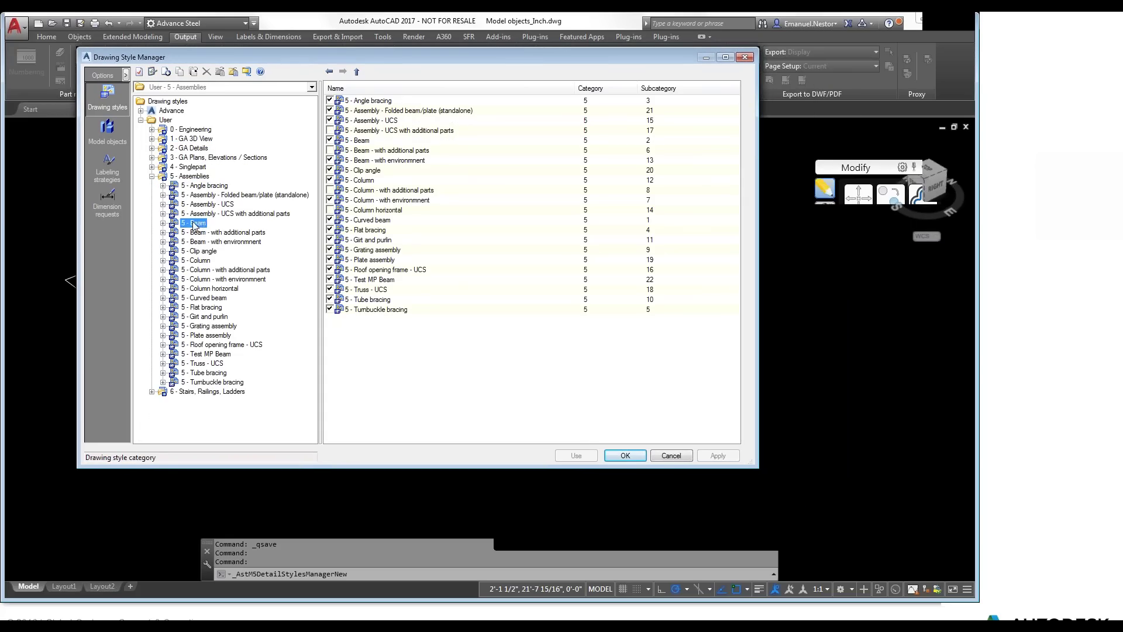
pyautogui.click(195, 223)
pyautogui.click(163, 223)
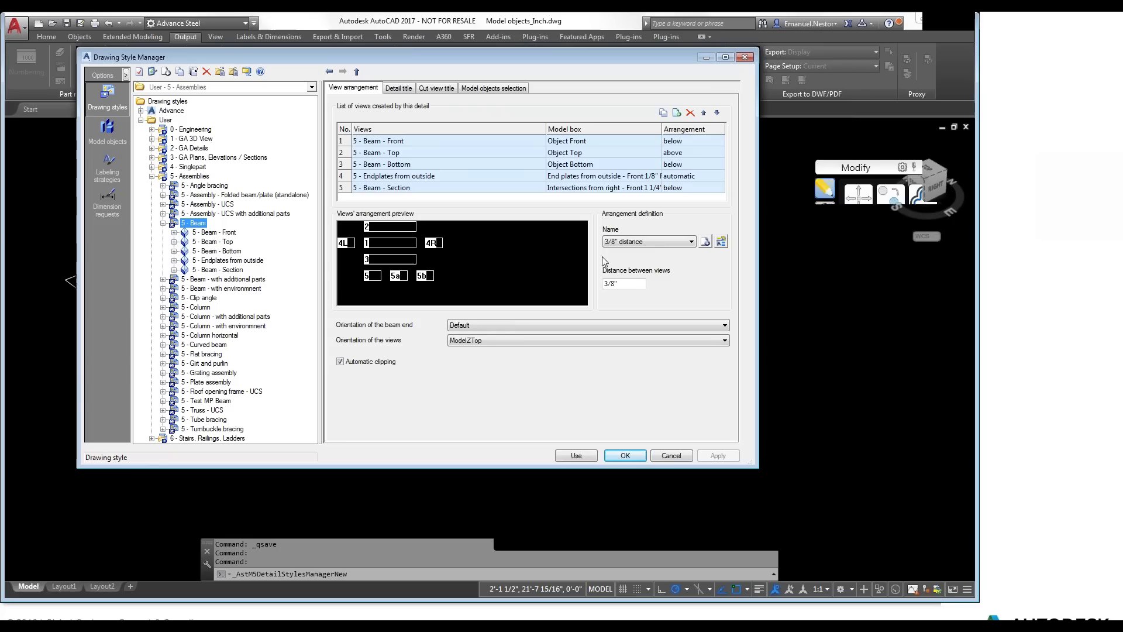
# Review the available Orientation of the beam end options for the 5 - Beam style without changing the setting.
pyautogui.click(808, 233)
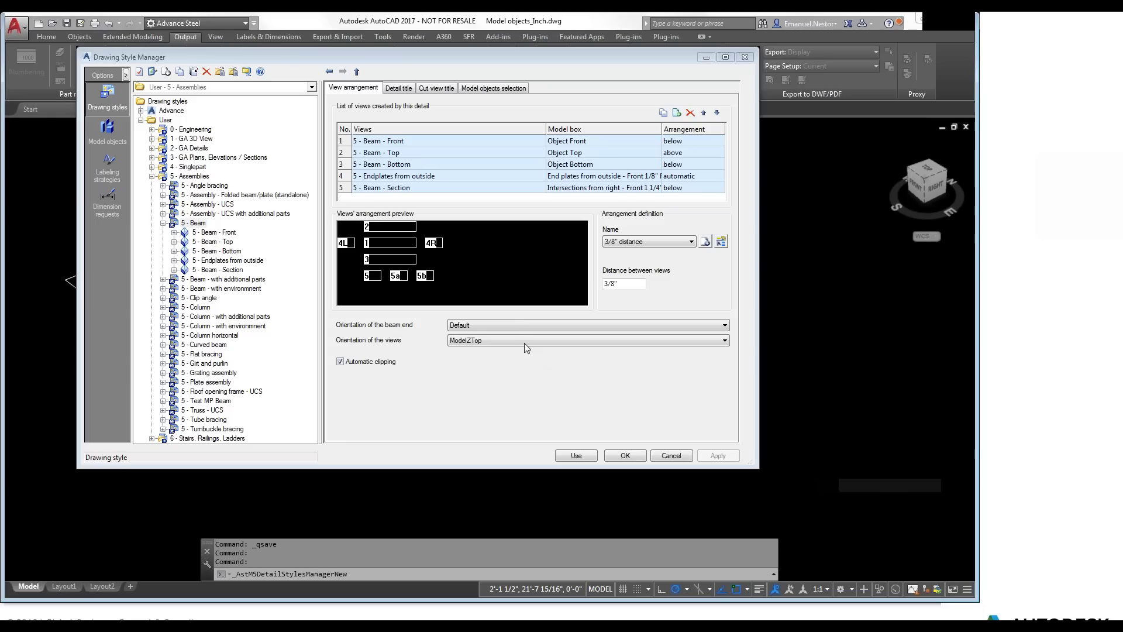
pyautogui.click(523, 324)
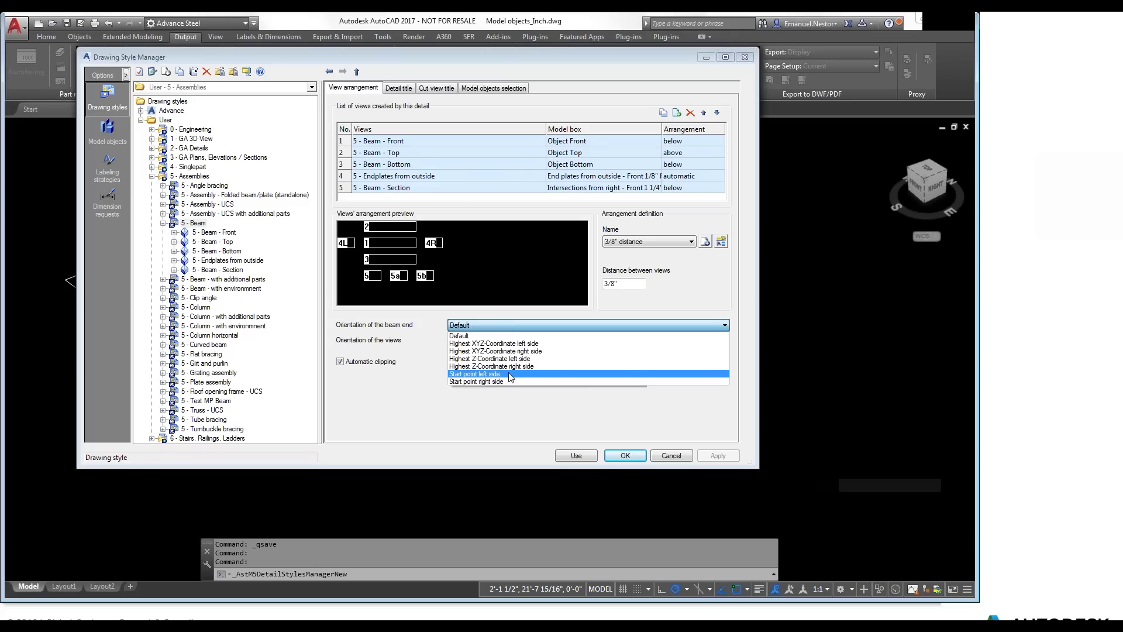
pyautogui.click(510, 402)
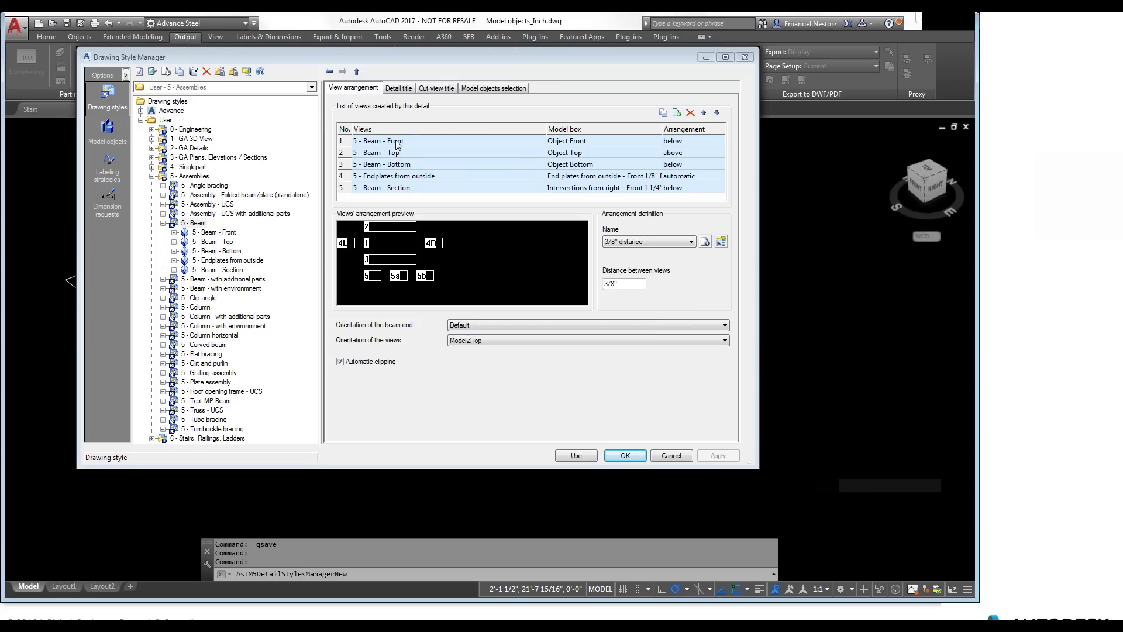
# Inspect the view direction and model box of the 5 - Beam - Front view, and close the Drawing Style Manager.
pyautogui.doubleClick(345, 145)
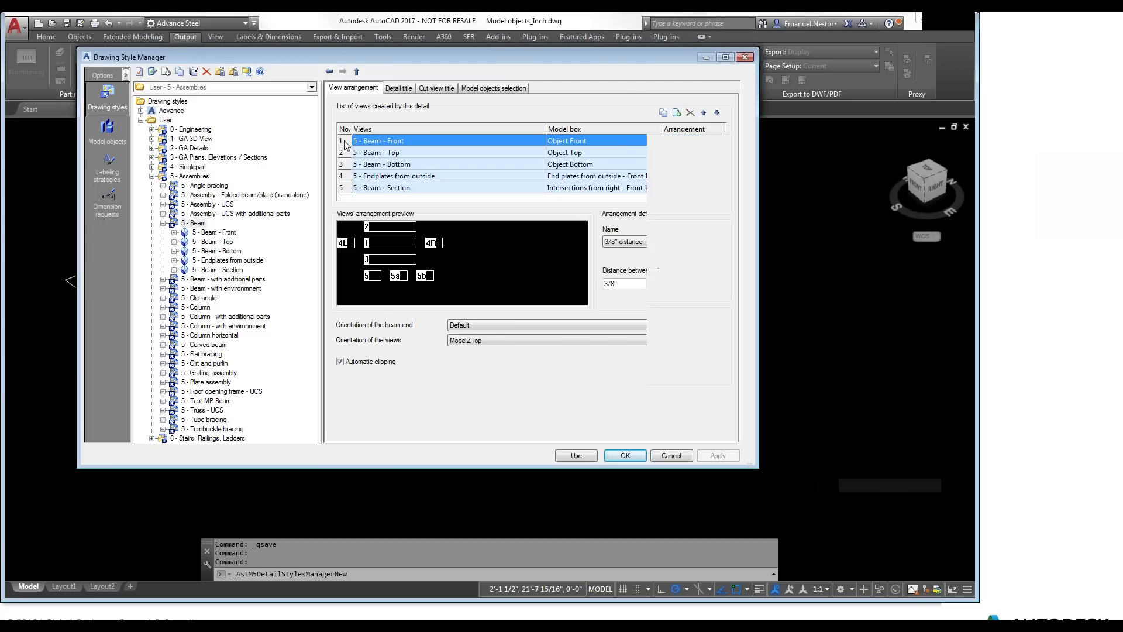
pyautogui.click(639, 152)
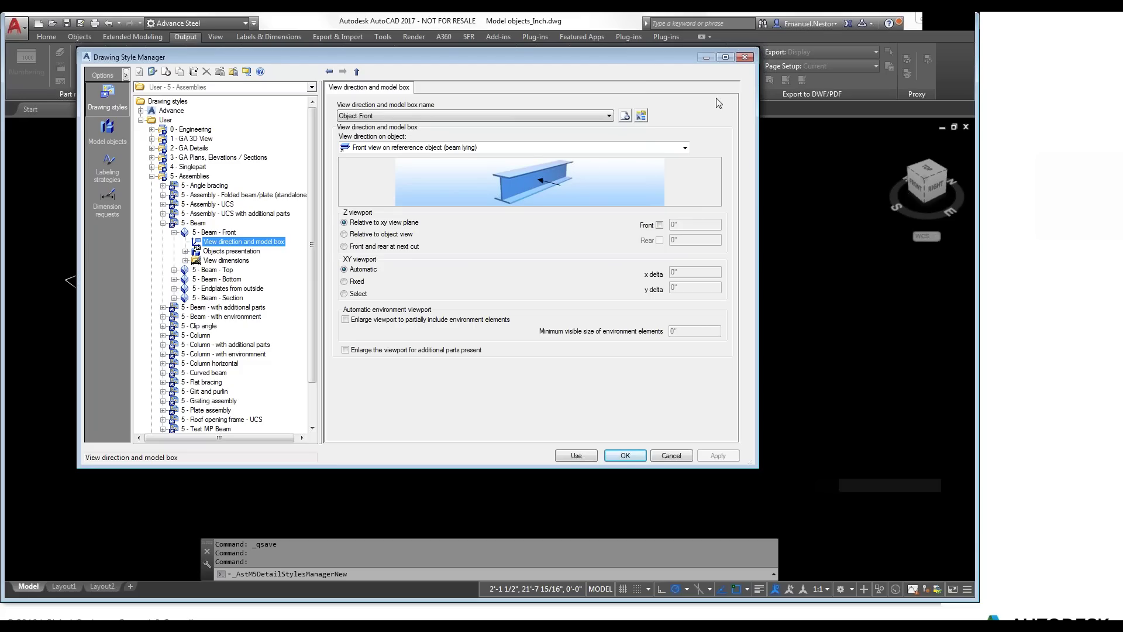
pyautogui.click(744, 56)
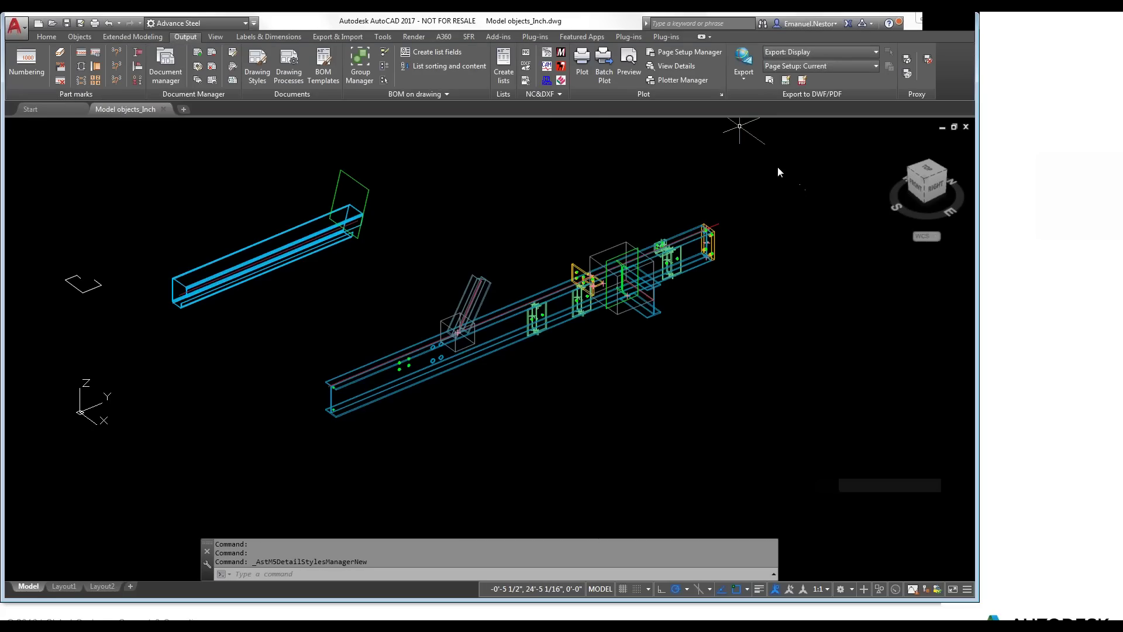
# Show the assembly coordinate system of the long beam with the attached plates and inspect it at the beam's end.
pyautogui.moveTo(714, 392); pyautogui.dragTo(588, 354, button='middle')
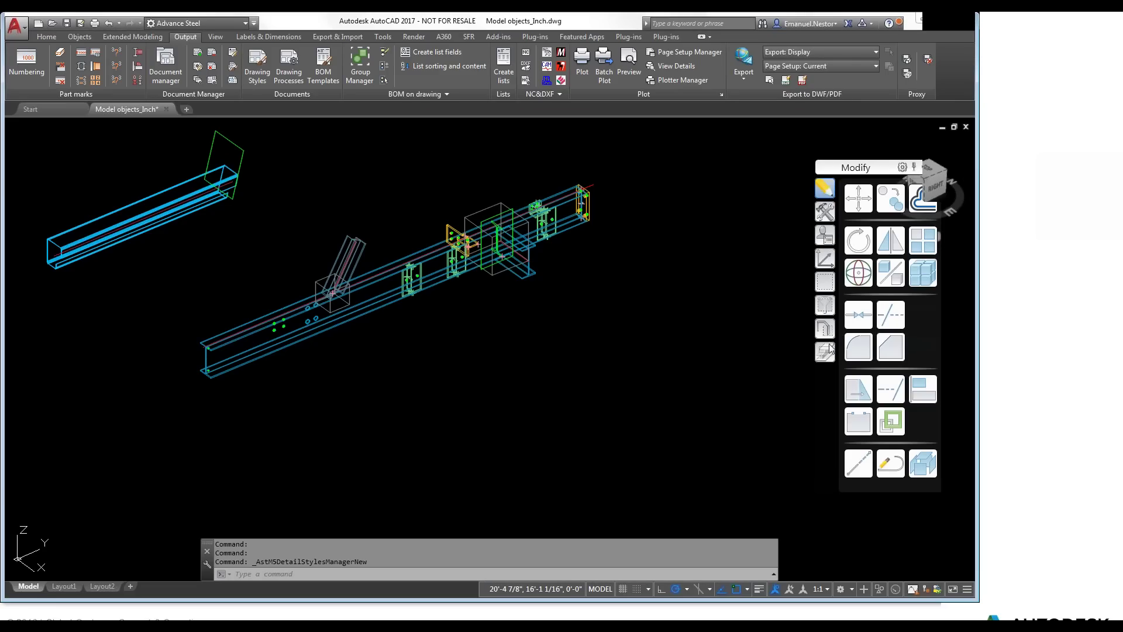
pyautogui.click(825, 212)
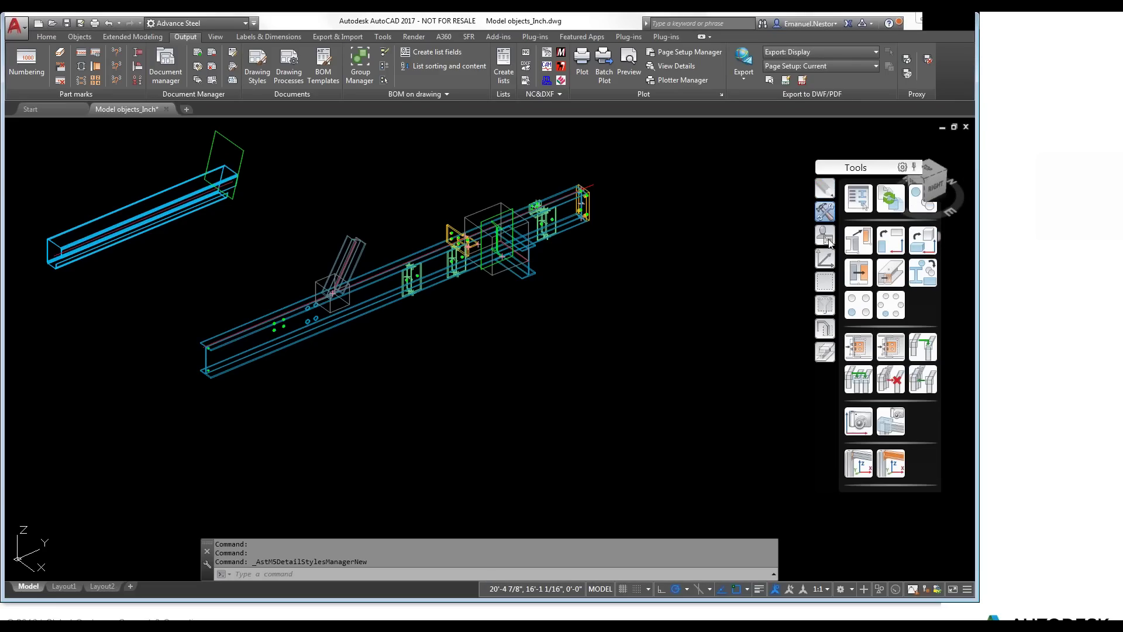
pyautogui.scroll(-2, 889, 412)
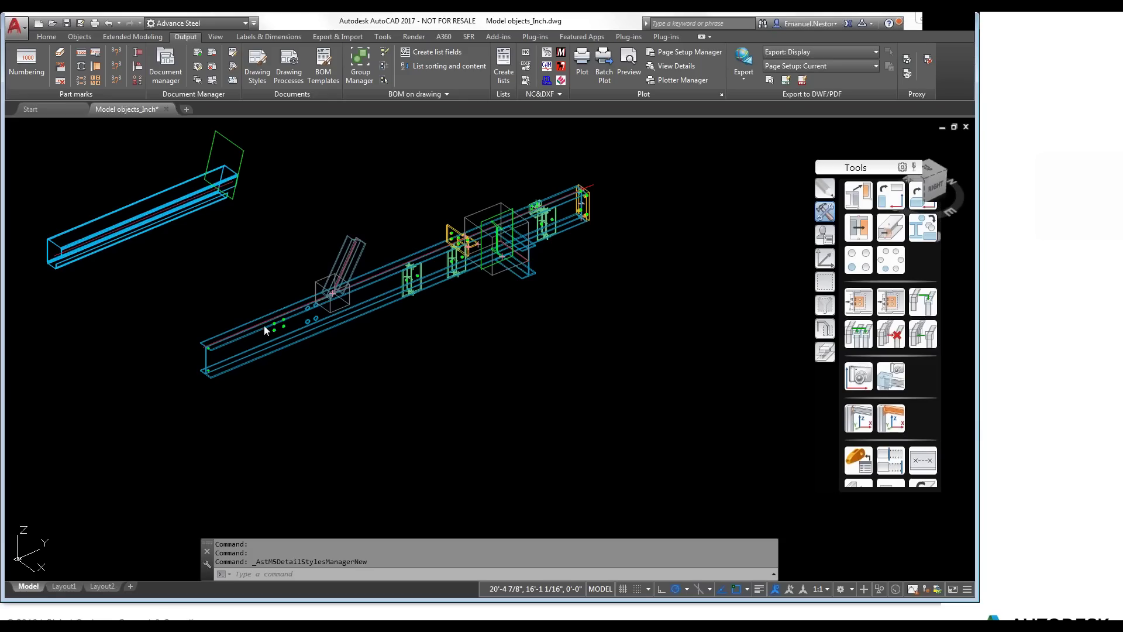
pyautogui.click(255, 329)
pyautogui.rightClick(255, 330)
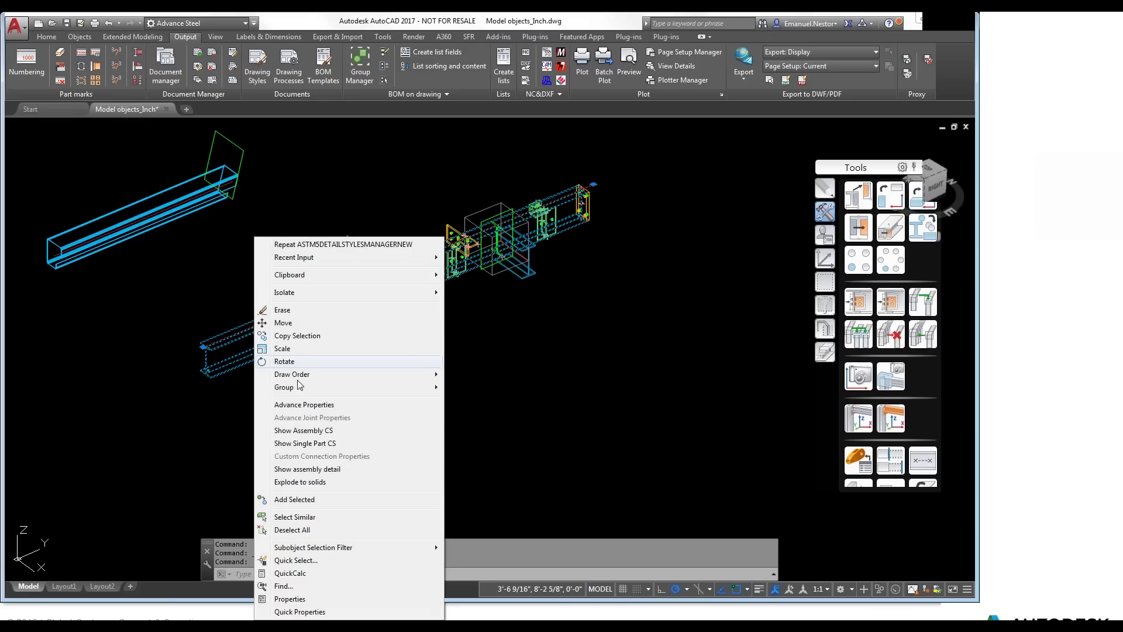
pyautogui.click(286, 431)
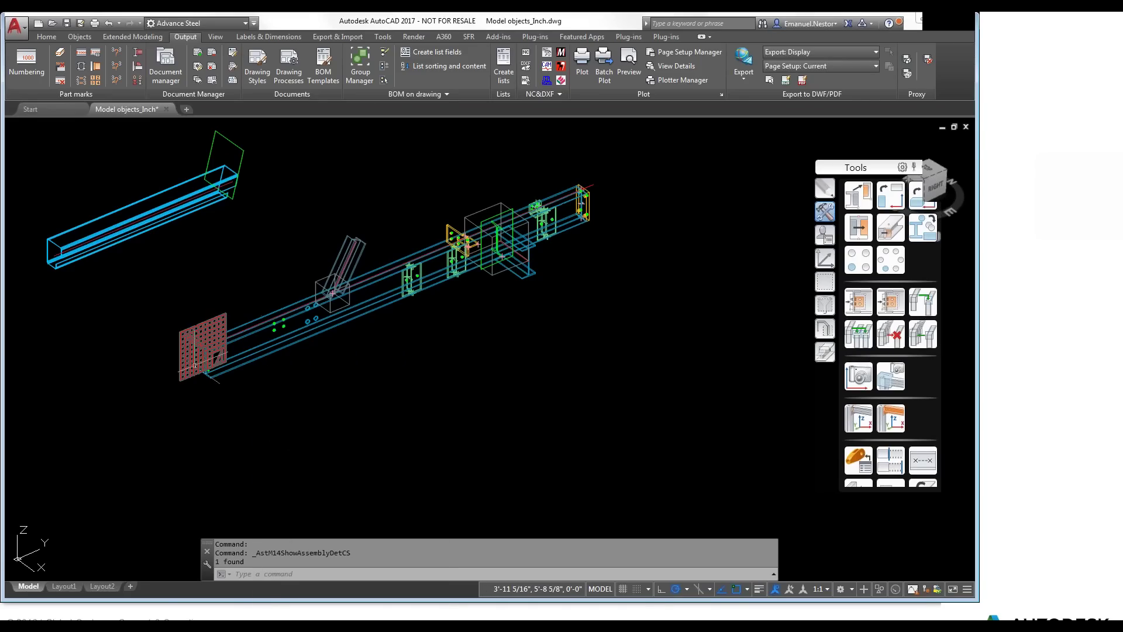
pyautogui.scroll(5, 193, 354)
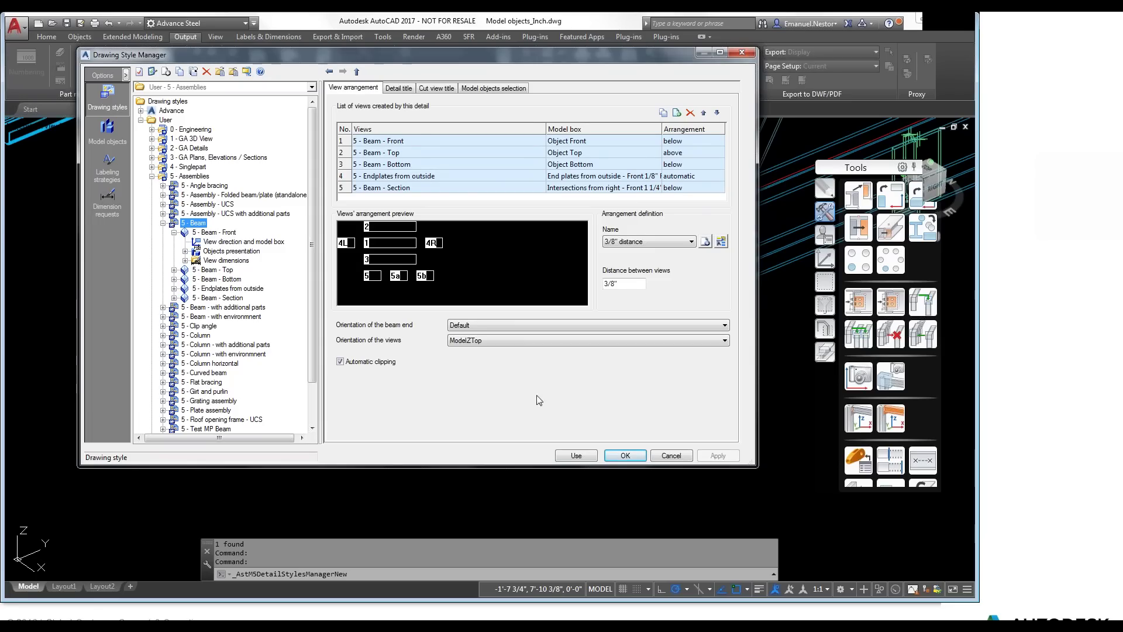
# Compare the beam end orientation choices of the 5 - Beam style with the displayed coordinate system, and close the Drawing Style Manager.
pyautogui.click(500, 416)
pyautogui.click(506, 325)
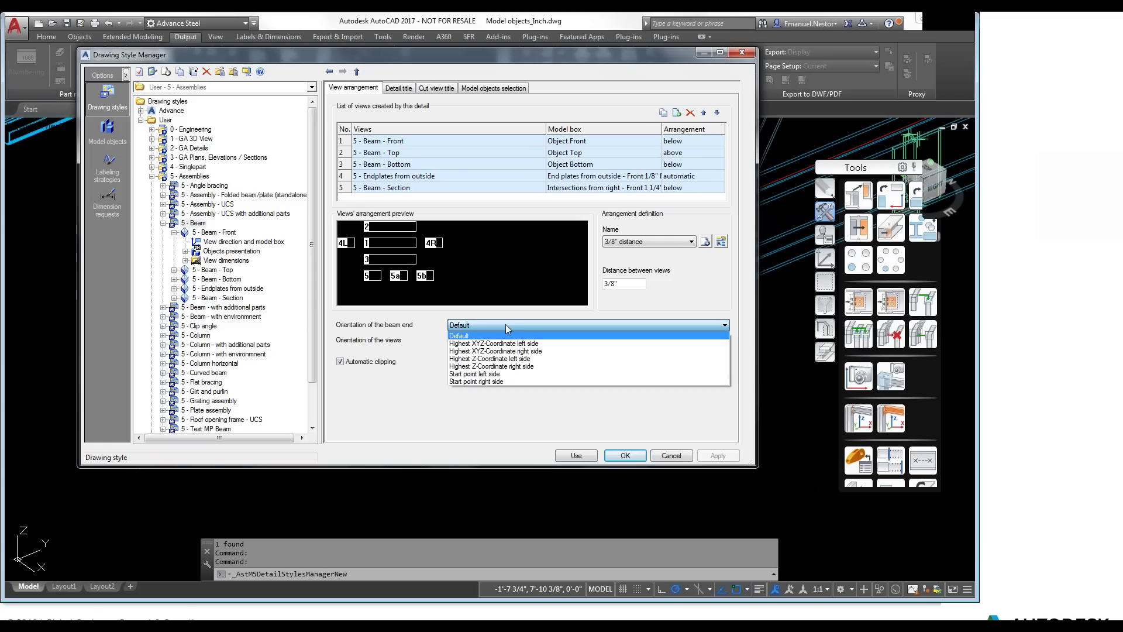
pyautogui.click(505, 324)
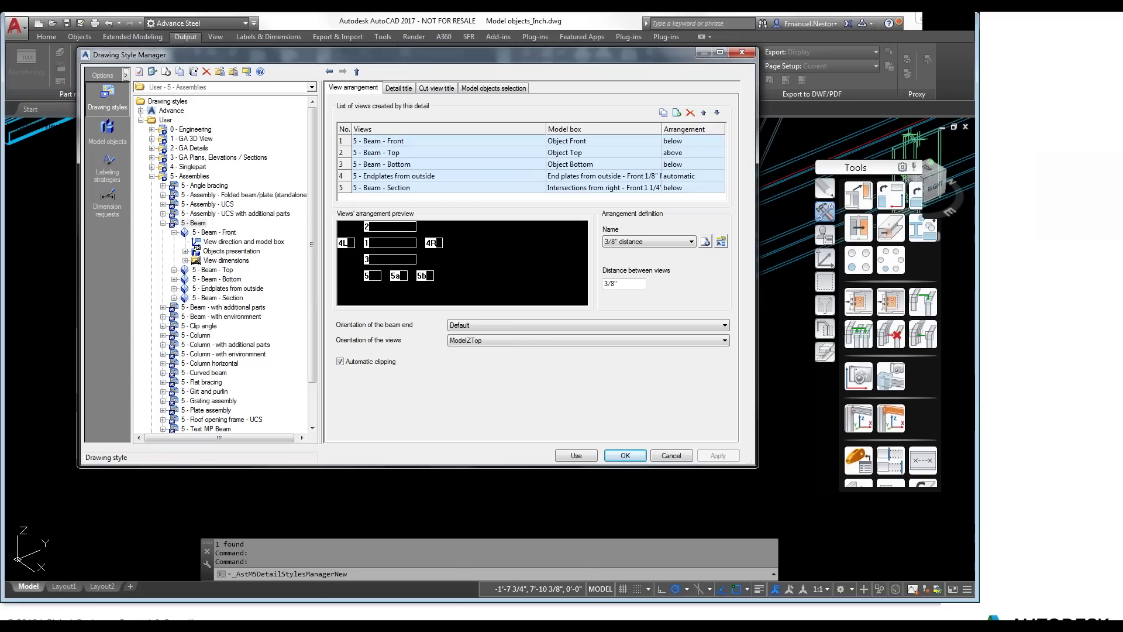
pyautogui.click(481, 619)
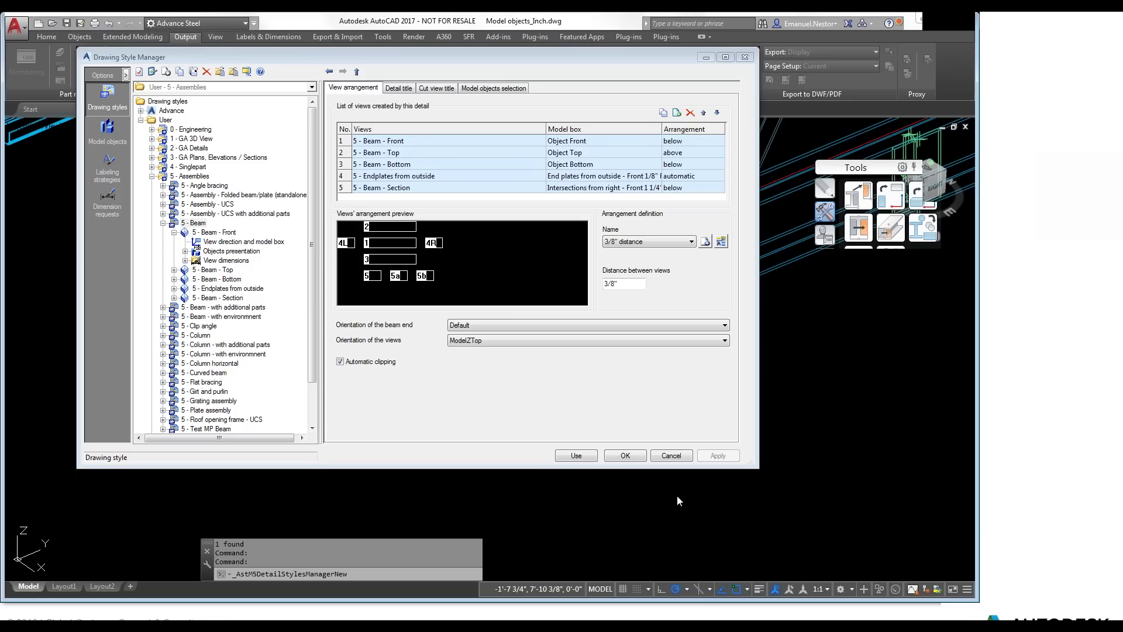
pyautogui.click(744, 56)
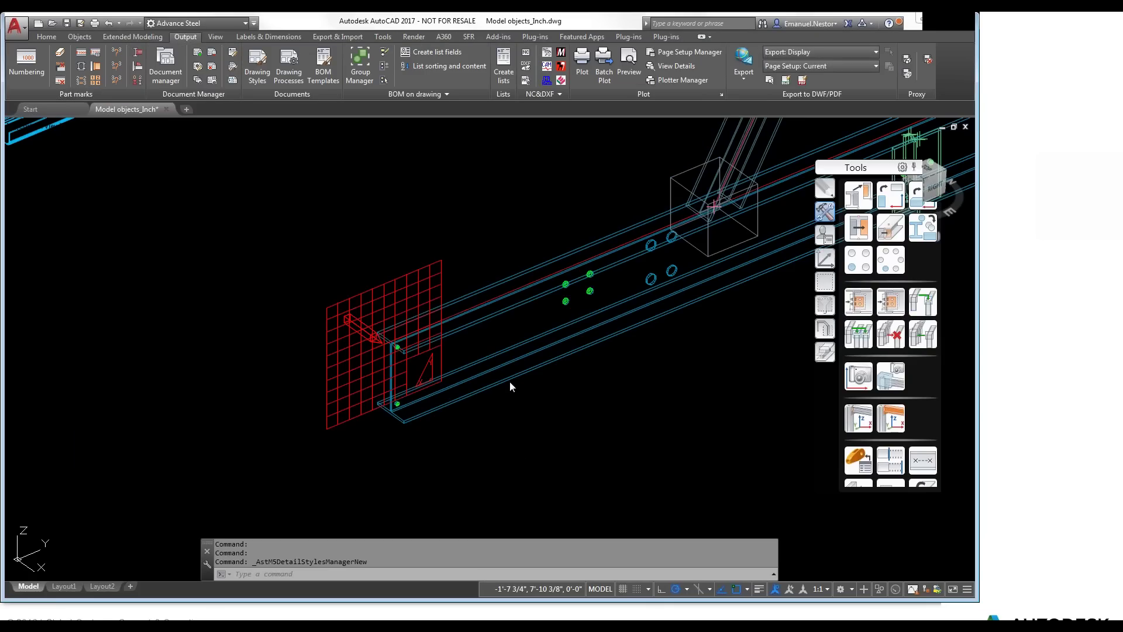
# Place a compass in the model, in the empty area in front of the beams near the coordinate system origin.
pyautogui.scroll(-5, 497, 410)
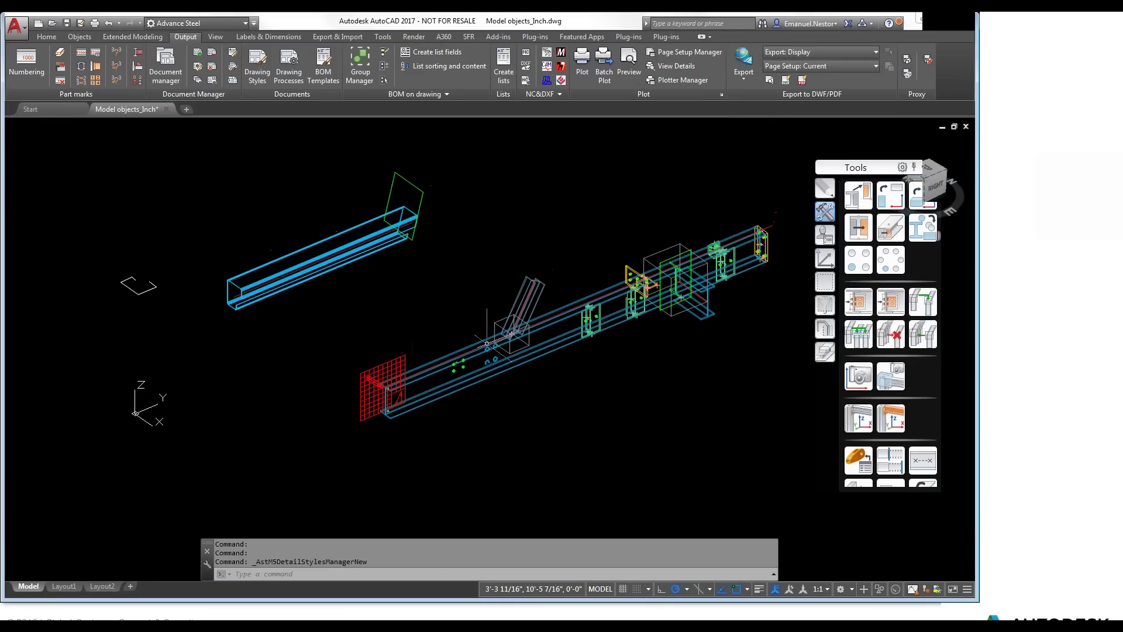
pyautogui.scroll(-3, 319, 293)
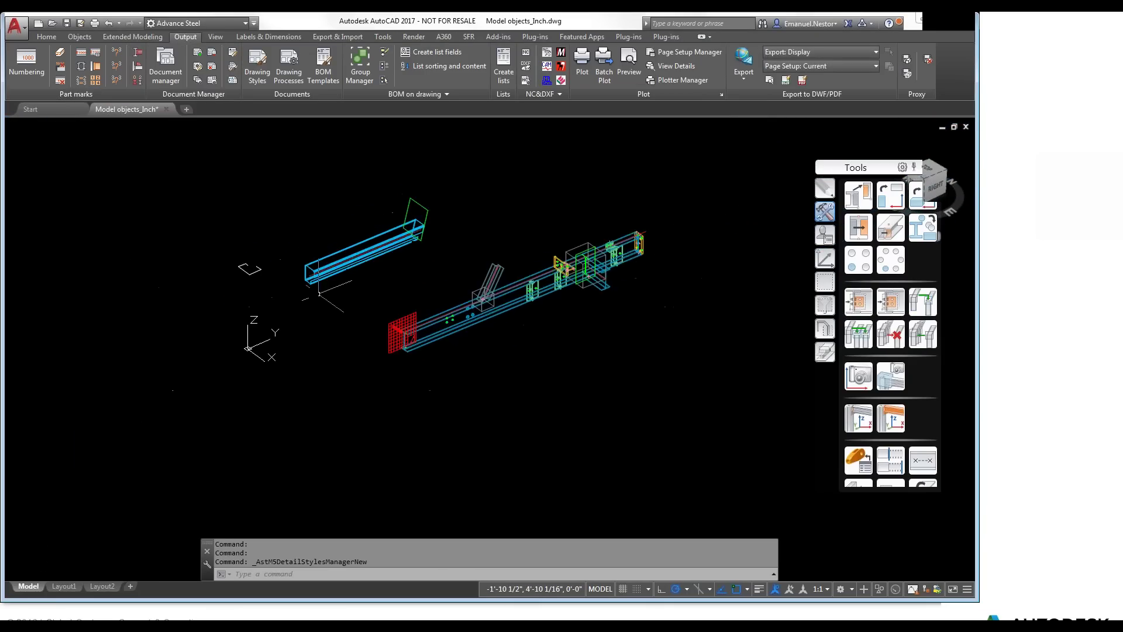
pyautogui.scroll(-2, 319, 292)
pyautogui.click(47, 35)
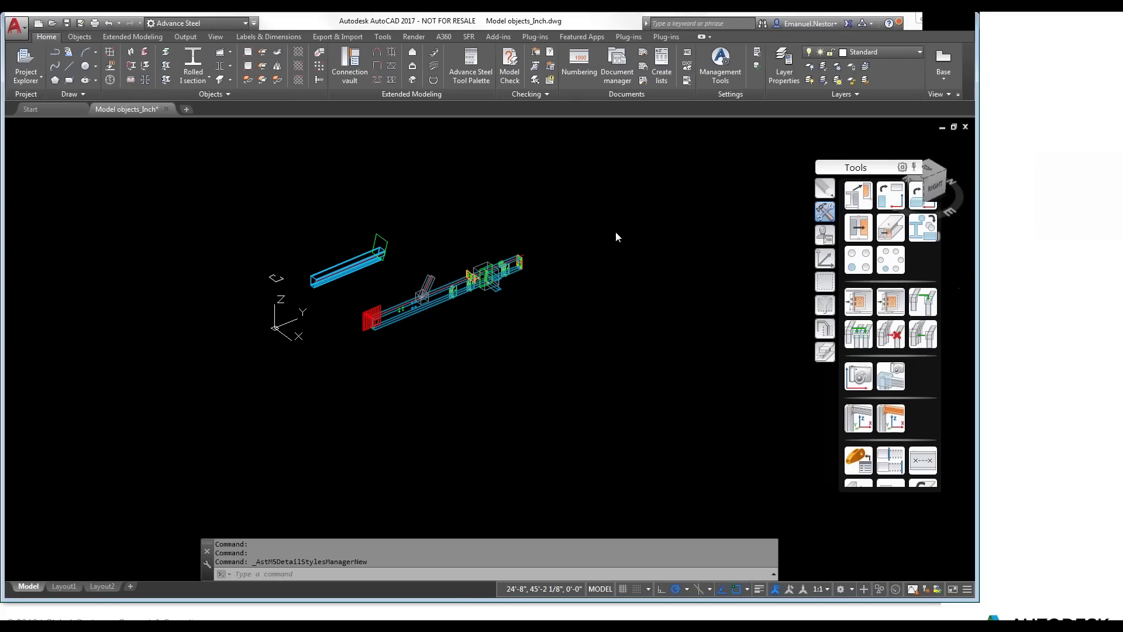
pyautogui.click(110, 80)
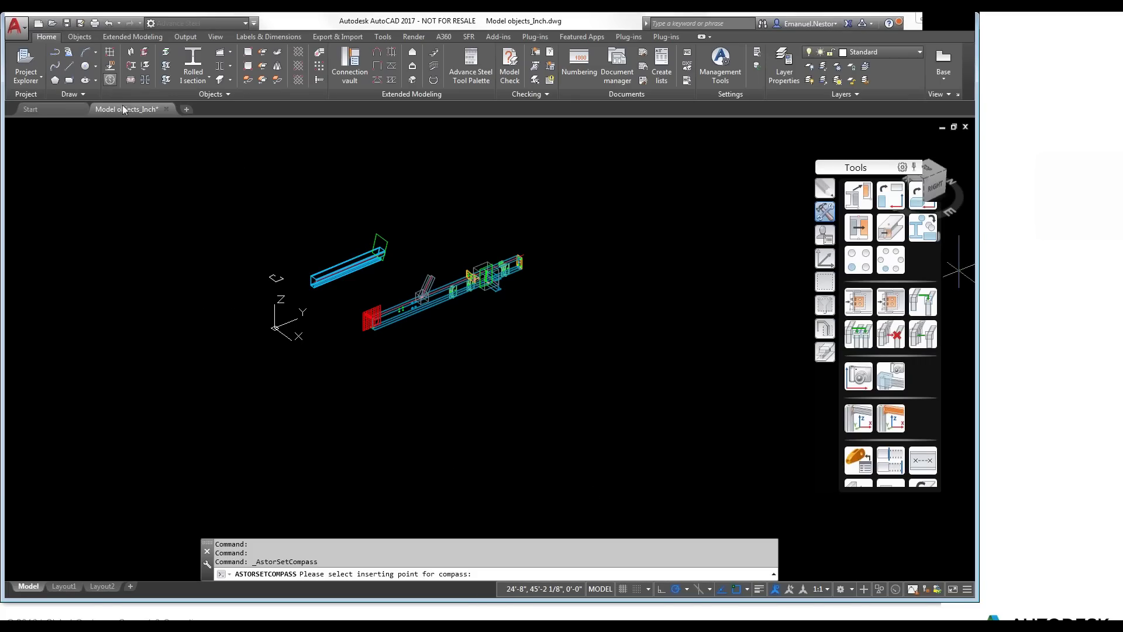
pyautogui.click(229, 384)
pyautogui.click(510, 188)
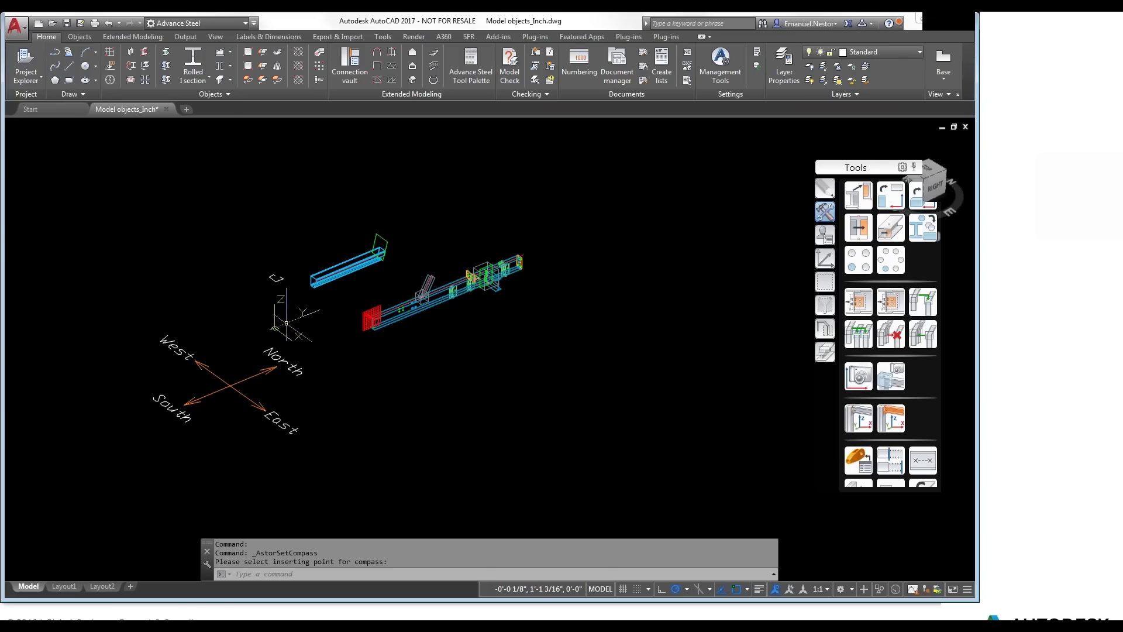
# Open the Drawing Style Manager and review the compass position and representation settings of the 5 - Beam - Front view.
pyautogui.click(186, 37)
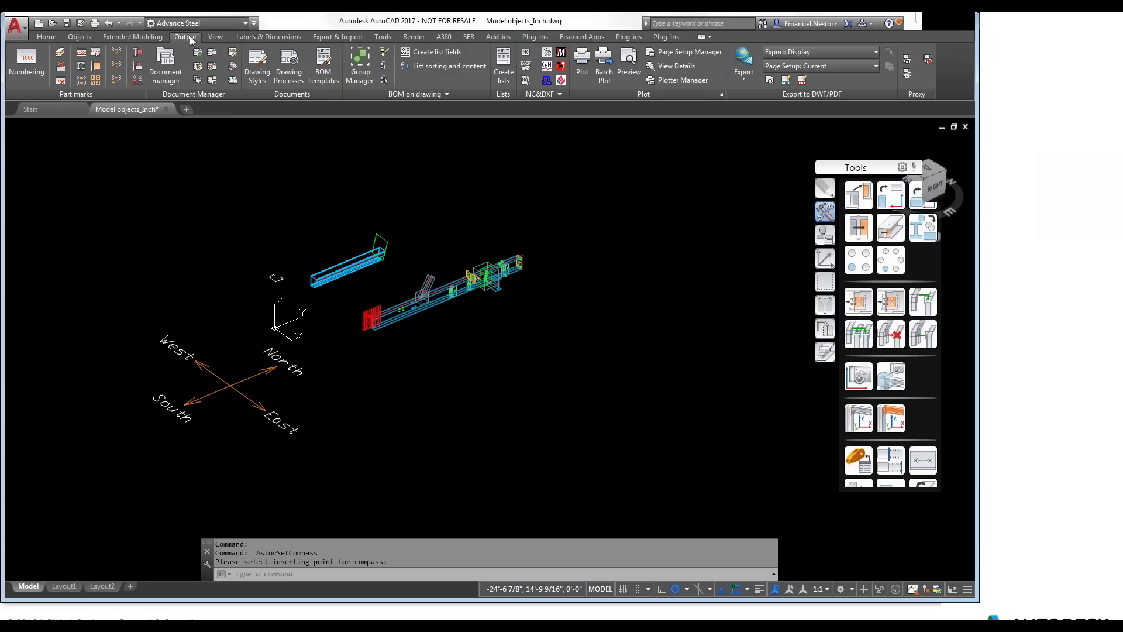
pyautogui.click(199, 67)
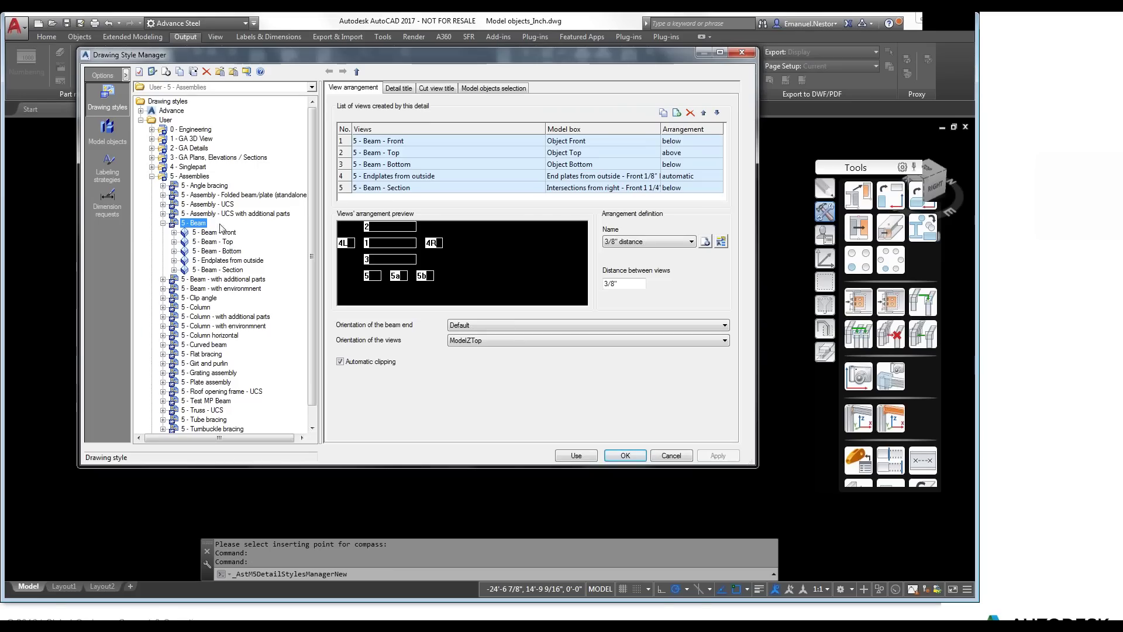
pyautogui.click(214, 234)
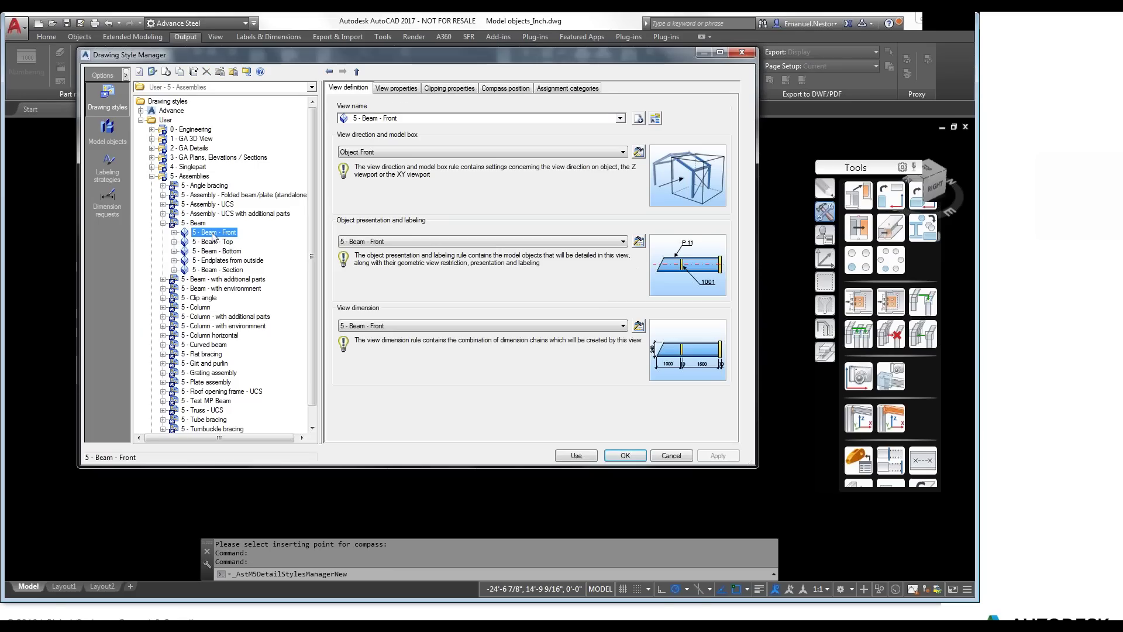
pyautogui.doubleClick(213, 234)
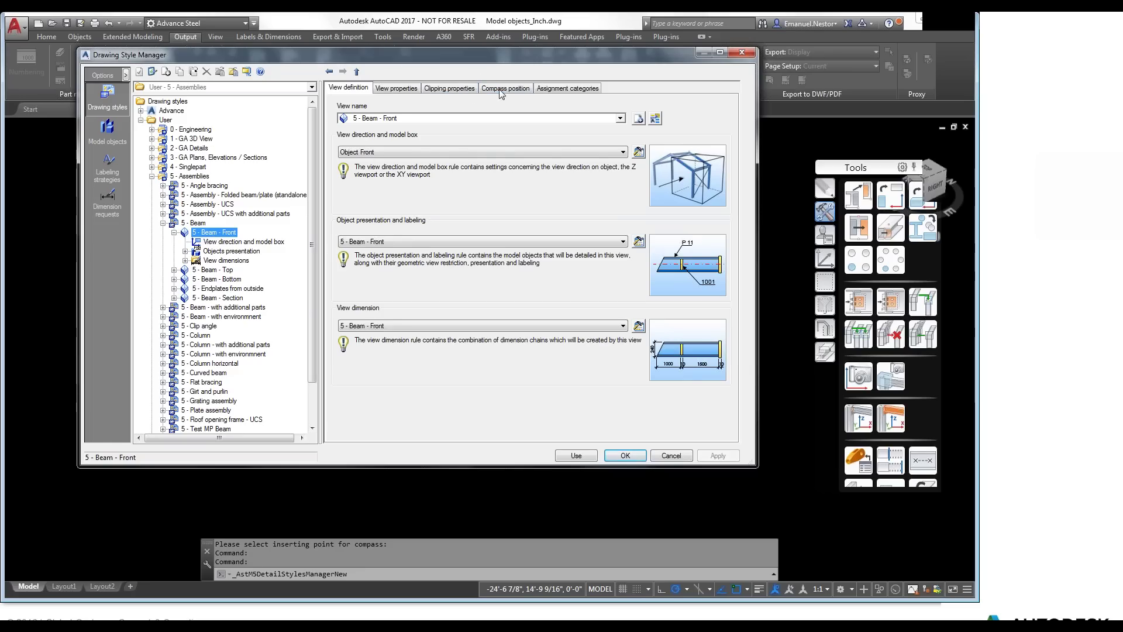
pyautogui.click(197, 223)
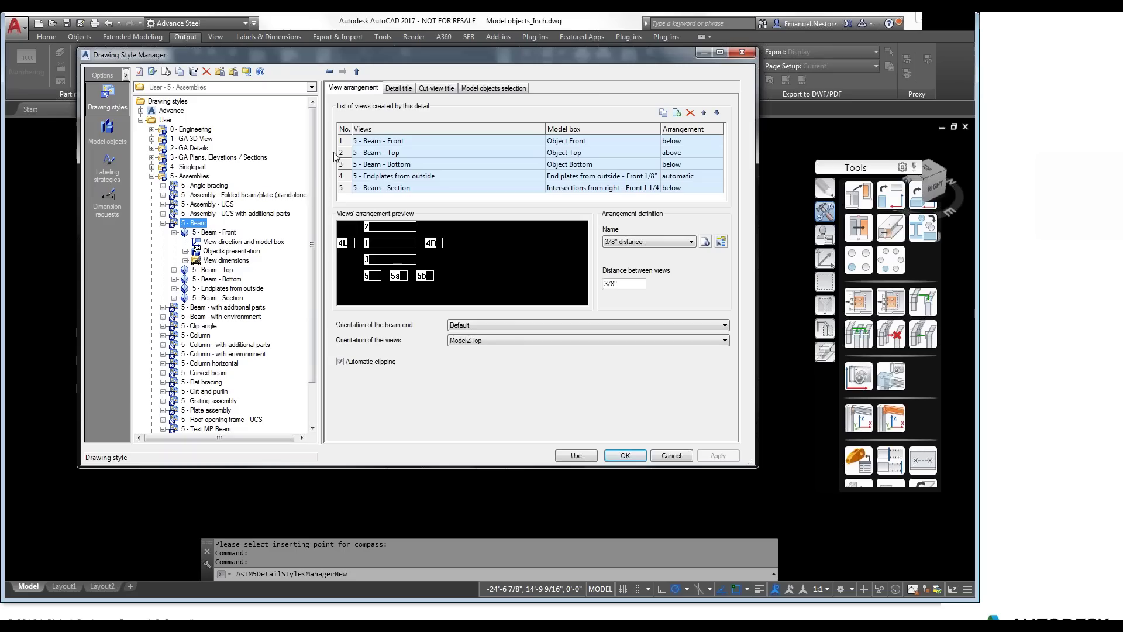
pyautogui.click(213, 233)
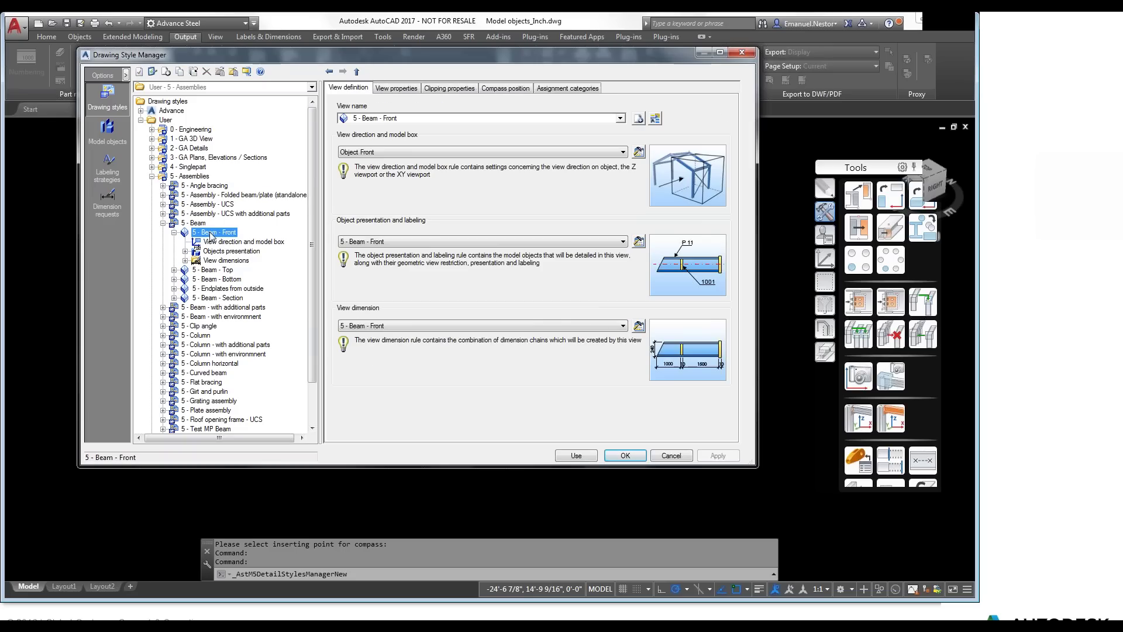
pyautogui.click(506, 89)
pyautogui.click(368, 90)
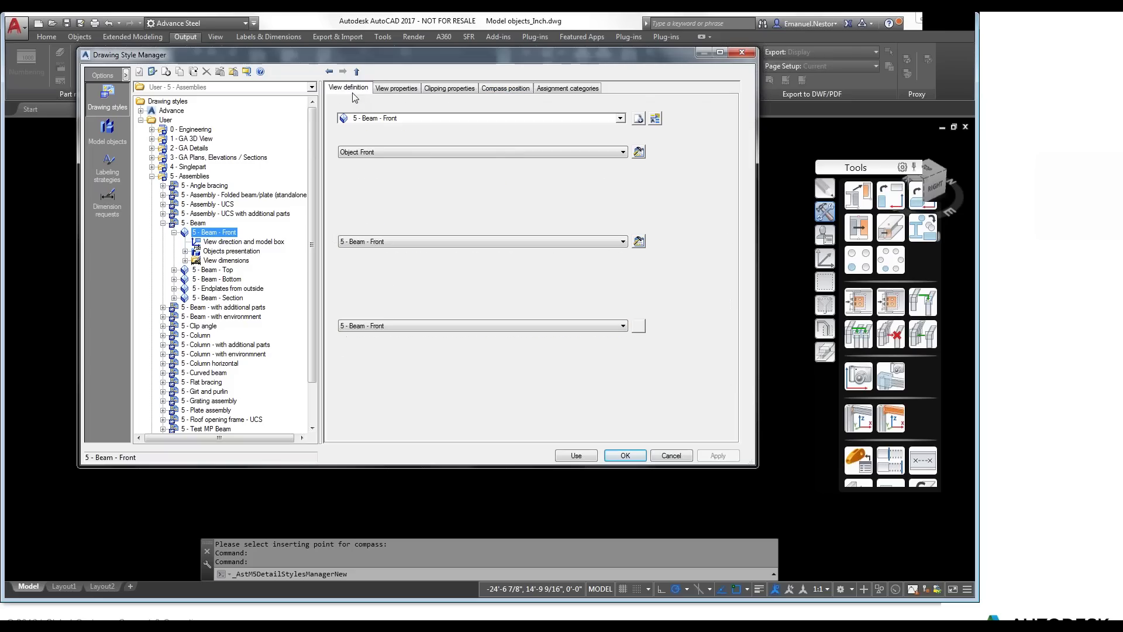
pyautogui.click(506, 89)
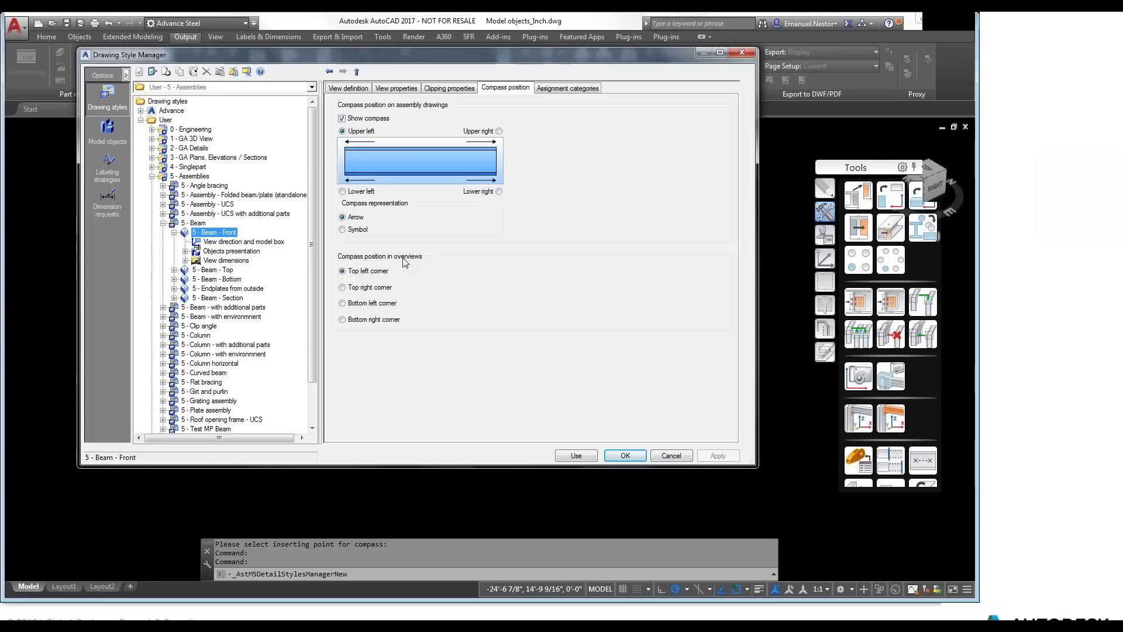
# Switch to the PowerPoint slide show and go back to the slide on additional resources for detailing customization.
pyautogui.click(482, 618)
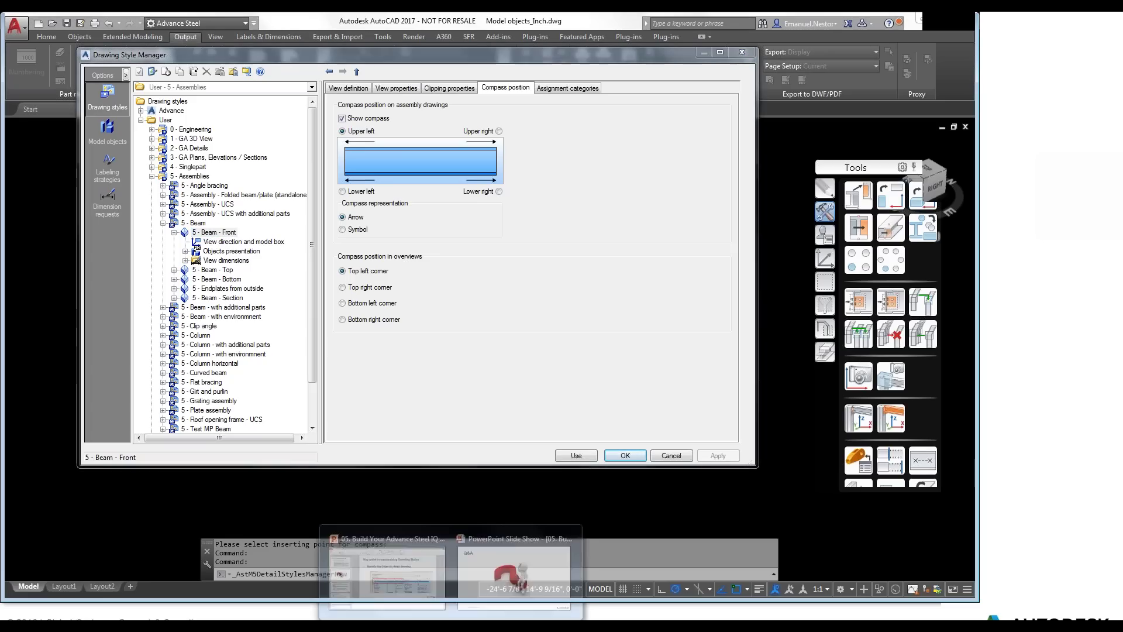
pyautogui.click(1105, 485)
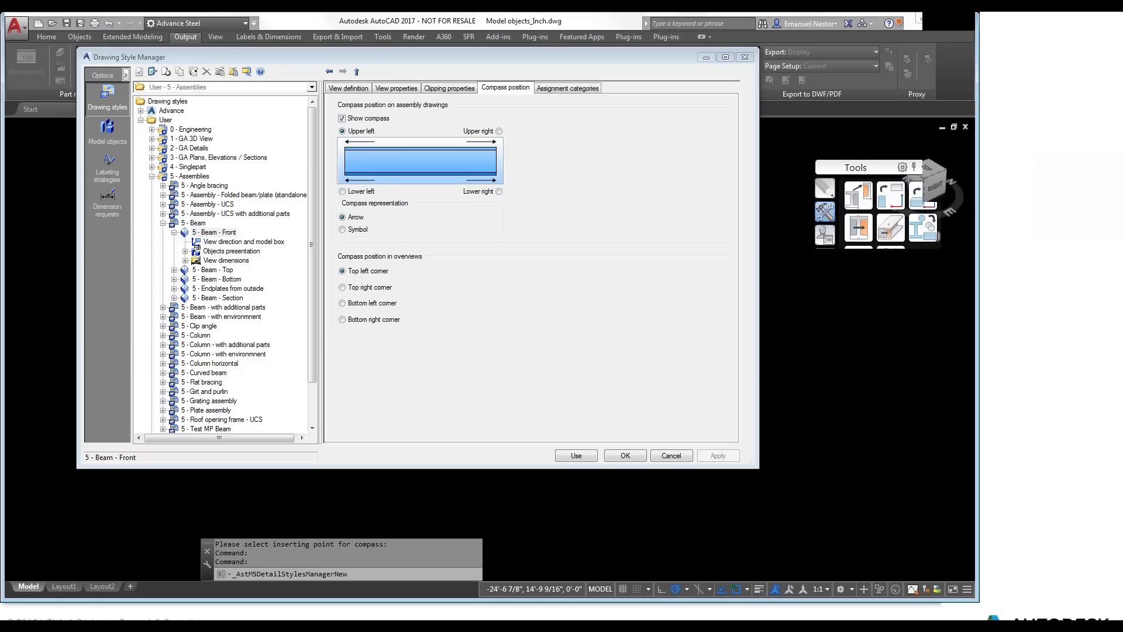
pyautogui.click(351, 89)
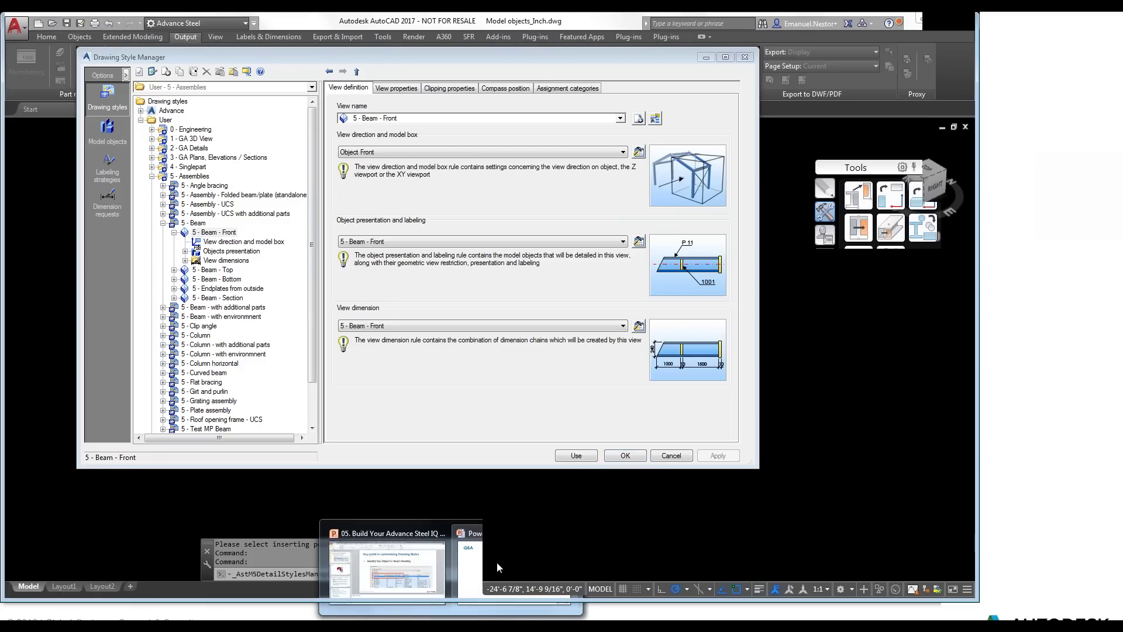
pyautogui.click(497, 564)
pyautogui.press('Left')
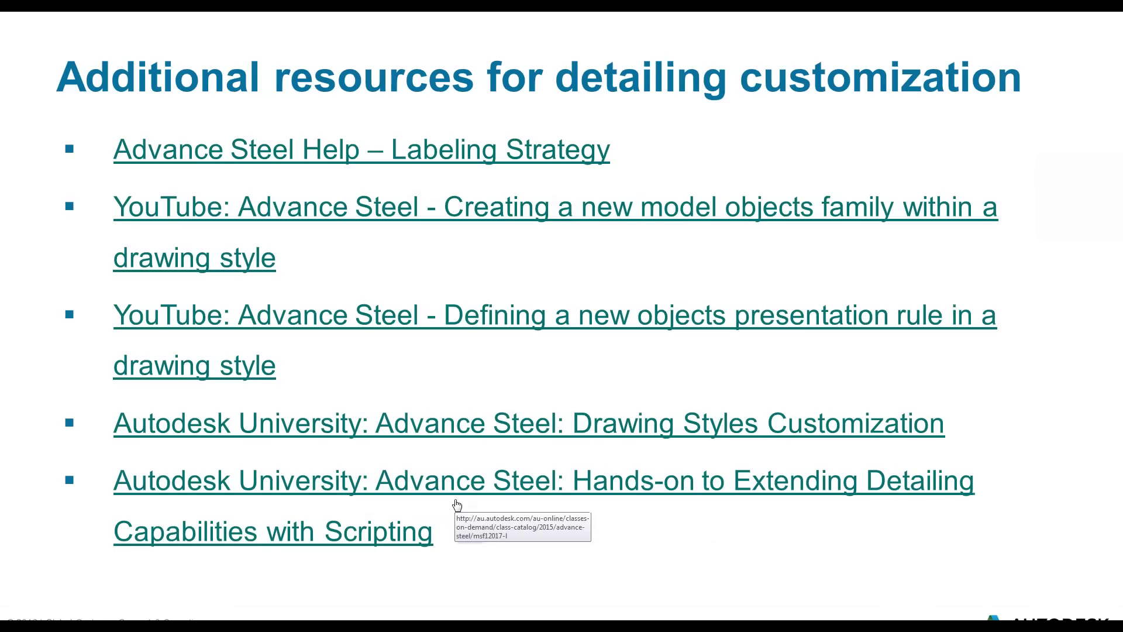